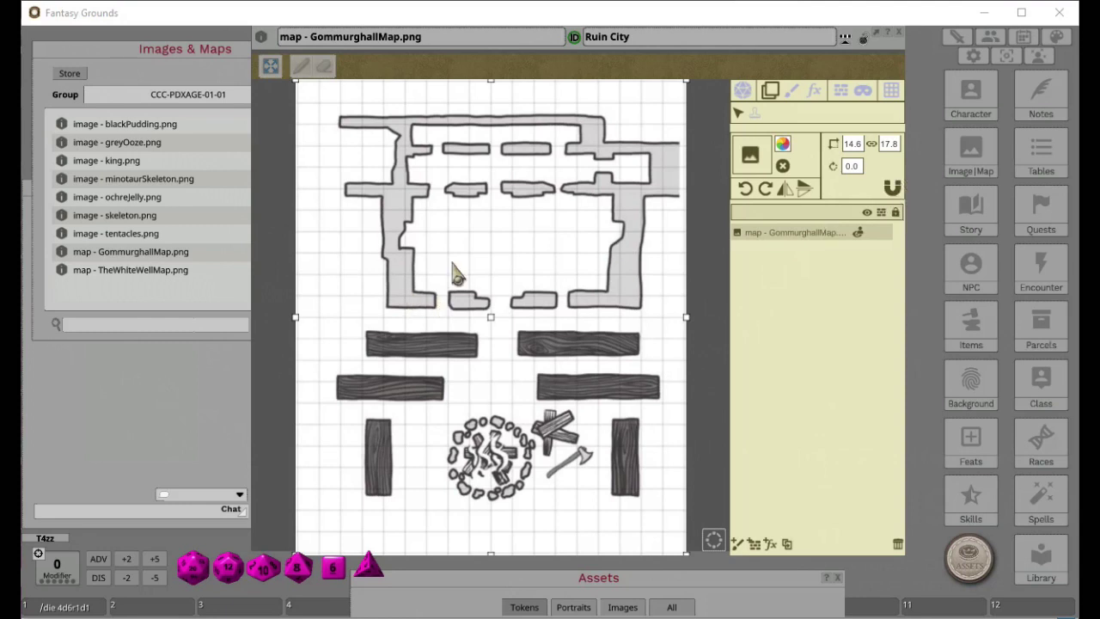
Step: Open the grid settings for the Ruin City map
click(891, 194)
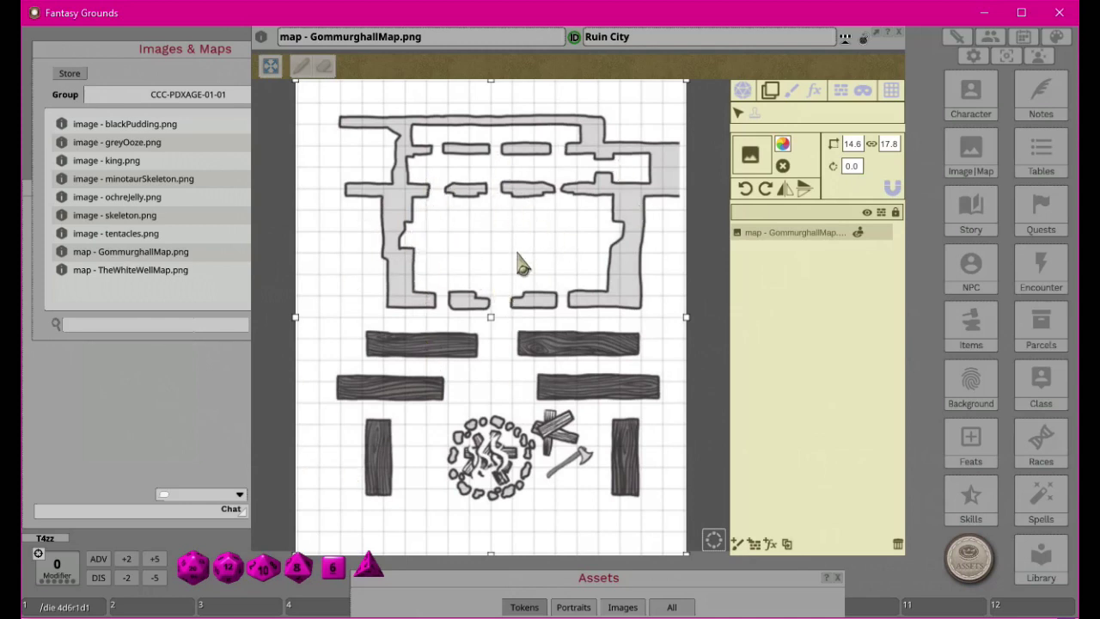
click(894, 191)
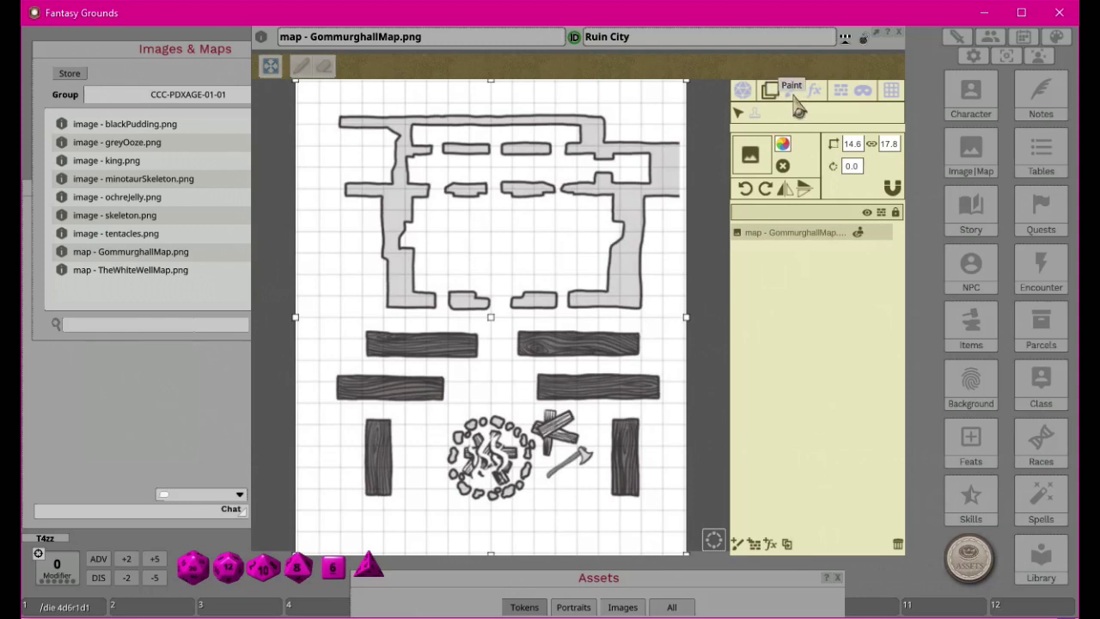
click(891, 90)
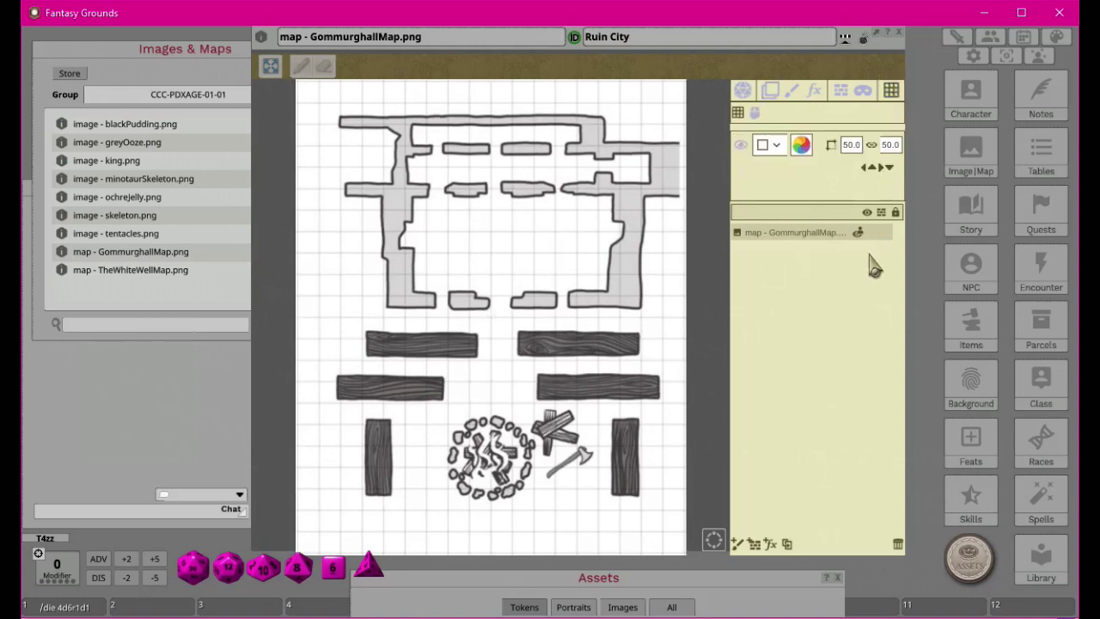
Step: Try a hexagonal grid type and return to the square one
scroll(557, 251, up, 3)
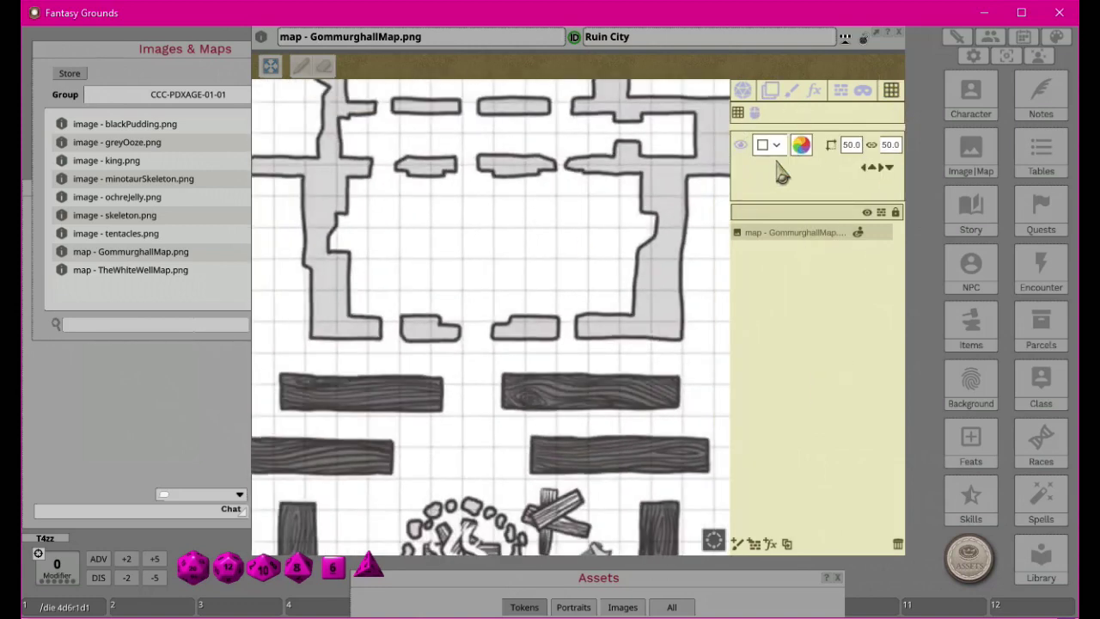
click(772, 145)
click(775, 193)
click(774, 145)
click(770, 166)
Step: Show the square grid overlay on the map
scroll(534, 258, up, 5)
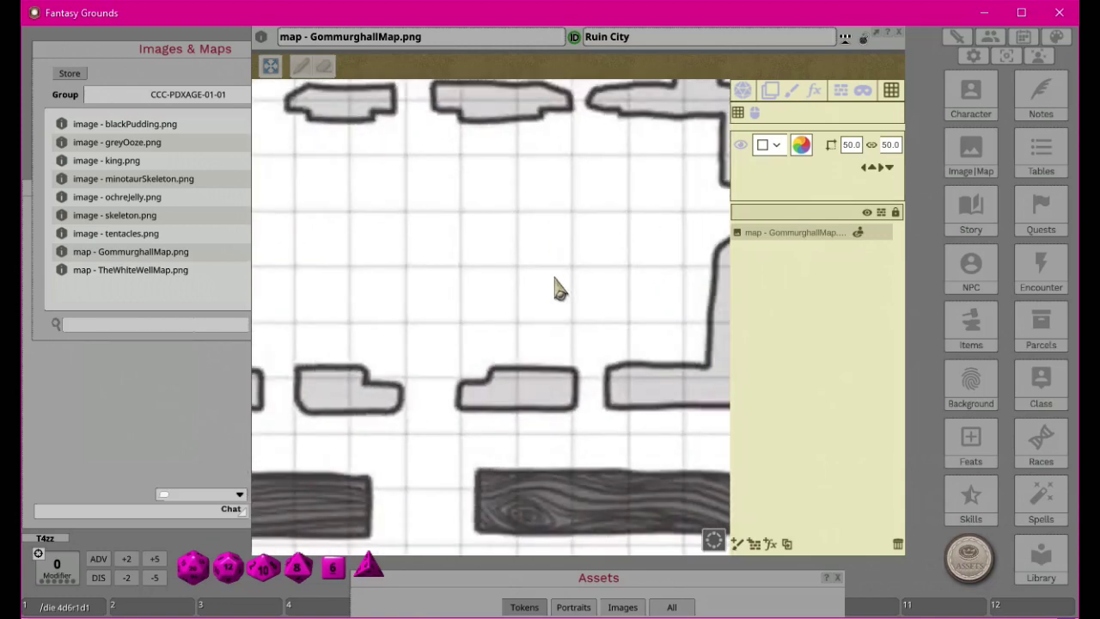
scroll(555, 288, down, 1)
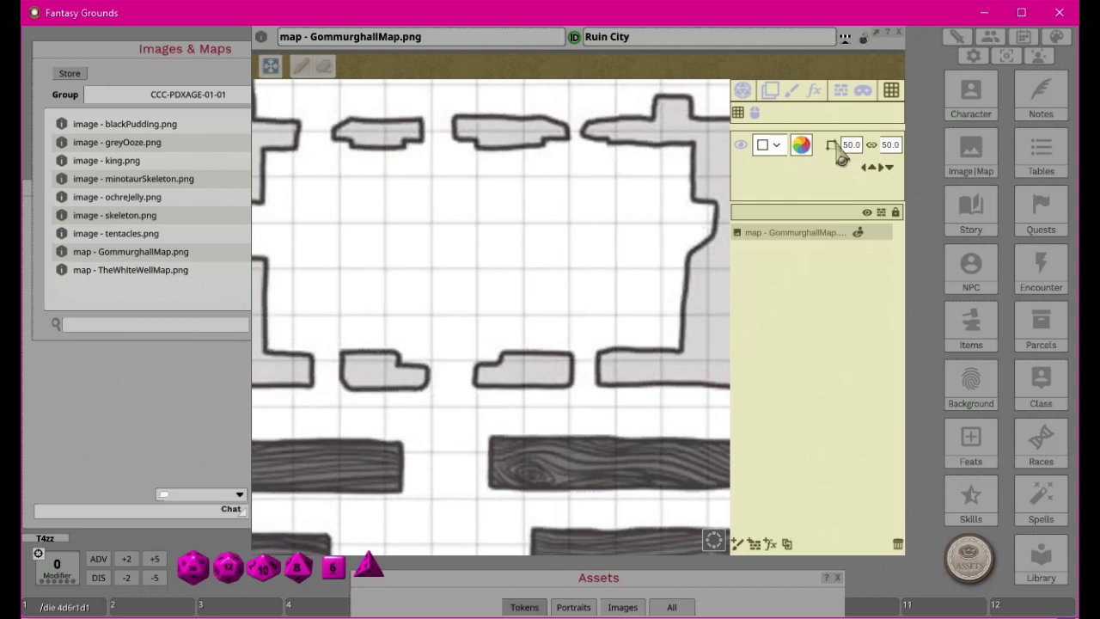
click(745, 157)
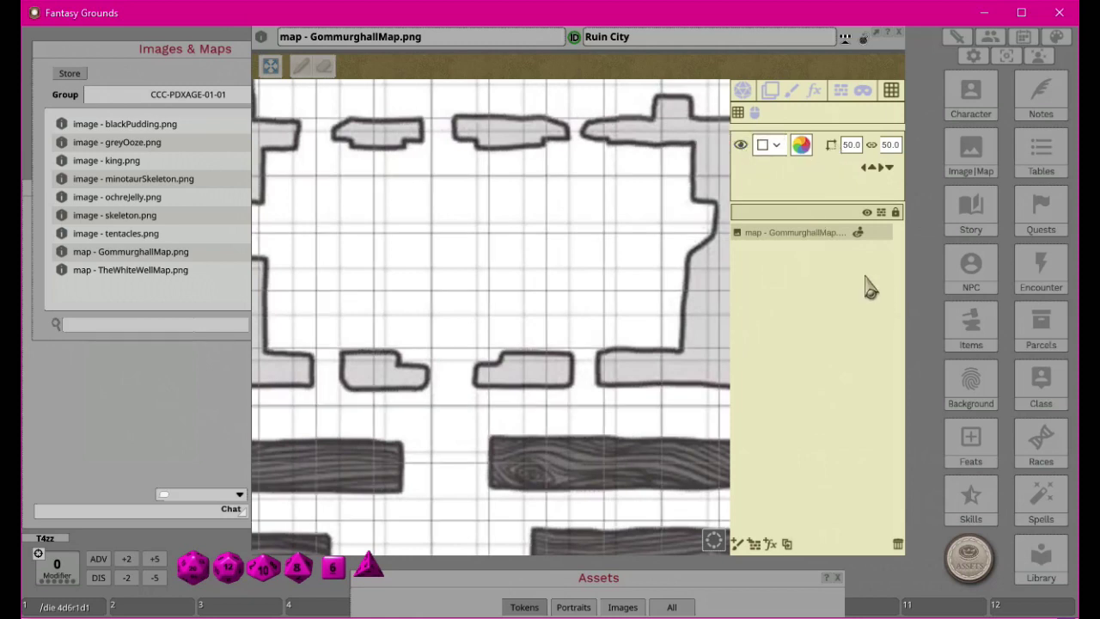
Step: Nudge the grid overlay upward in small increments
click(874, 170)
click(874, 170)
click(874, 170)
click(874, 170)
click(874, 170)
click(874, 170)
click(874, 170)
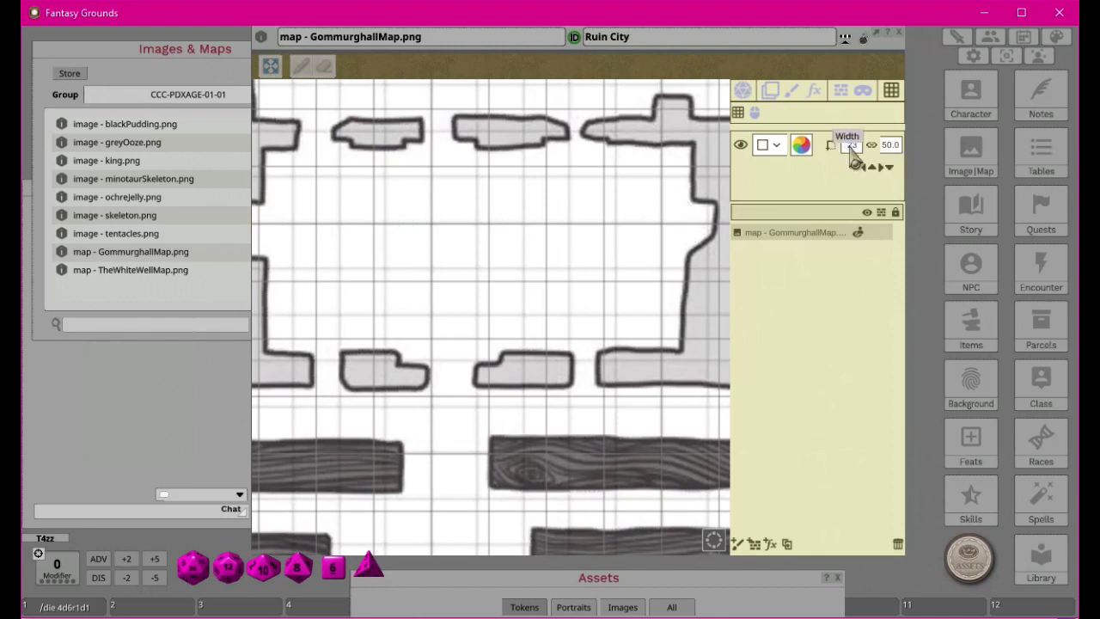
Step: Set the grid's width and height to 23
click(851, 146)
text(23)
click(889, 146)
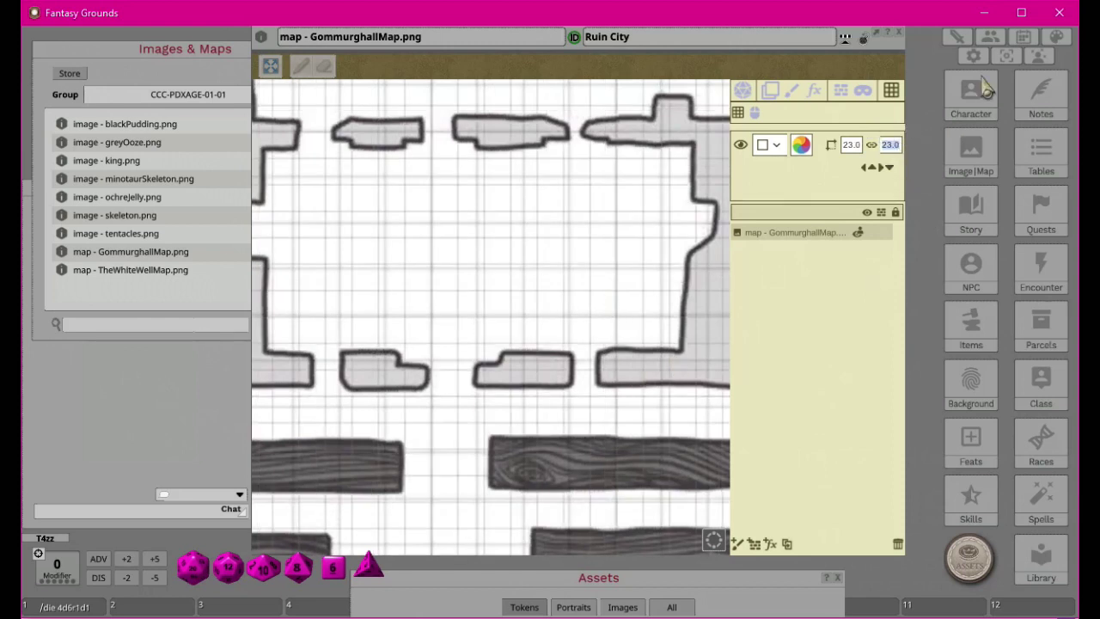
Step: Nudge the grid overlay further up and slightly to the right against the map's printed lines
click(874, 168)
click(874, 168)
click(873, 169)
click(874, 168)
click(874, 169)
click(874, 168)
click(873, 168)
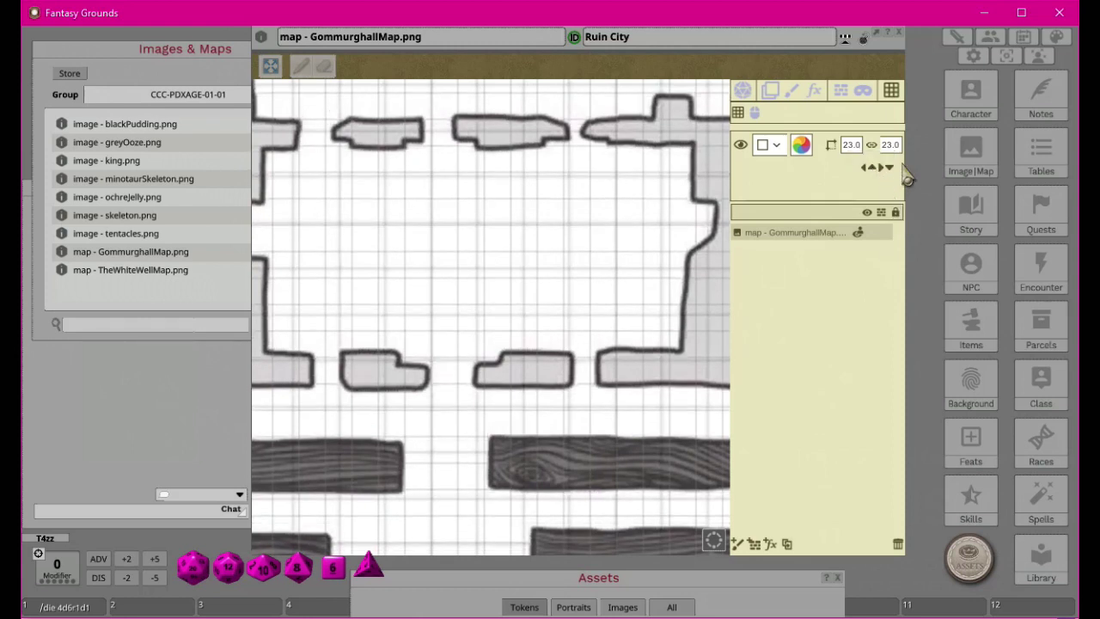
click(882, 169)
click(882, 169)
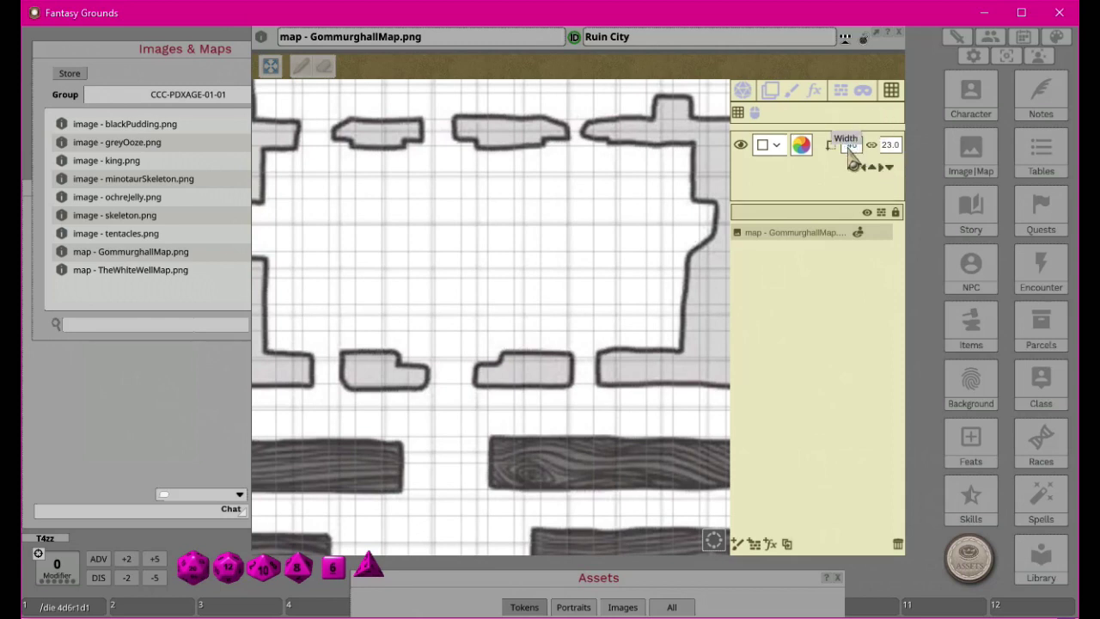
Step: Set the grid's width and height to 40 and nudge it down and left to align with the map's printed squares
click(893, 148)
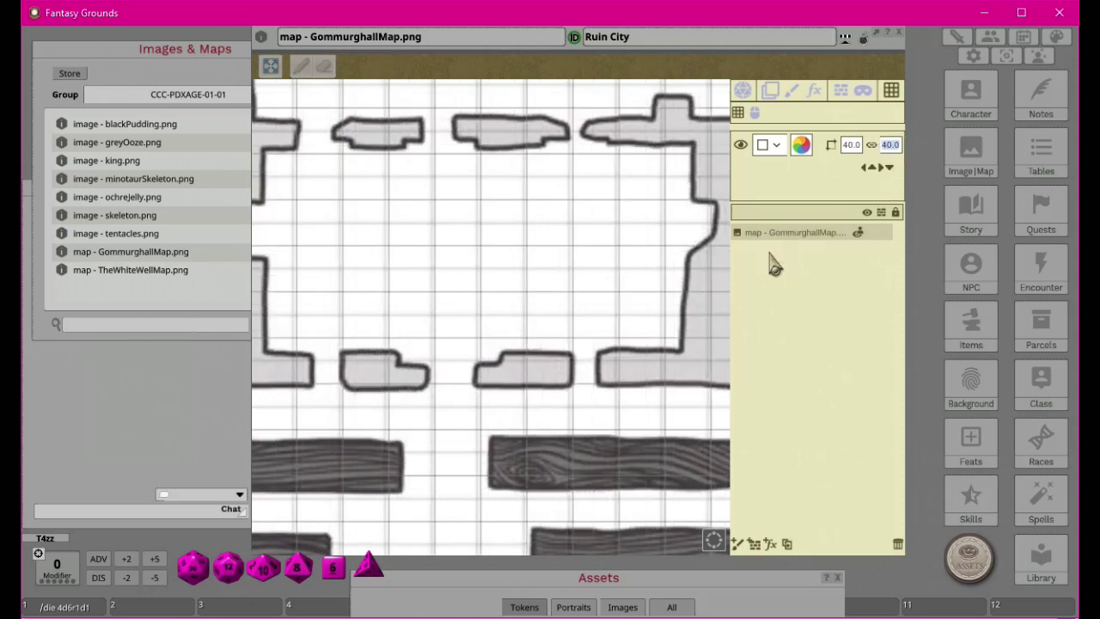
click(890, 169)
click(891, 170)
click(890, 169)
click(890, 170)
click(890, 169)
click(890, 169)
click(891, 170)
click(890, 170)
click(891, 169)
click(890, 169)
click(891, 170)
click(890, 169)
click(890, 170)
click(890, 169)
click(890, 170)
click(891, 170)
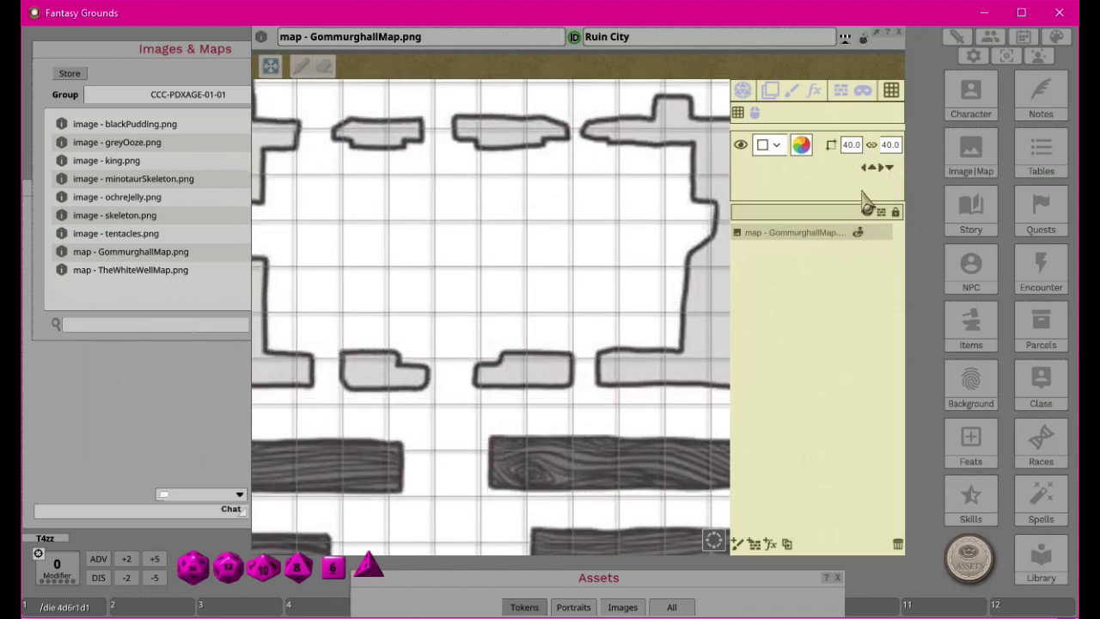
click(867, 169)
click(866, 169)
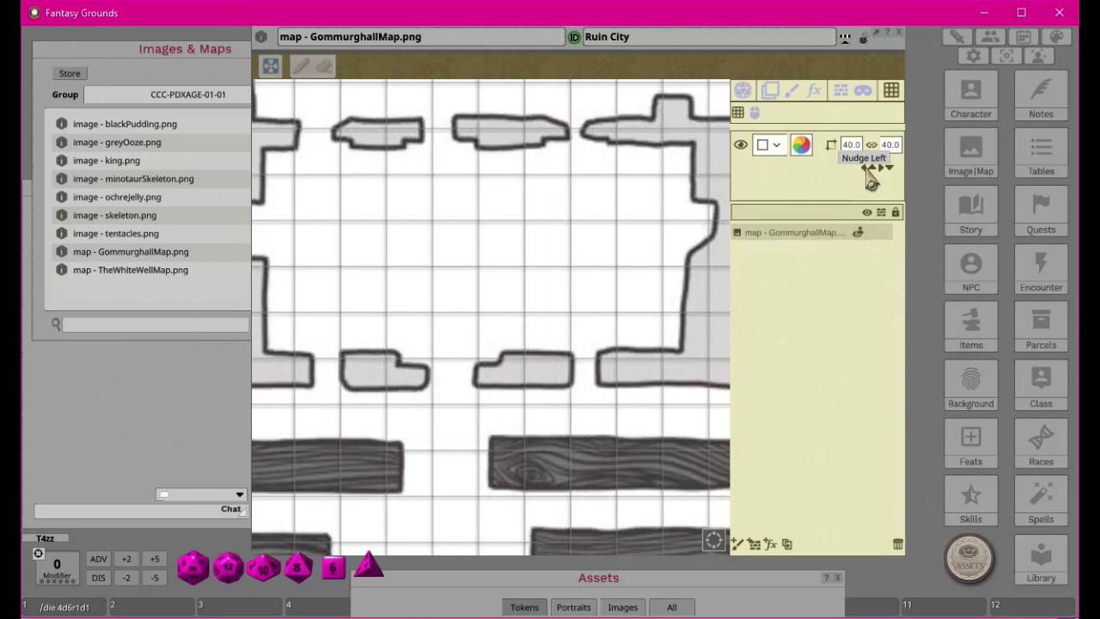
click(868, 170)
Step: Hide the grid overlay and switch the grid type to pointy-top hexagons
scroll(576, 258, down, 5)
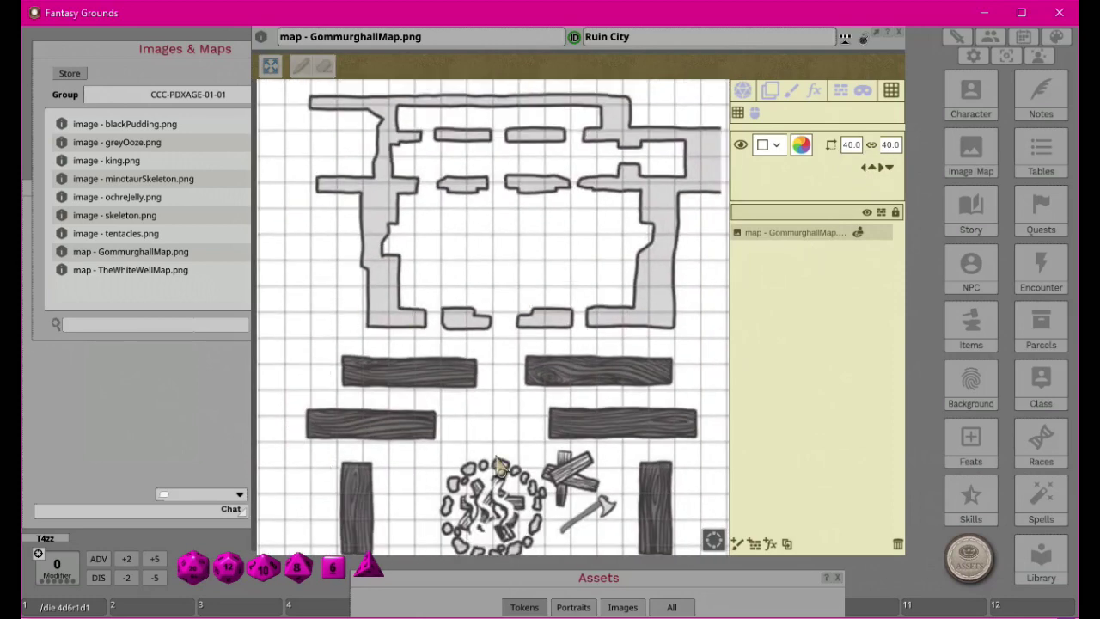
scroll(496, 459, down, 1)
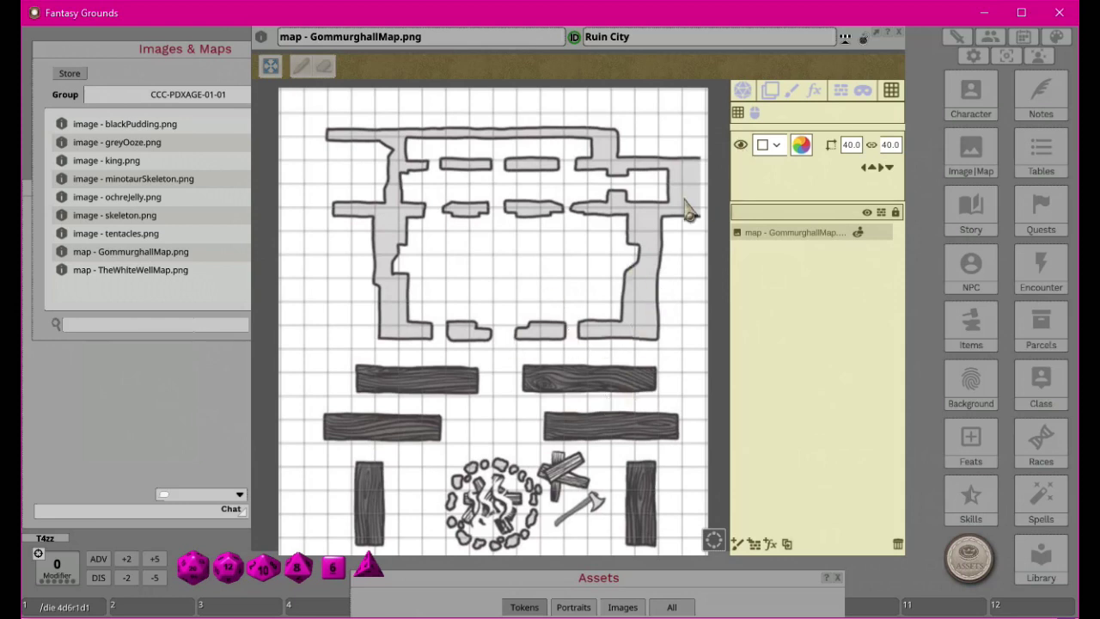
click(743, 148)
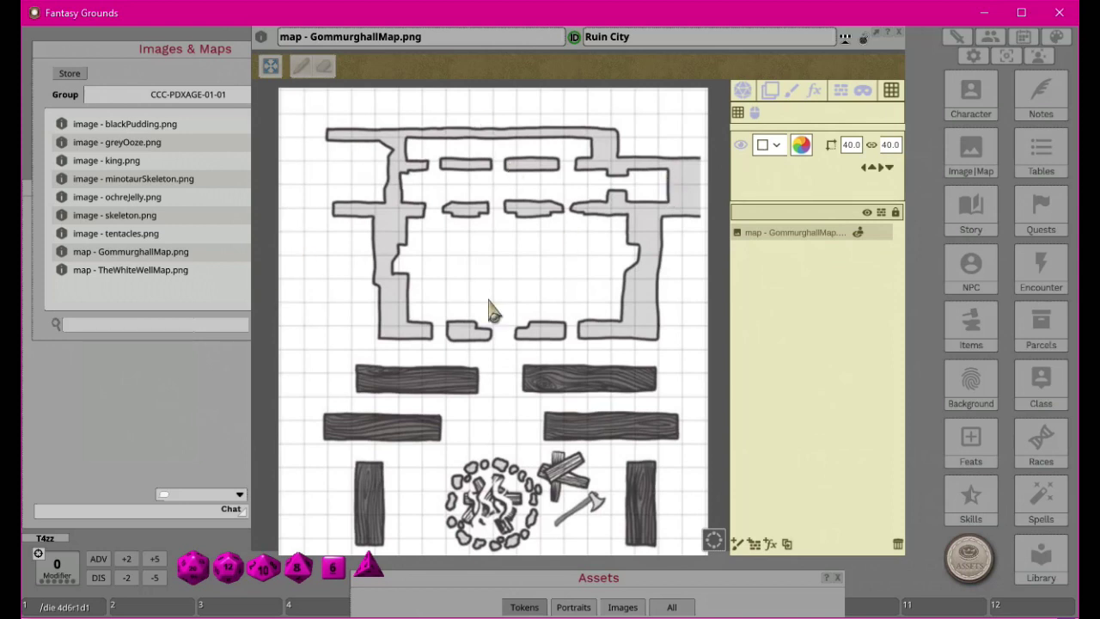
click(779, 145)
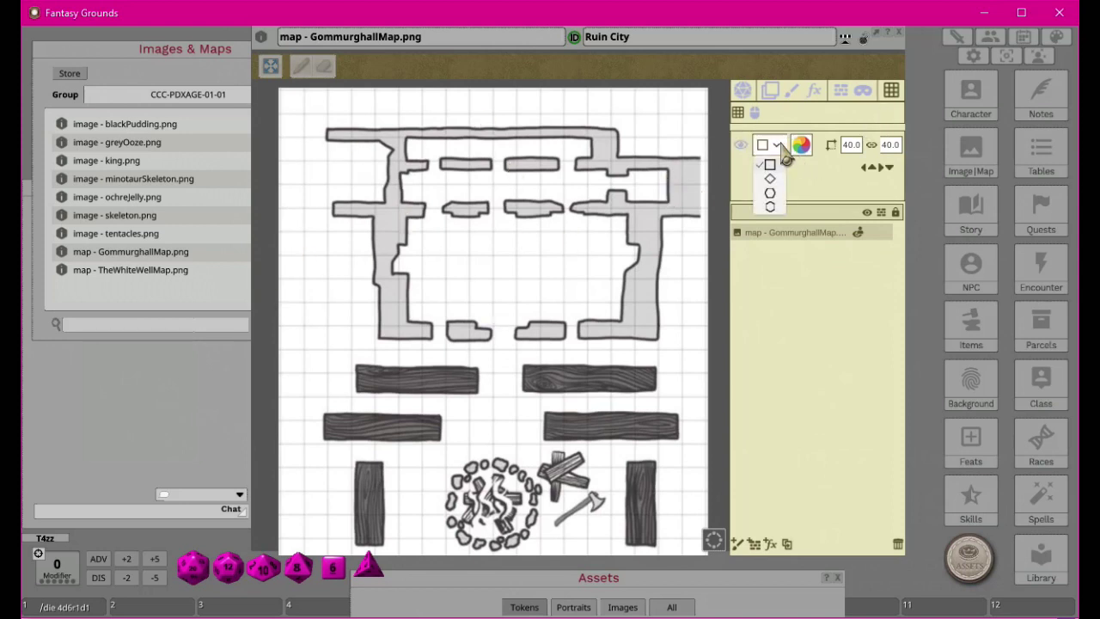
click(771, 207)
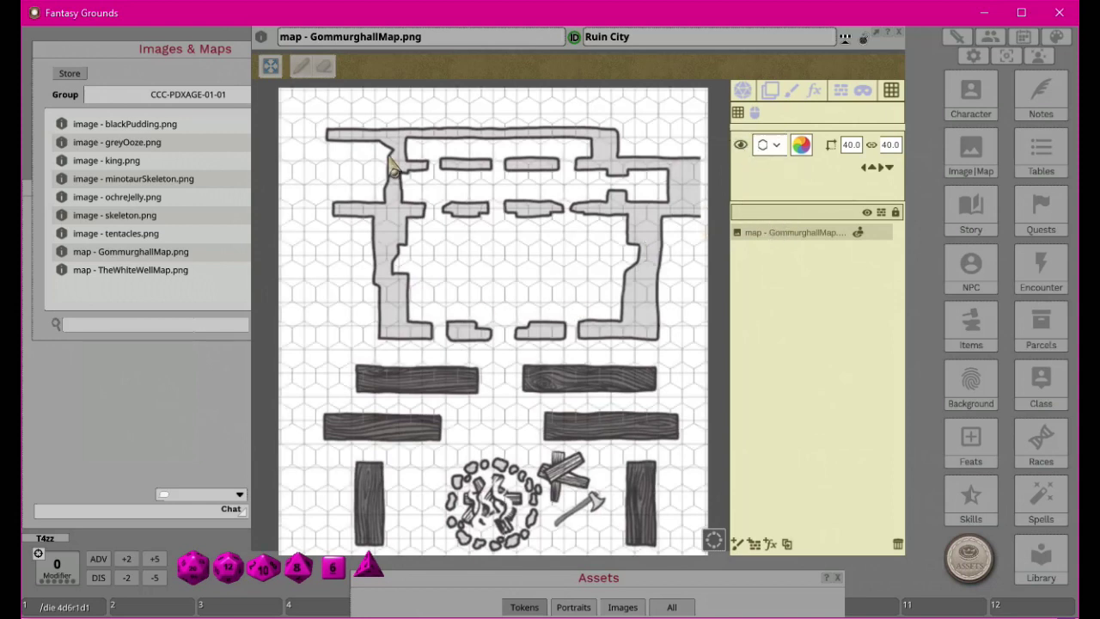
Step: Alternate the grid type between flat-top and pointy-top hexagons, ending on flat-top
click(774, 145)
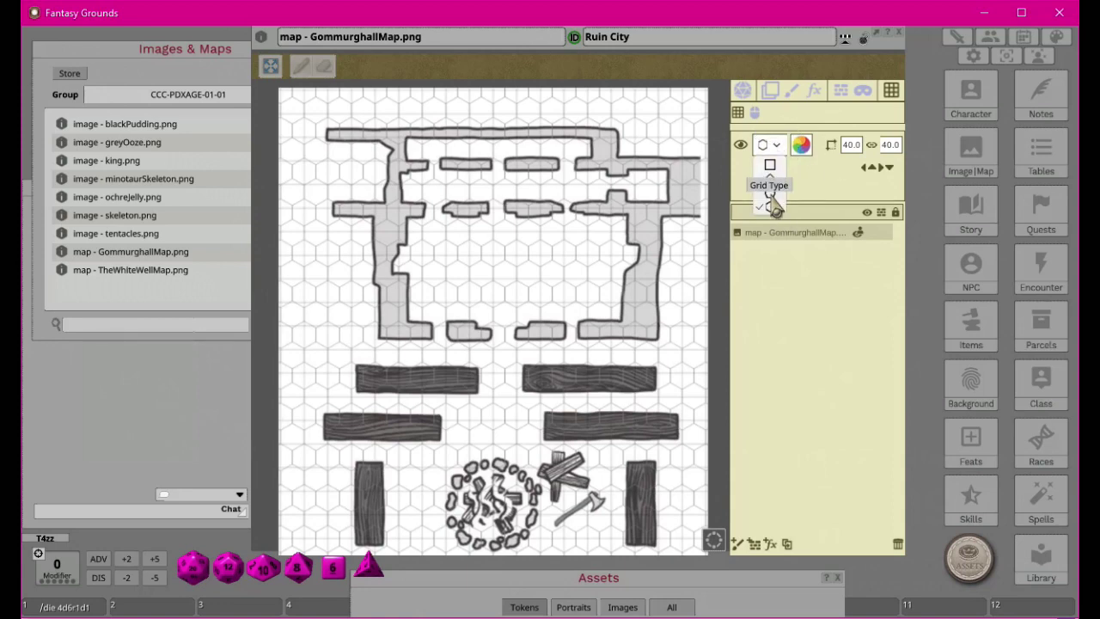
click(770, 194)
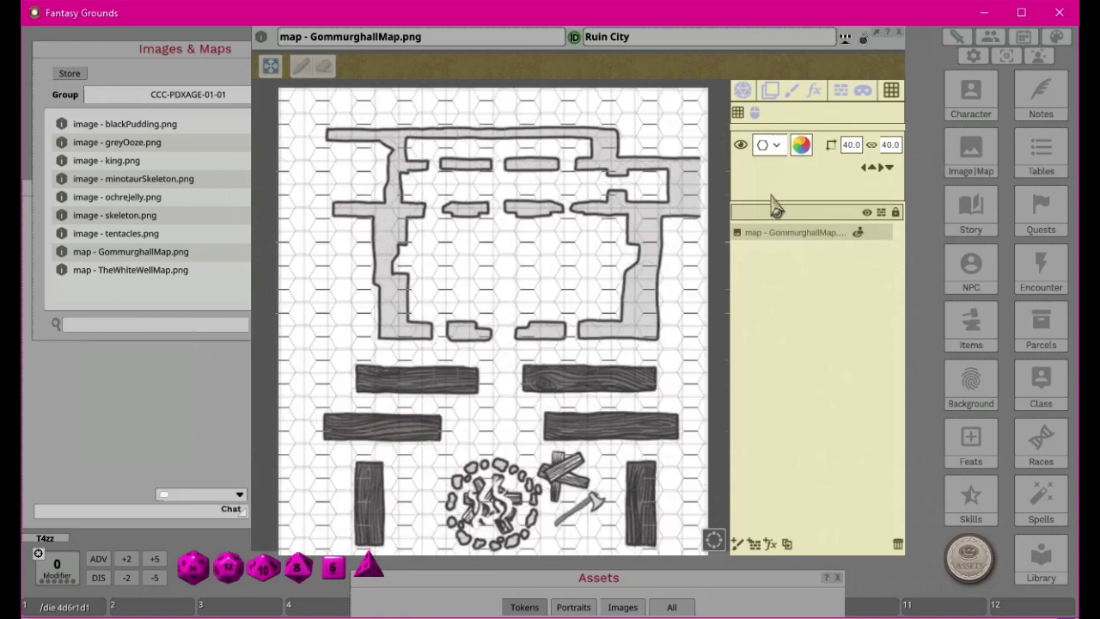
click(774, 144)
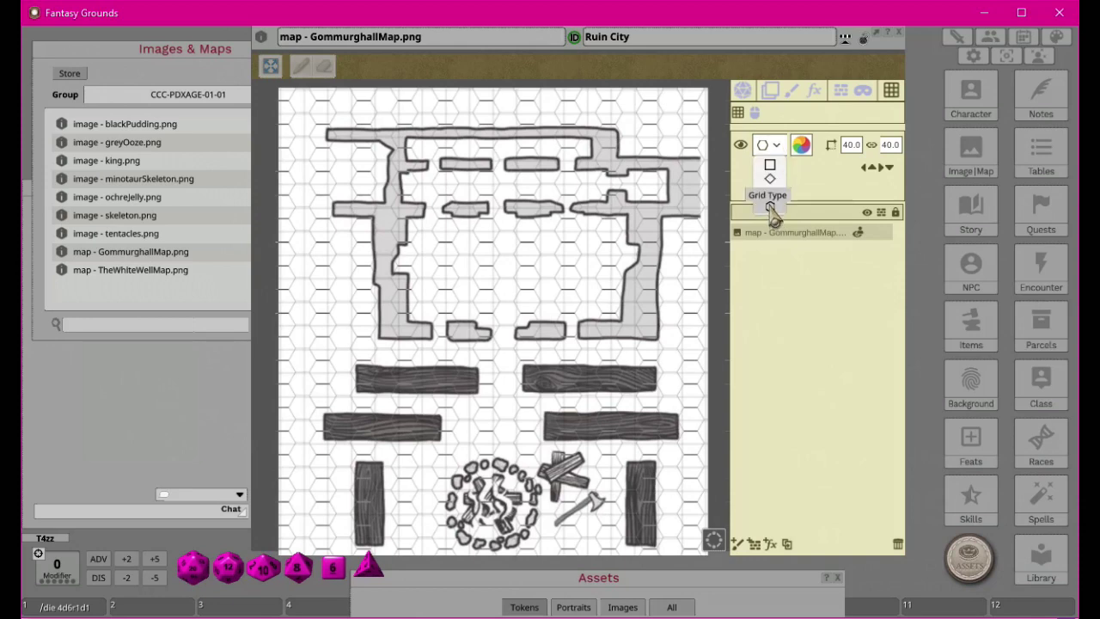
click(771, 210)
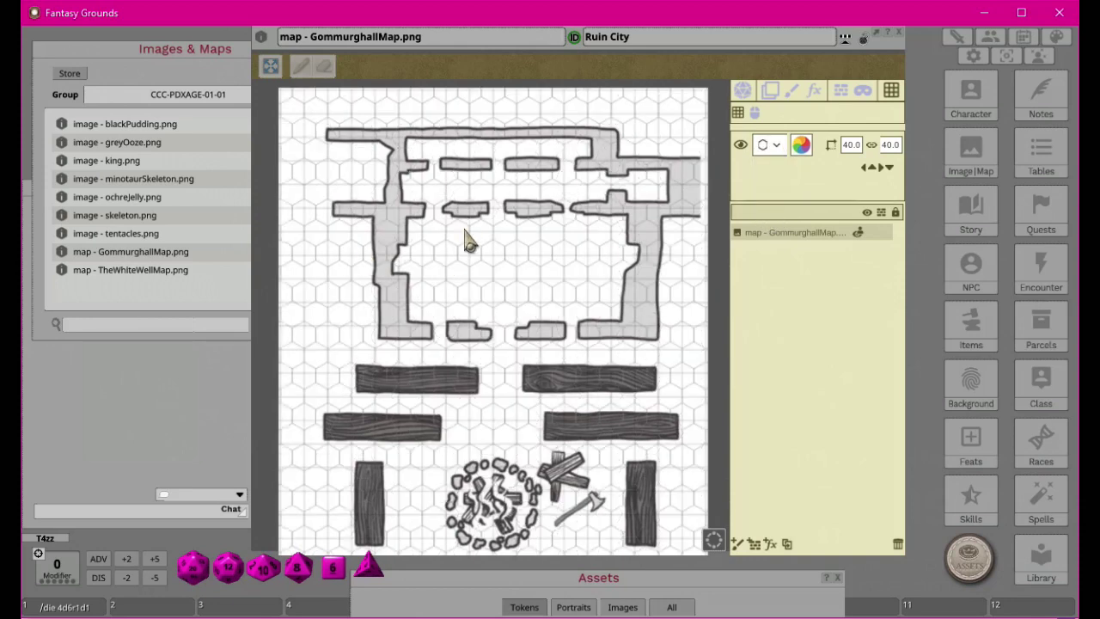
click(779, 152)
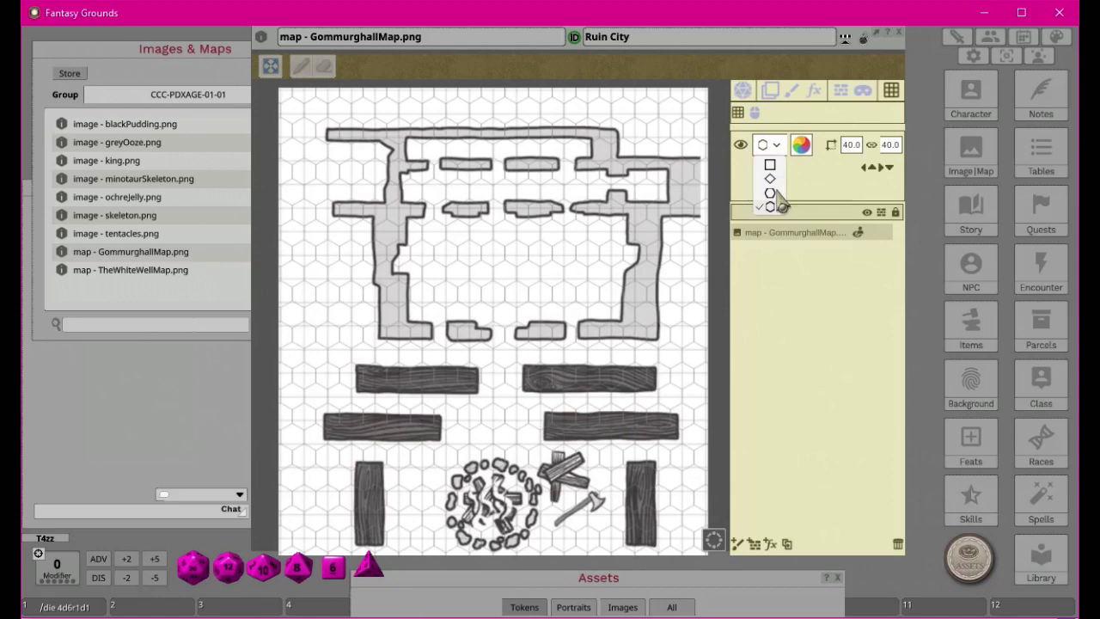
click(771, 197)
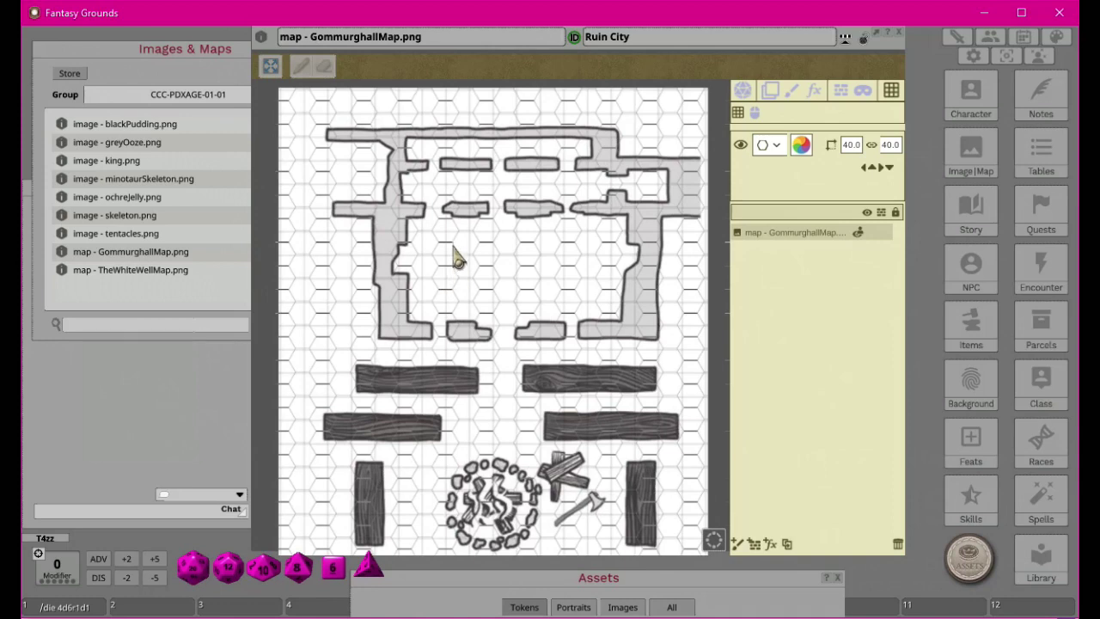
Step: Try the diamond grid type and return to the square one
click(778, 148)
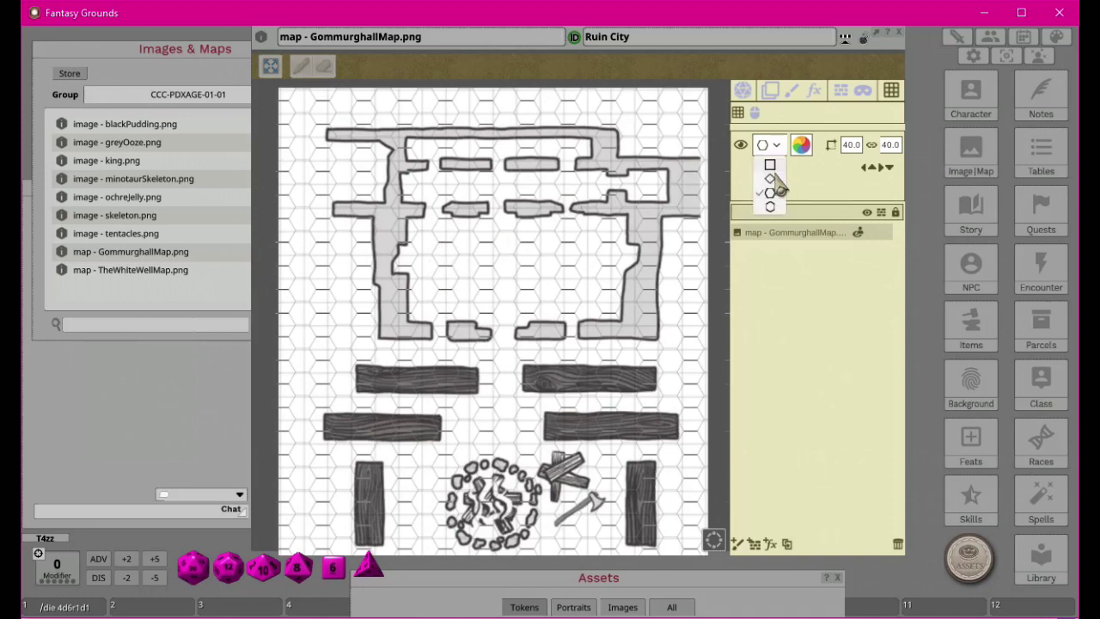
click(777, 192)
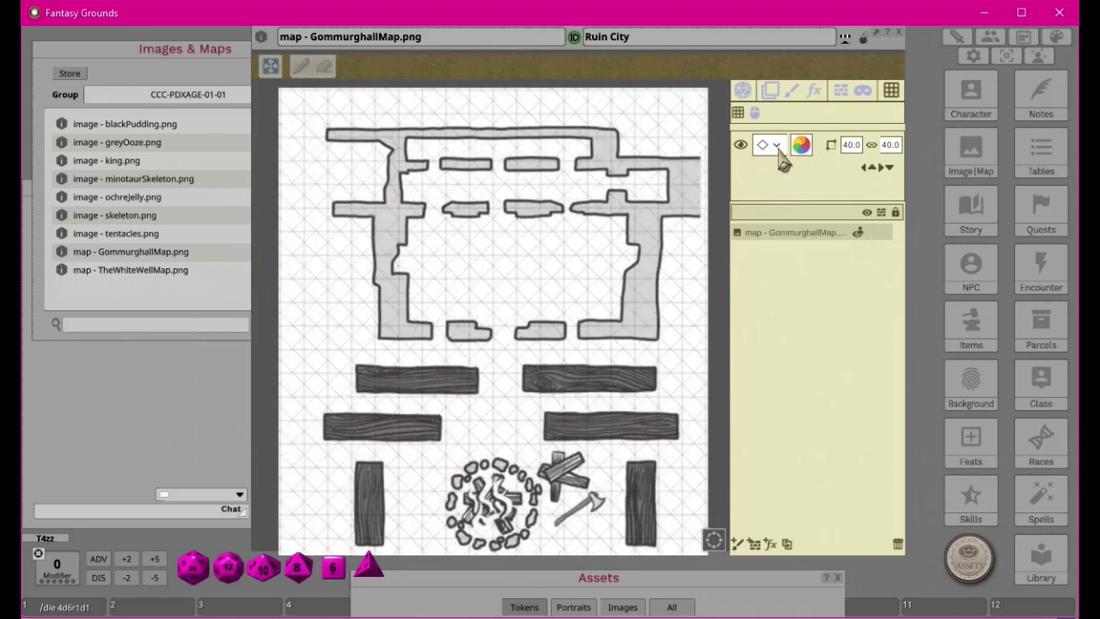
click(778, 147)
click(774, 163)
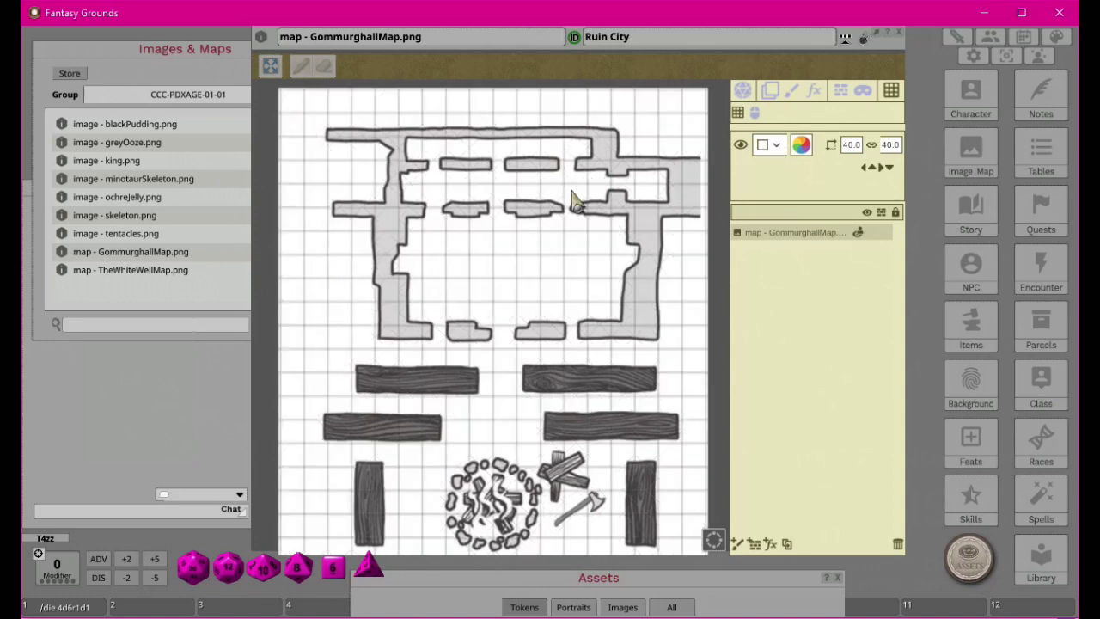
Step: Change the grid color to cyan, FF00C2E8
click(803, 151)
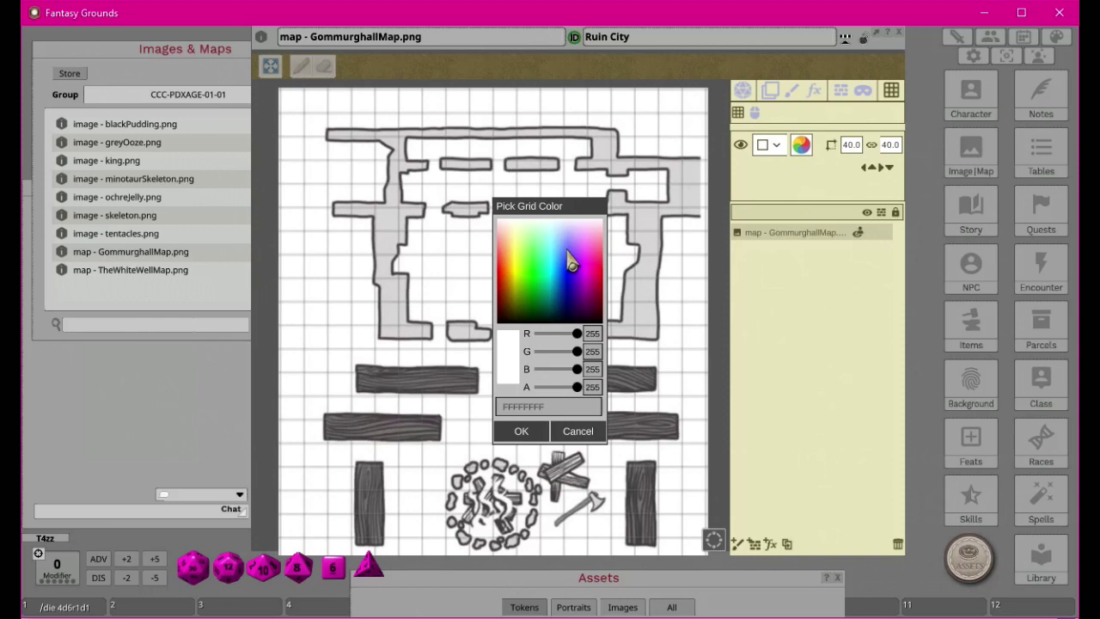
drag(584, 282, 556, 288)
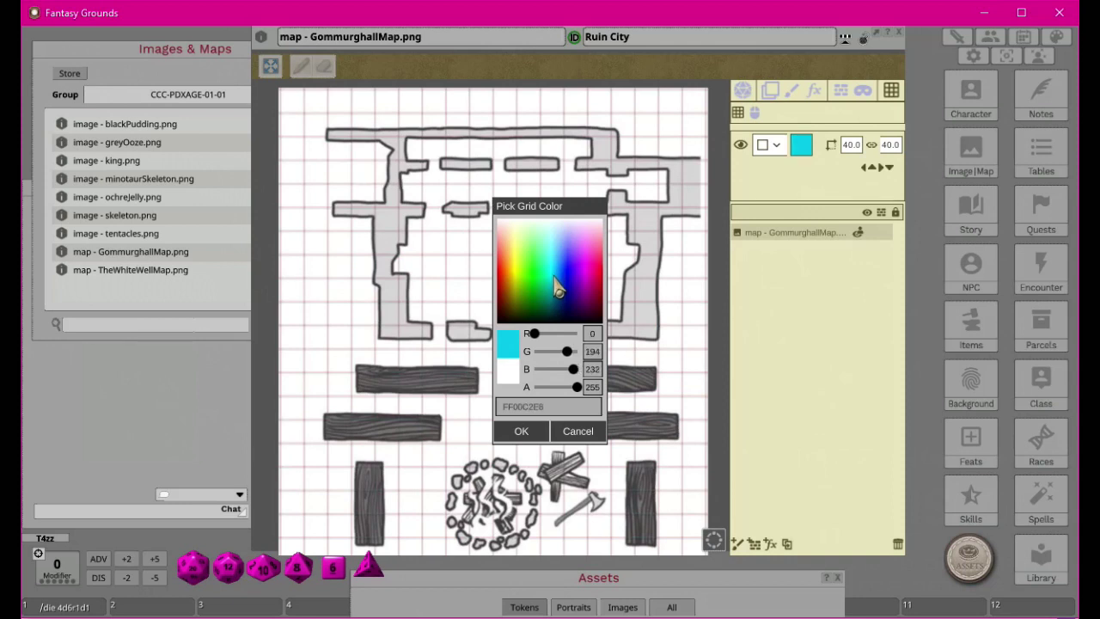
click(527, 435)
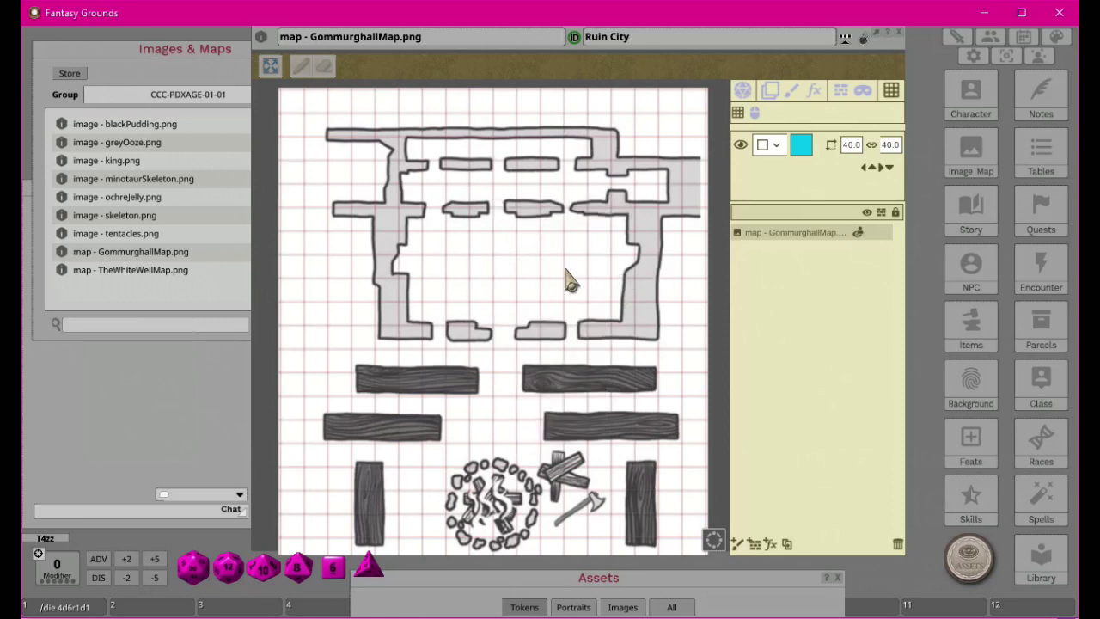
Step: Toggle the grid overlay's visibility to redraw it in cyan over the map's printed squares
scroll(546, 278, up, 2)
scroll(550, 277, up, 5)
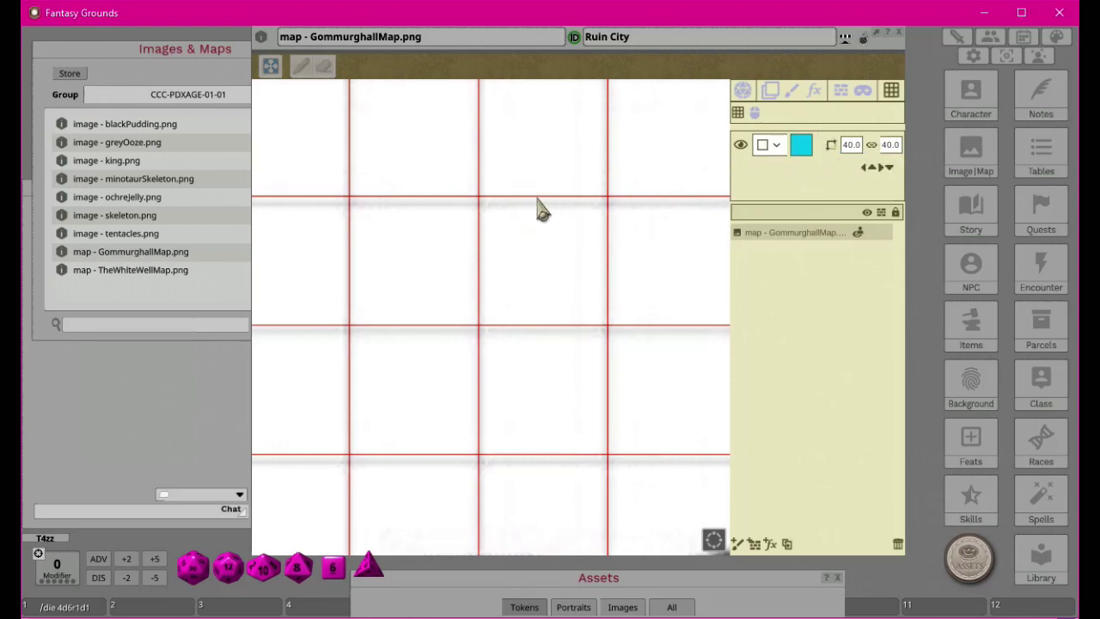
scroll(559, 292, down, 3)
scroll(559, 295, down, 4)
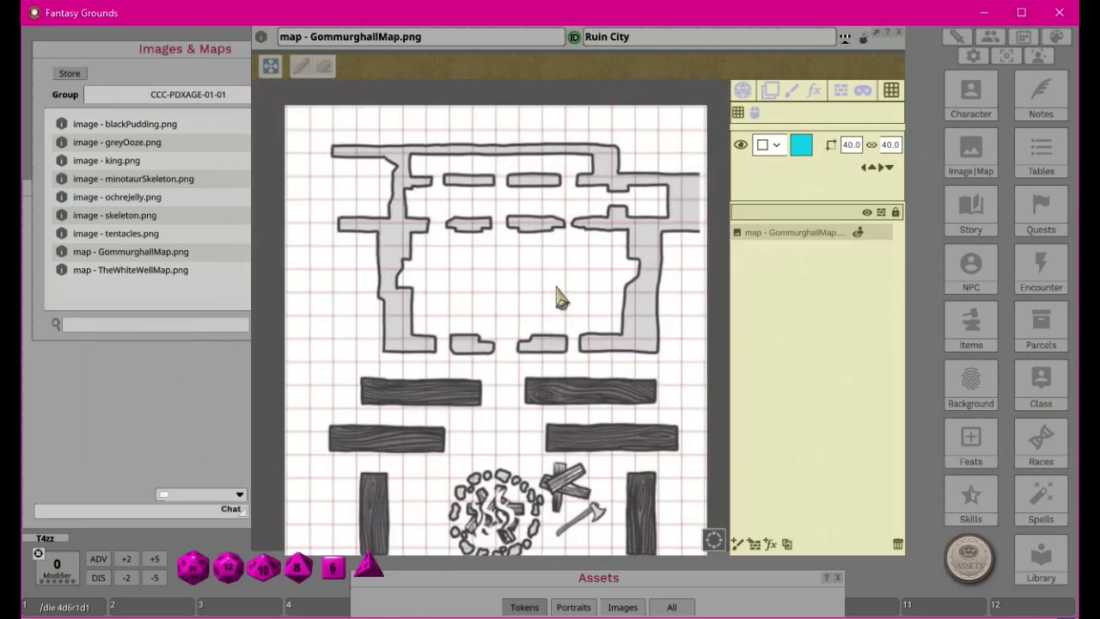
scroll(560, 298, up, 1)
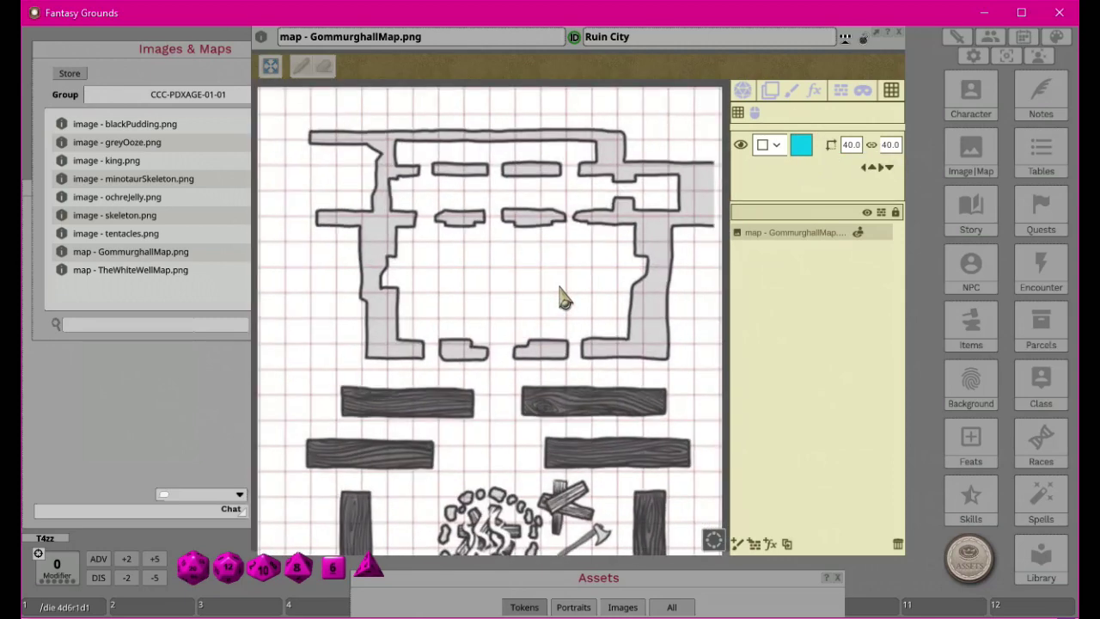
click(741, 146)
click(801, 145)
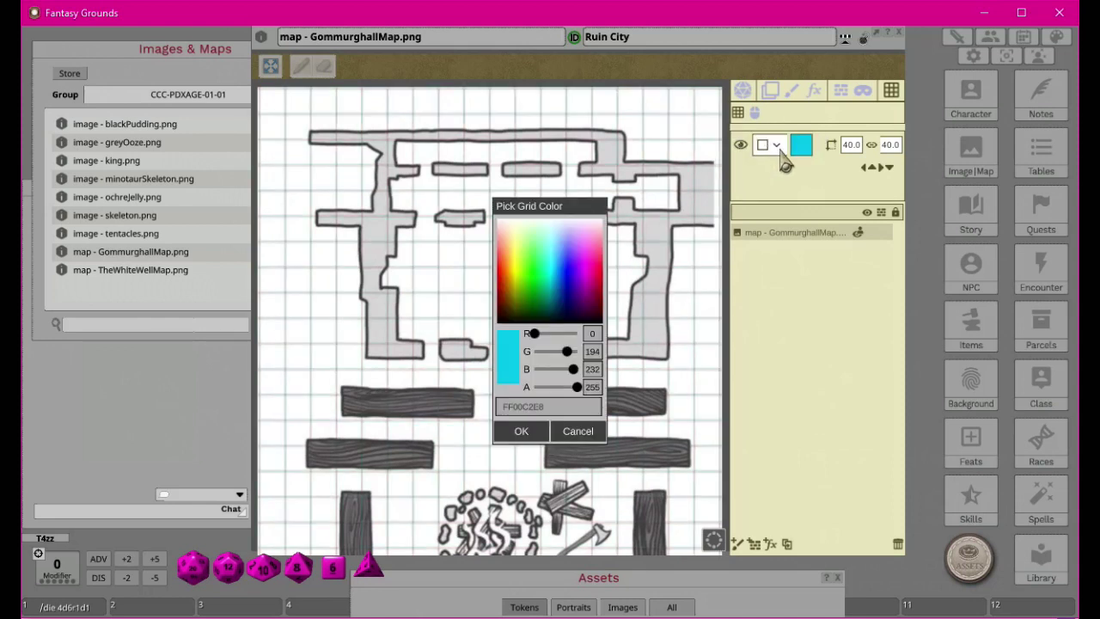
click(776, 145)
click(773, 179)
click(777, 147)
click(779, 164)
click(573, 434)
Step: Nudge the grid overlay down by two increments to line up with the printed horizontal lines
scroll(555, 266, up, 6)
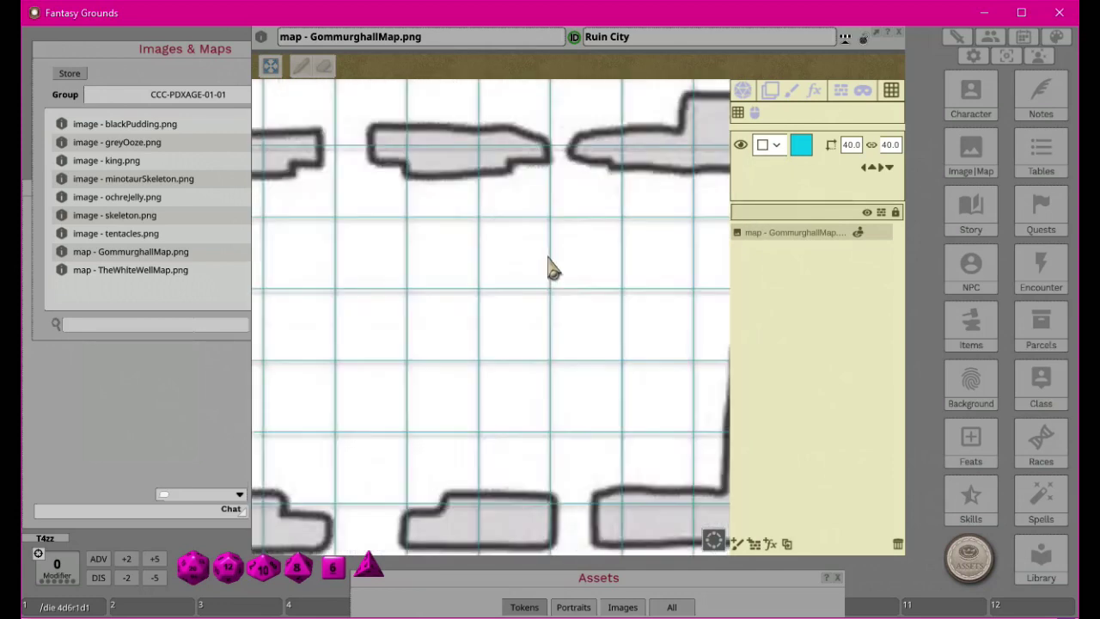
scroll(564, 267, up, 3)
scroll(549, 215, down, 1)
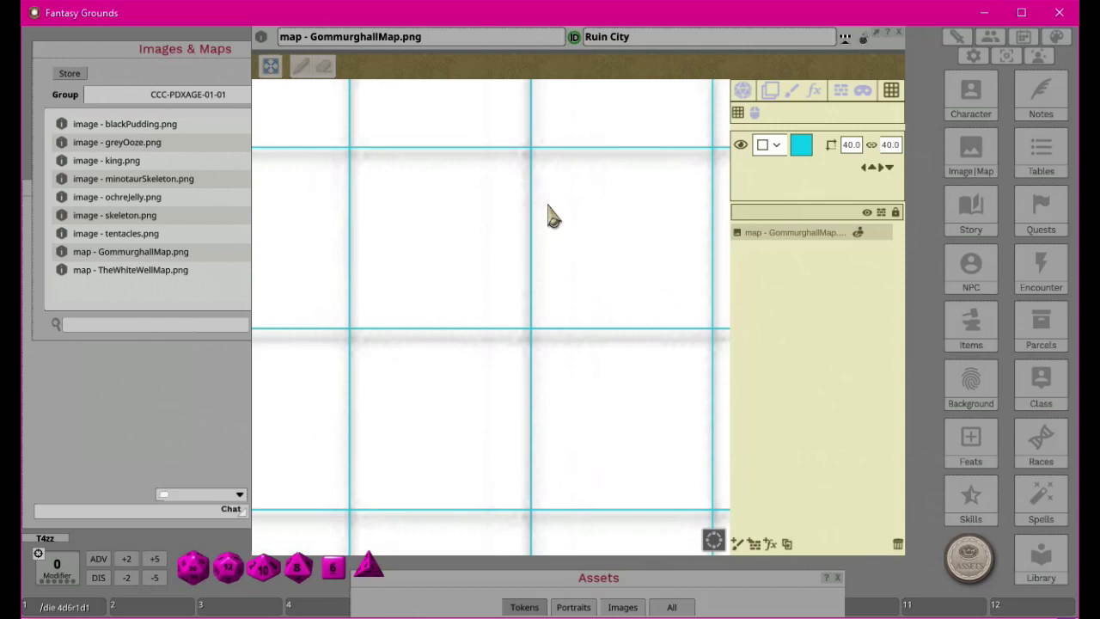
click(890, 167)
click(889, 168)
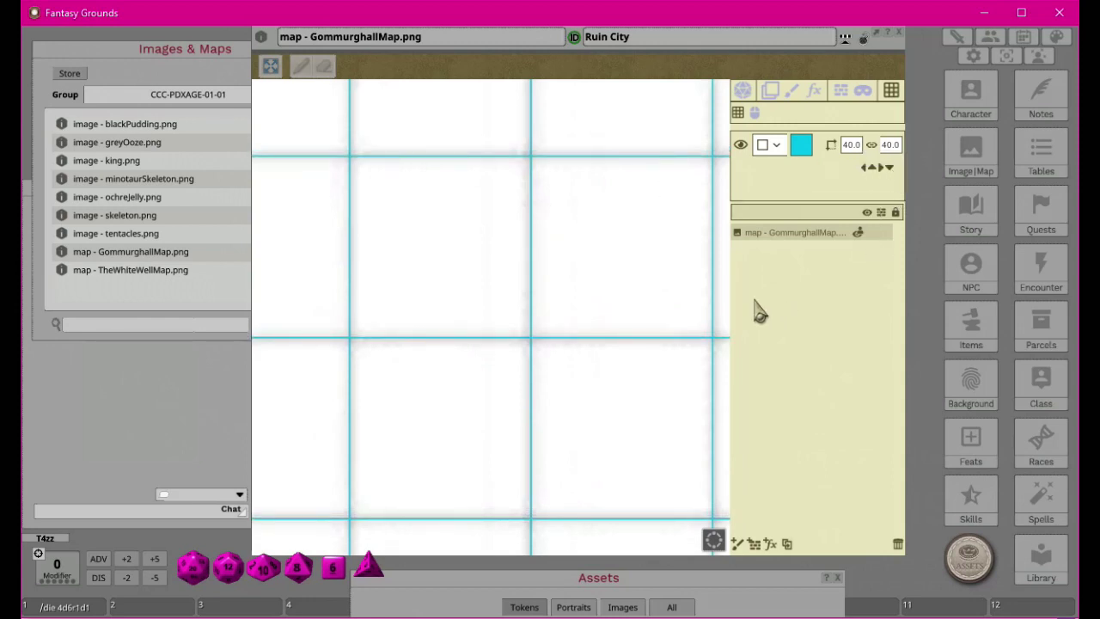
Step: Hide the grid overlay on the whole map, leaving only the printed squares
scroll(593, 387, down, 8)
scroll(612, 368, down, 2)
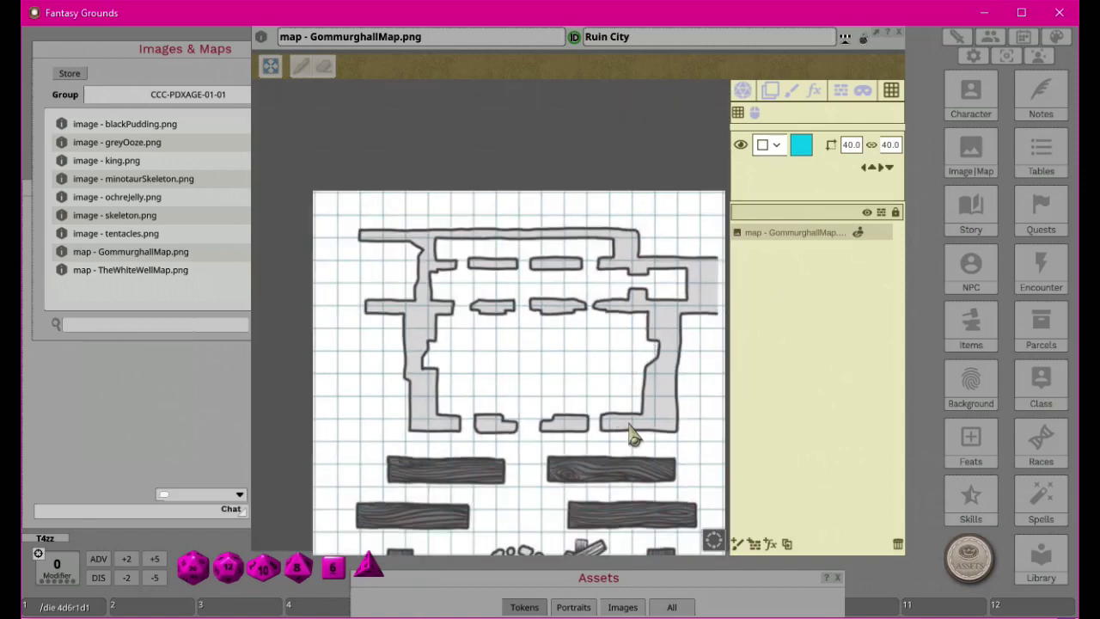
drag(651, 442, 632, 338)
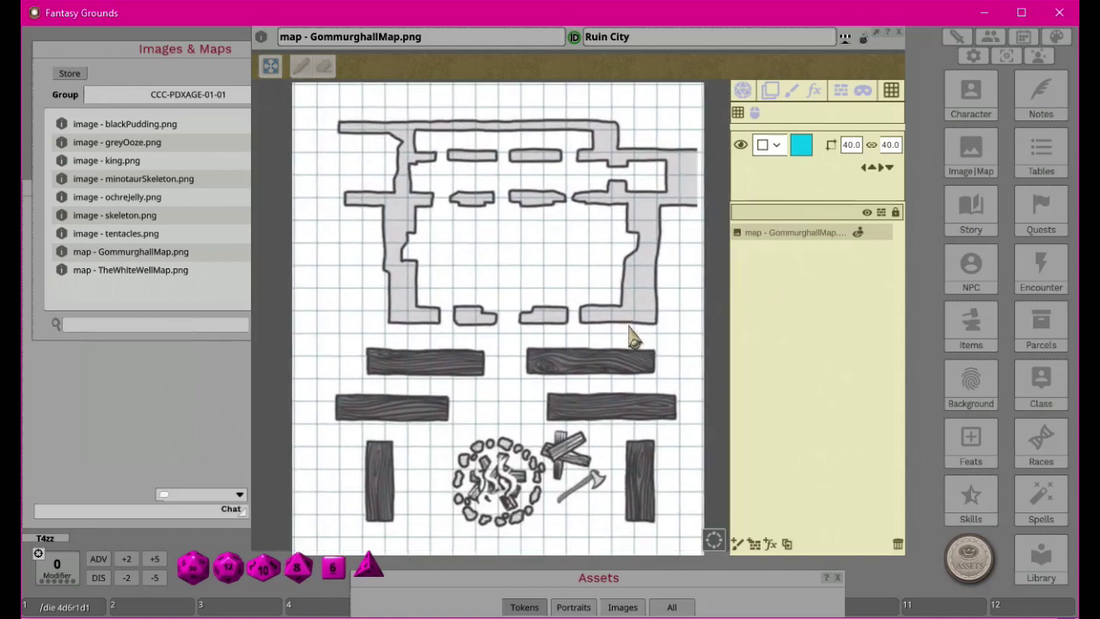
scroll(632, 337, down, 1)
scroll(617, 354, down, 2)
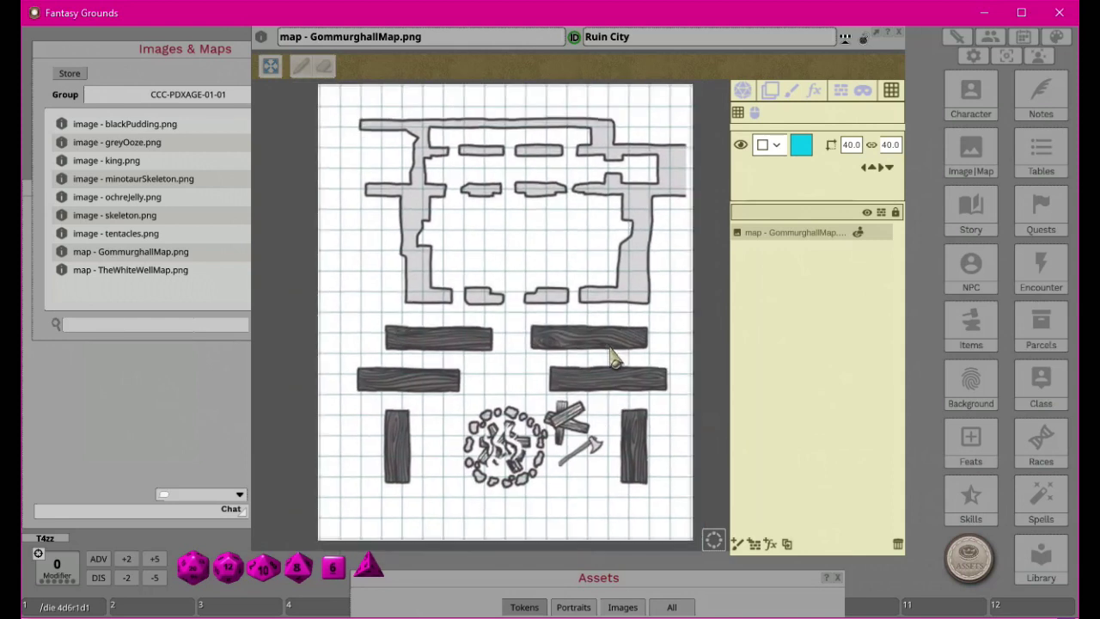
drag(615, 346, 611, 349)
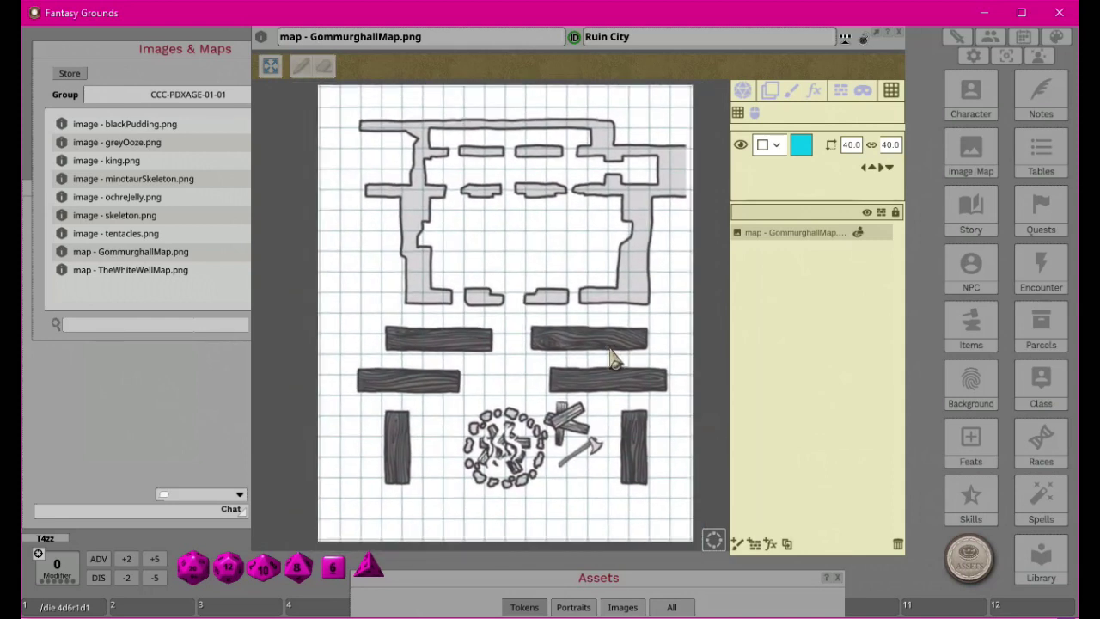
click(745, 148)
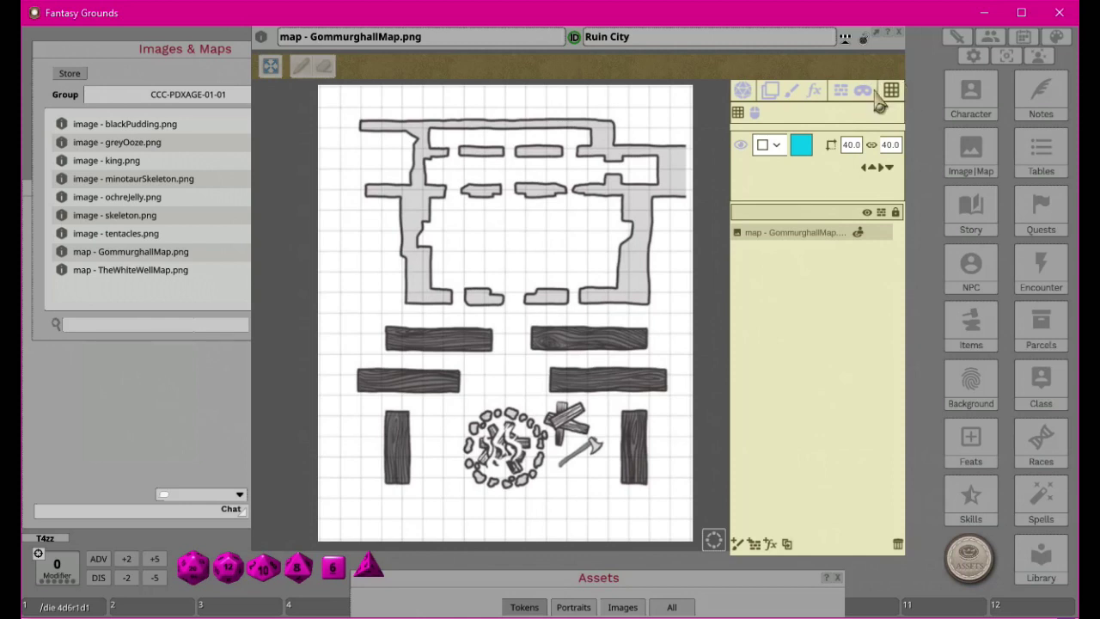
Step: Try the black 0.1 paint brush with a freehand loop and connected straight lines, and delete that painting layer
click(794, 92)
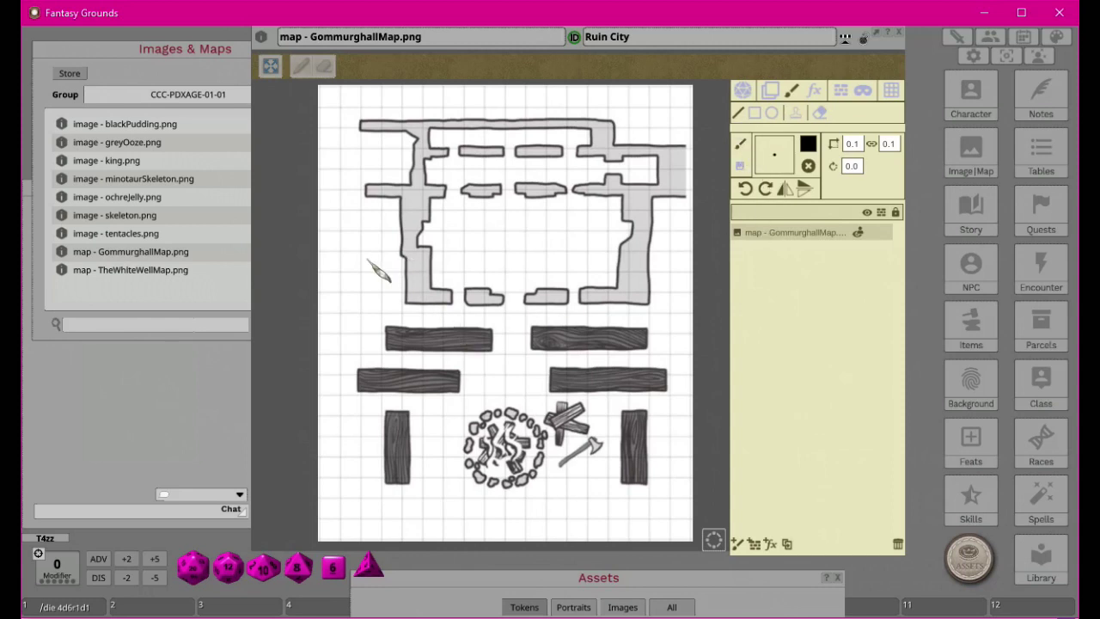
mouse_move(350, 284)
mouse_down()
mouse_move(400, 280)
mouse_move(384, 350)
mouse_move(352, 317)
mouse_up()
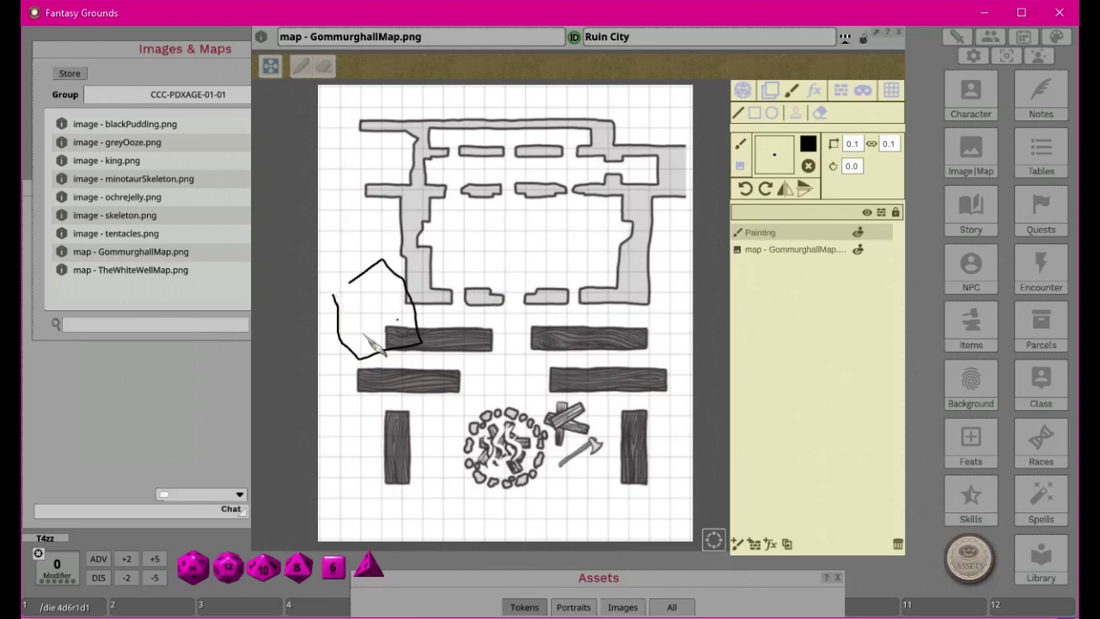
mouse_move(338, 243)
mouse_down()
mouse_move(570, 237)
mouse_move(565, 403)
mouse_move(444, 423)
mouse_move(480, 260)
mouse_move(347, 260)
mouse_up()
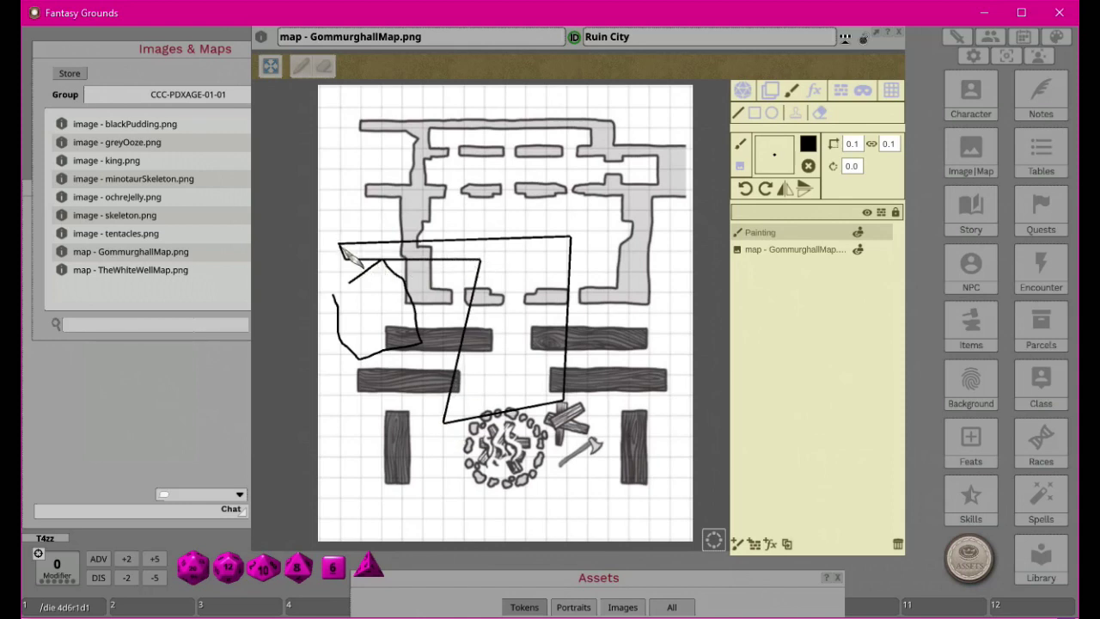
right_click(383, 273)
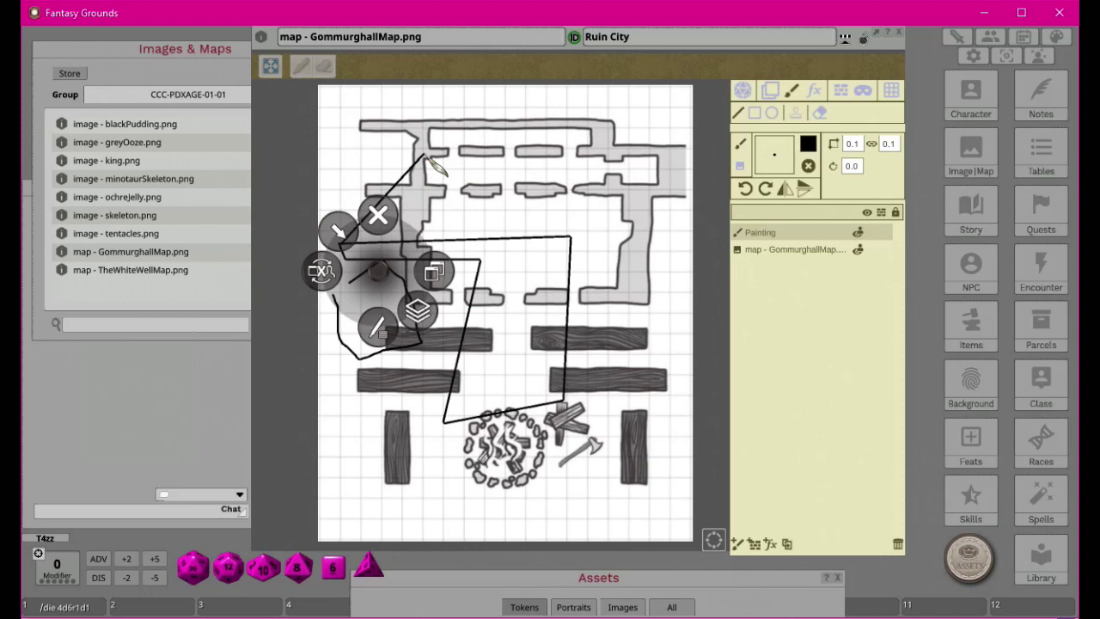
drag(341, 244, 428, 186)
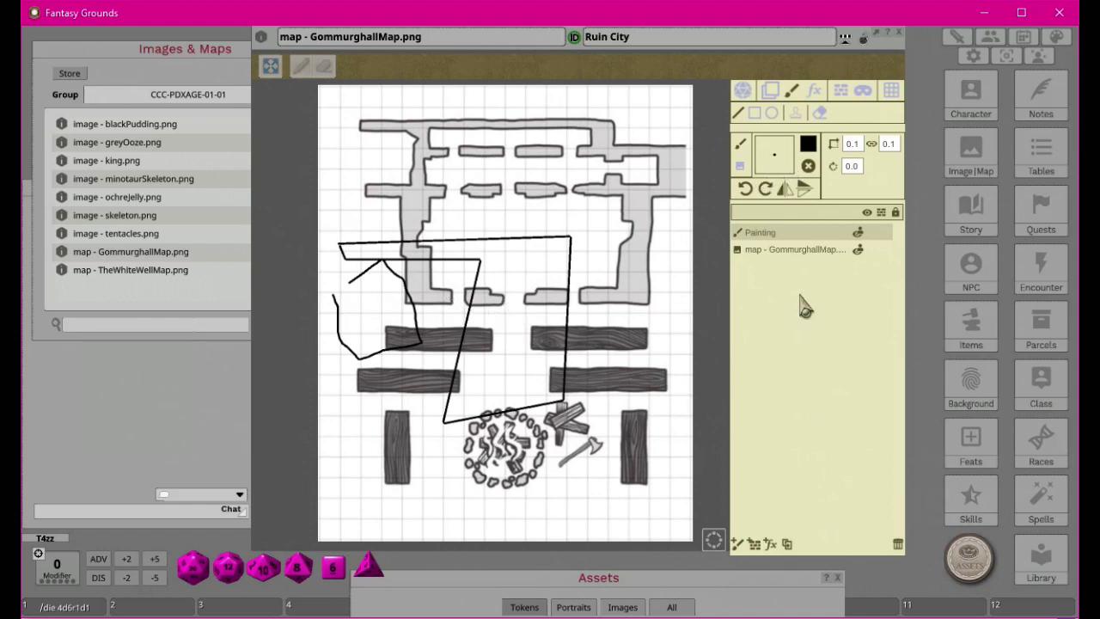
click(899, 546)
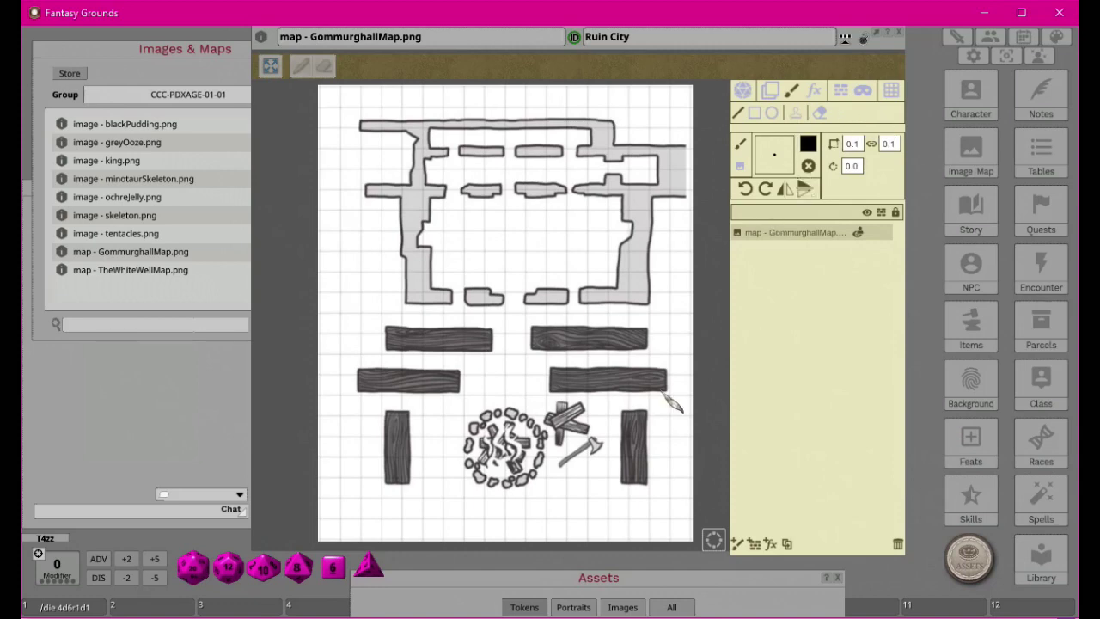
Step: Load the straight Blade Barrier spell token from Assets as the paint brush image
drag(611, 584, 514, 153)
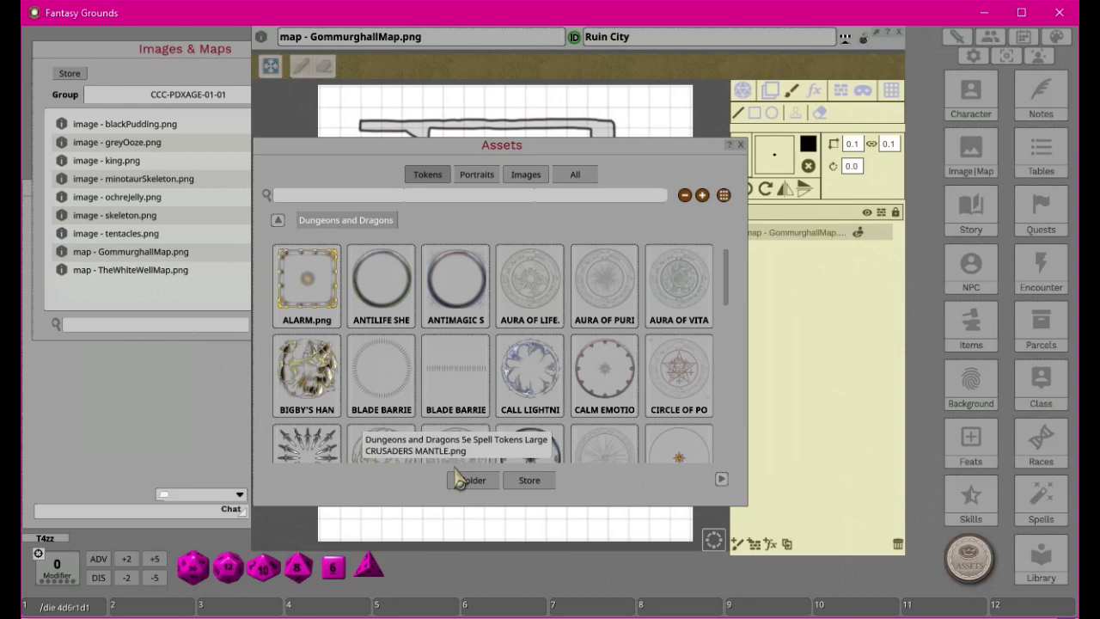
drag(458, 378, 776, 165)
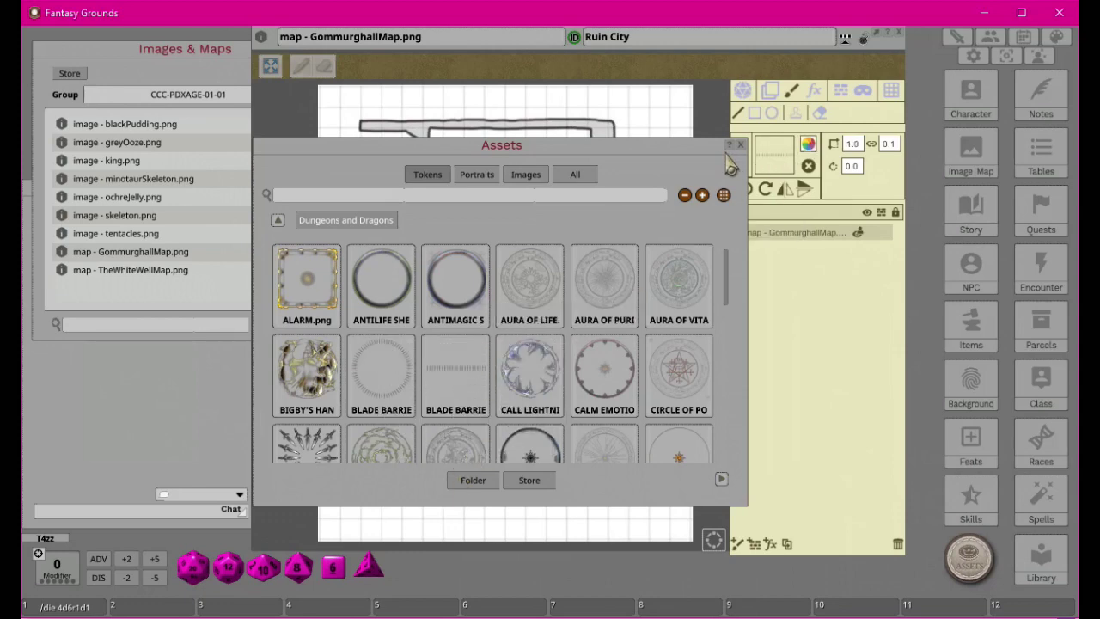
drag(645, 159, 762, 585)
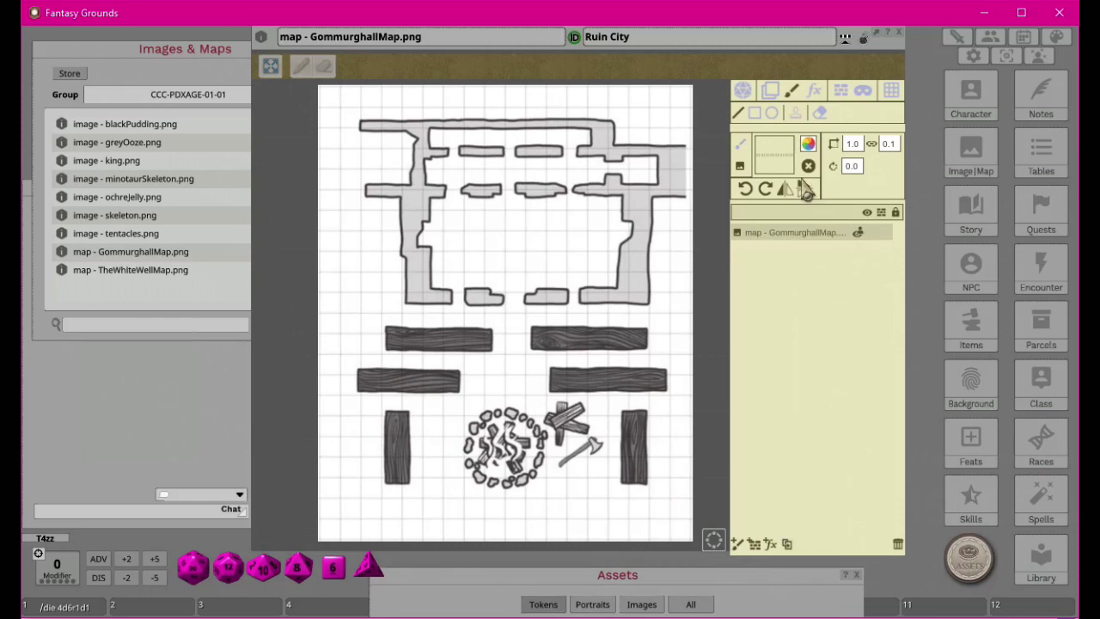
Step: Paint several bands of the blade pattern across the lower ruin walls, wooden beams and campfire, and check the pattern up close
mouse_move(374, 239)
mouse_down()
mouse_move(604, 246)
mouse_move(602, 359)
mouse_move(612, 258)
mouse_move(614, 269)
mouse_move(581, 447)
mouse_move(358, 447)
mouse_up()
click(347, 438)
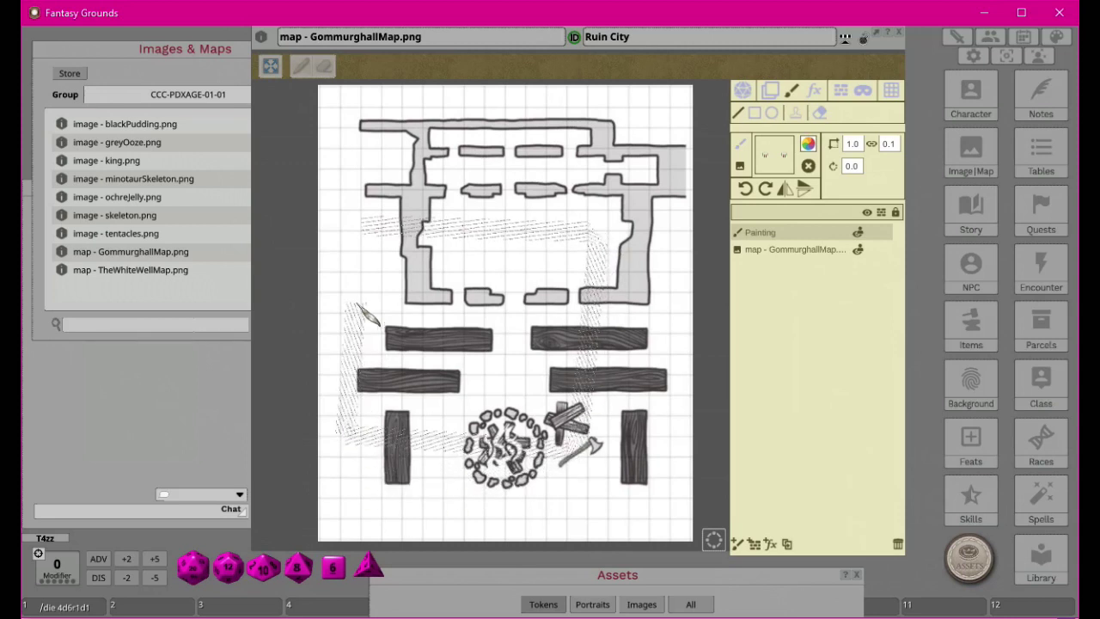
mouse_move(359, 371)
mouse_down()
mouse_move(342, 345)
mouse_move(370, 378)
mouse_move(352, 396)
mouse_move(378, 369)
mouse_move(368, 261)
mouse_move(372, 447)
mouse_move(344, 404)
mouse_move(373, 452)
mouse_up()
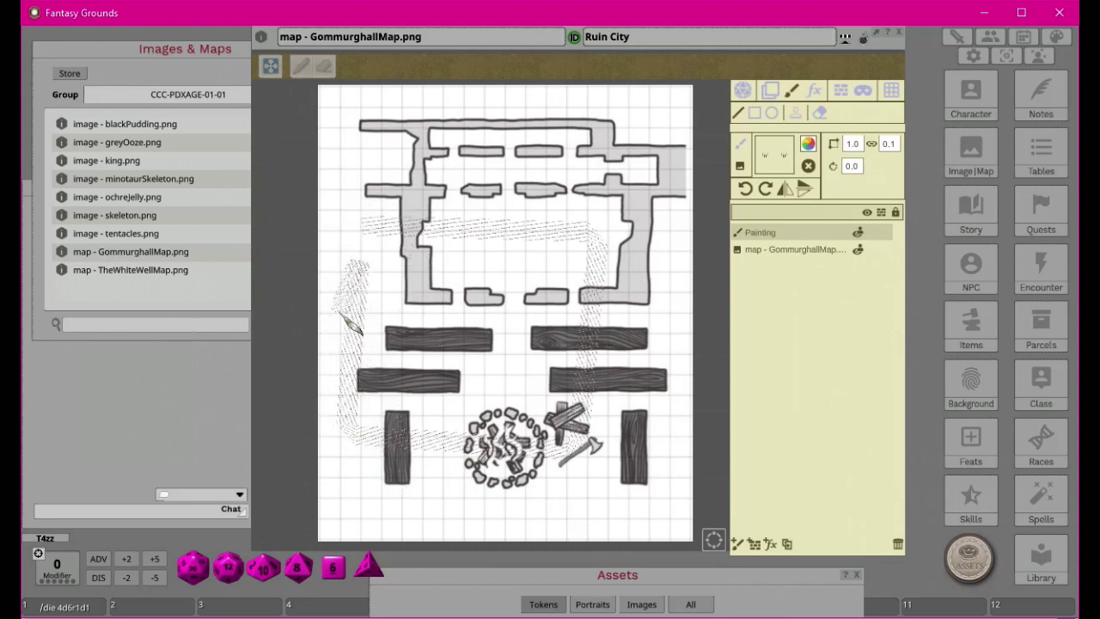
mouse_move(574, 305)
mouse_down()
mouse_move(563, 404)
mouse_move(498, 417)
mouse_move(412, 404)
mouse_move(410, 312)
mouse_move(504, 314)
mouse_move(521, 358)
mouse_move(509, 388)
mouse_move(437, 366)
mouse_up()
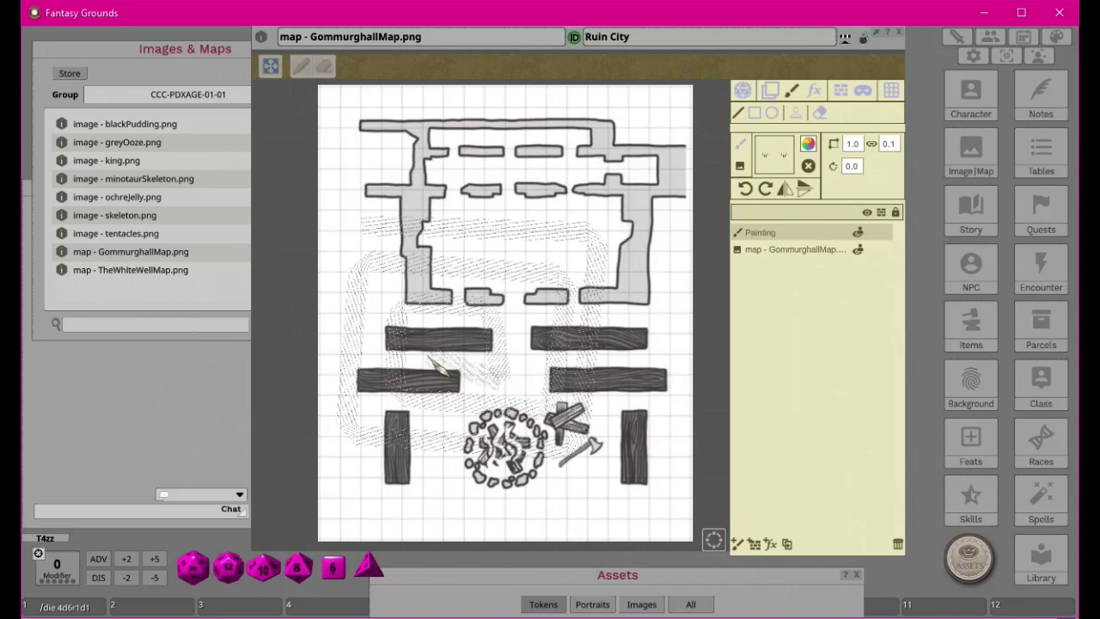
scroll(516, 335, up, 10)
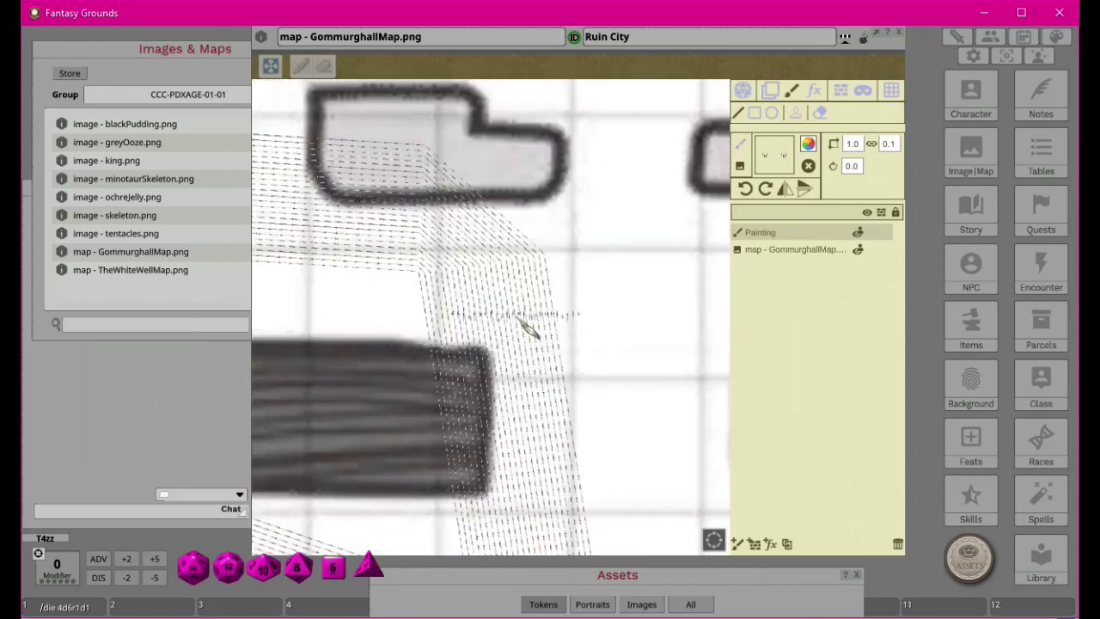
scroll(526, 329, up, 3)
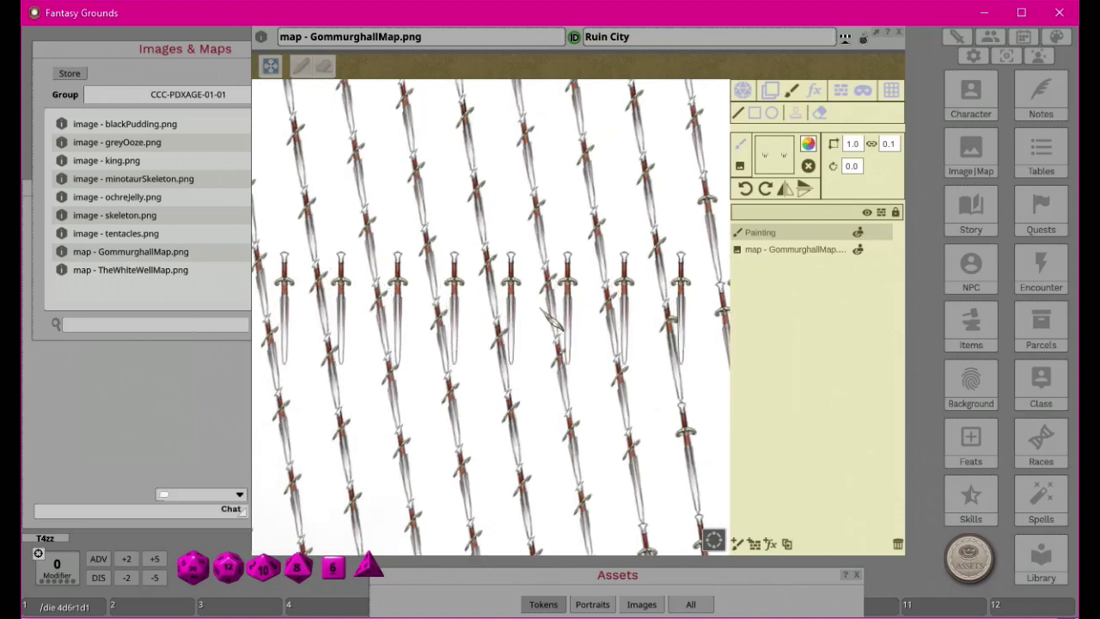
scroll(550, 321, down, 3)
scroll(430, 391, down, 6)
scroll(435, 400, down, 5)
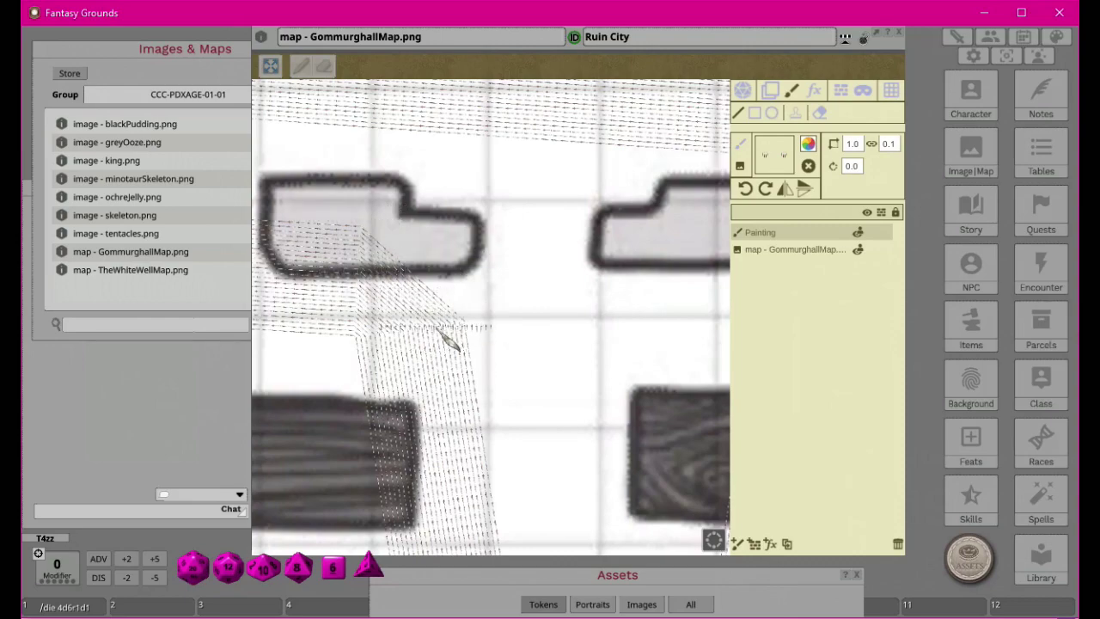
scroll(393, 430, down, 6)
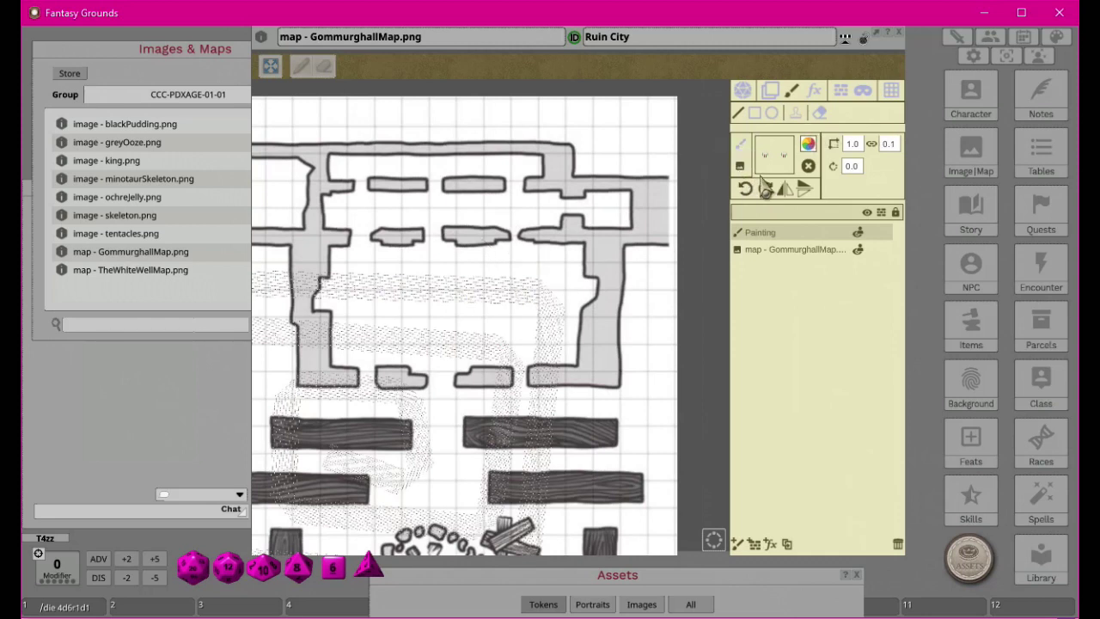
Step: Switch the brush back to plain black paint and set its size to 2
click(740, 148)
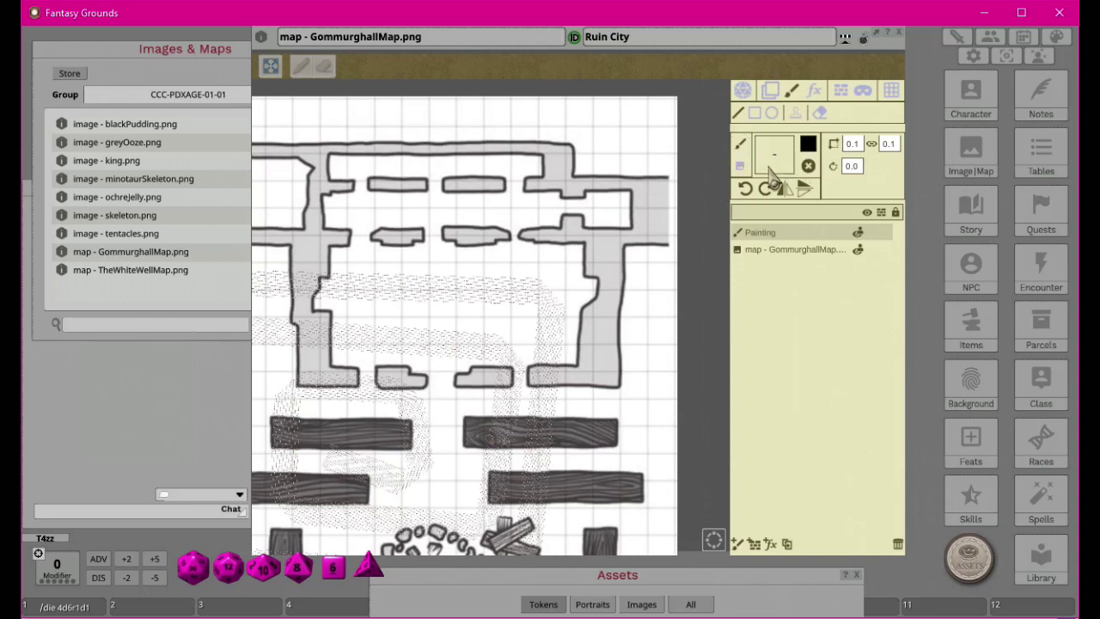
click(780, 169)
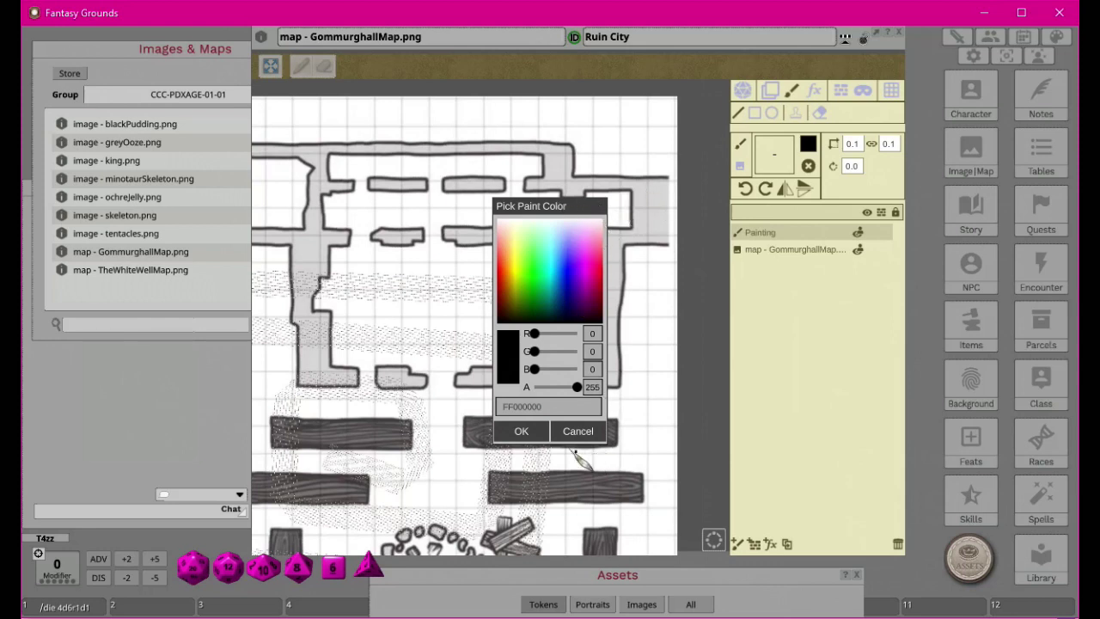
click(580, 433)
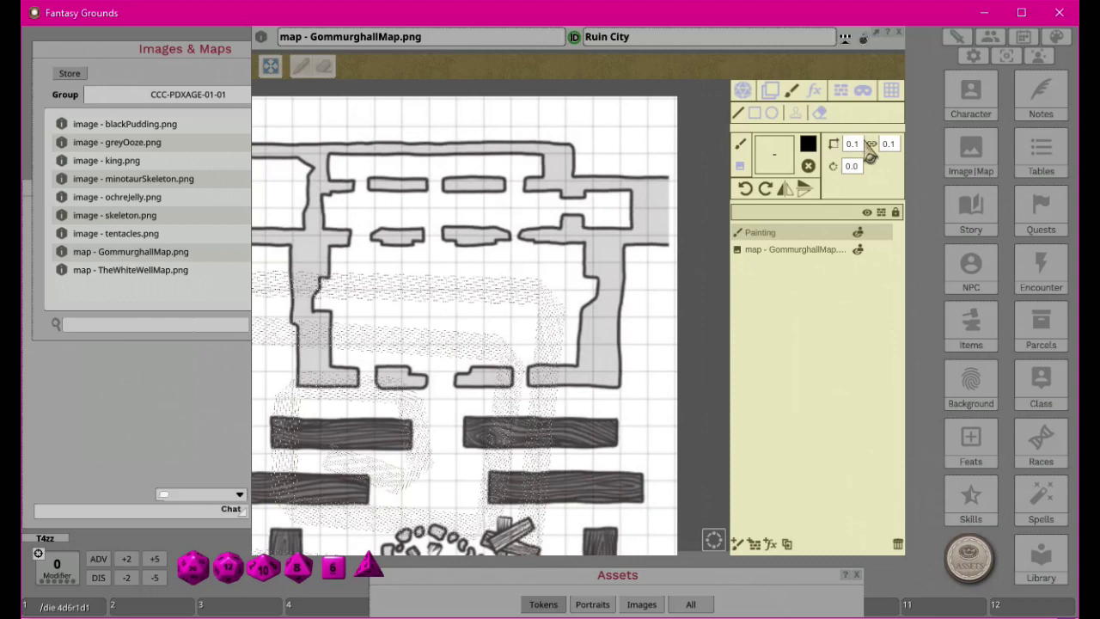
click(853, 145)
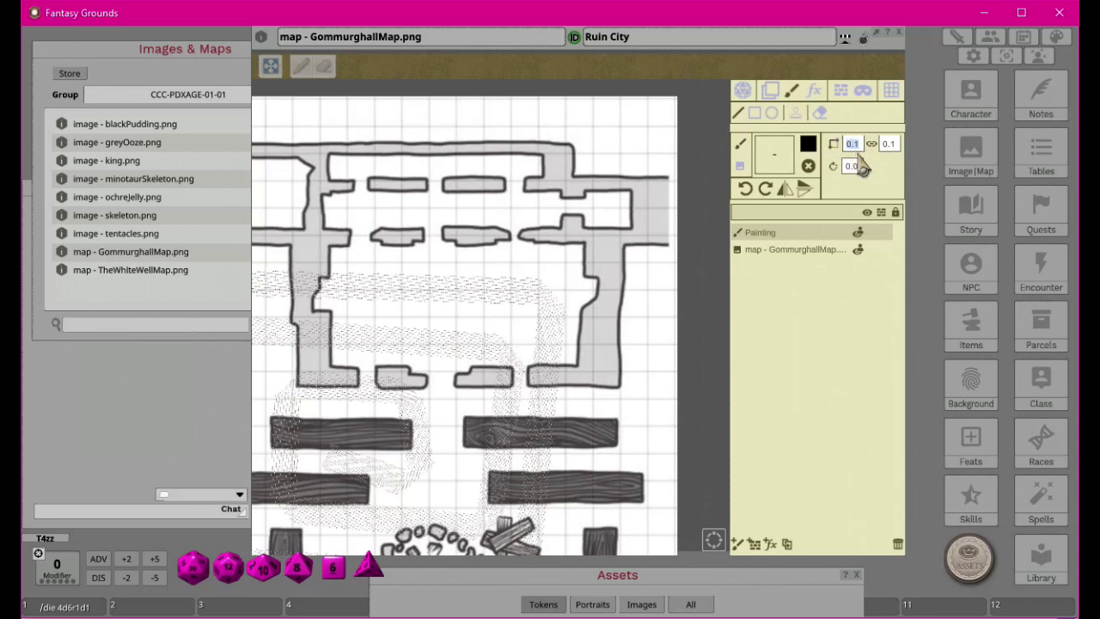
text(2)
key(Tab)
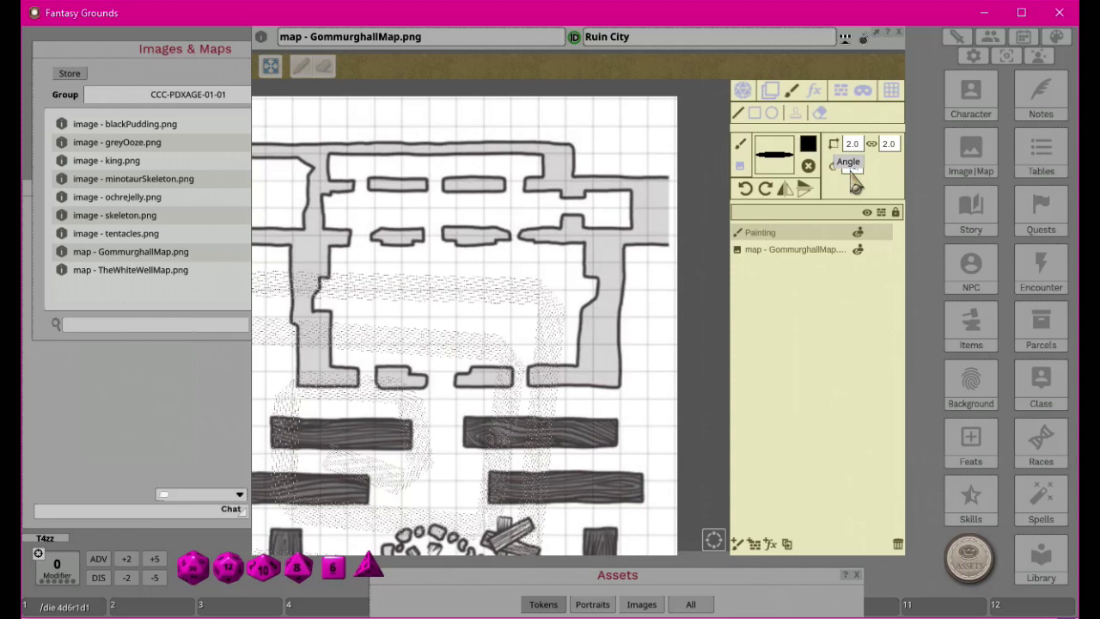
Step: Set the brush angle to 180 and paint a thick black diagonal stroke across the upper ruin
click(852, 144)
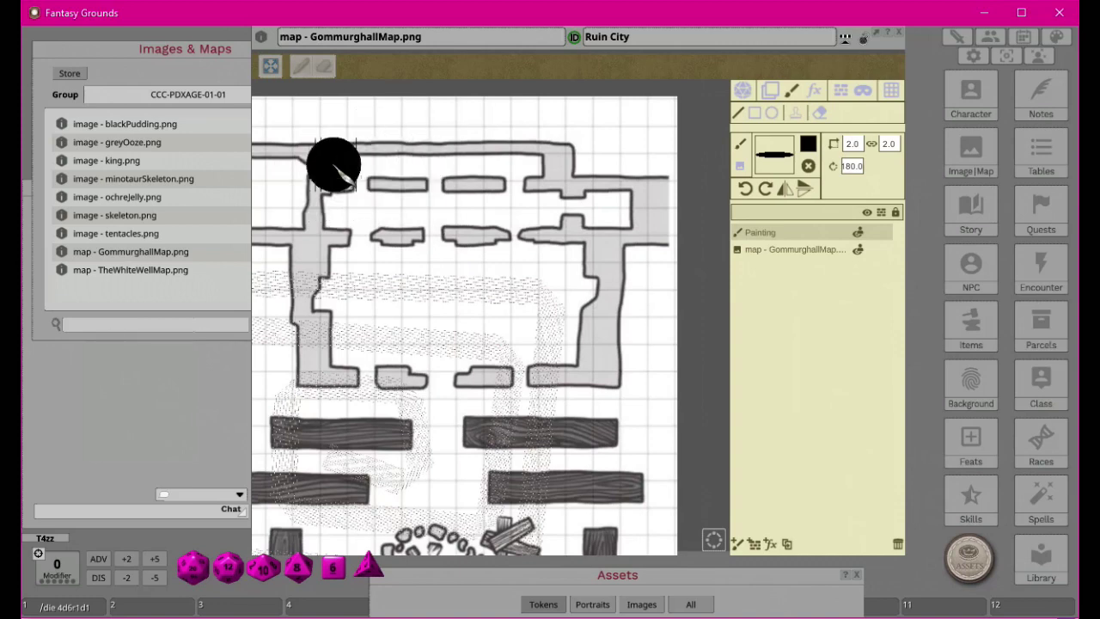
drag(360, 134, 590, 311)
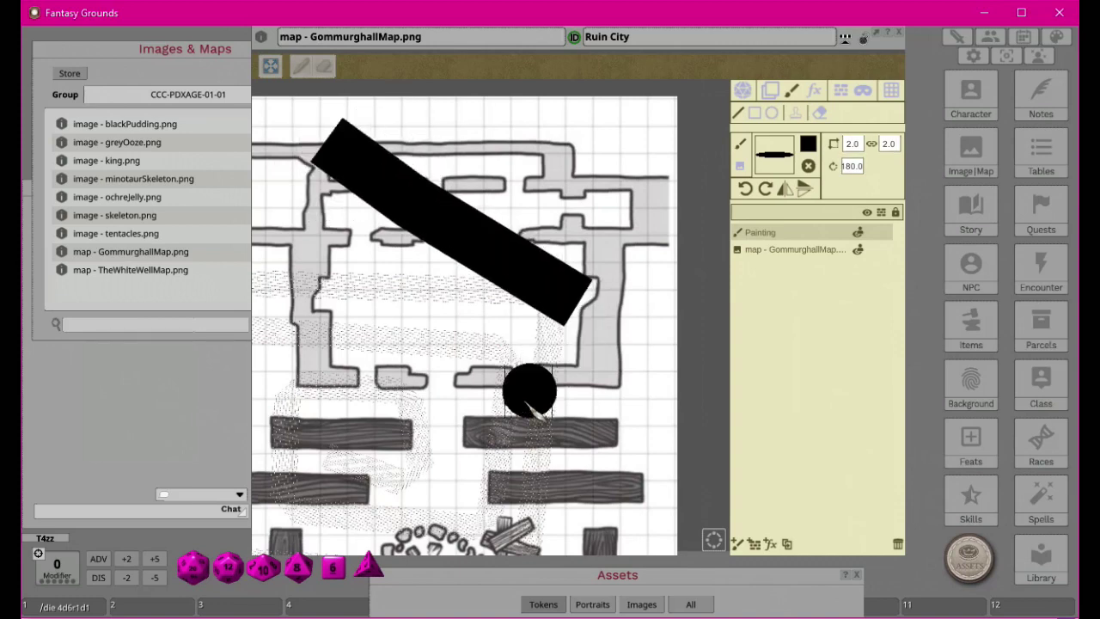
Step: Paint two more thick black strokes in a V below the diagonal stroke, across the lower ruin walls and beams
click(450, 488)
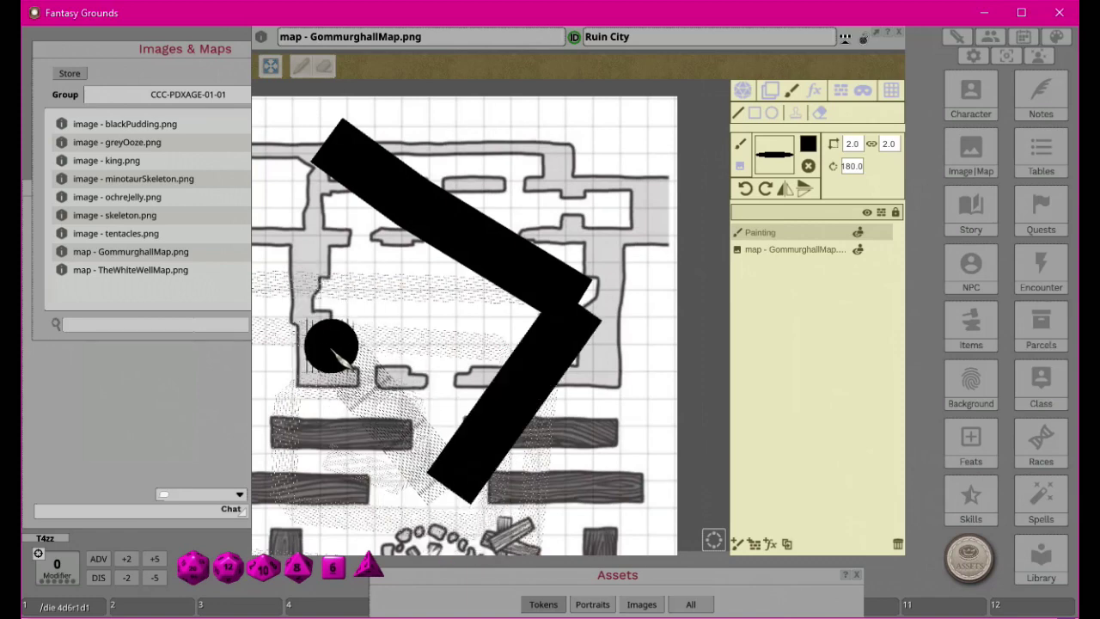
click(343, 298)
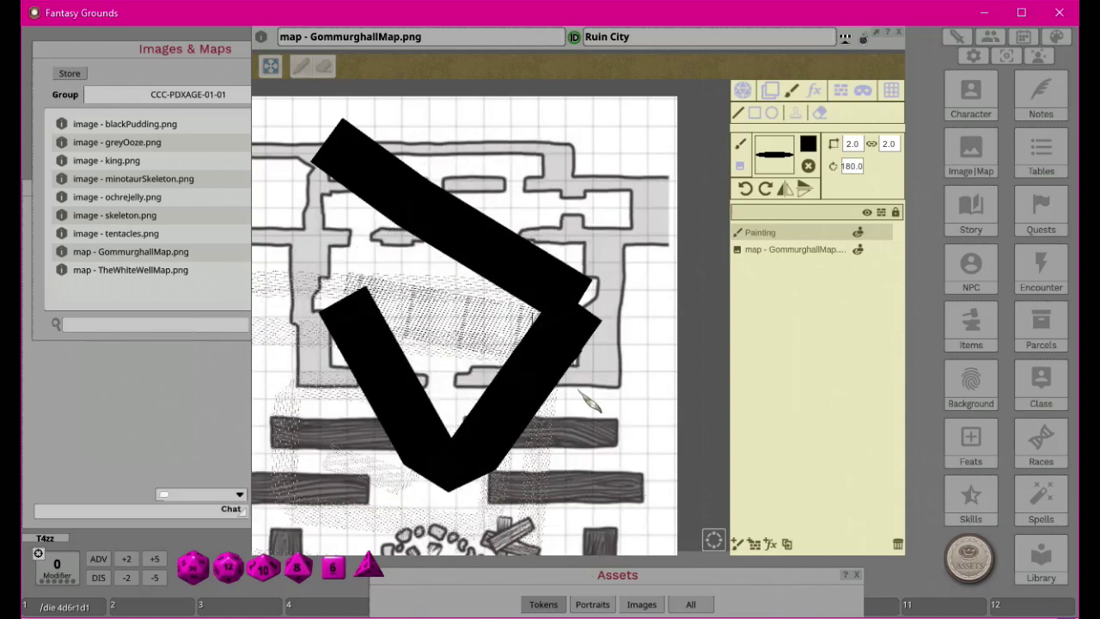
right_click(354, 243)
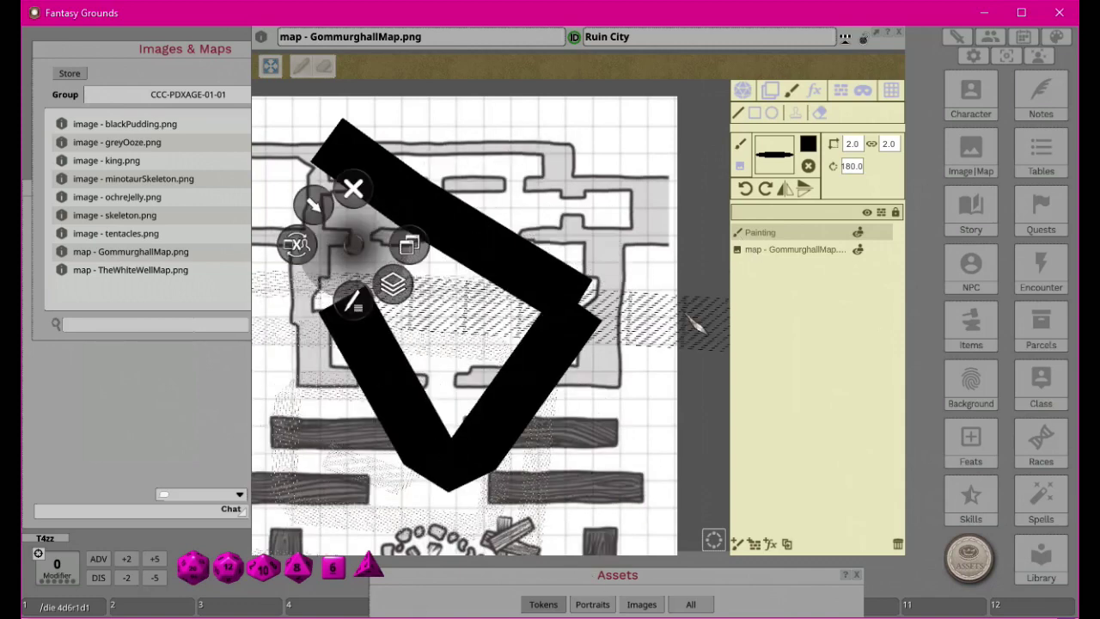
click(353, 190)
right_click(391, 268)
key(Escape)
key(Escape)
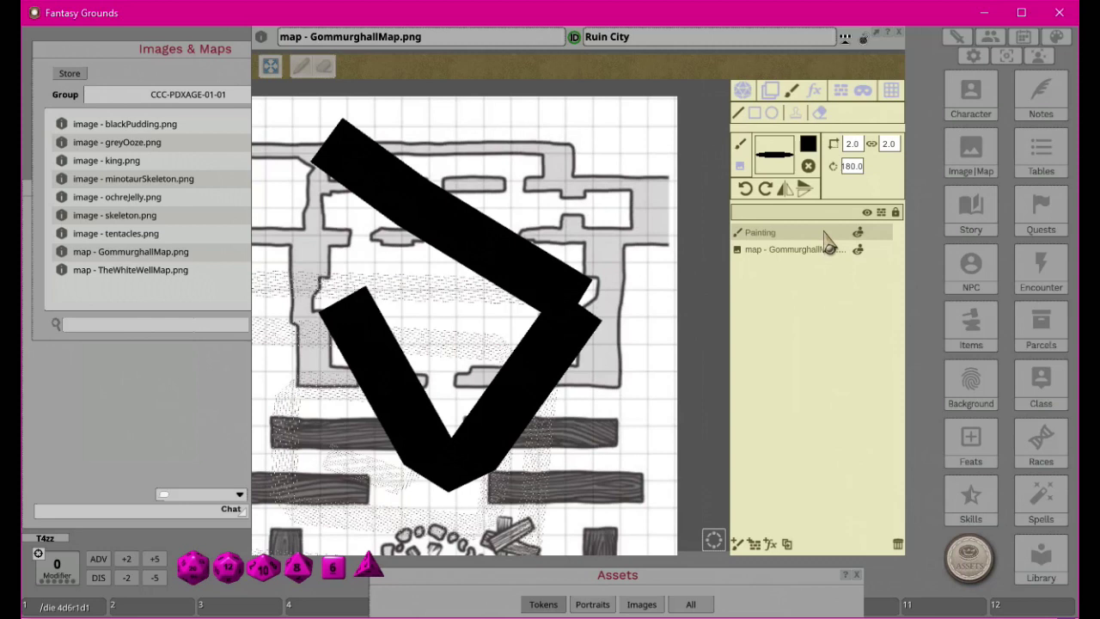
Step: Delete the Painting layer from the map and reset the brush settings, clearing the paint colour
click(898, 546)
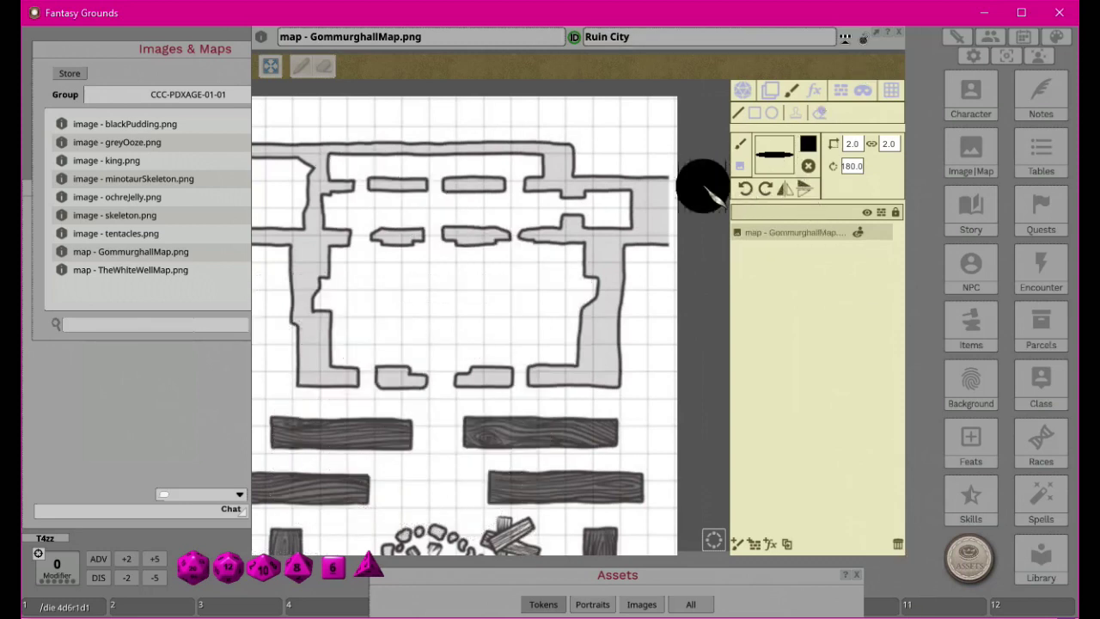
click(808, 166)
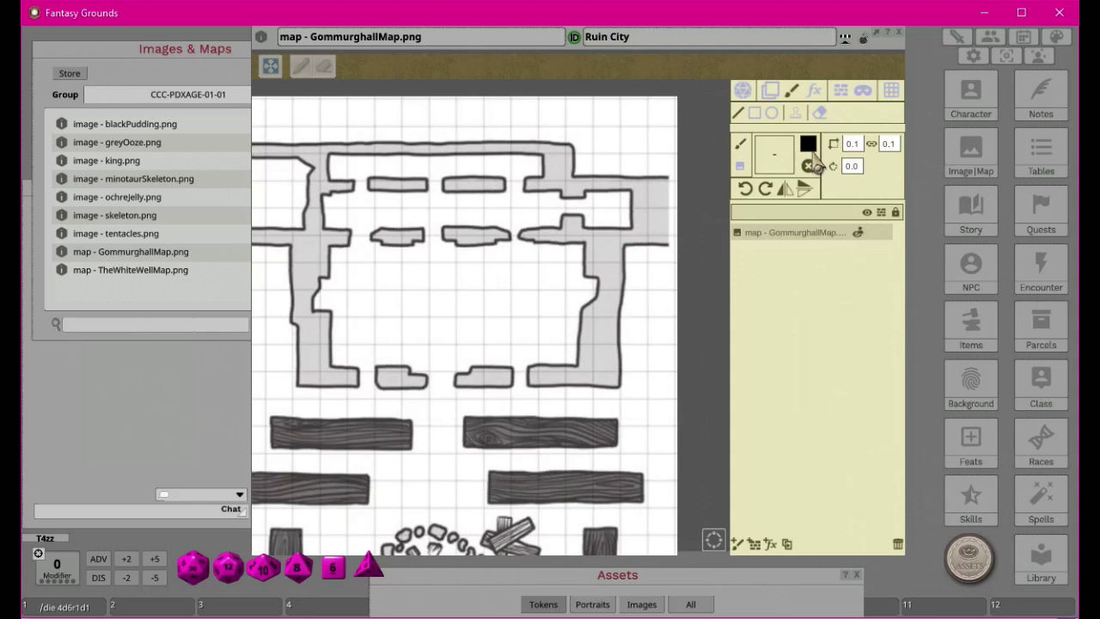
click(808, 144)
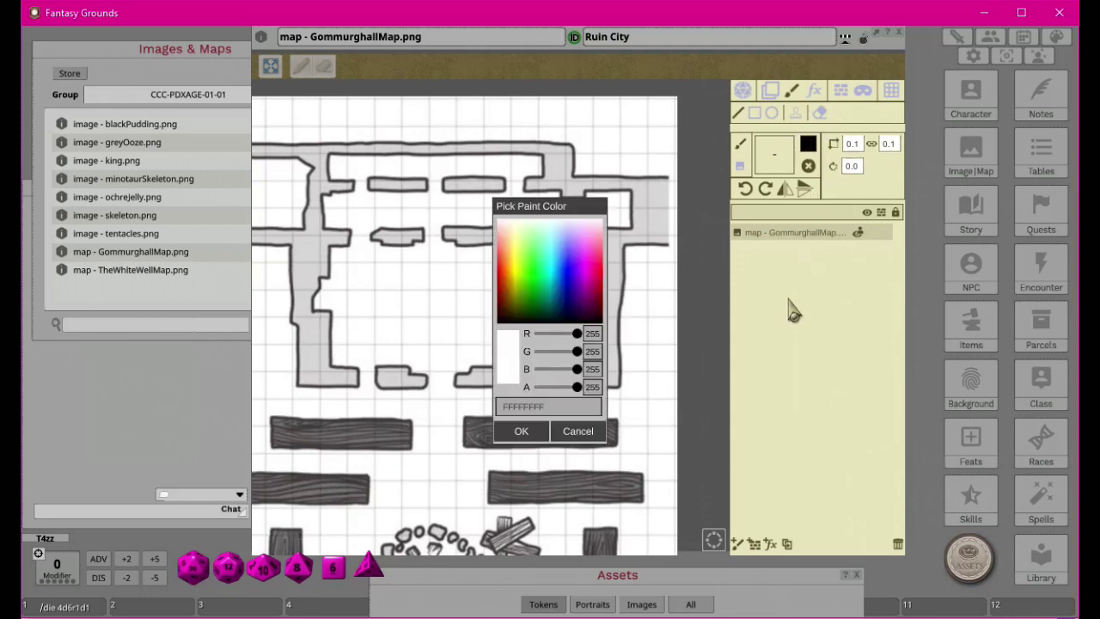
click(577, 432)
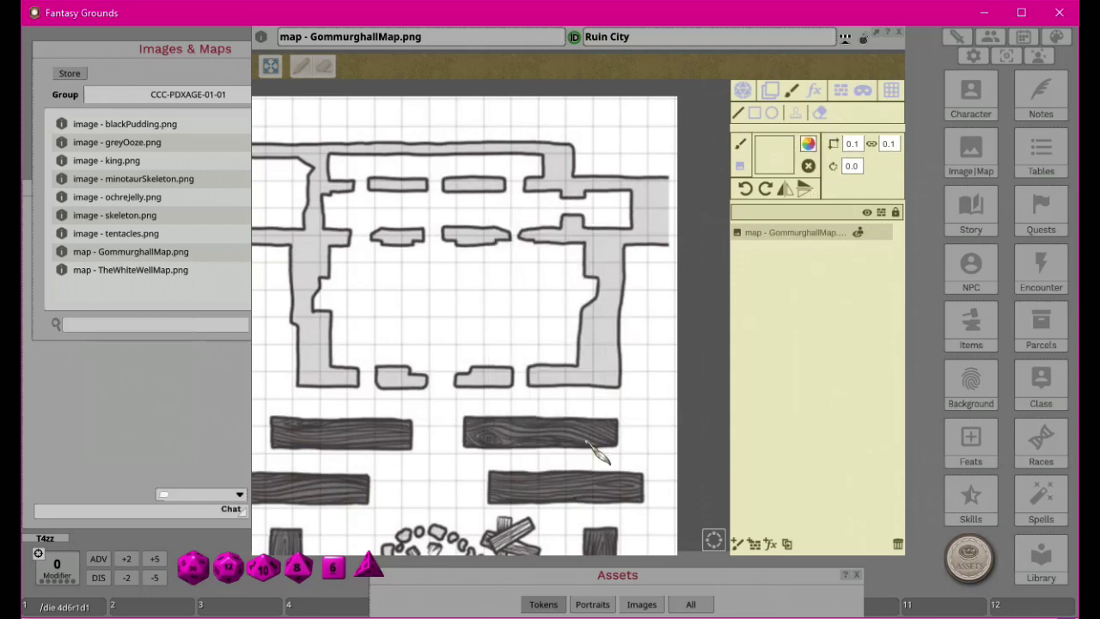
Step: Open the layer effects (FX) settings for the Ruin City map
click(818, 89)
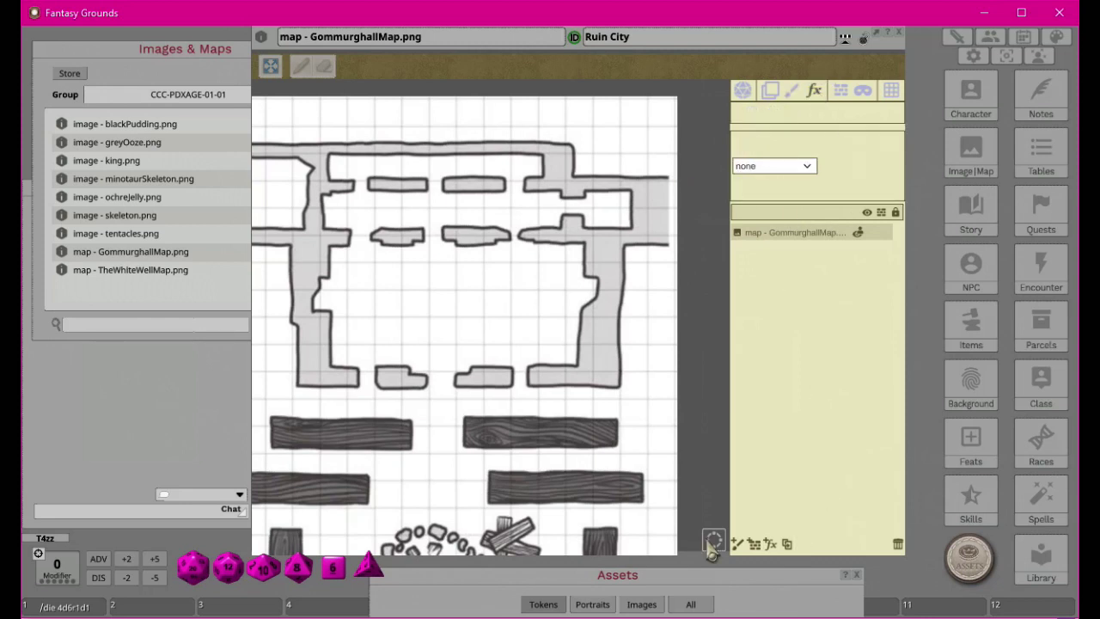
scroll(491, 361, down, 3)
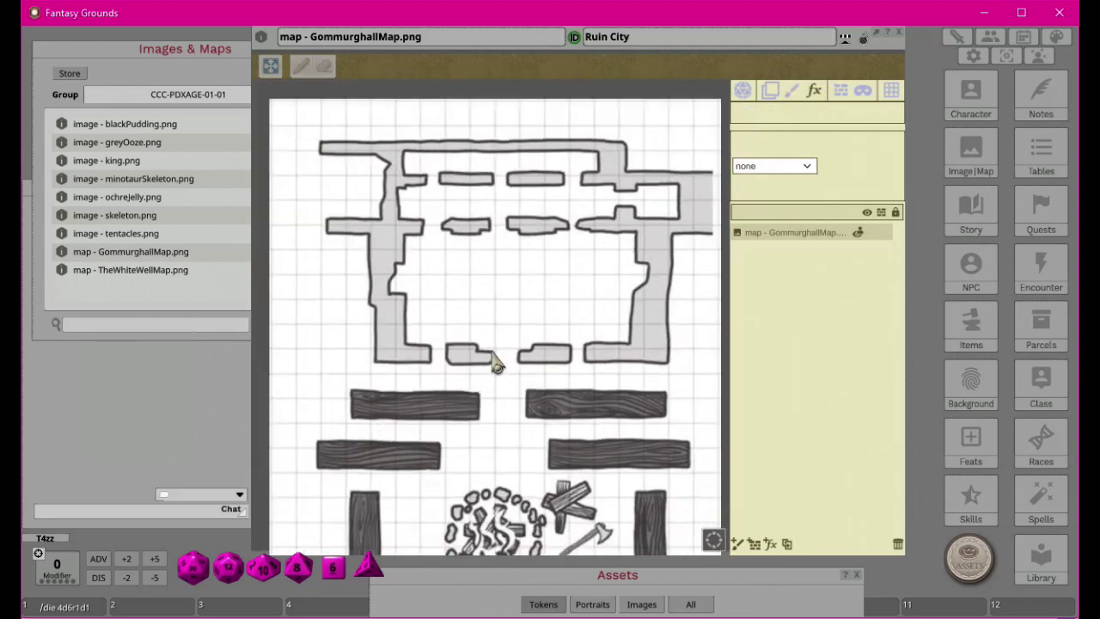
scroll(509, 376, down, 2)
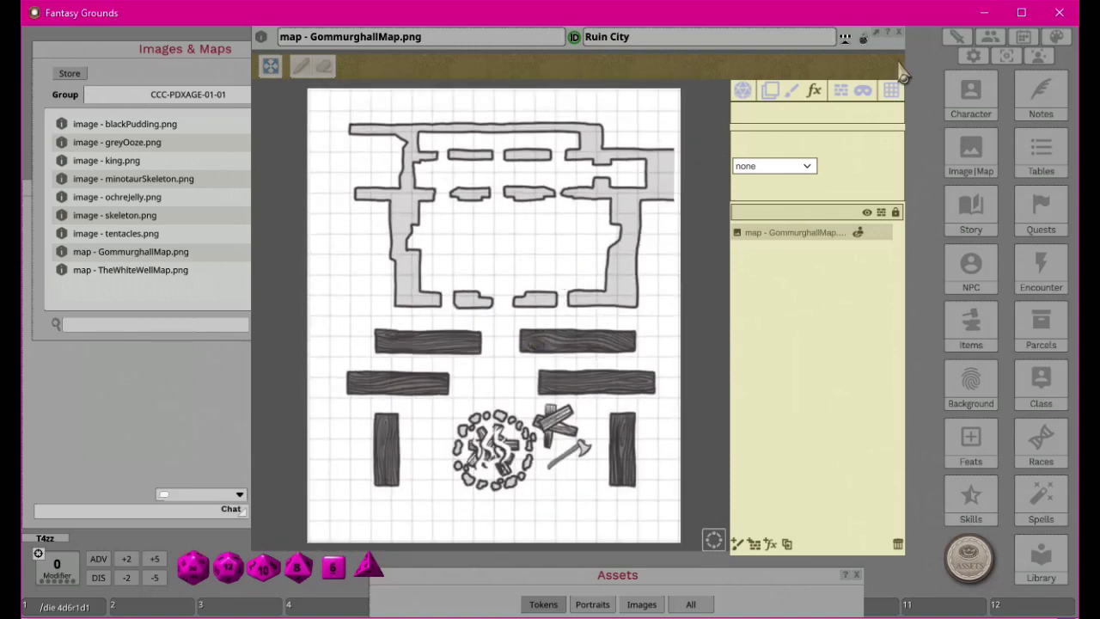
scroll(555, 335, up, 5)
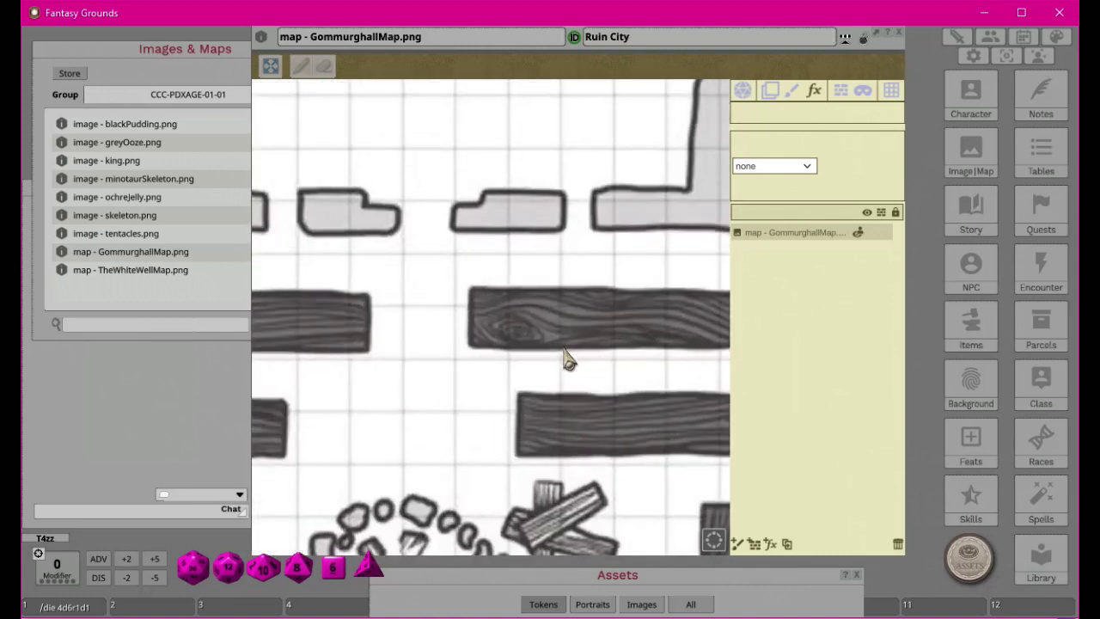
drag(348, 305, 444, 335)
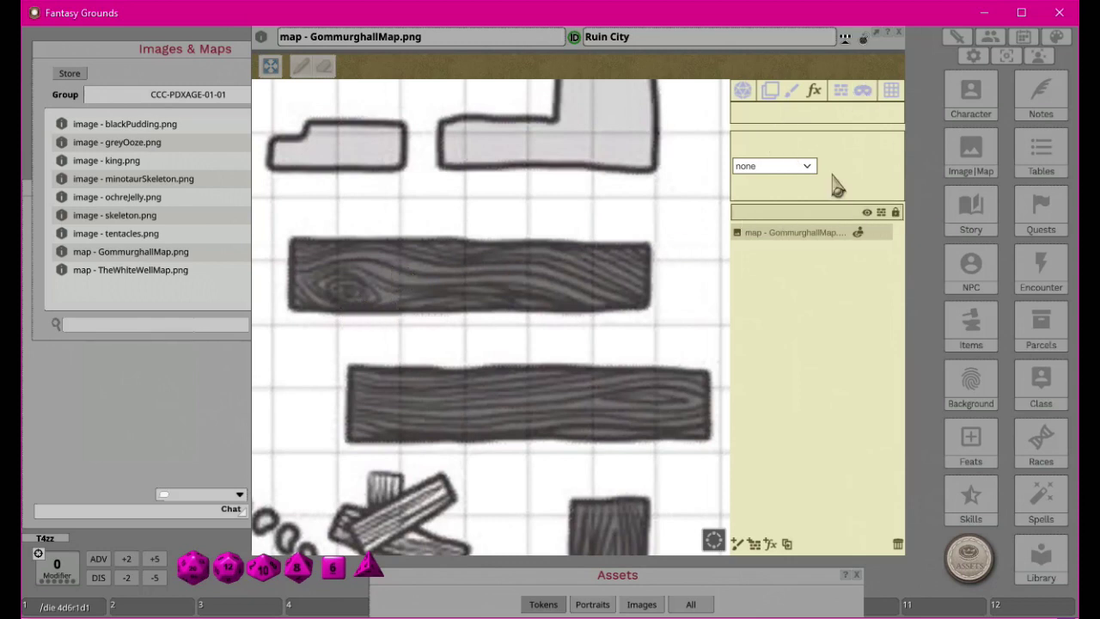
Step: Try to apply the water effect directly to the GommurghallMap image layer
click(807, 166)
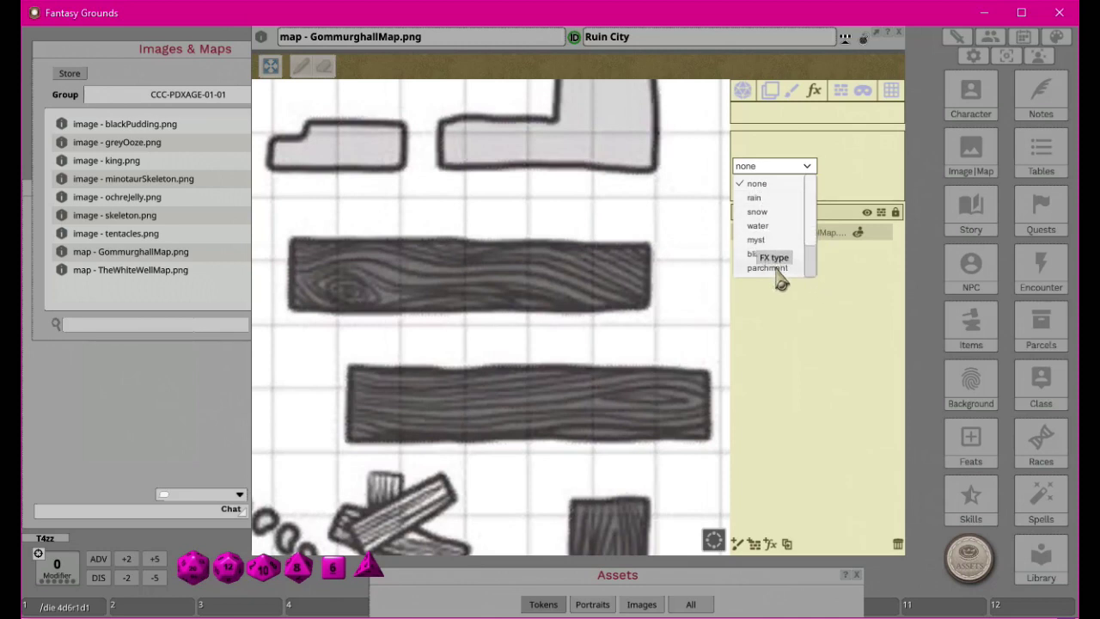
scroll(779, 274, down, 2)
scroll(779, 268, down, 2)
scroll(785, 268, down, 1)
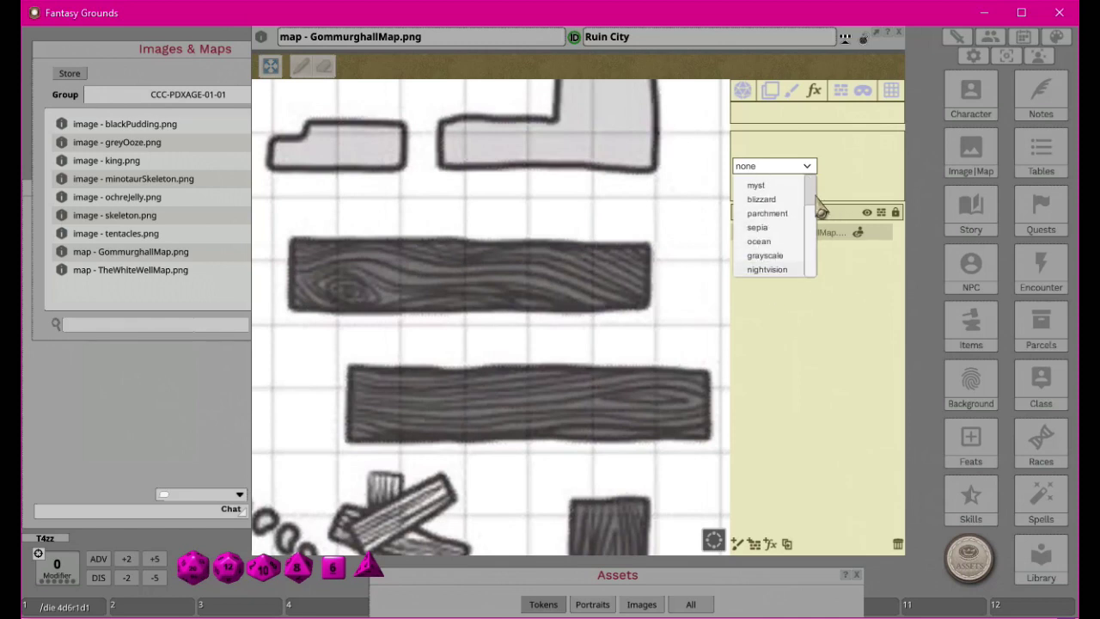
scroll(800, 215, up, 2)
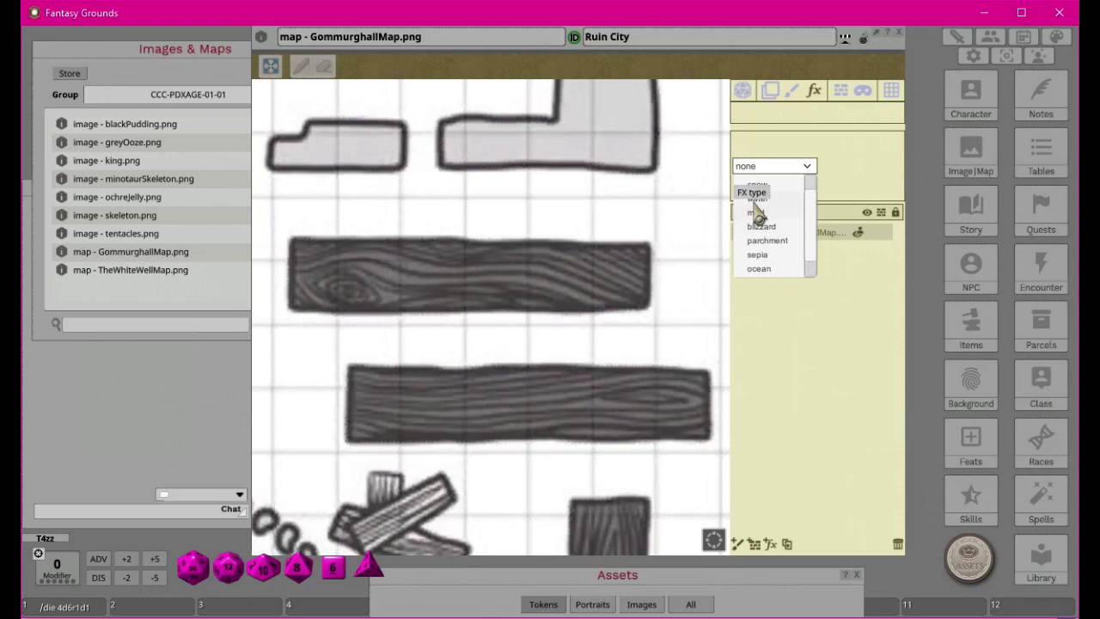
click(760, 208)
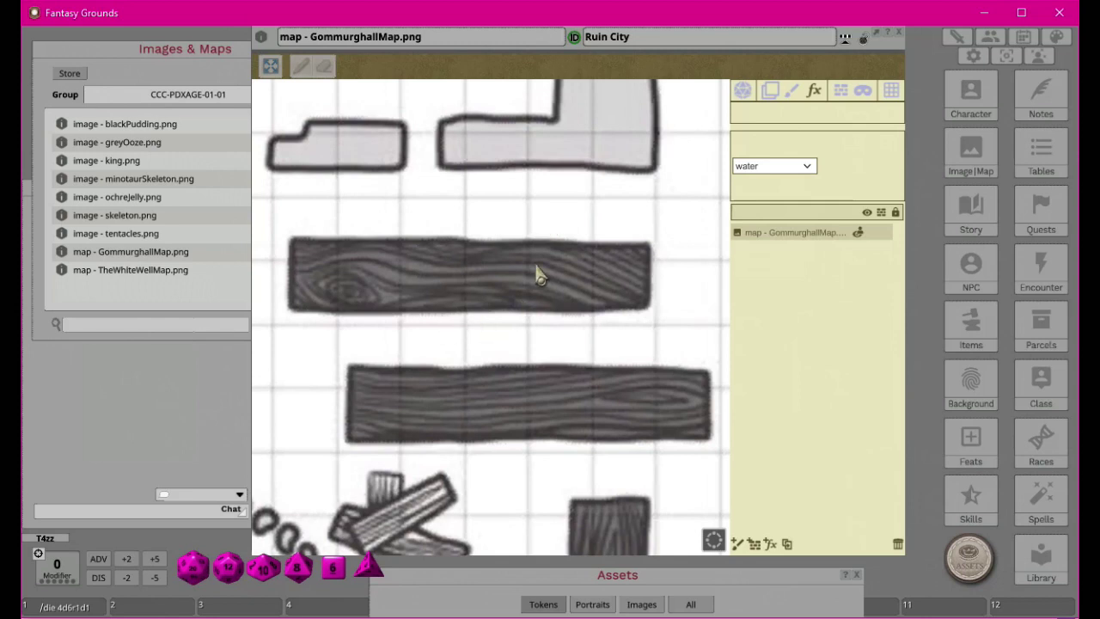
click(809, 167)
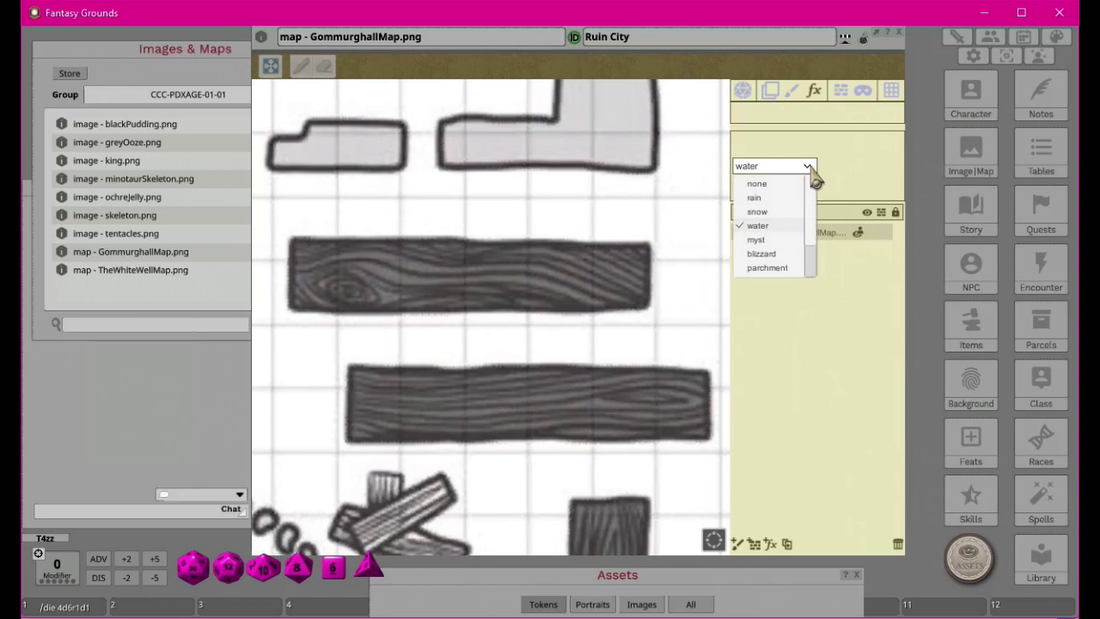
click(868, 161)
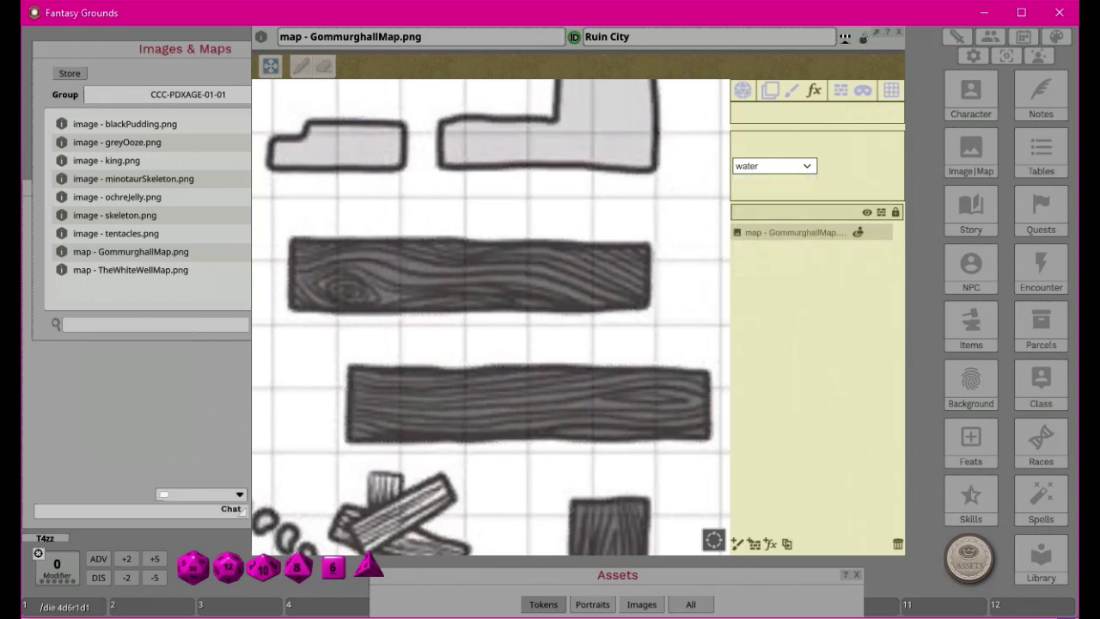
Step: Add a separate FX layer above the map image and set its effect type to water
click(771, 547)
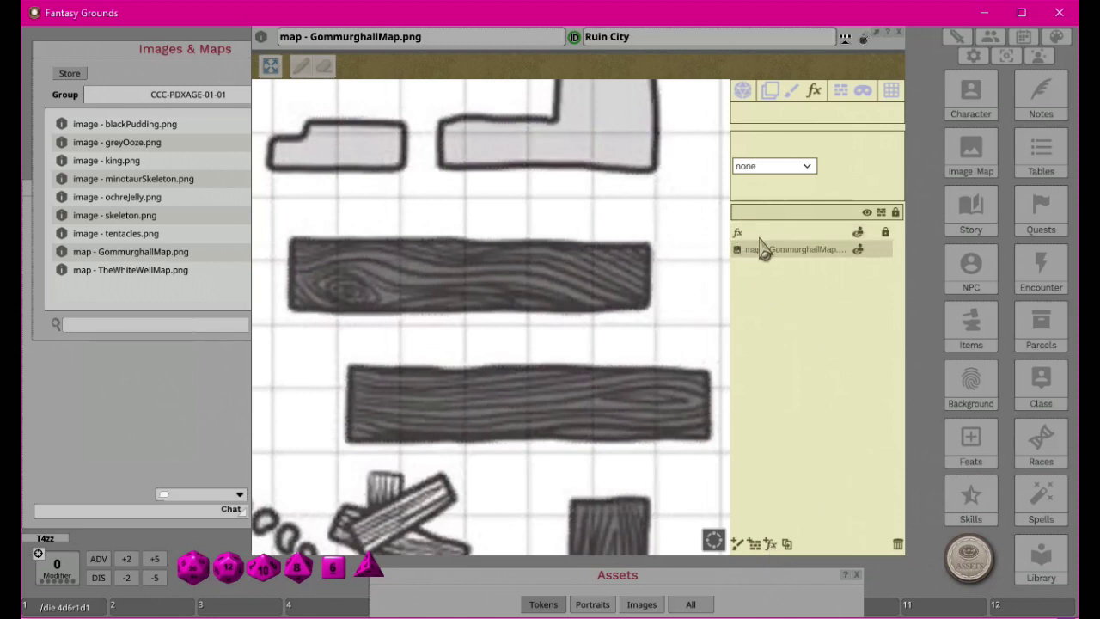
click(814, 172)
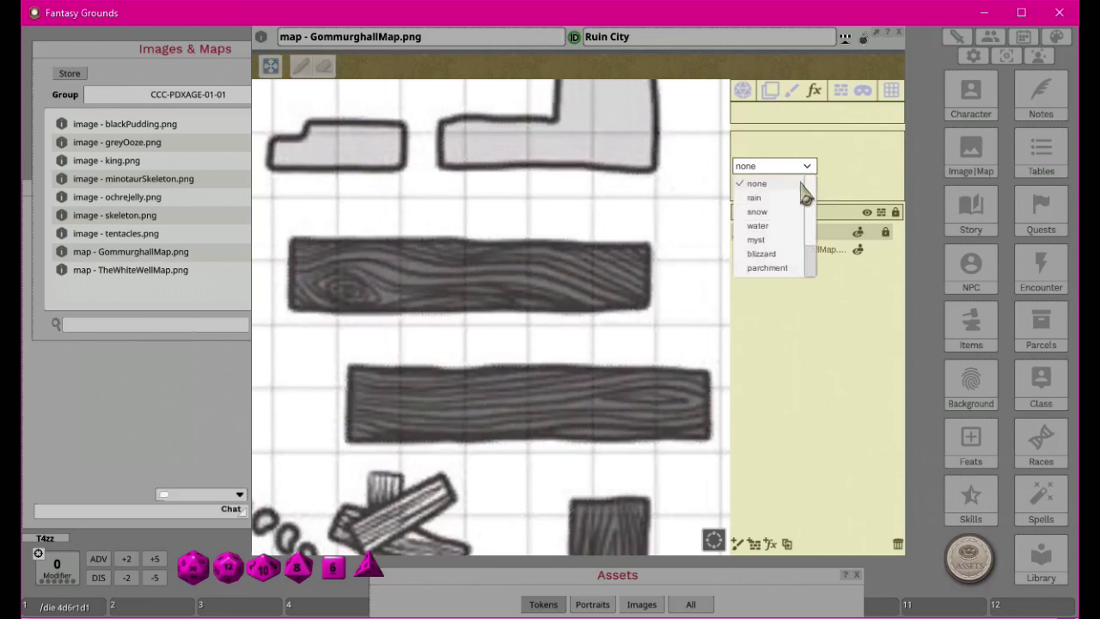
click(786, 231)
scroll(525, 299, down, 5)
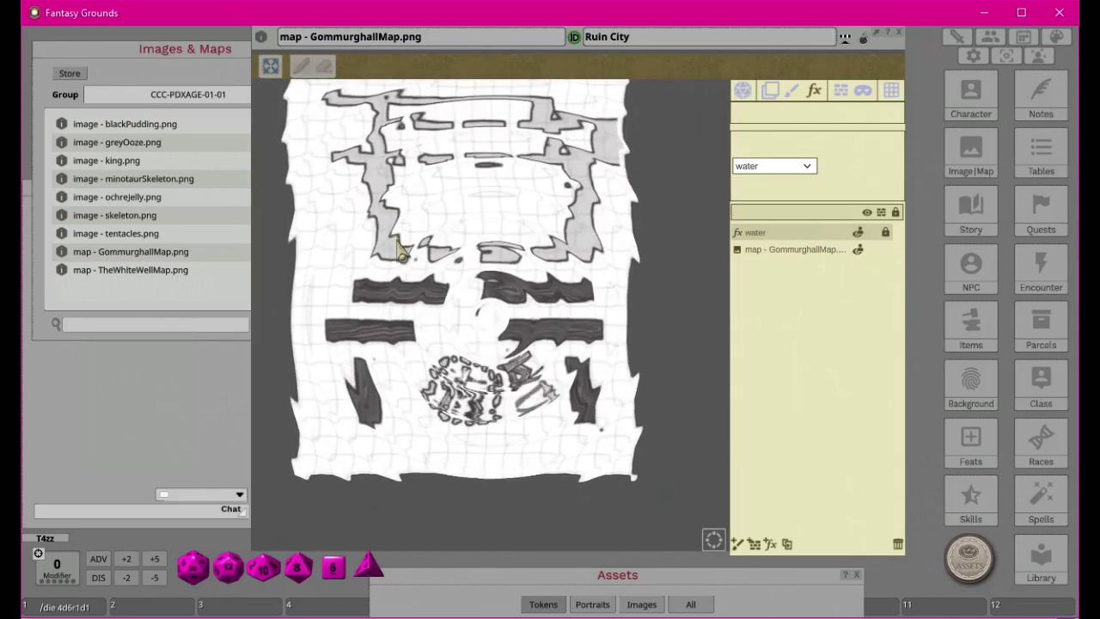
Step: Change the FX layer to rain and then to snow, checking each effect up close over the wooden beams
click(807, 167)
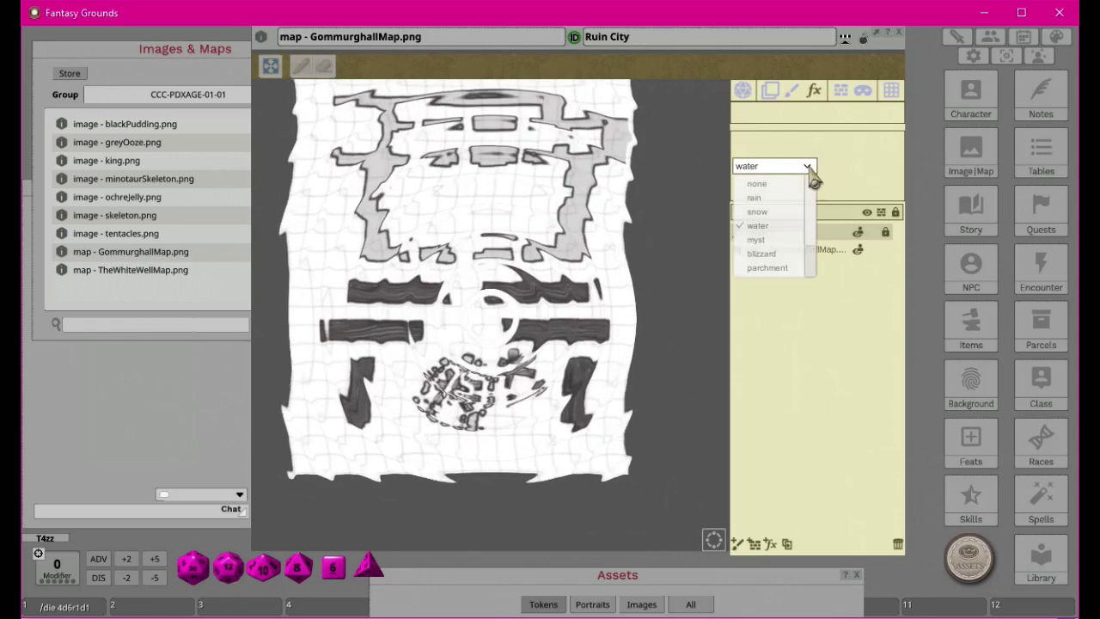
click(755, 197)
scroll(568, 344, up, 5)
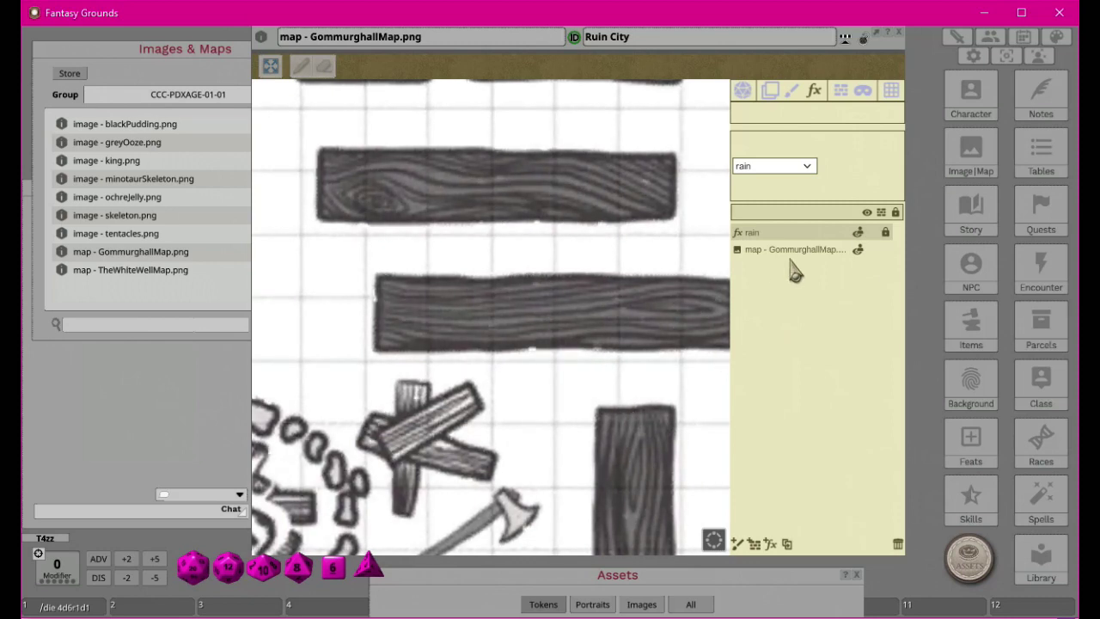
click(806, 167)
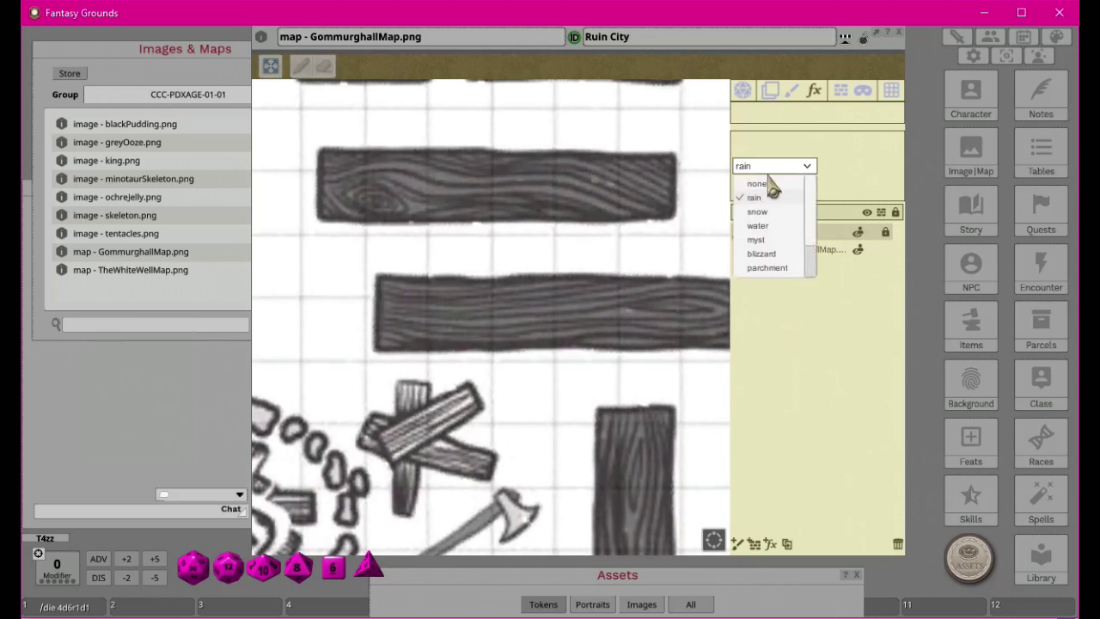
click(760, 213)
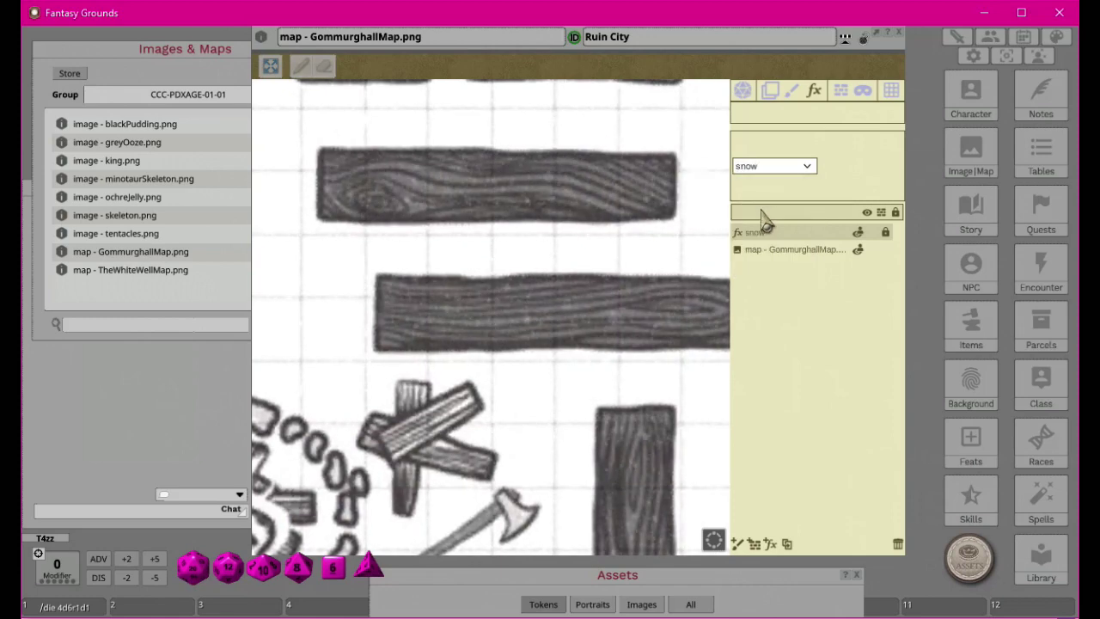
scroll(457, 261, up, 5)
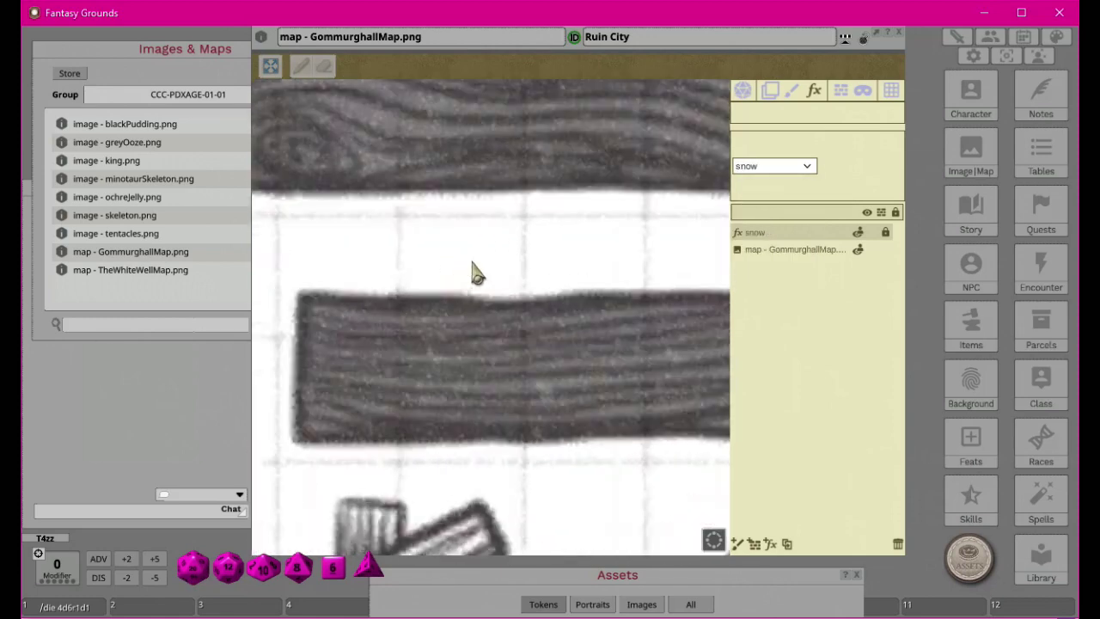
scroll(479, 274, down, 5)
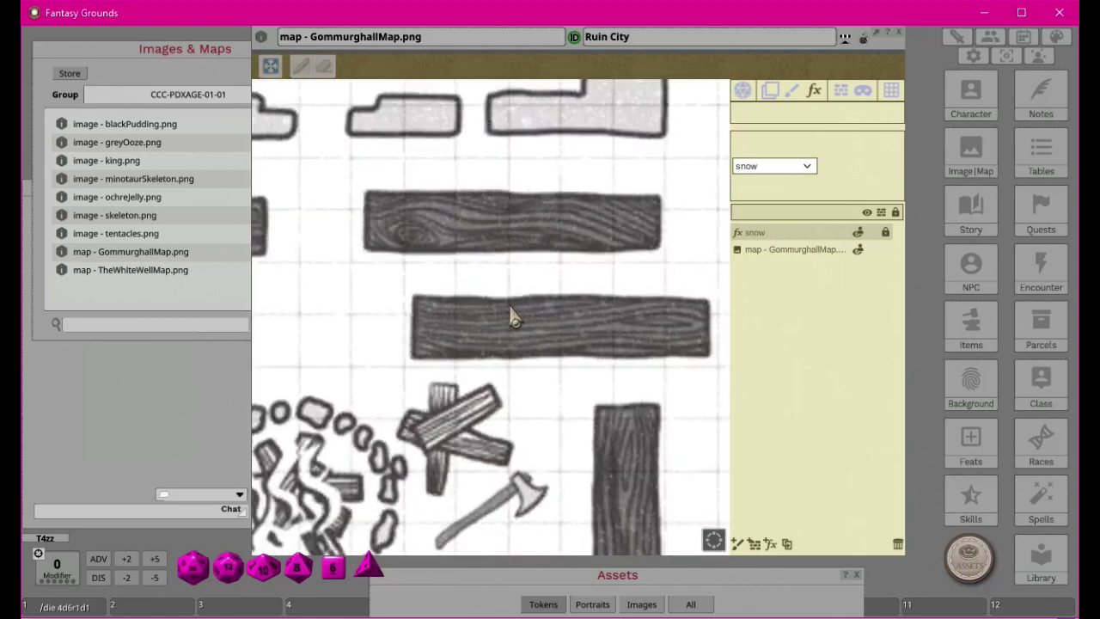
Step: Try the blizzard effect on the FX layer, and set the effect type to myst
click(811, 170)
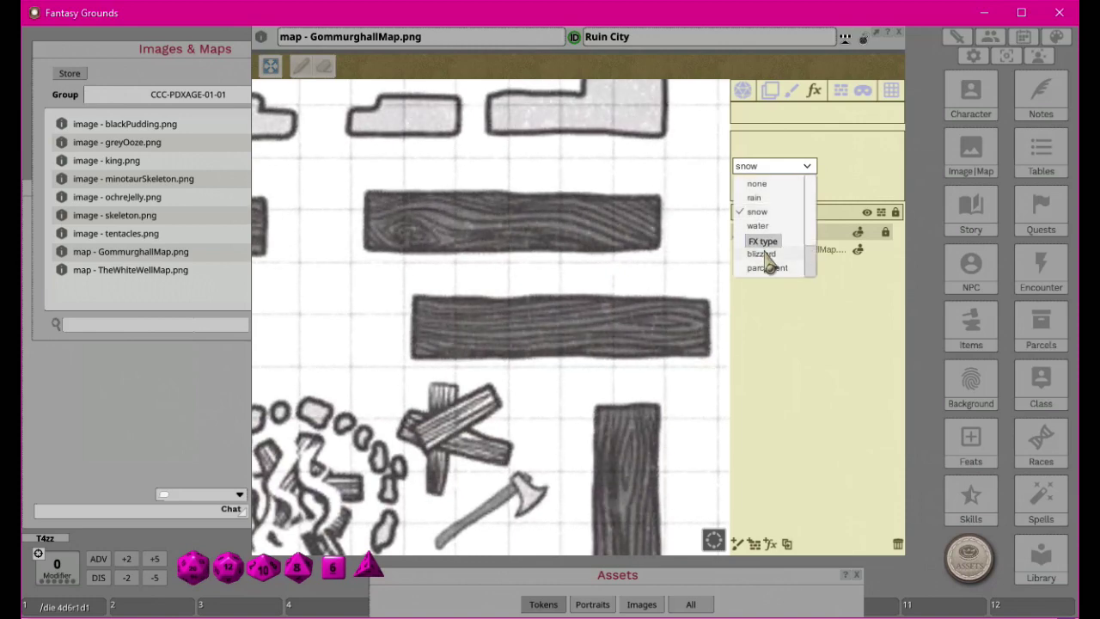
click(767, 251)
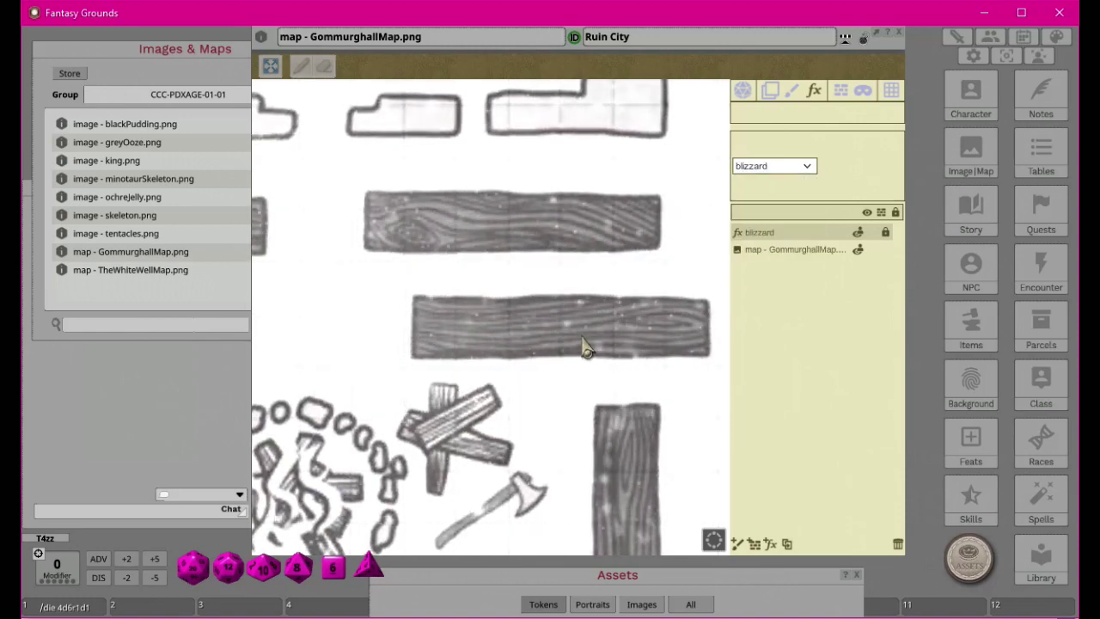
click(809, 170)
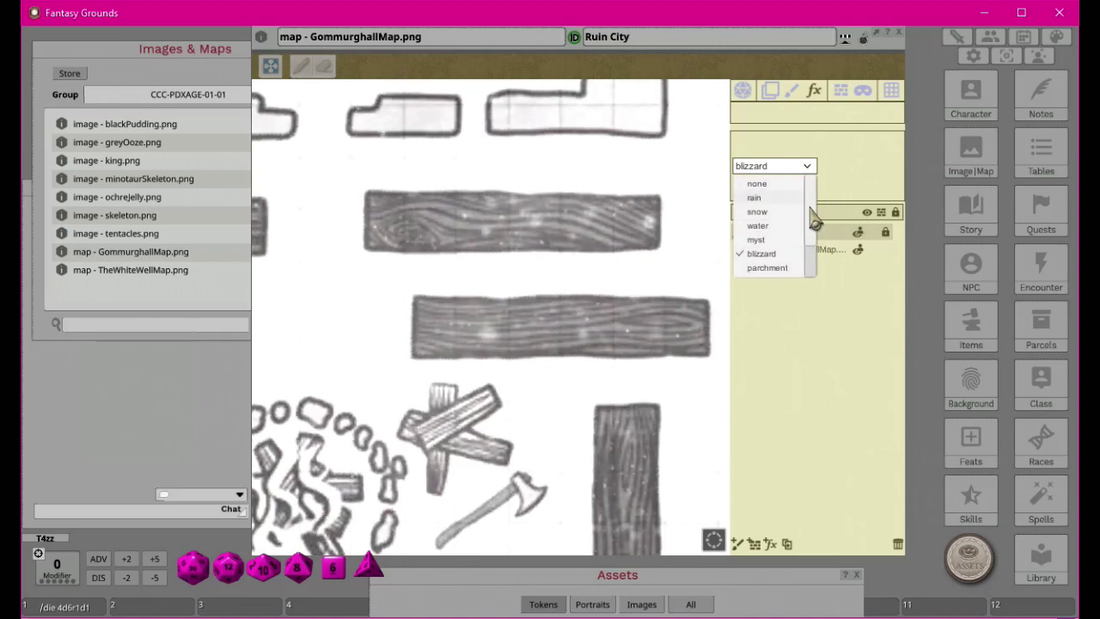
click(756, 240)
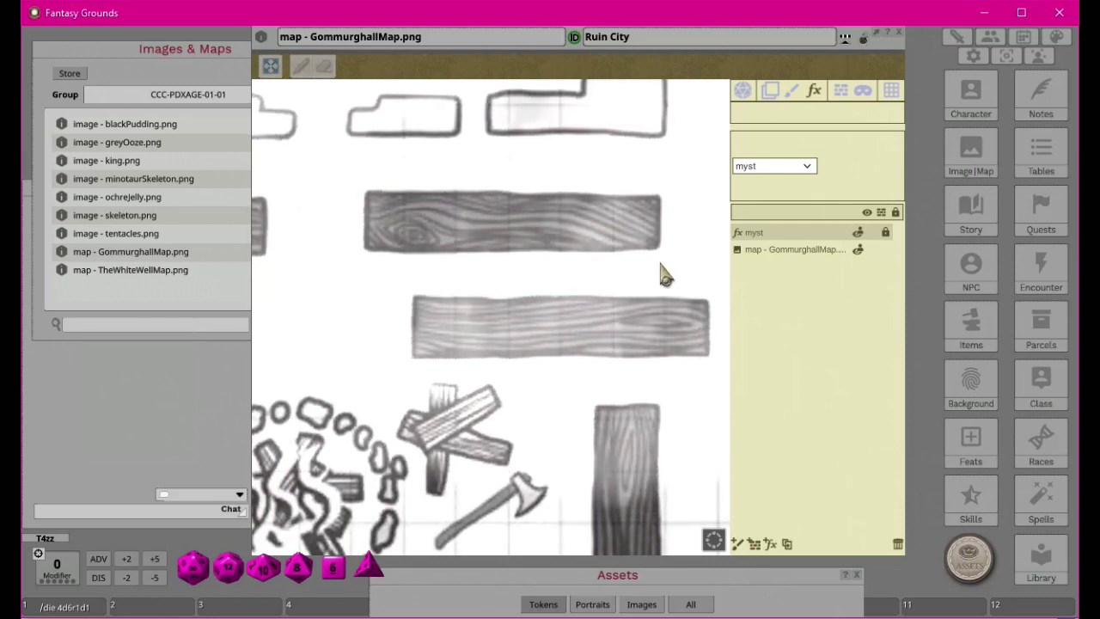
Step: Try the ocean effect on the FX layer over a wider view of the map, and reset the effect to none
click(808, 168)
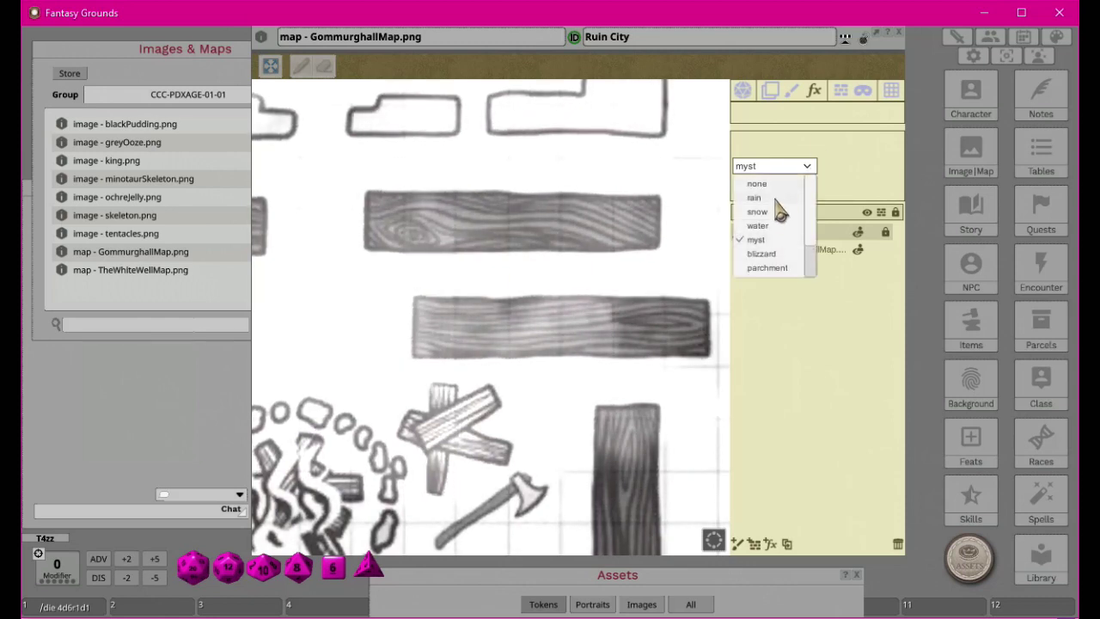
scroll(786, 262, down, 1)
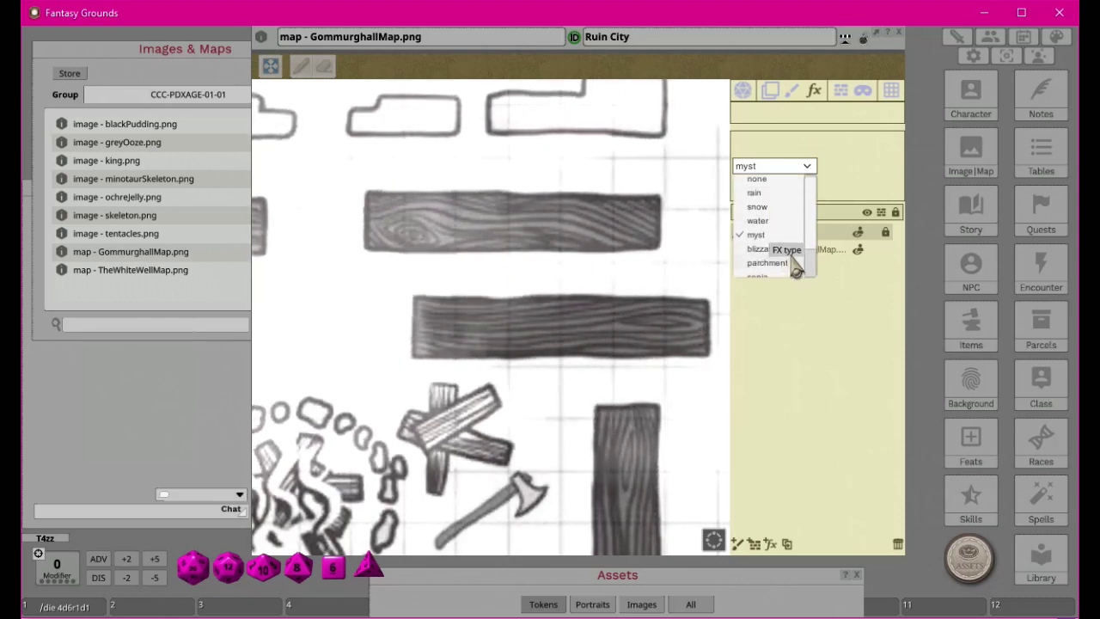
scroll(783, 249, down, 1)
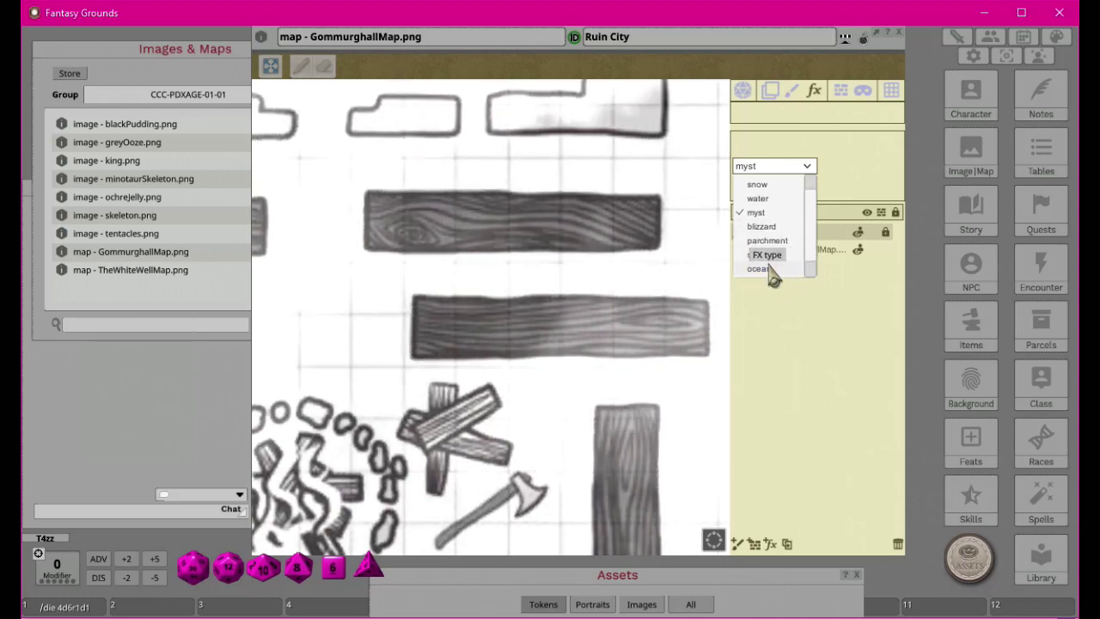
click(774, 274)
scroll(545, 332, down, 4)
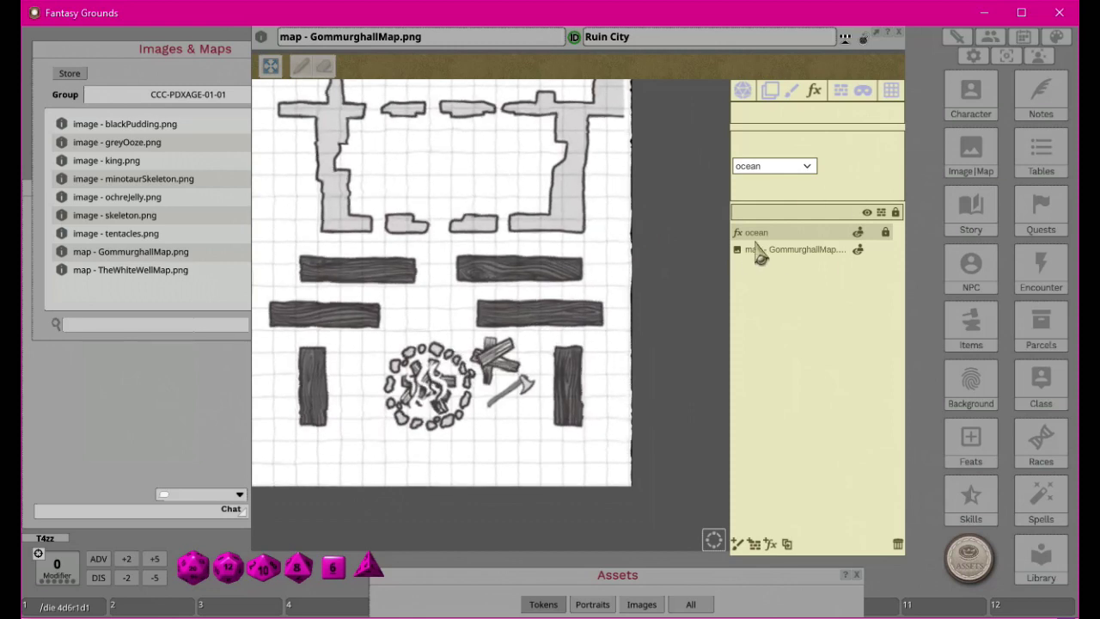
click(807, 167)
click(769, 184)
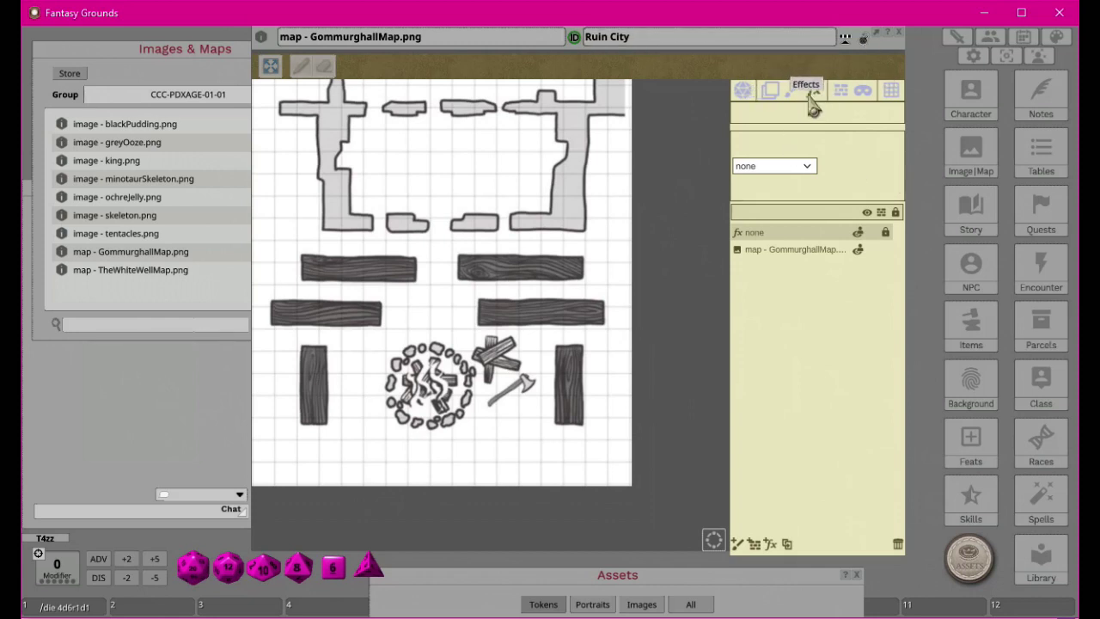
Step: Apply the water effect to the FX layer once more and clear it back to none
click(810, 170)
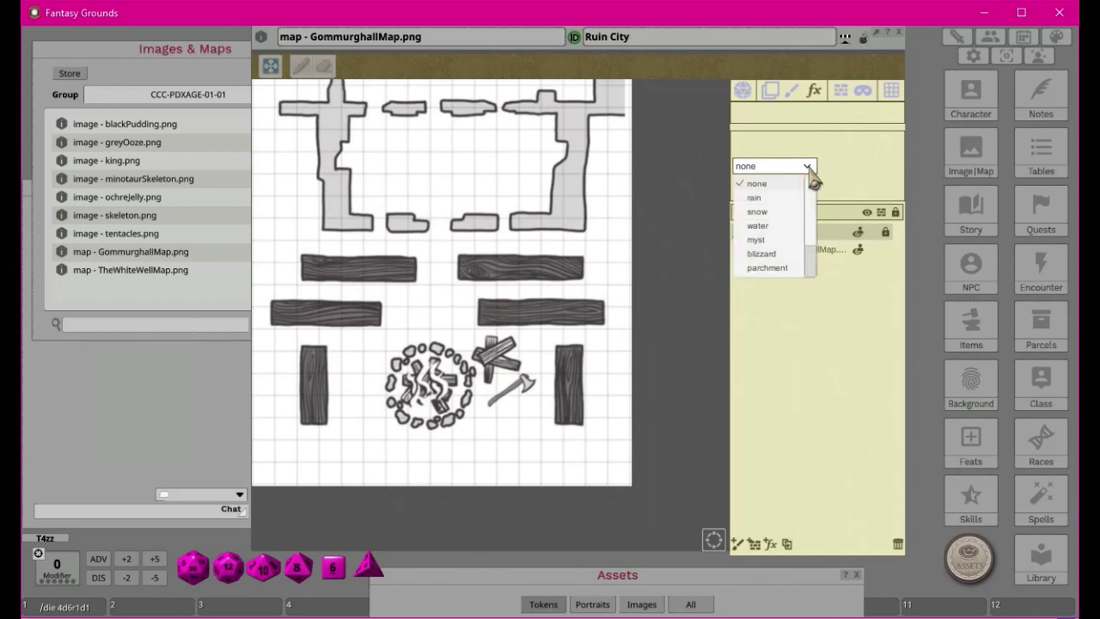
click(760, 226)
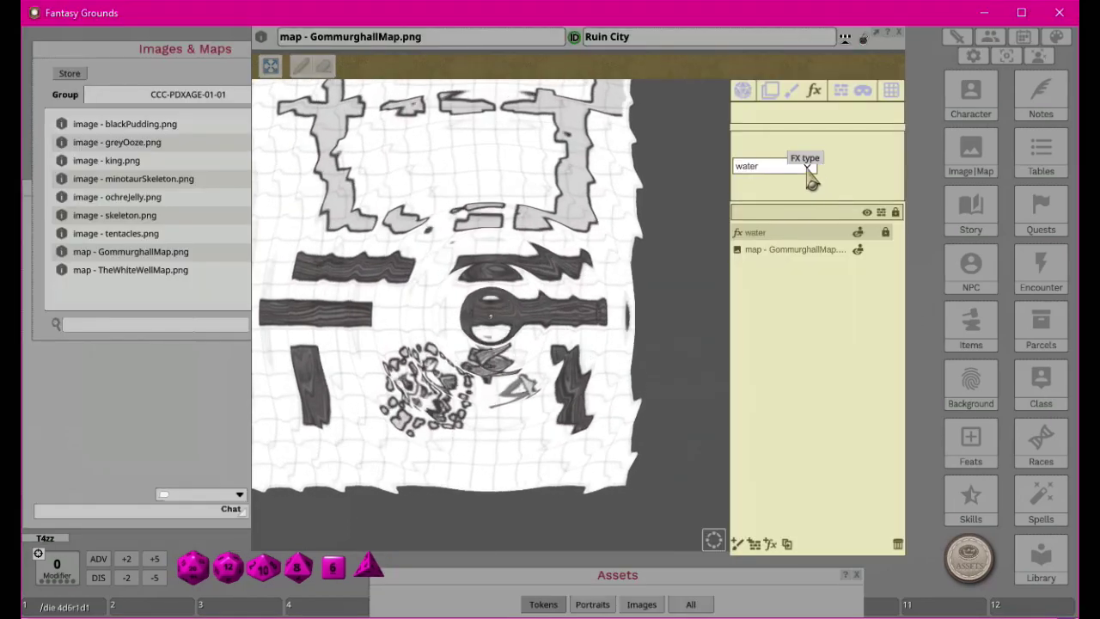
click(806, 166)
click(752, 182)
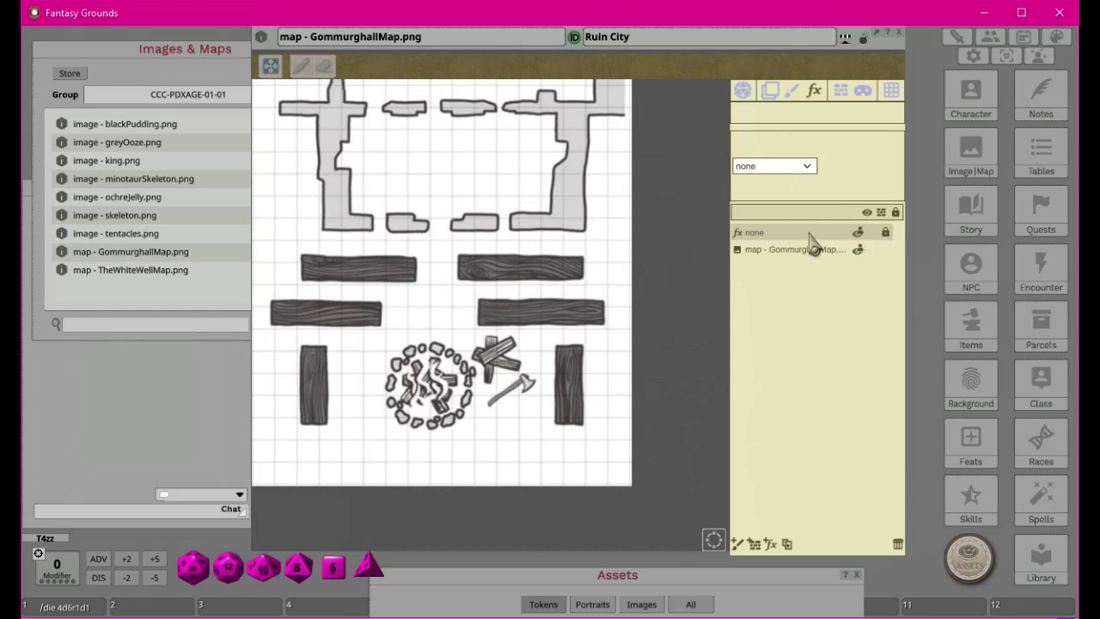
Step: Delete the FX layer, leaving only the GommurghallMap image layer
click(860, 247)
drag(464, 185, 524, 237)
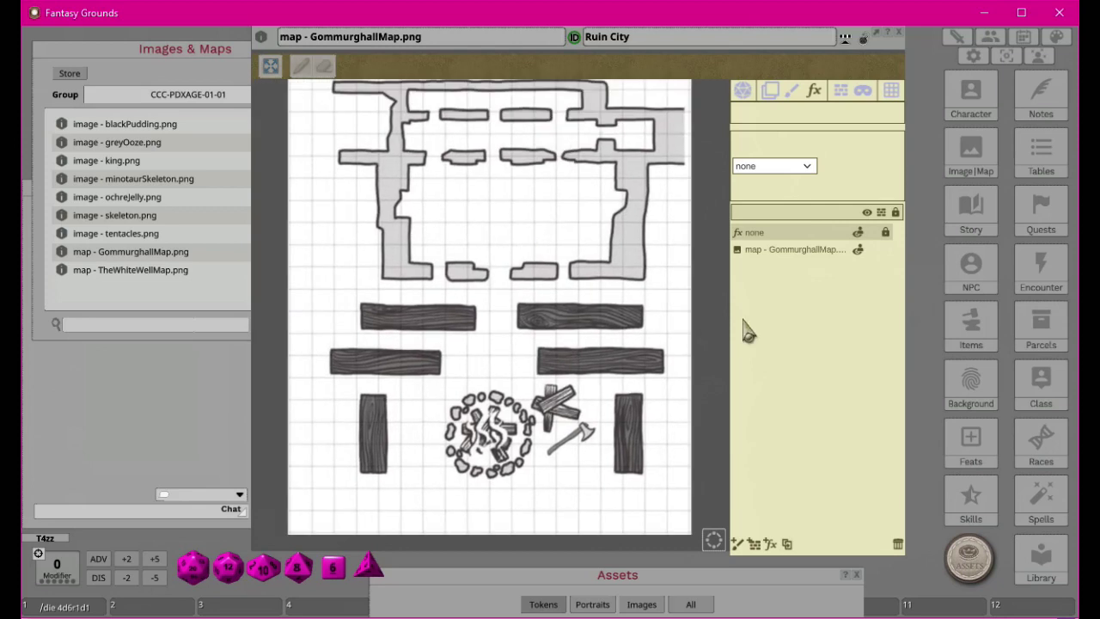
click(898, 544)
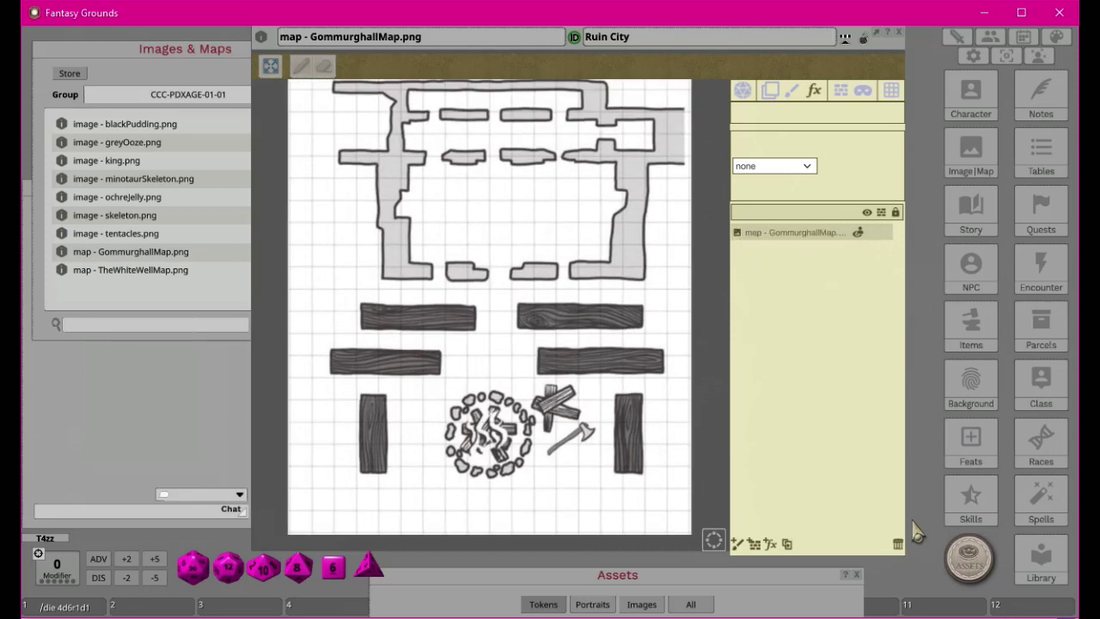
Step: Fit the whole map in view and enable the fog-of-war mask over it
click(864, 91)
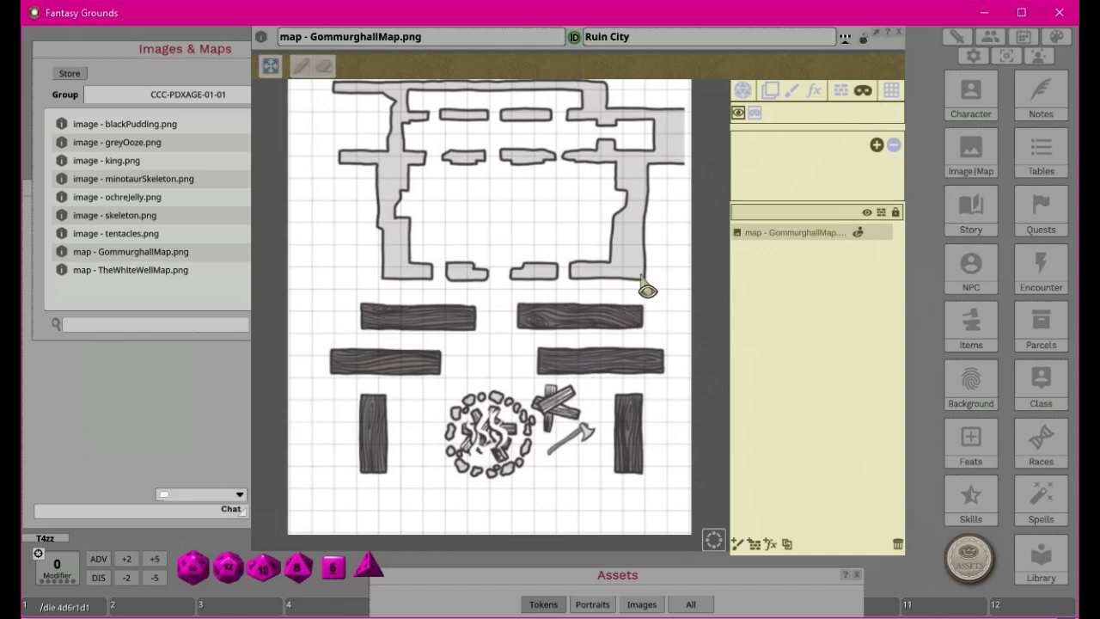
scroll(651, 280, up, 1)
scroll(653, 289, down, 3)
drag(663, 216, 663, 245)
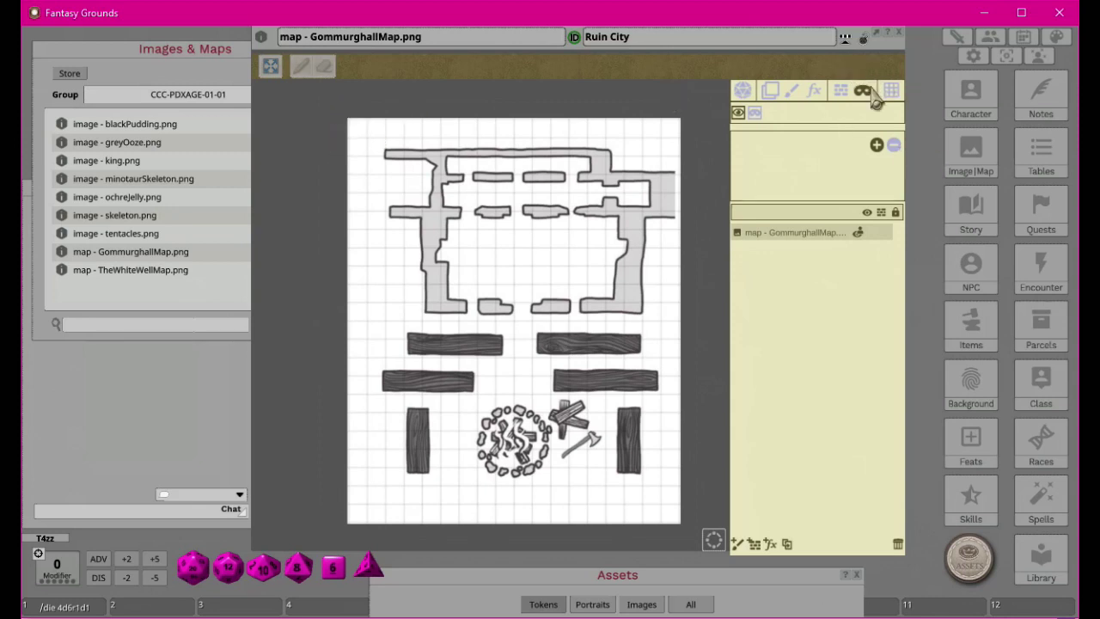
click(877, 146)
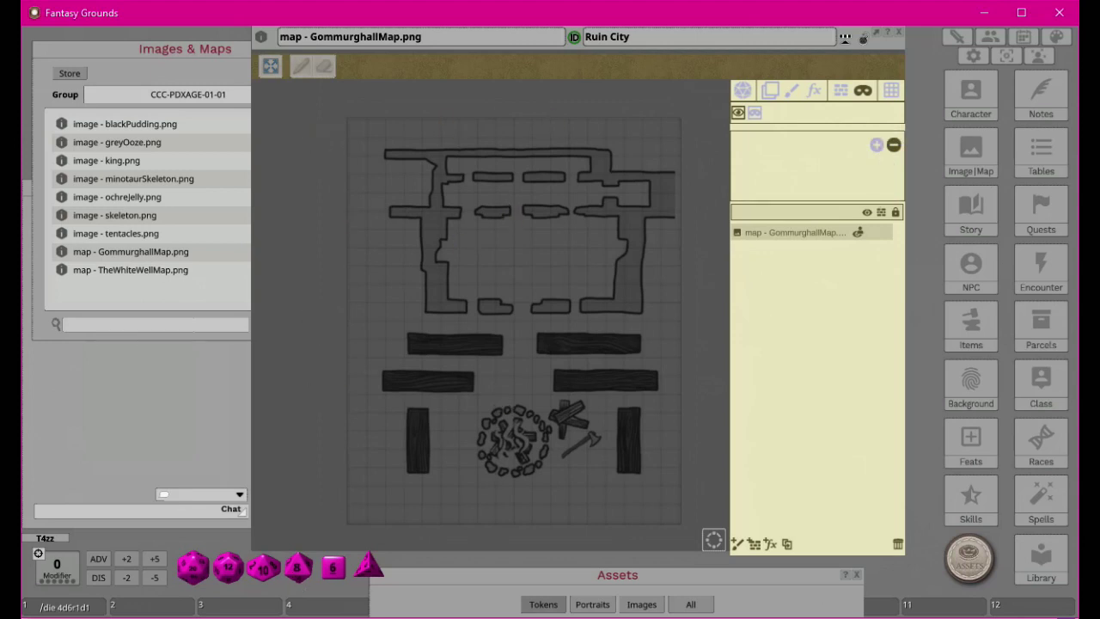
Step: Switch to the player's Fantasy Grounds window to examine the masked map, and return to the GM window
key(alt+Tab)
mouse_move(631, 50)
mouse_down()
mouse_move(633, 61)
mouse_move(626, 42)
mouse_move(640, 63)
mouse_up()
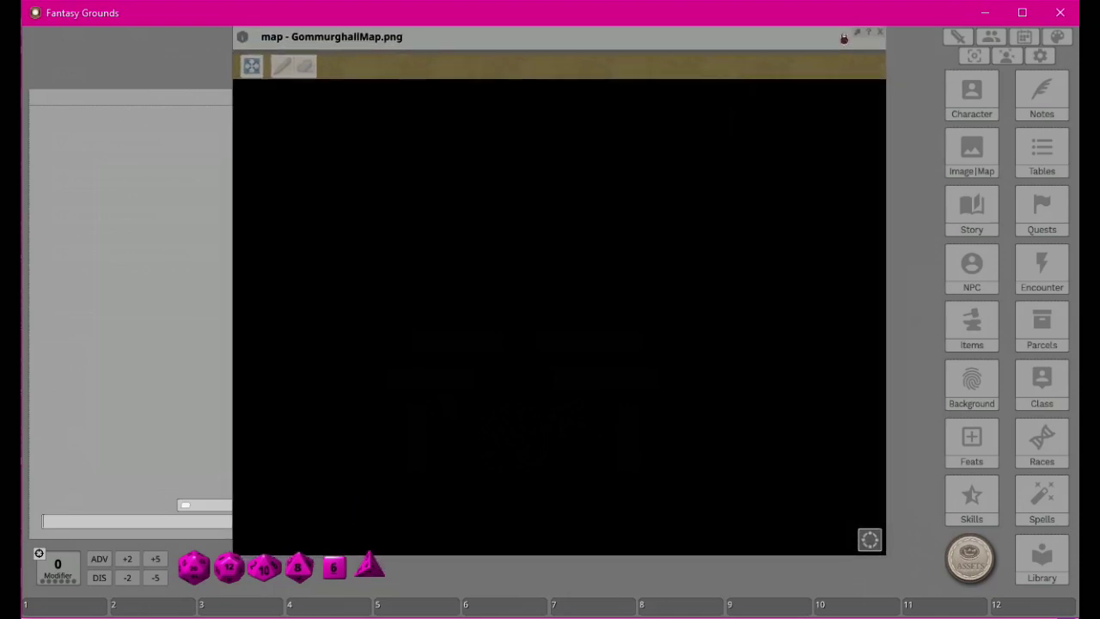
key(alt+Tab)
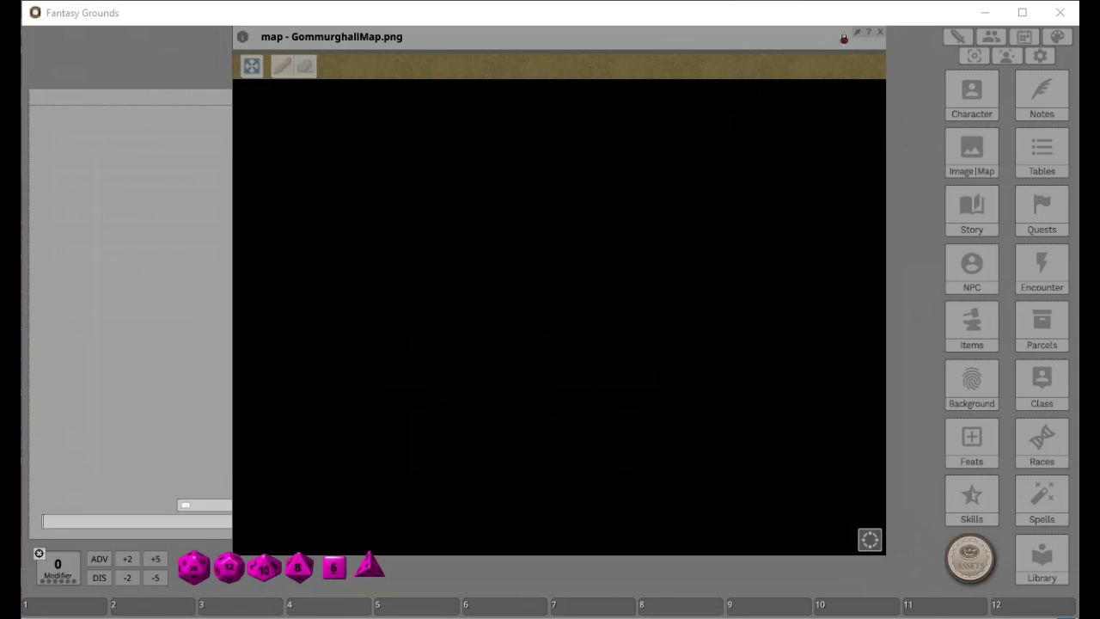
key(alt+Tab)
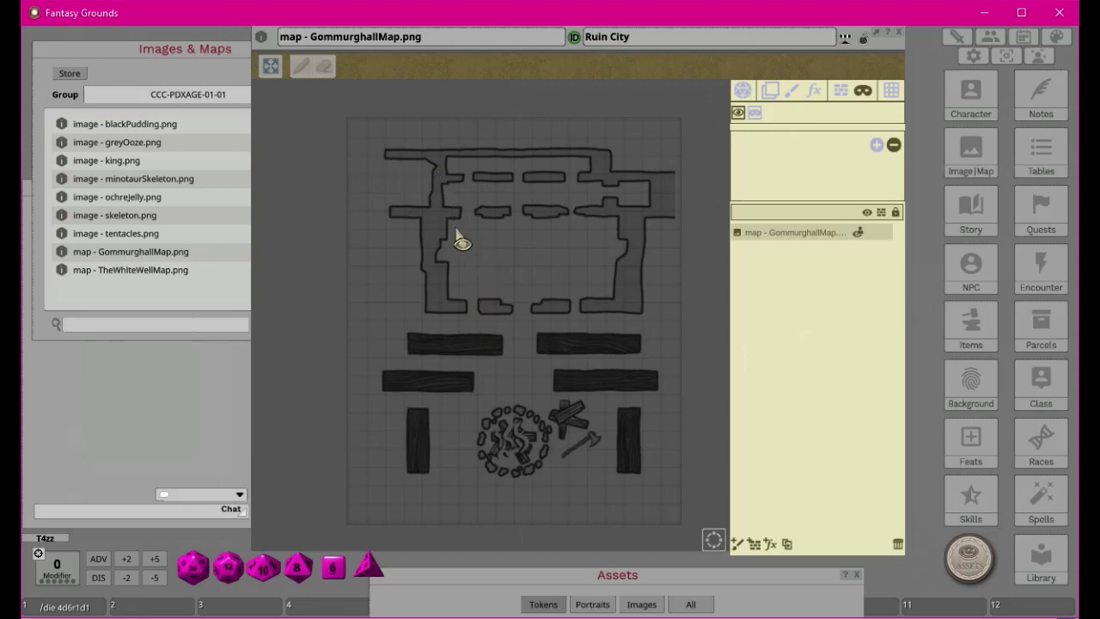
Step: Unmask the rectangular interior of the main hall and a small rectangle at the upper edge of the fire pit
drag(448, 221, 617, 304)
drag(693, 379, 693, 378)
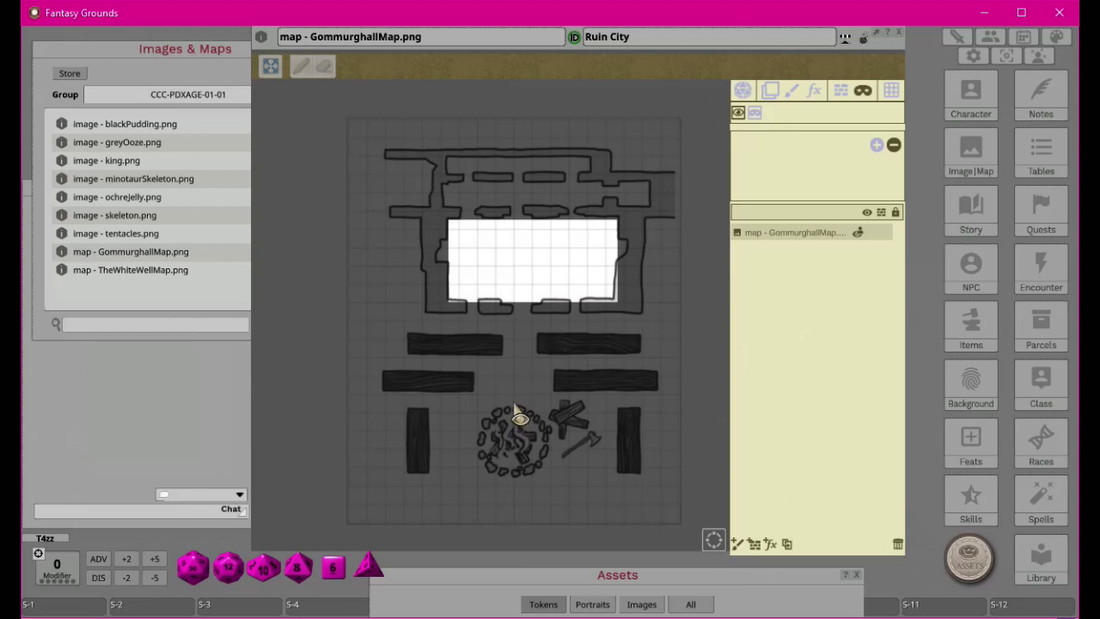
mouse_move(516, 405)
mouse_down()
mouse_move(491, 416)
mouse_move(518, 421)
mouse_up()
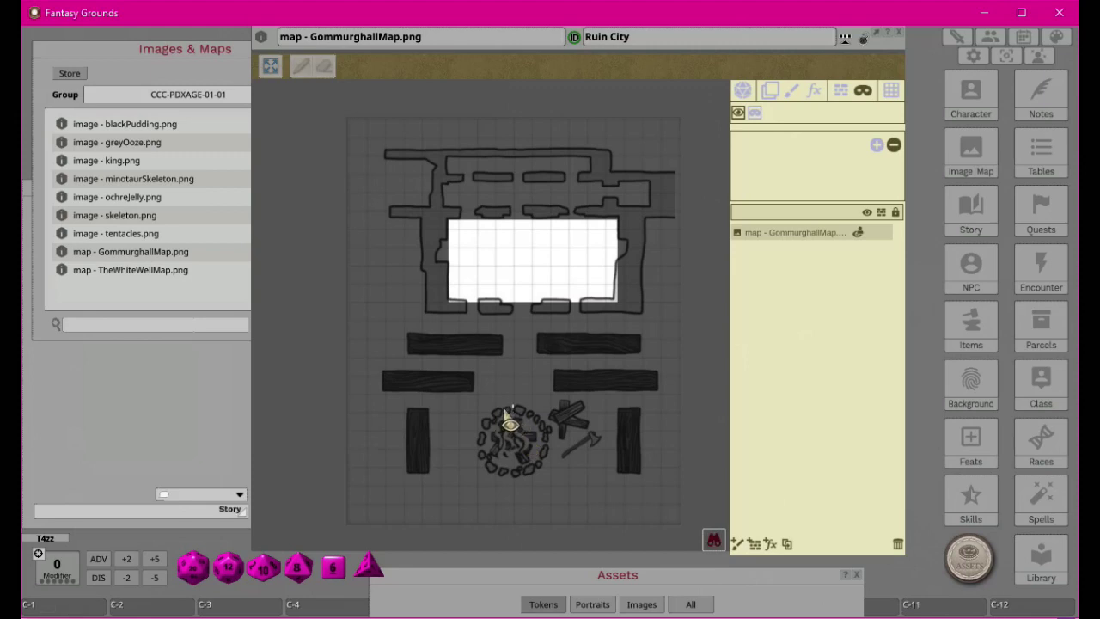
drag(508, 410, 483, 421)
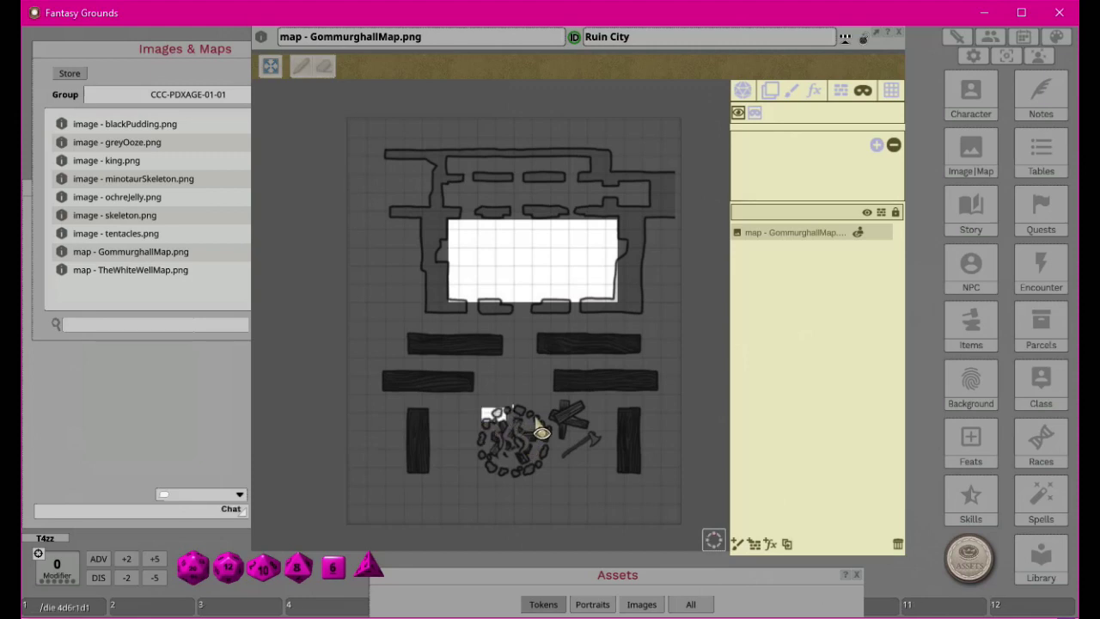
Step: Unmask a freehand area around the fire pit and a curved freehand area across the ruin's upper walls
key(alt)
mouse_move(531, 419)
mouse_down()
mouse_move(562, 456)
mouse_move(512, 492)
mouse_move(481, 478)
mouse_move(464, 434)
mouse_move(483, 391)
mouse_move(554, 417)
mouse_move(564, 450)
mouse_up()
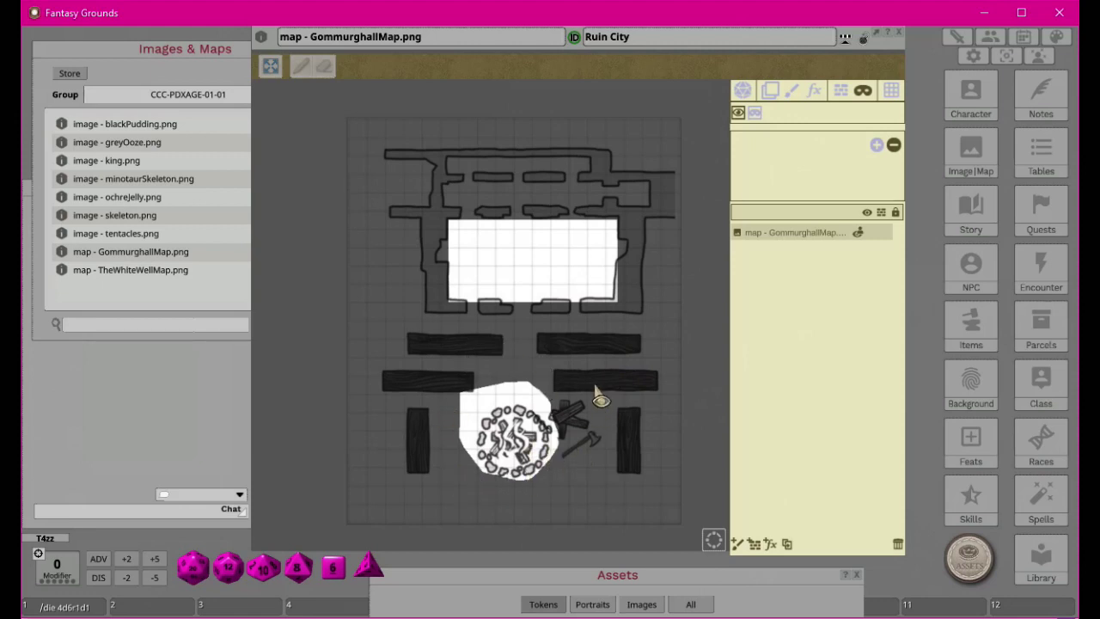
key(alt)
mouse_move(427, 155)
mouse_down()
mouse_move(554, 215)
mouse_move(541, 172)
mouse_move(410, 146)
mouse_up()
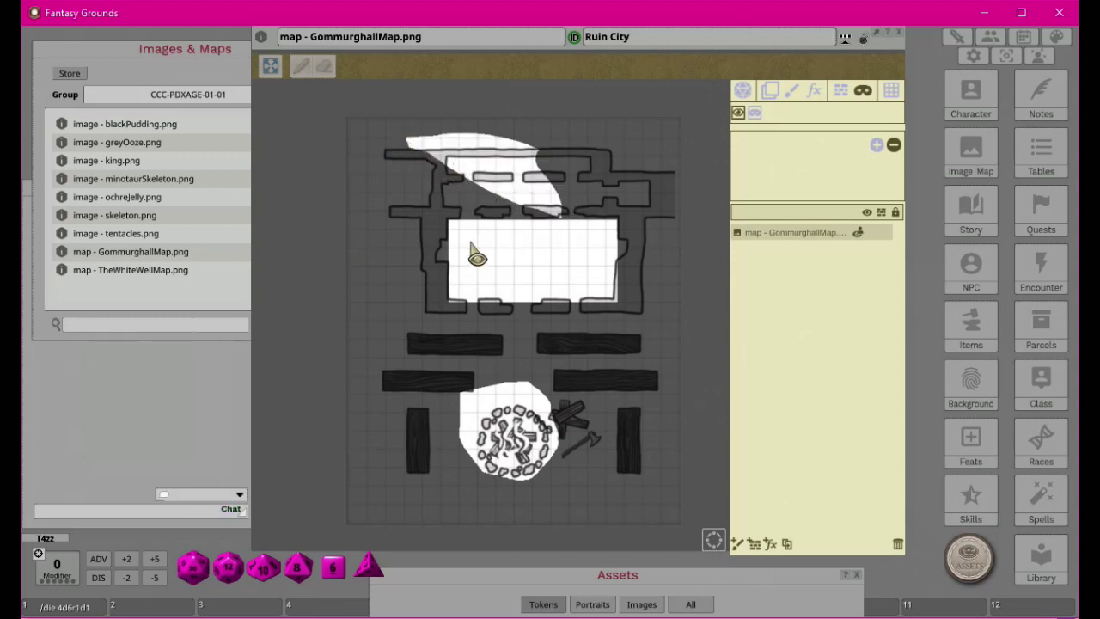
Step: Mask a smaller rectangle inside the revealed hall again, and a freehand area over the fire pit
click(754, 113)
drag(455, 227, 612, 295)
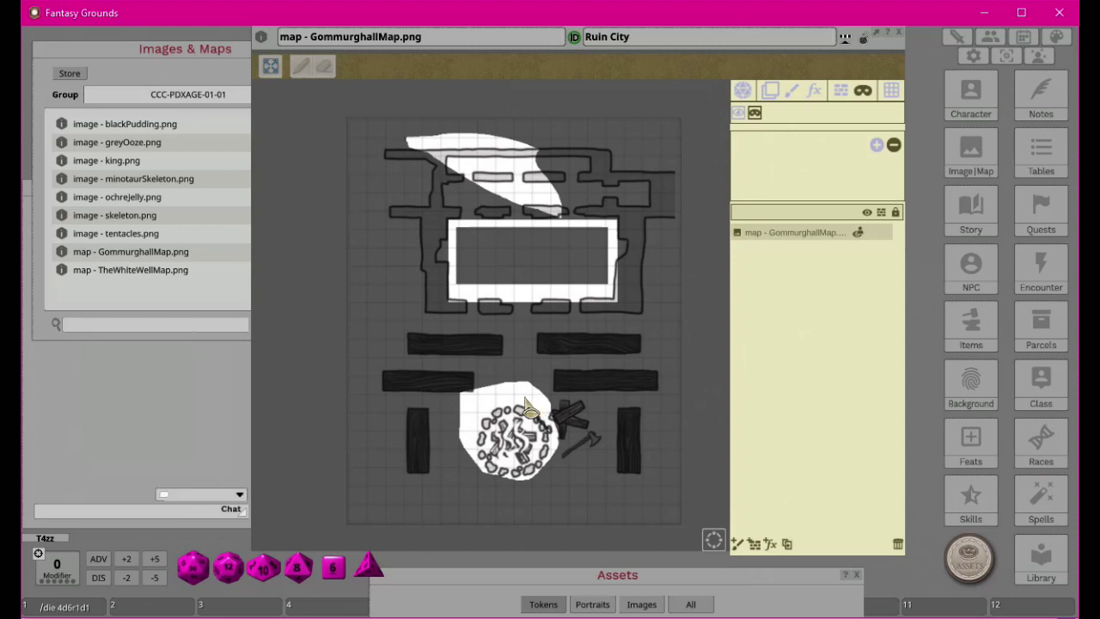
mouse_move(514, 400)
mouse_down()
mouse_move(478, 420)
mouse_move(483, 461)
mouse_move(518, 475)
mouse_move(552, 458)
mouse_move(541, 422)
mouse_move(519, 404)
mouse_up()
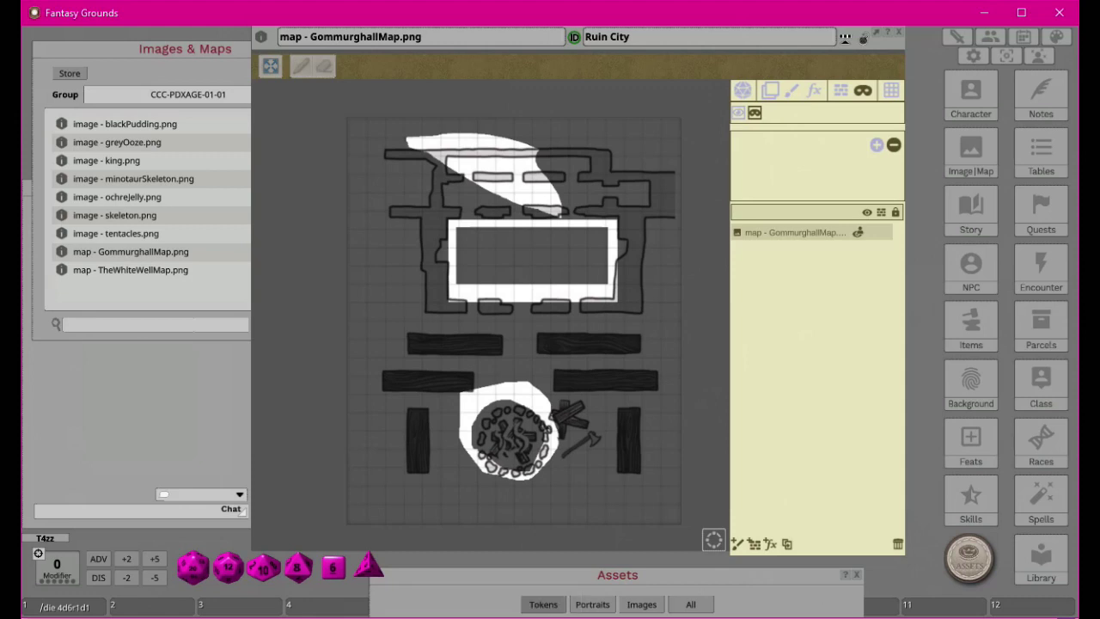
Step: Check the revealed and hidden areas in the player's Fantasy Grounds window, and return to the GM window
key(alt+Tab)
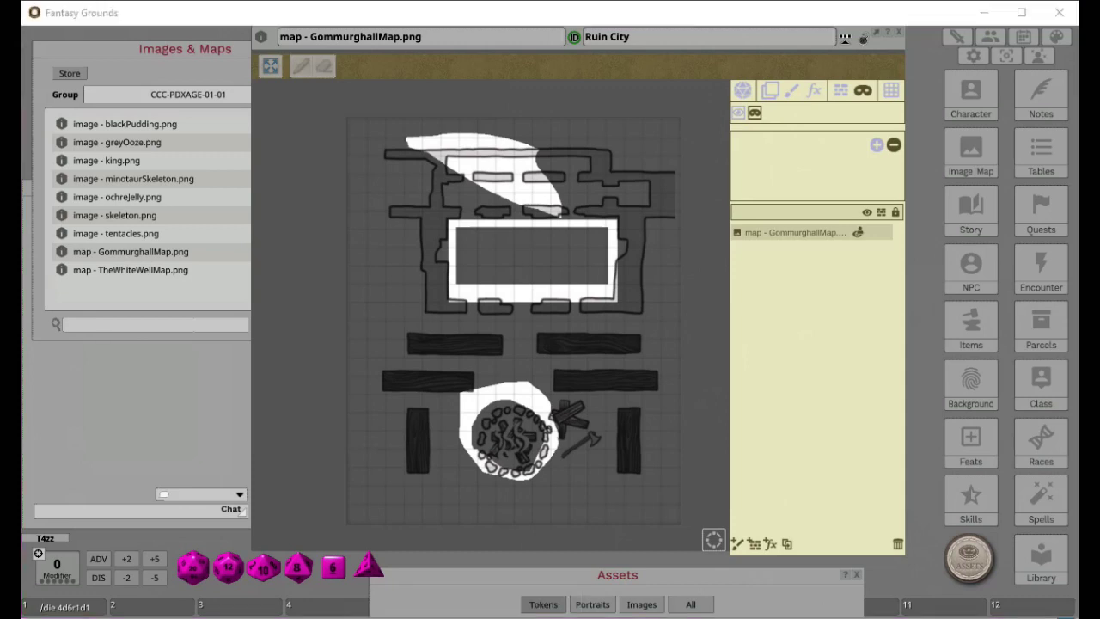
key(alt+Tab)
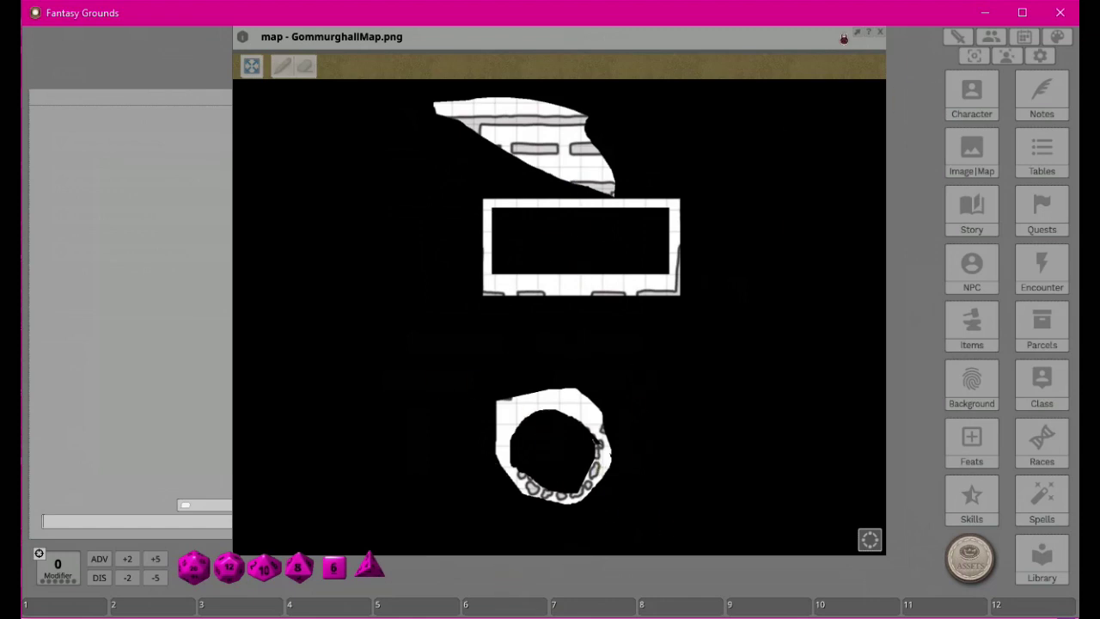
key(alt+Tab)
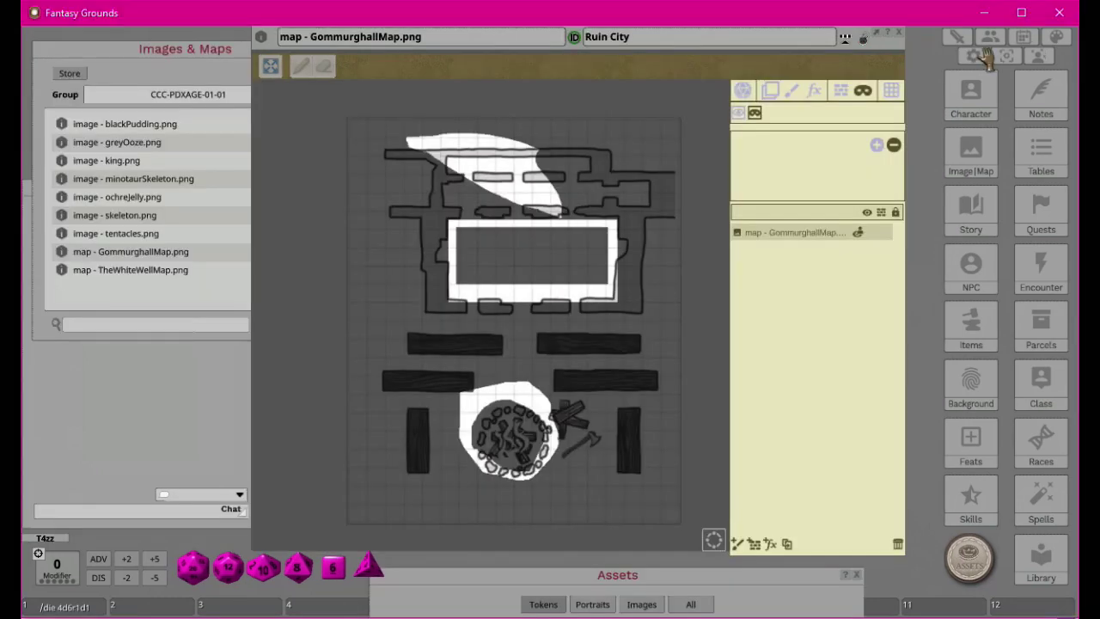
Step: Place the Mercy token below the axe and the Skeleton token in the masked hall from the Combat Tracker, and close the tracker
click(971, 97)
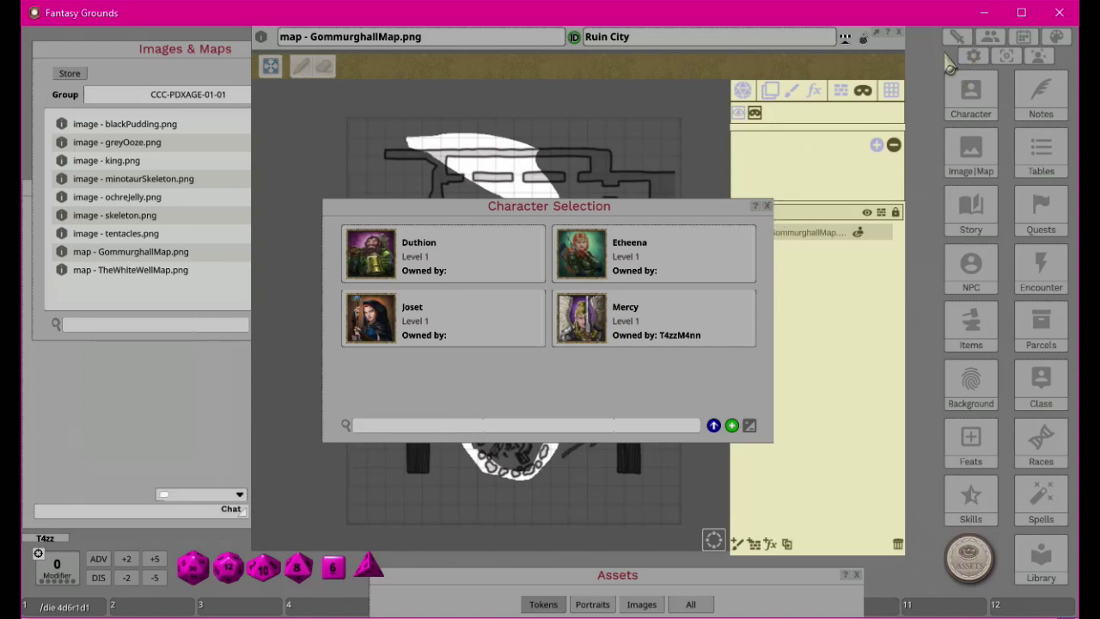
click(768, 207)
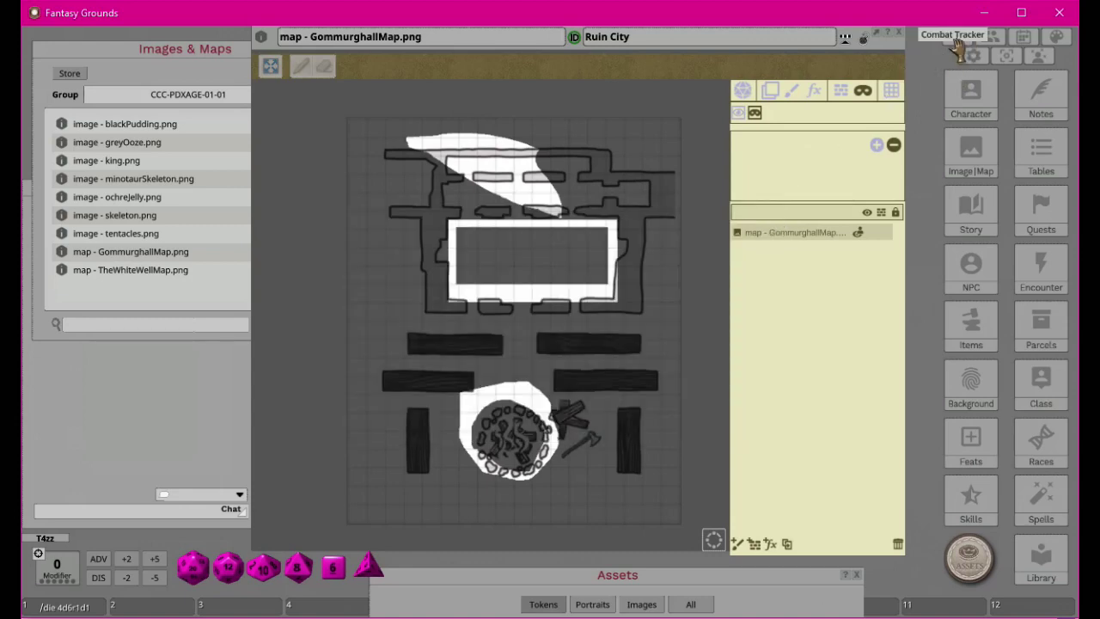
click(991, 36)
drag(447, 86, 854, 86)
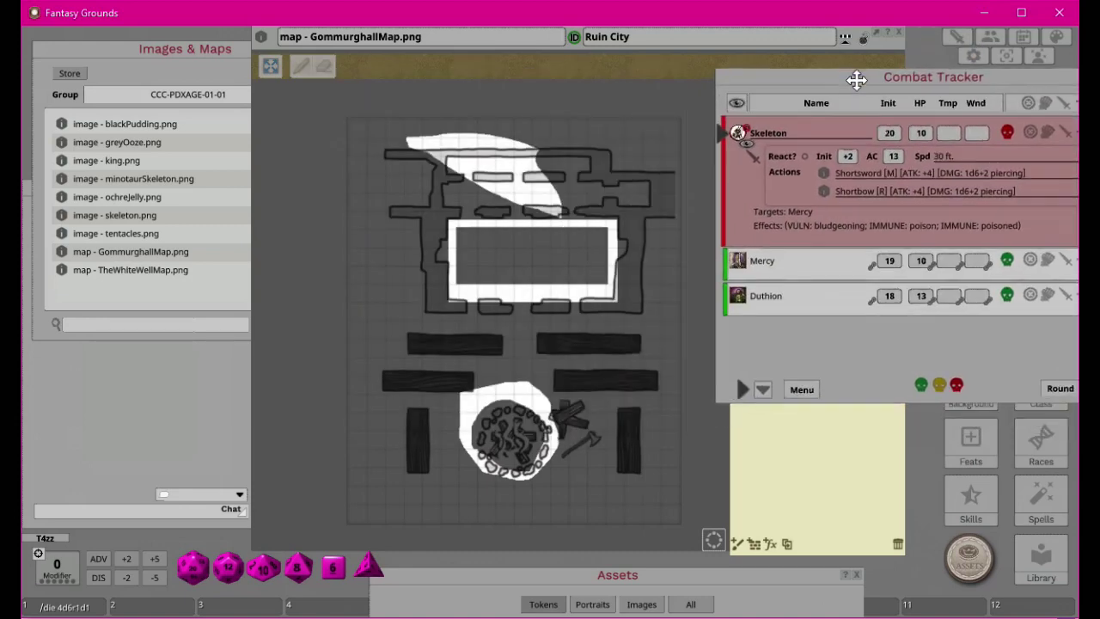
drag(586, 521, 587, 507)
drag(738, 138, 578, 257)
drag(948, 79, 692, 75)
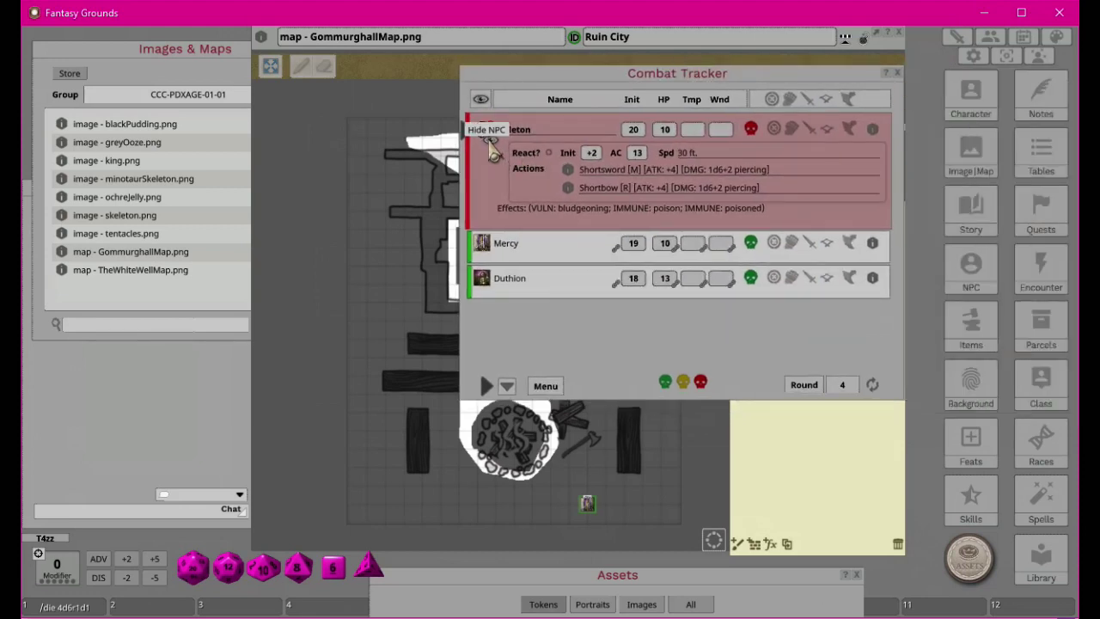
click(898, 73)
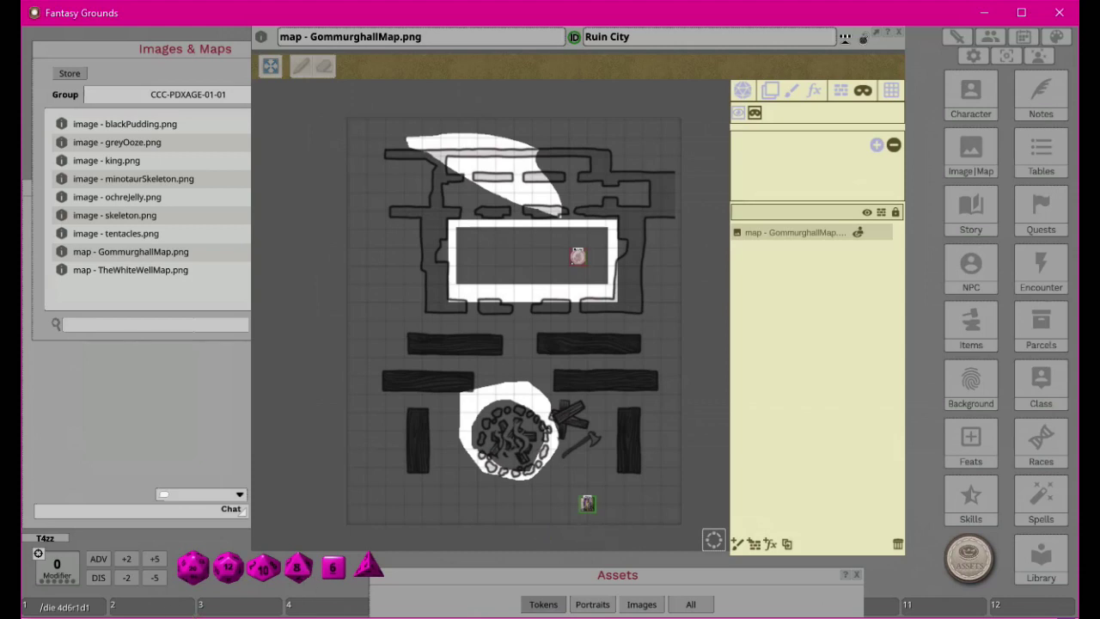
Step: In the player's window, move the Mercy token into the masked hall and out to the gap between the beams, and return to the GM window
key(alt+Tab)
key(alt+Tab)
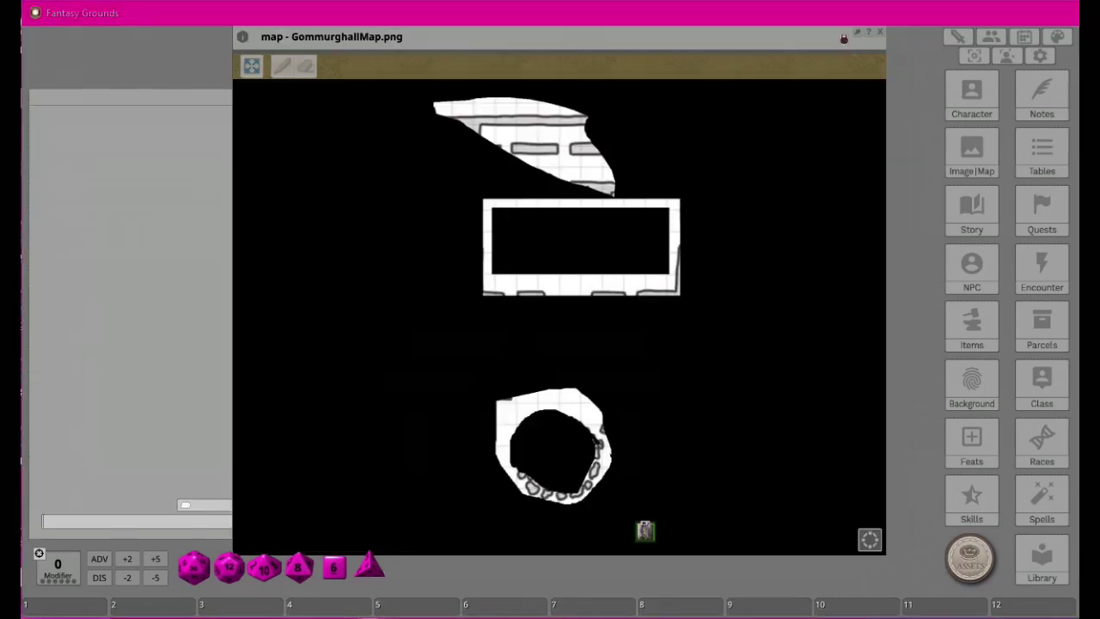
drag(644, 534, 508, 98)
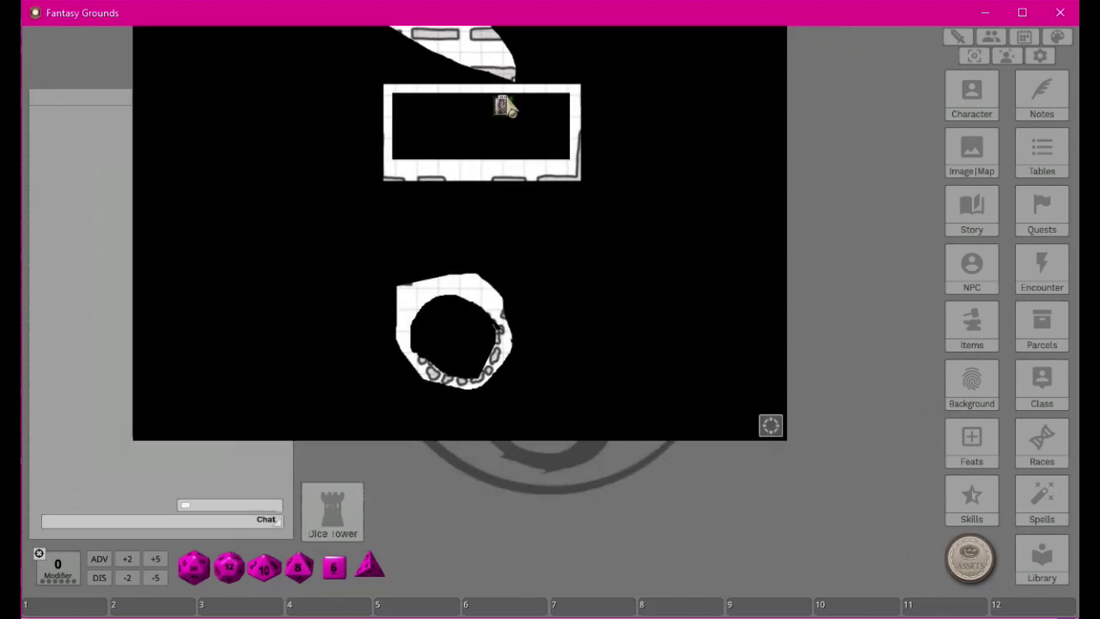
drag(670, 140, 791, 272)
drag(610, 238, 593, 372)
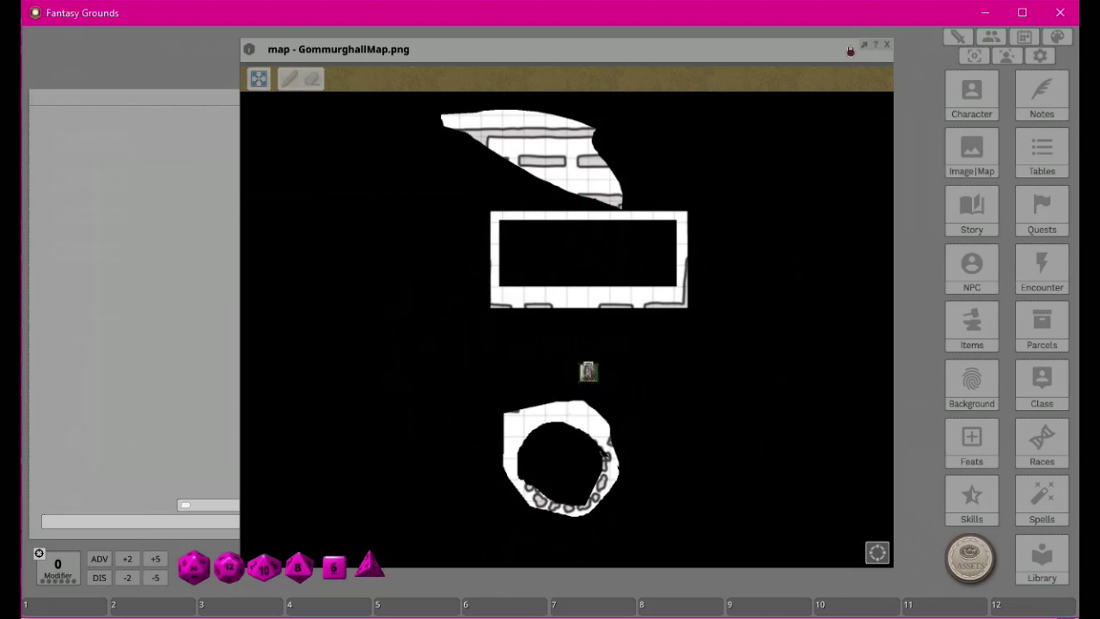
key(alt+Tab)
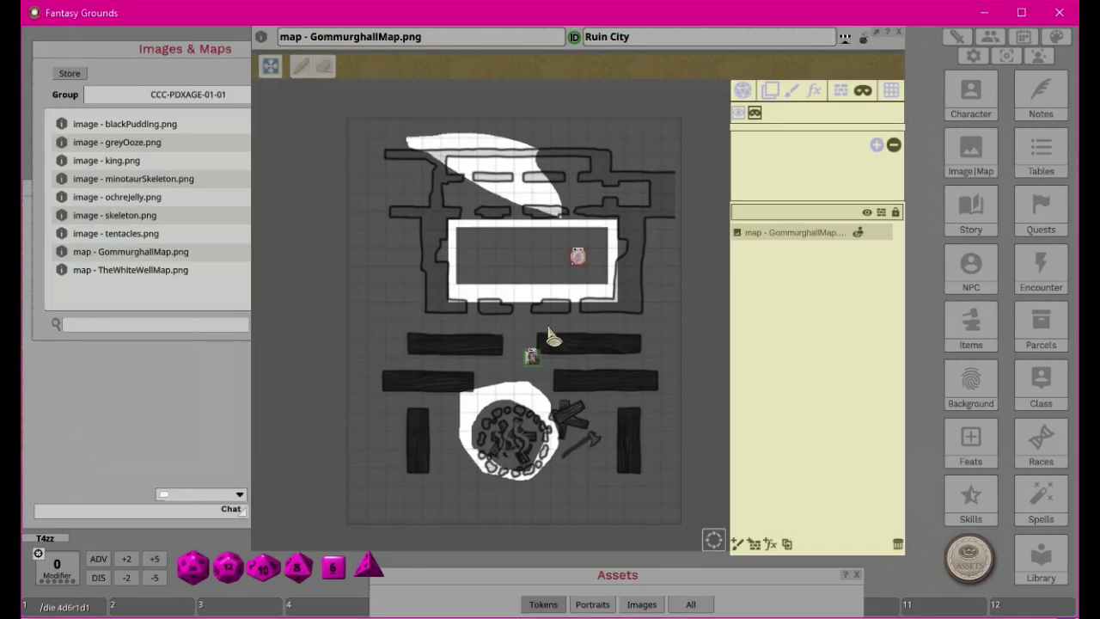
right_click(531, 358)
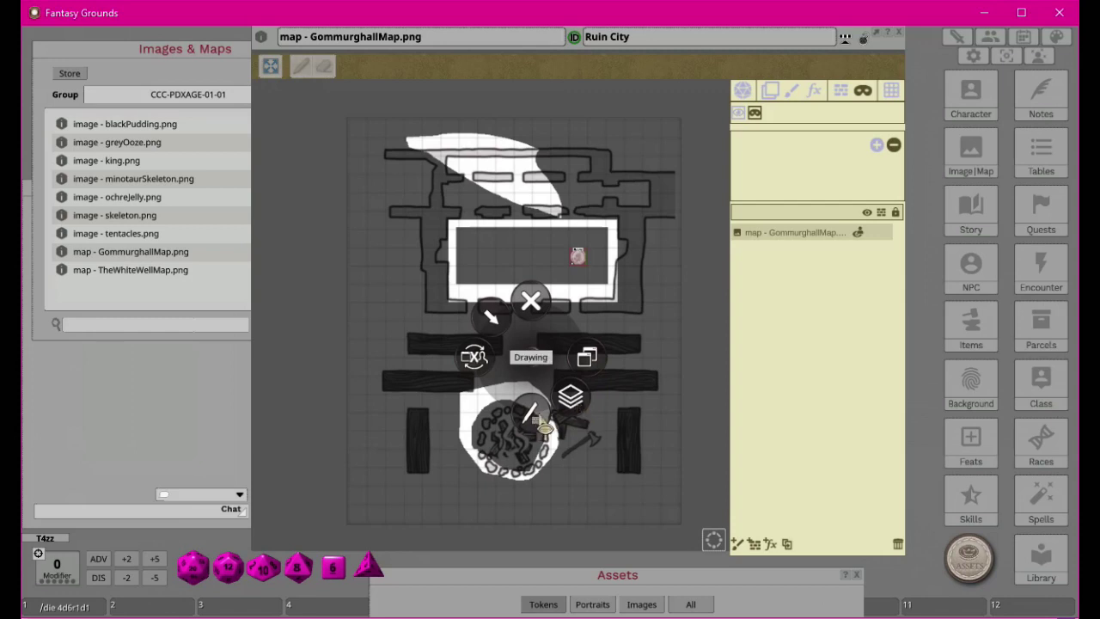
click(534, 419)
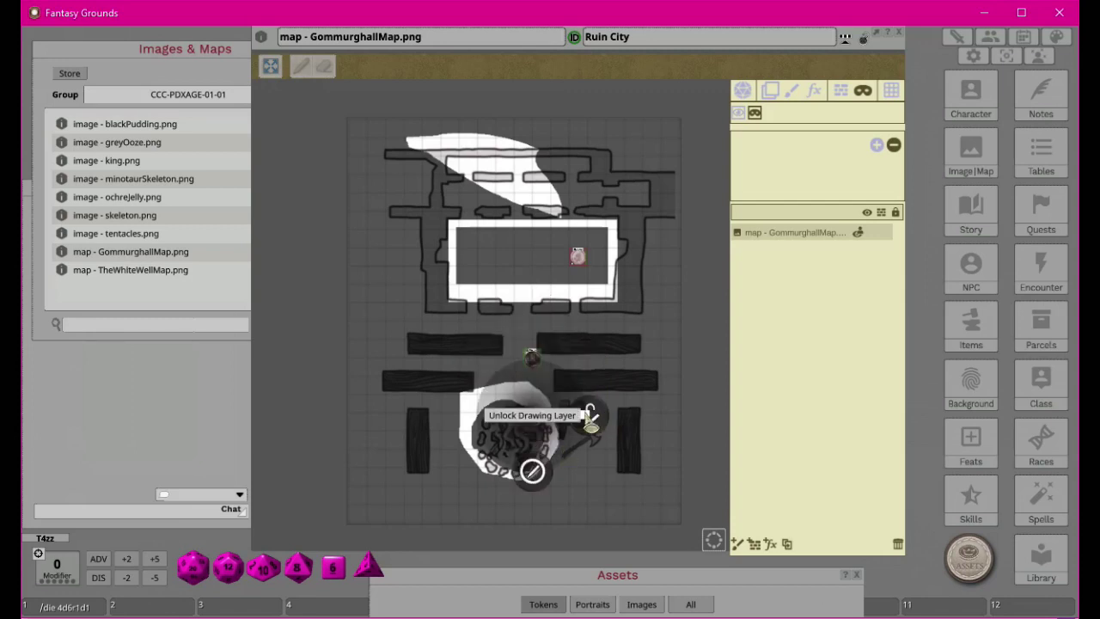
click(590, 416)
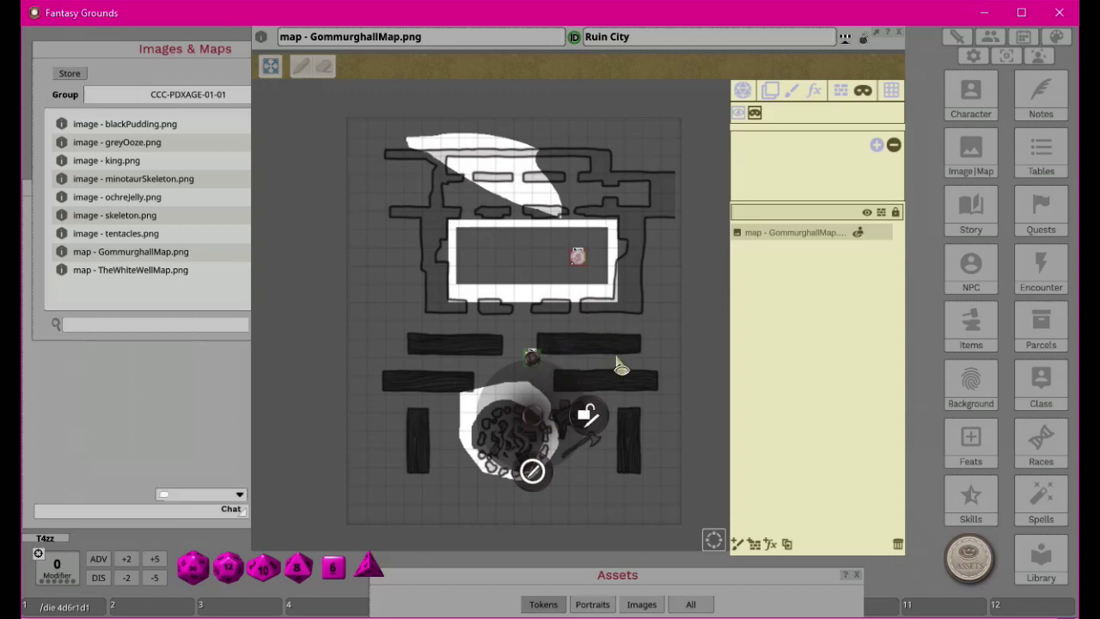
click(585, 375)
right_click(533, 365)
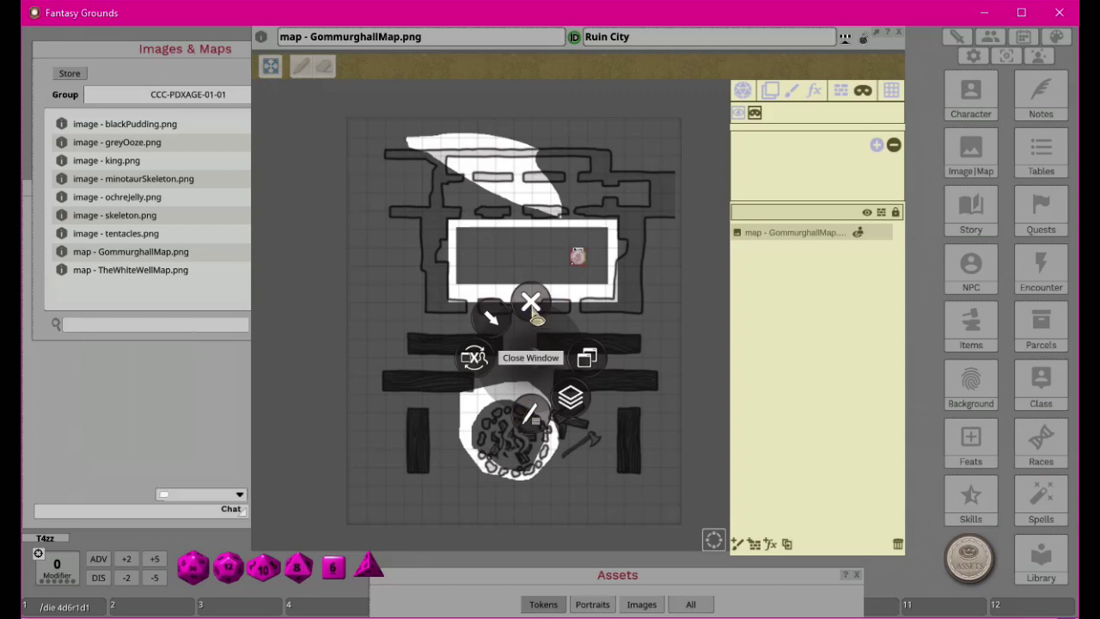
click(635, 324)
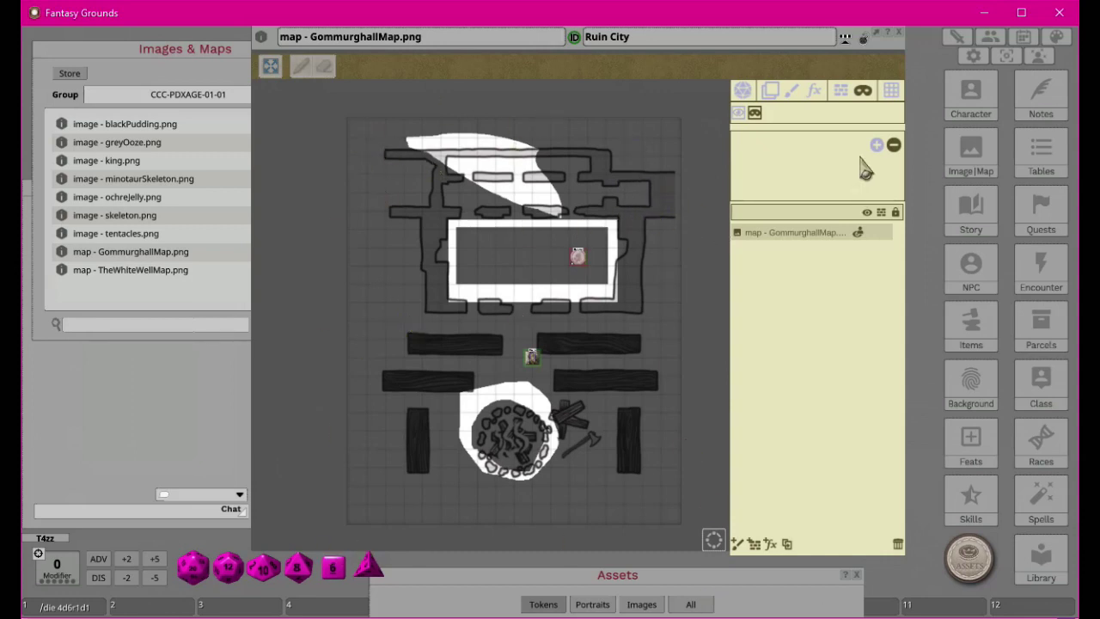
Step: Remove the mask from the whole map and inspect the Skeleton token up close
click(897, 148)
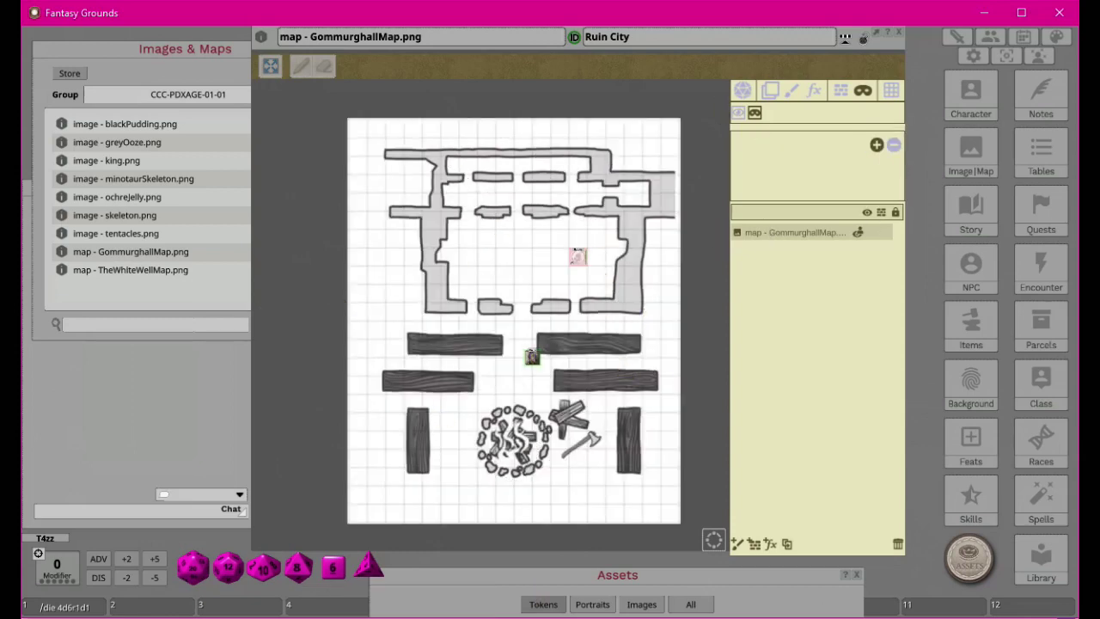
scroll(599, 267, up, 10)
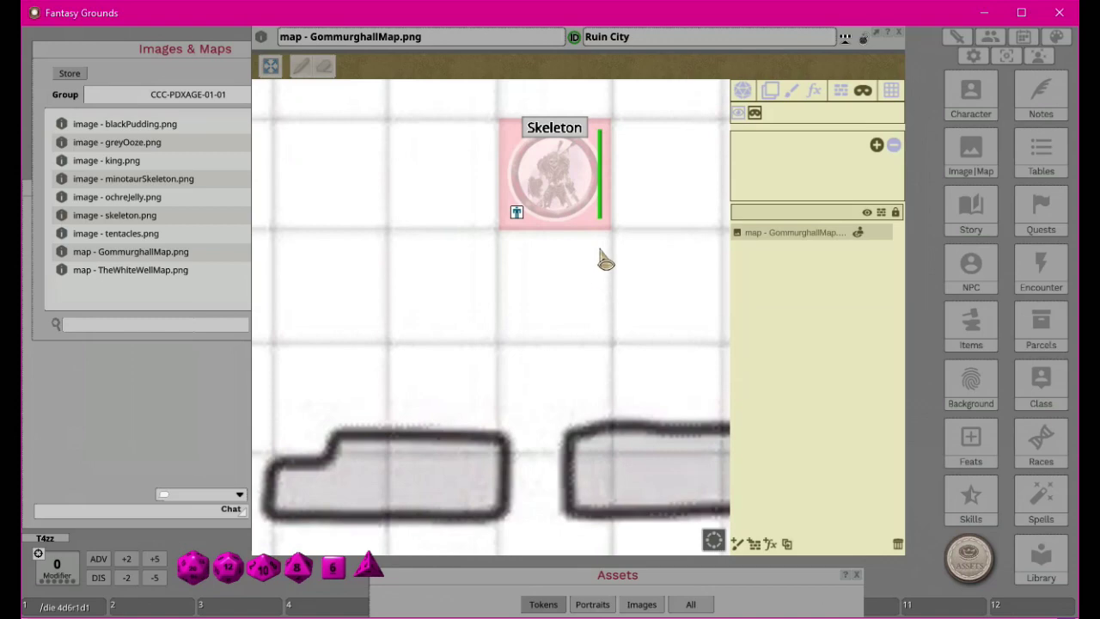
scroll(553, 138, down, 10)
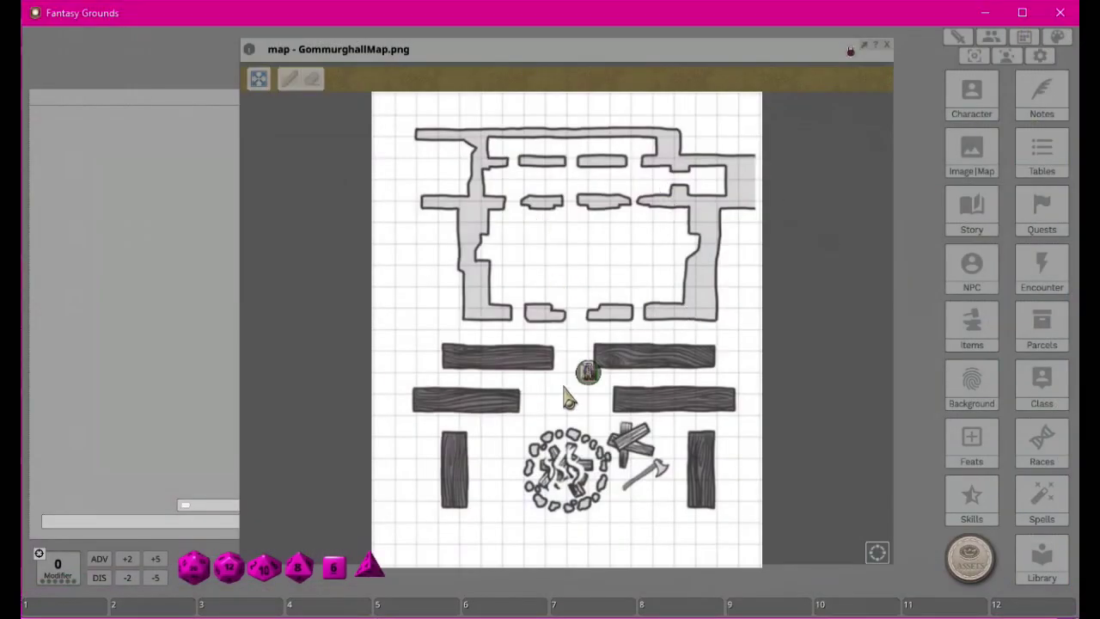
Step: In the player's window, move the Mercy token to the open ground below the fire pit, and return to the GM window
drag(588, 372, 514, 534)
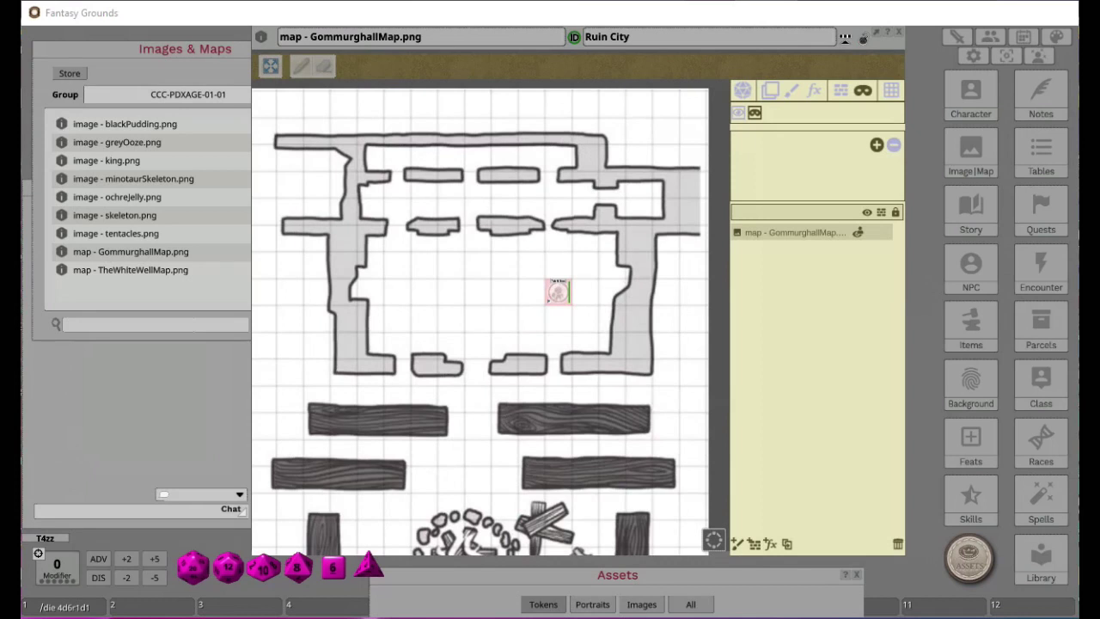
click(904, 466)
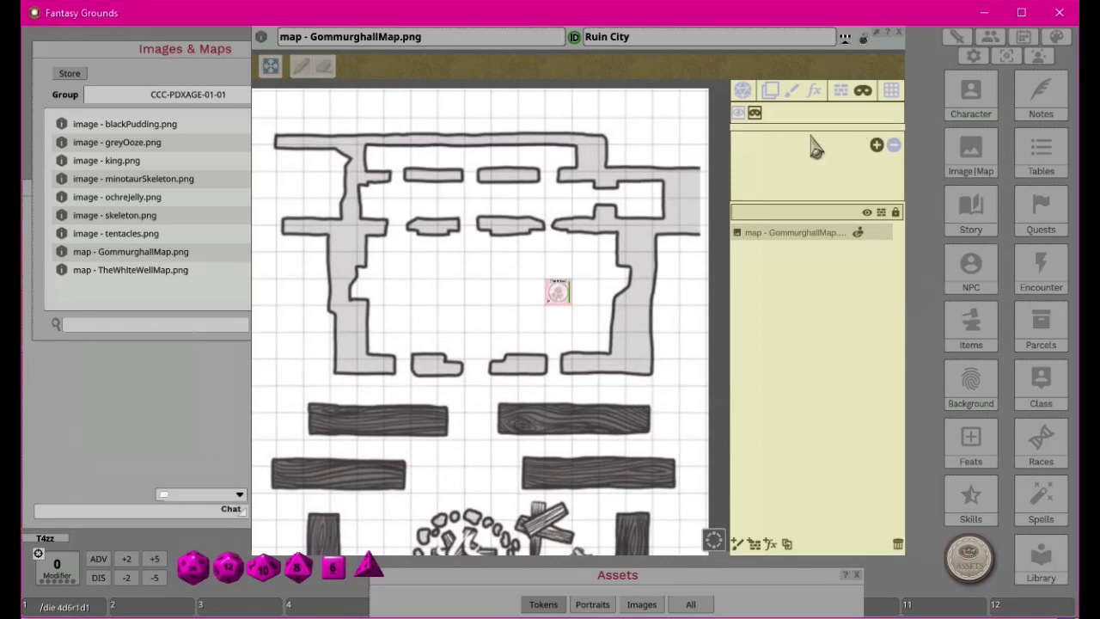
scroll(693, 263, down, 3)
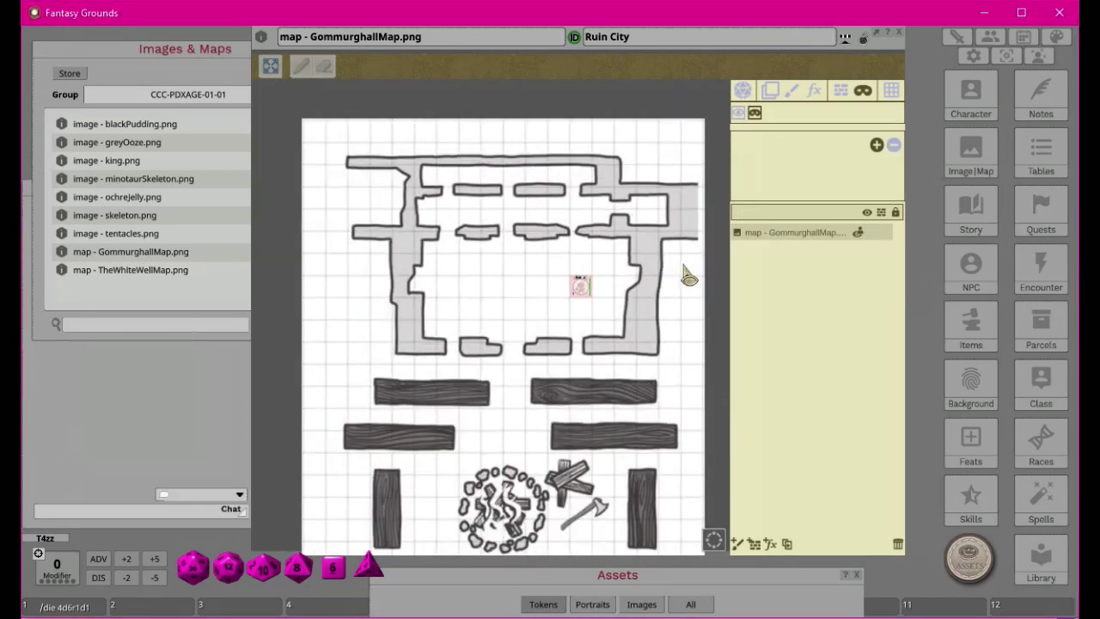
drag(667, 338, 656, 284)
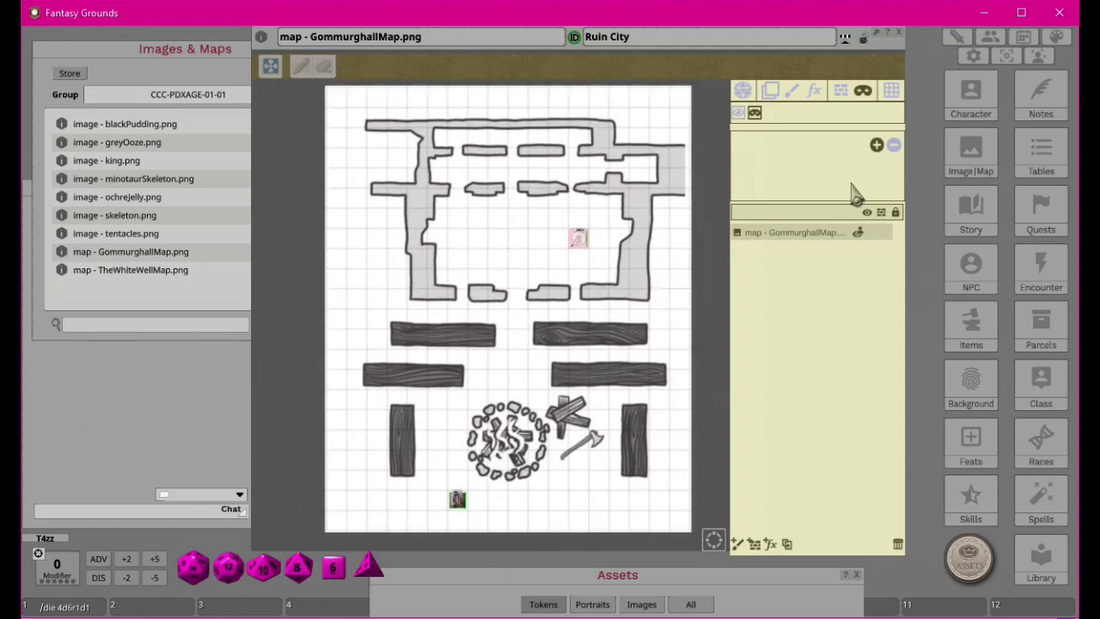
Step: Bring up the map's line-of-sight tools, and in the player's window move the Mercy token between the left vertical beam and the fire pit
click(861, 91)
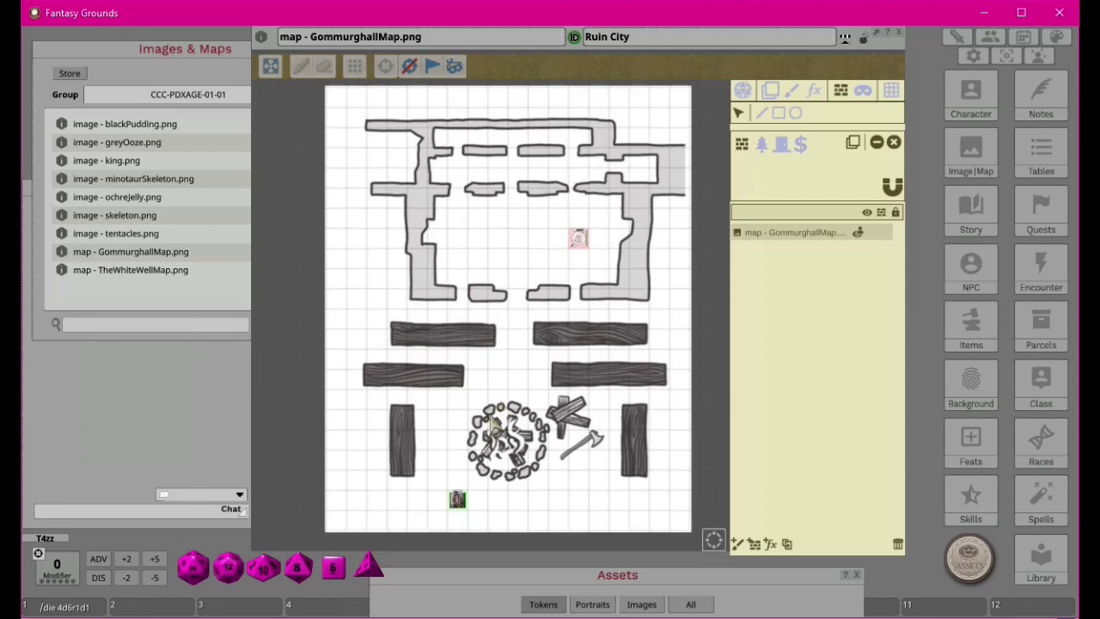
key(alt+Tab)
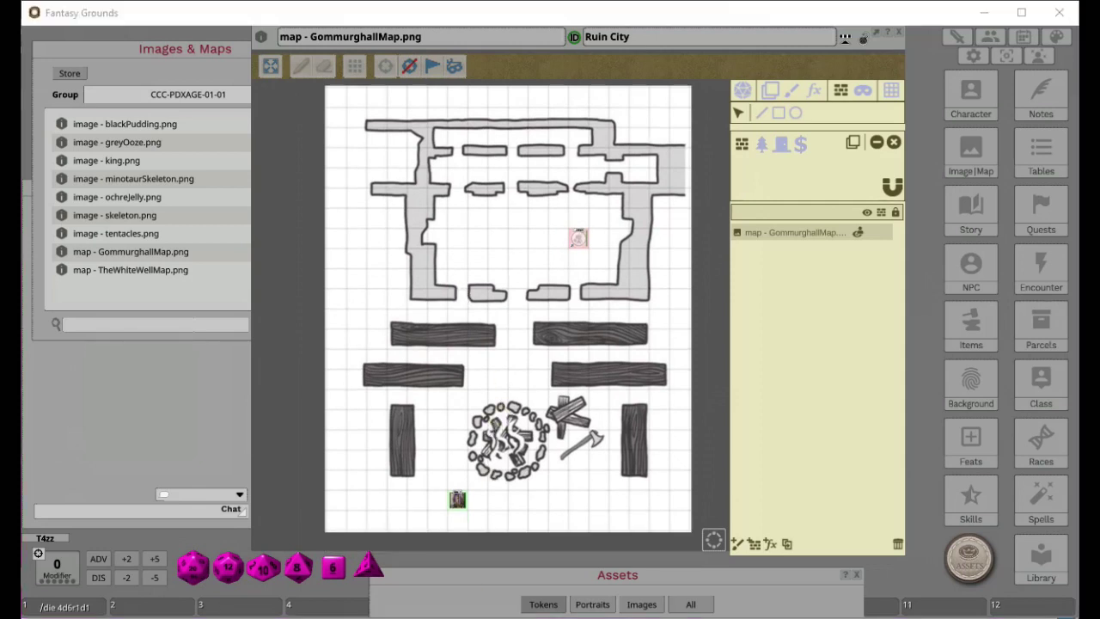
key(alt+Tab)
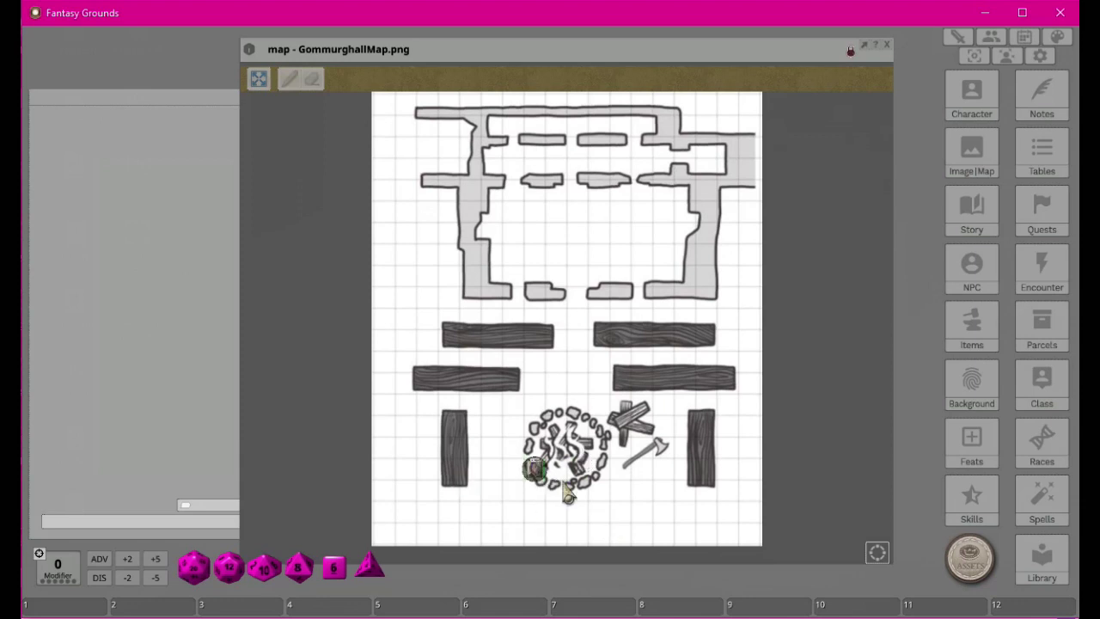
drag(535, 468, 513, 469)
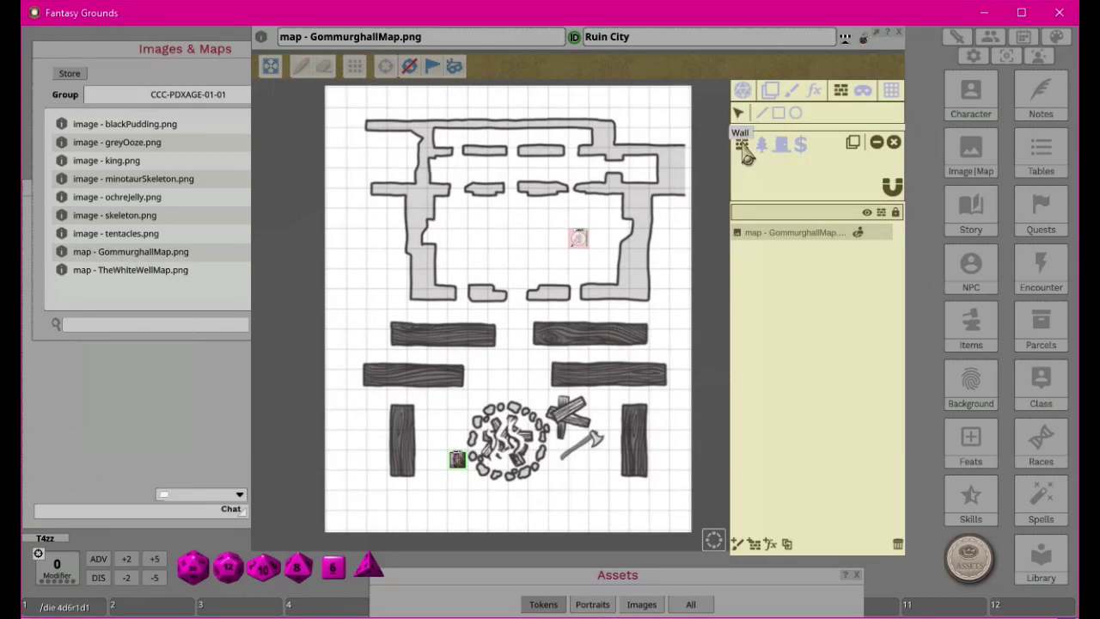
Step: Draw a rectangular line-of-sight wall over the vertical beam to the left of the fire pit in the GM window
click(779, 112)
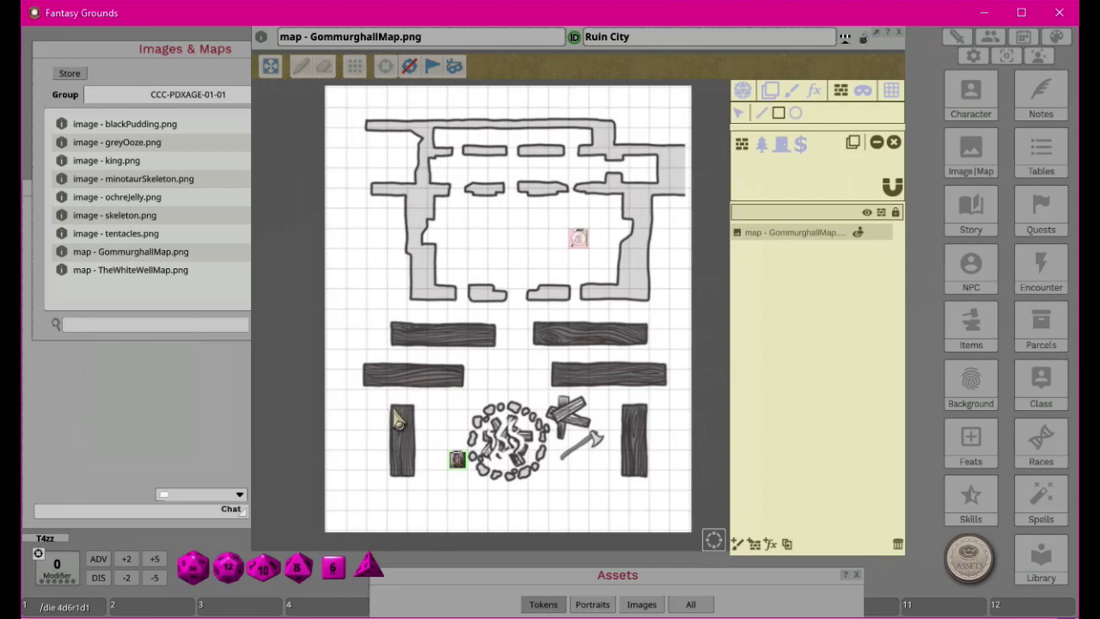
drag(393, 407, 411, 478)
scroll(419, 421, up, 5)
scroll(430, 421, down, 3)
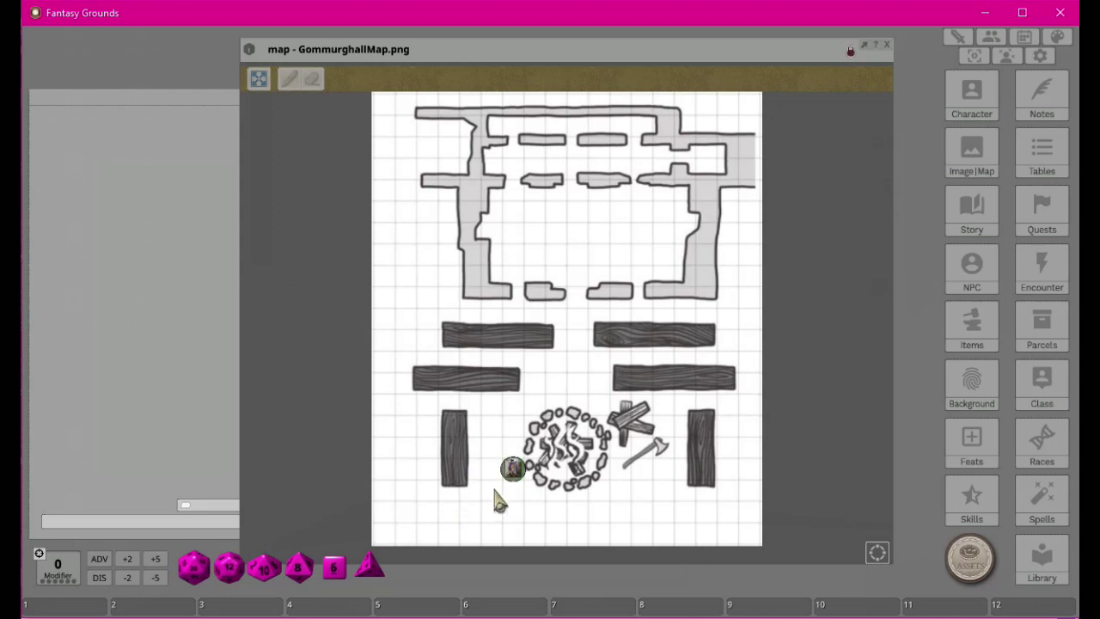
Step: In the player's window, try to walk the Mercy token left through the walled beam, and bring it back one square from the beam
click(513, 469)
key(Left)
key(Left)
key(Left)
key(Left)
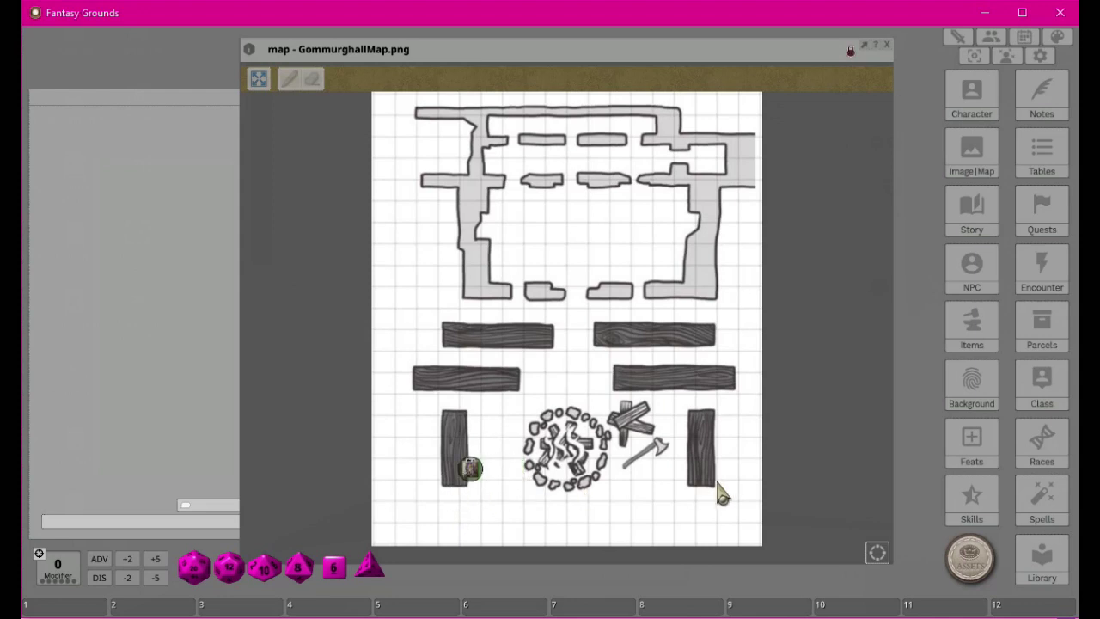
key(Right)
key(Right)
key(Right)
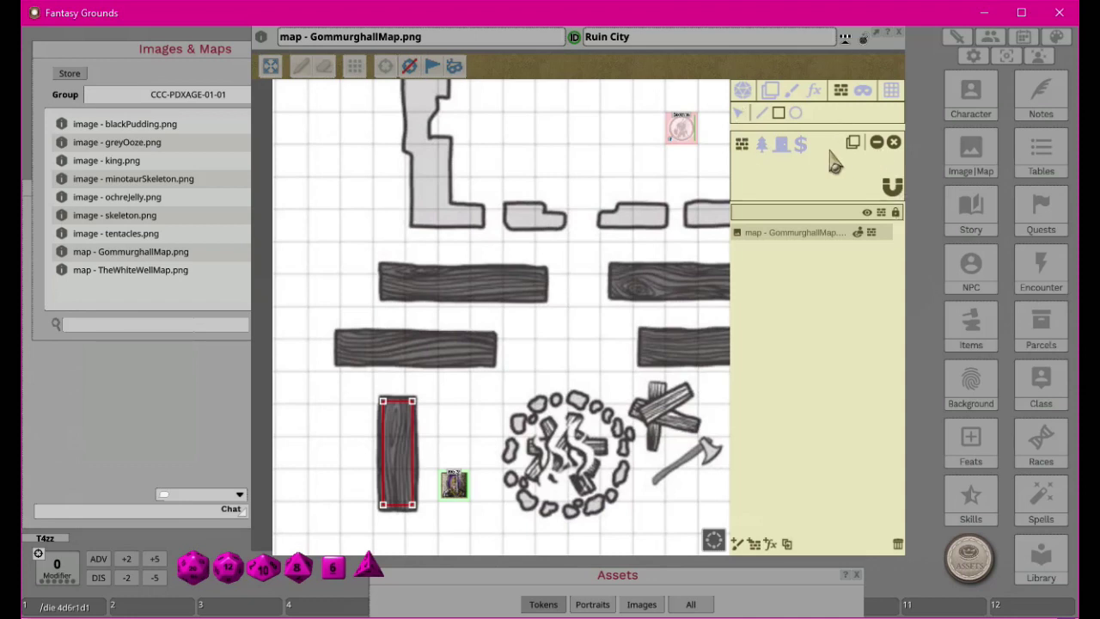
Step: Enable line of sight for the map in the GM window, and view the result in the player's window
click(743, 90)
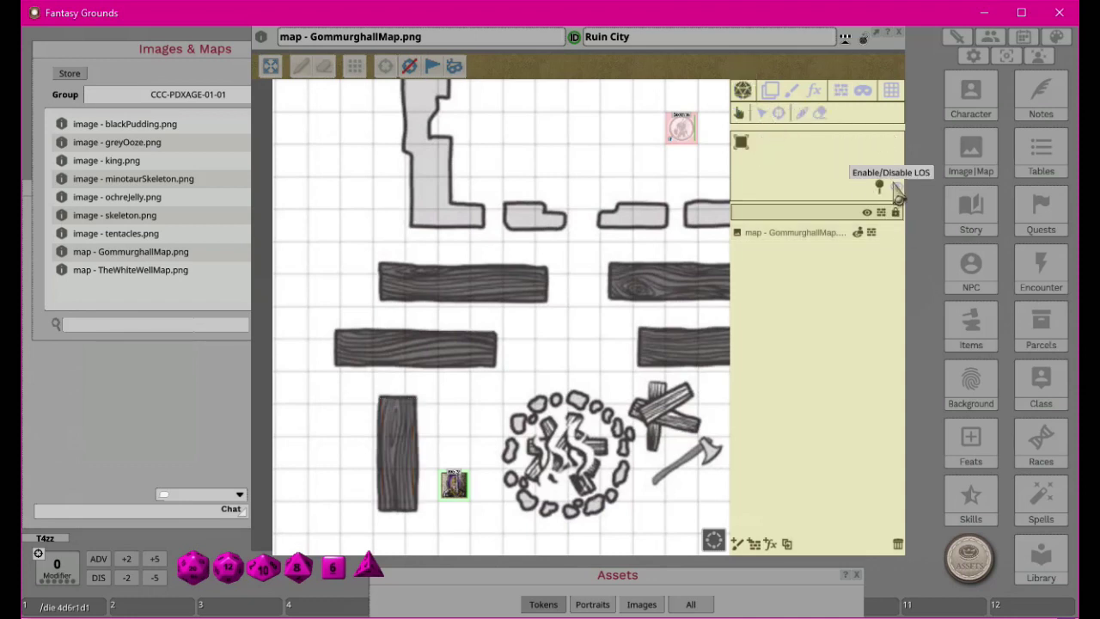
click(896, 187)
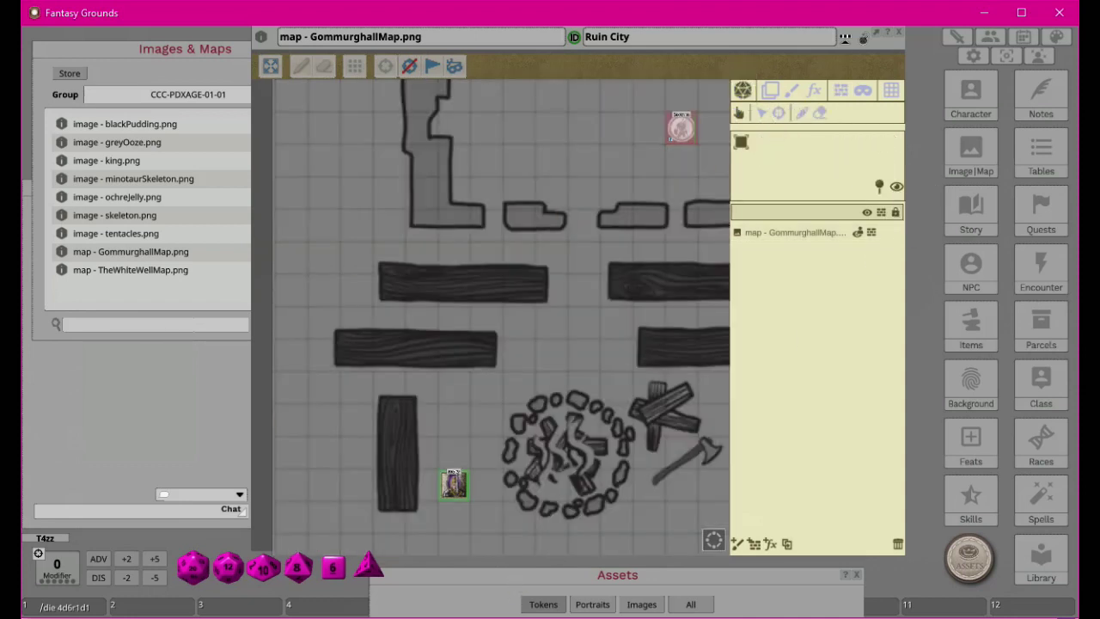
key(alt+Tab)
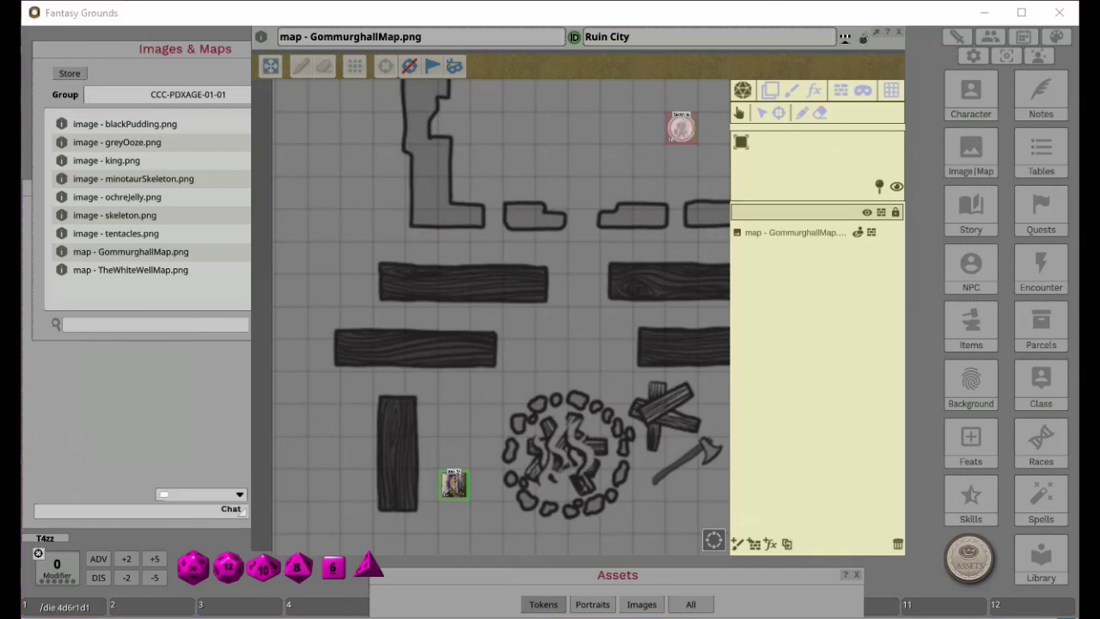
key(alt+Tab)
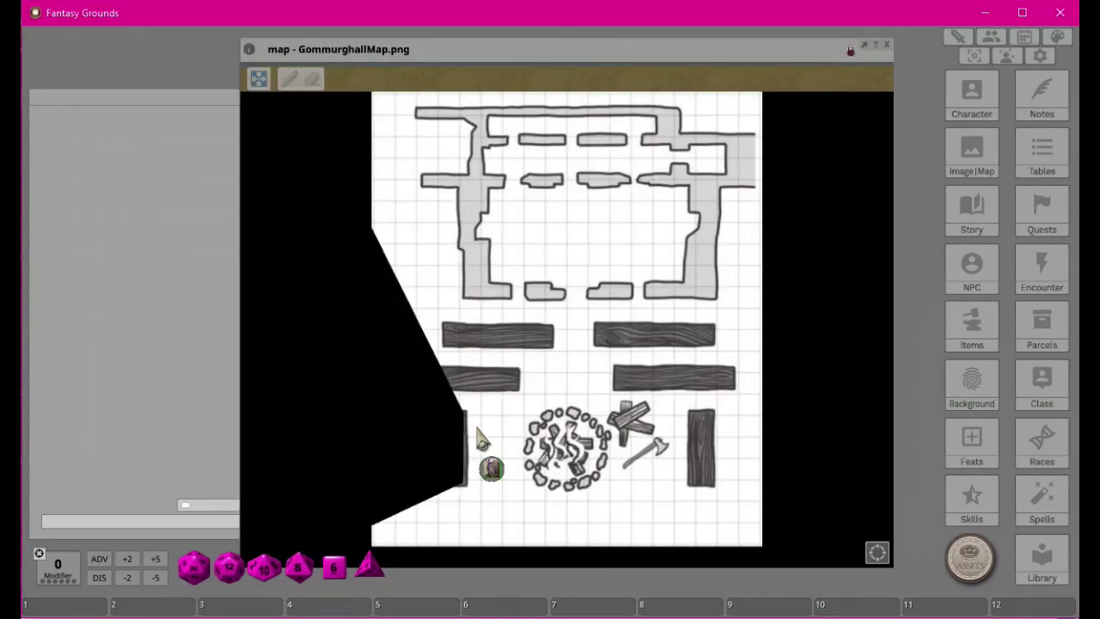
Step: Walk the Mercy token up and down alongside the walled beam and around to just below it, testing the player's line of sight
key(Down)
key(Down)
key(Left)
key(Left)
key(Right)
key(Right)
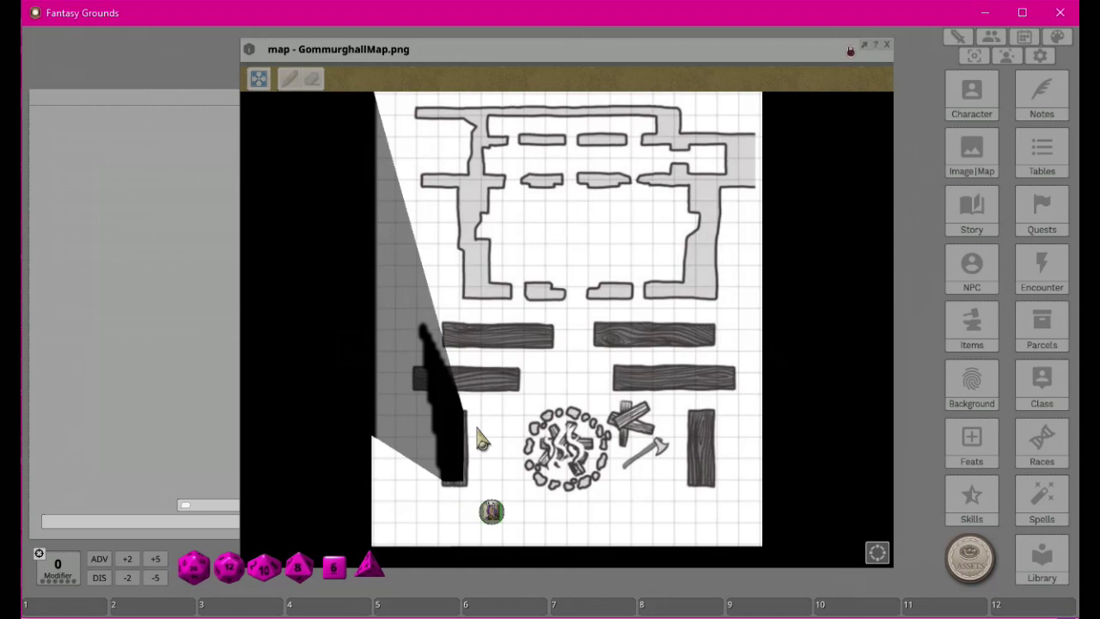
key(Up)
key(Up)
key(Up)
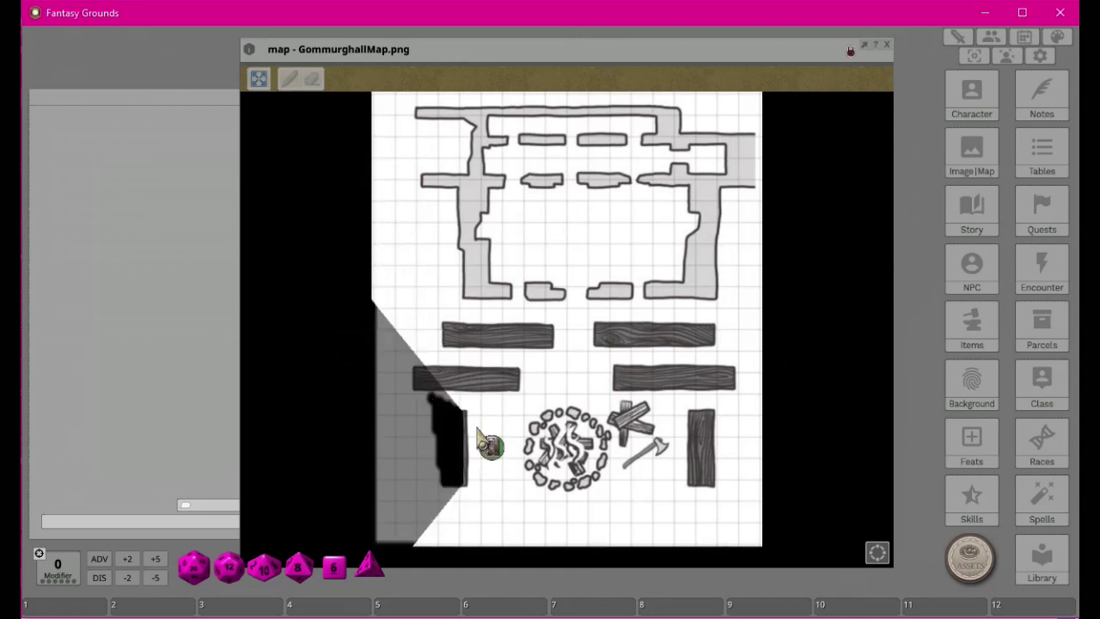
key(Left)
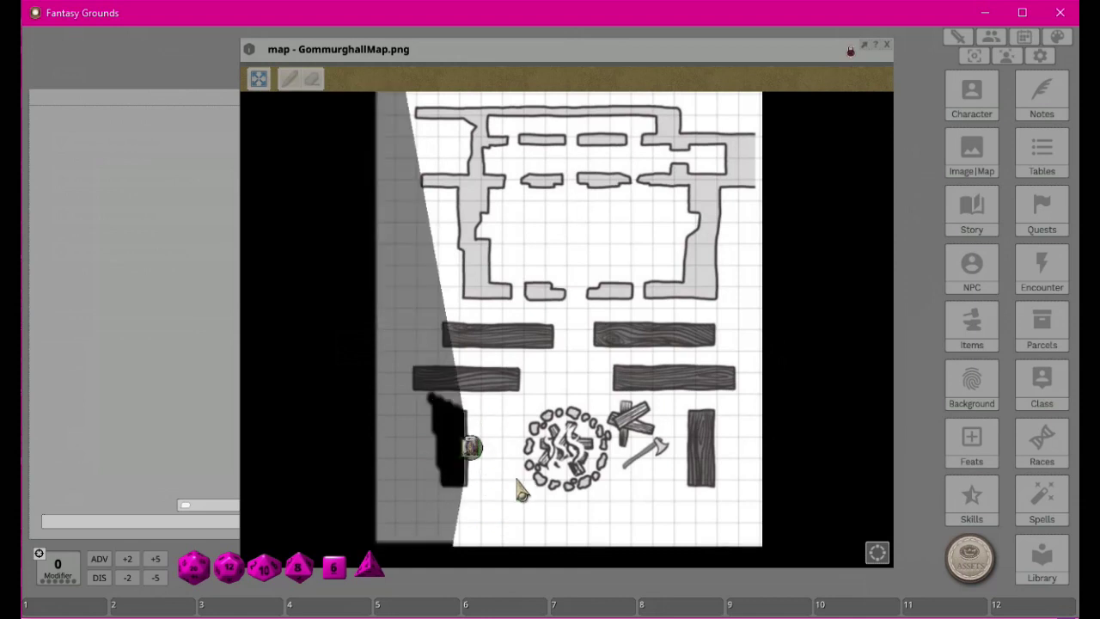
key(Down)
key(Down)
key(Left)
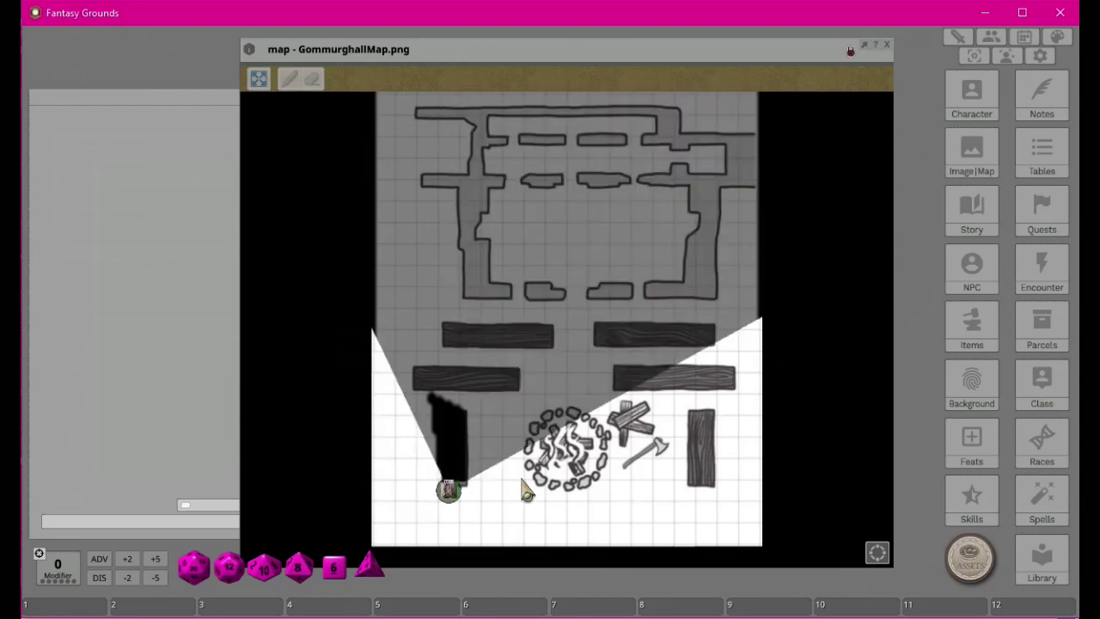
Step: Walk the Mercy token up around the walled beam's right side to the left end of the lower-left horizontal beam
key(Right)
key(Right)
key(Up)
key(Up)
key(Left)
key(Up)
key(Up)
key(Up)
key(Left)
key(Left)
key(Left)
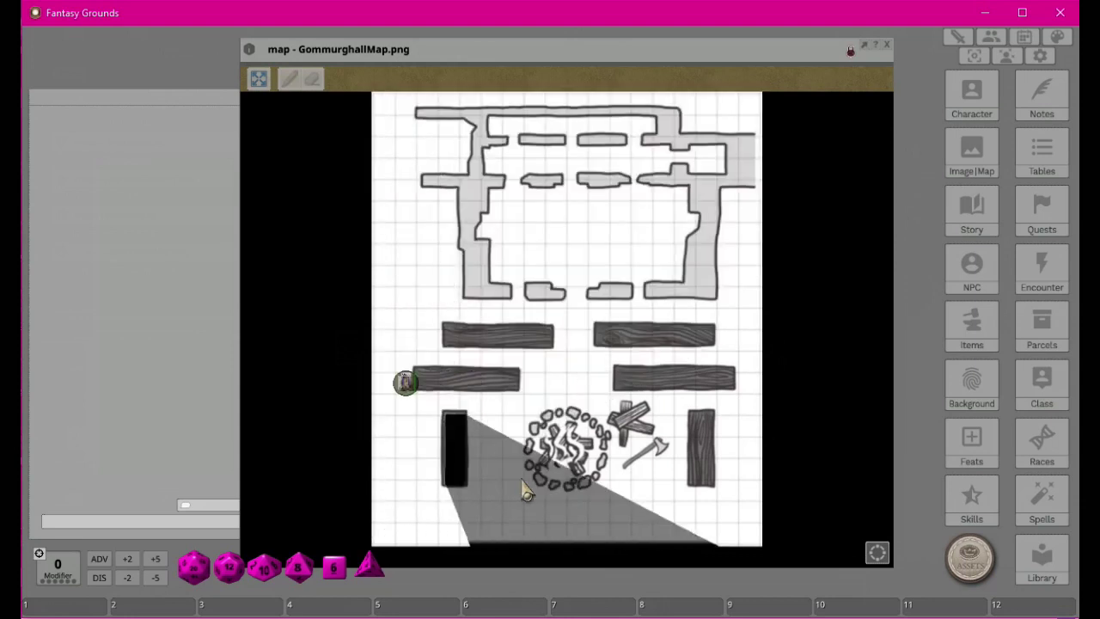
Step: Walk the Mercy token down the walled beam's left side, under it, and back up between the beam and the fire pit
key(Down)
key(Down)
key(Down)
key(Down)
key(Down)
key(Down)
key(Right)
key(Right)
key(Right)
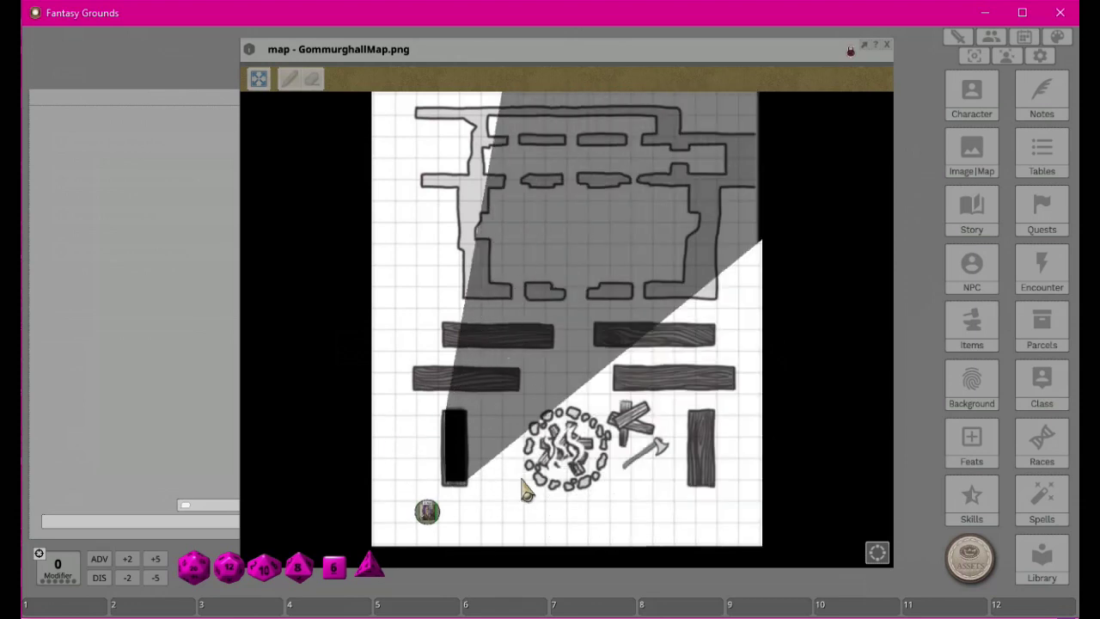
key(Right)
key(Up)
key(Up)
key(Up)
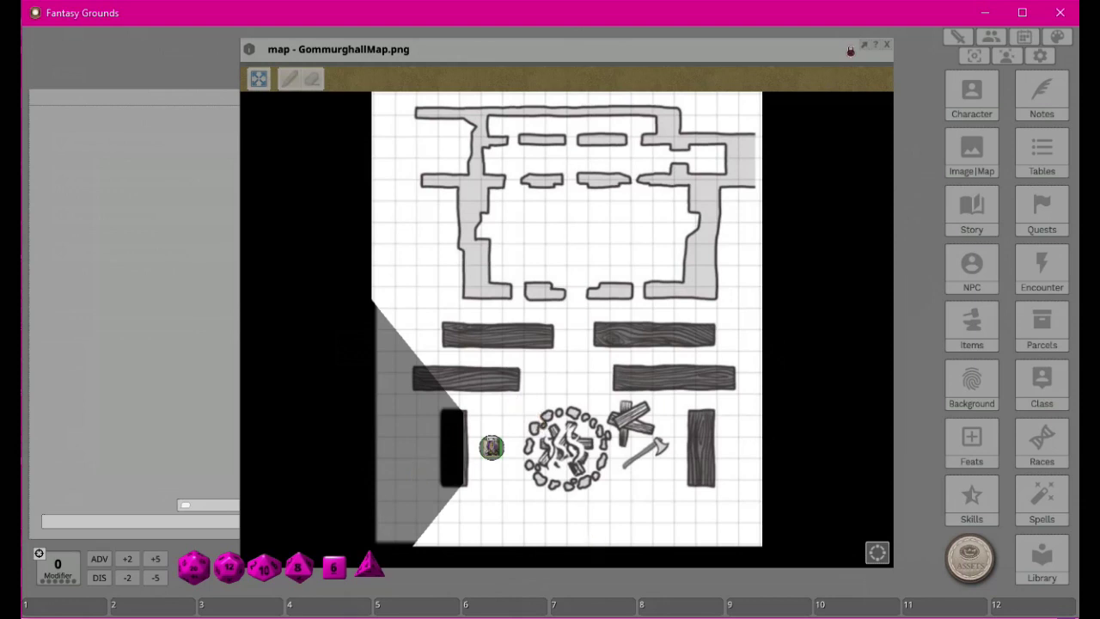
Step: Return to the GM window, disable line of sight for the map, and bring the wall shapes back up for editing
key(alt+Tab)
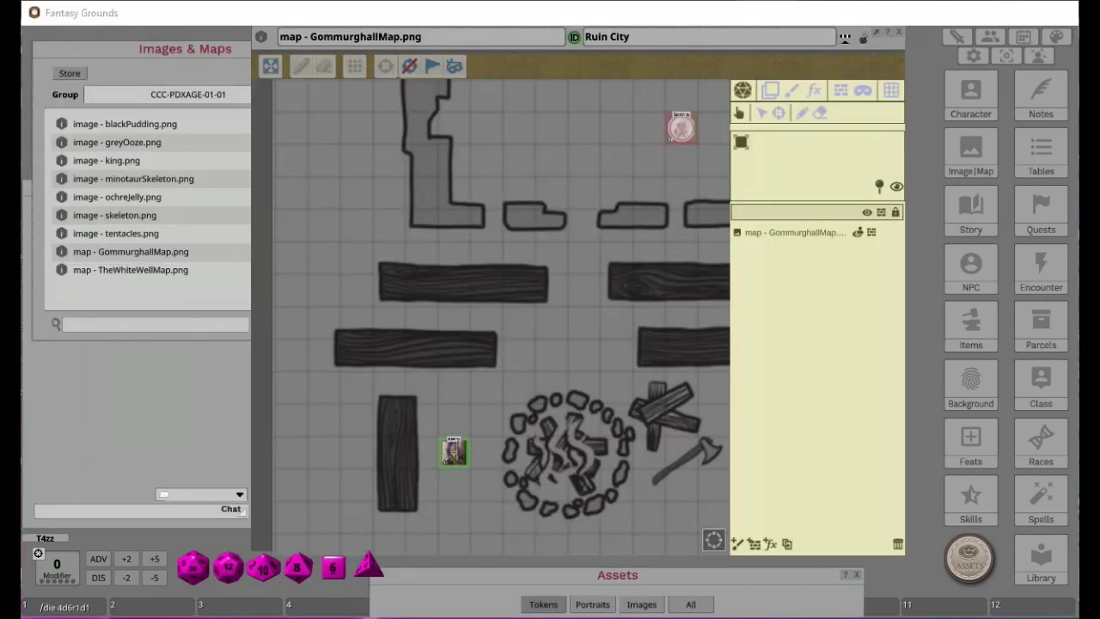
click(909, 20)
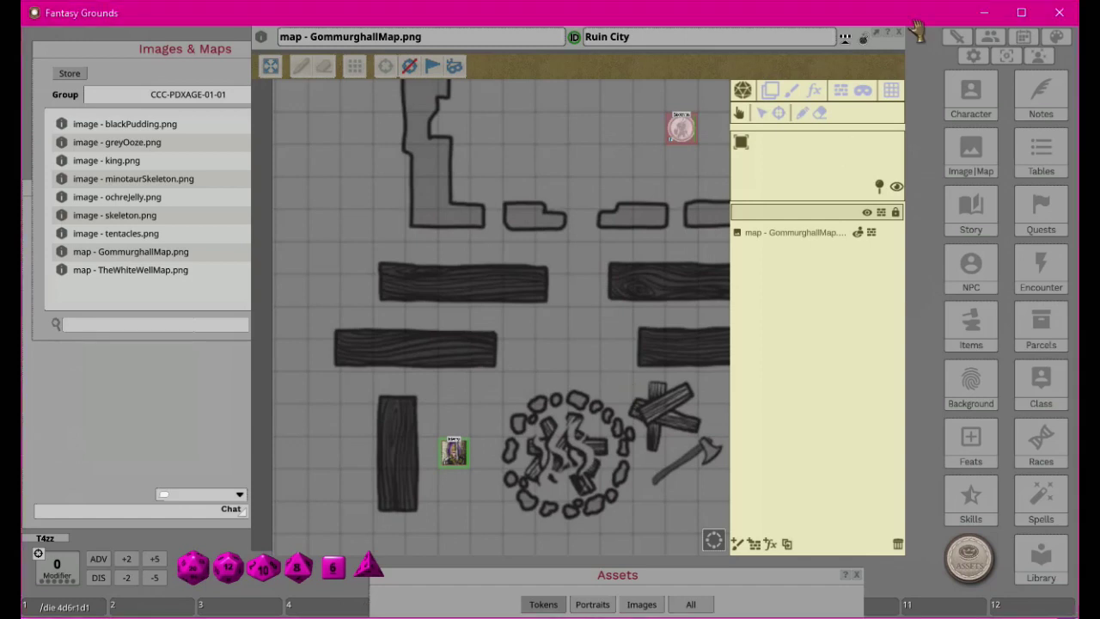
click(897, 190)
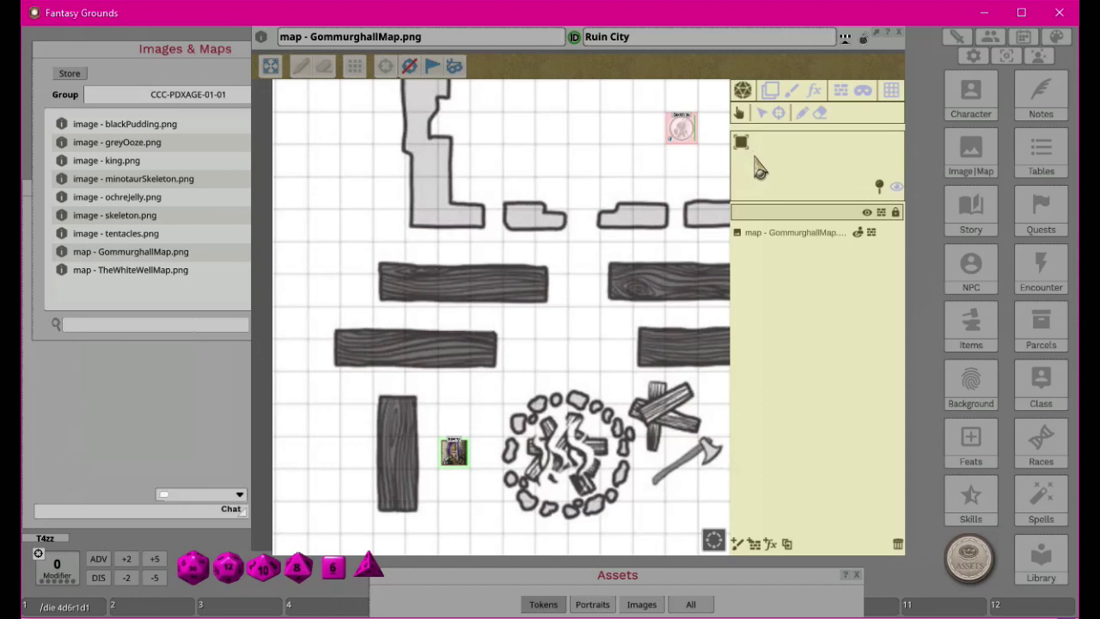
click(844, 92)
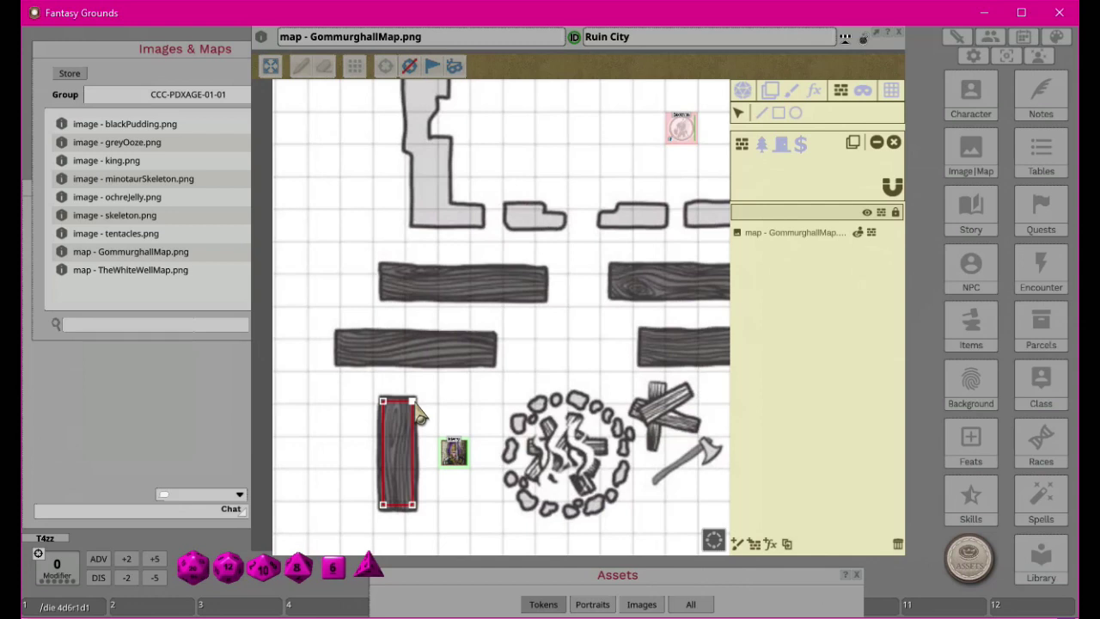
Step: Delete the wall shape on the vertical beam beside Mercy and add an empty line-of-sight layer above the map image
drag(383, 401, 414, 506)
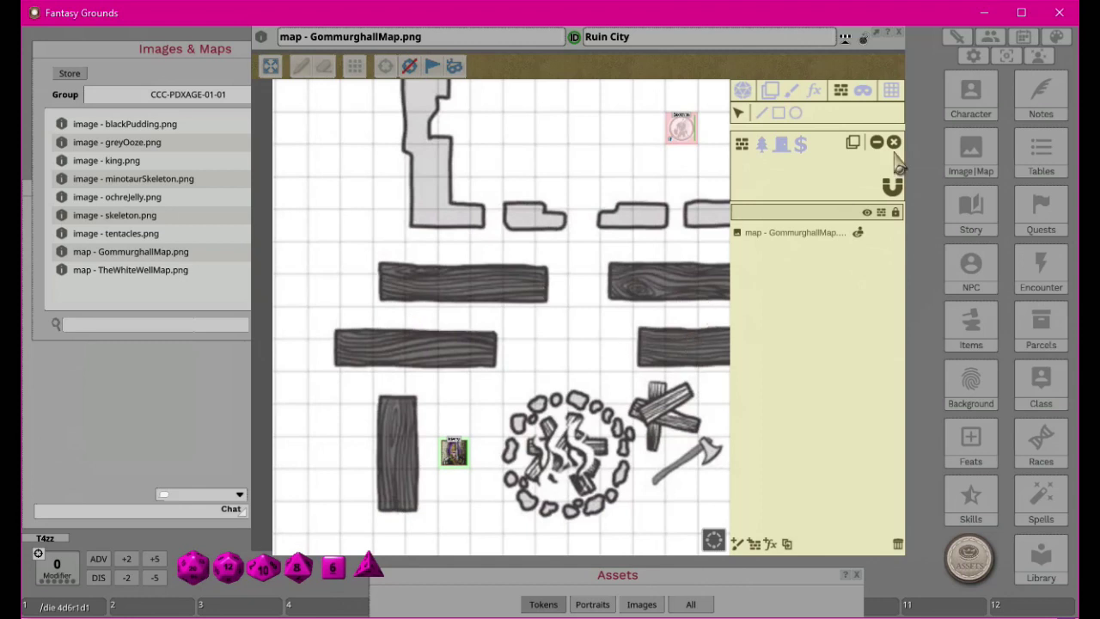
click(753, 548)
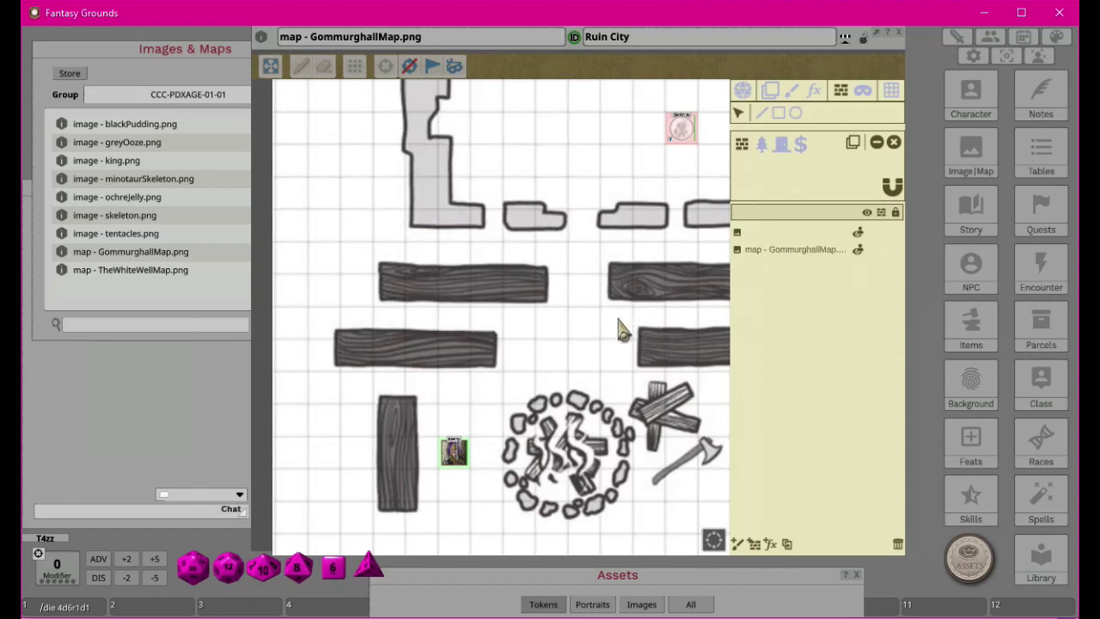
scroll(574, 342, down, 1)
drag(673, 423, 589, 417)
scroll(589, 416, down, 1)
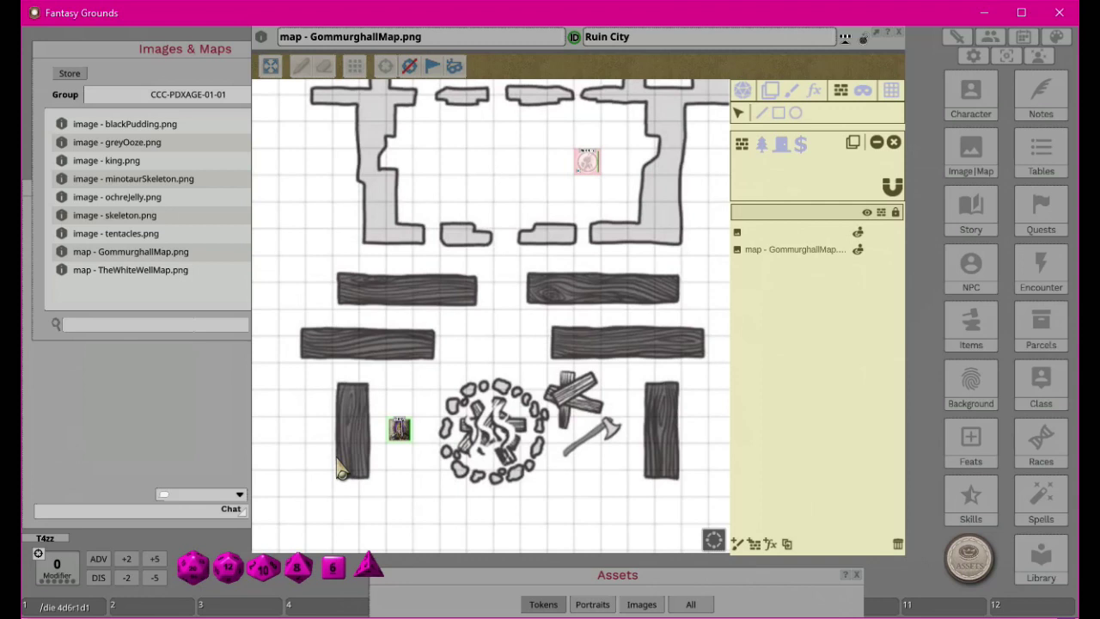
Step: Draw a closed four-point terrain shape just inside the edges of the vertical beam on the new line-of-sight layer
click(762, 146)
click(339, 385)
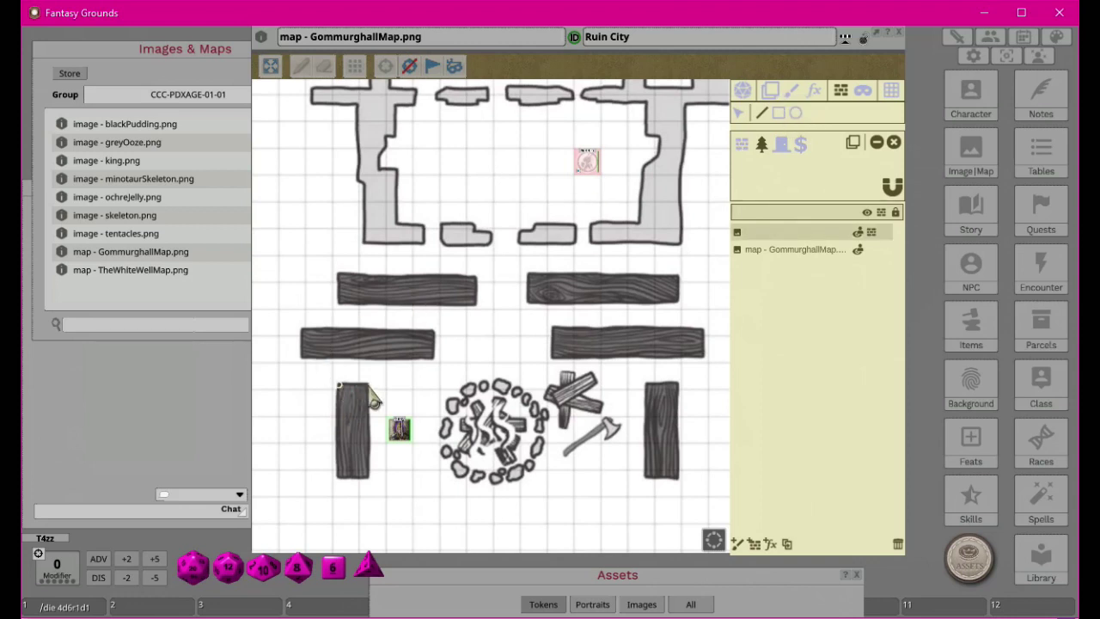
click(366, 387)
click(367, 476)
scroll(358, 476, up, 10)
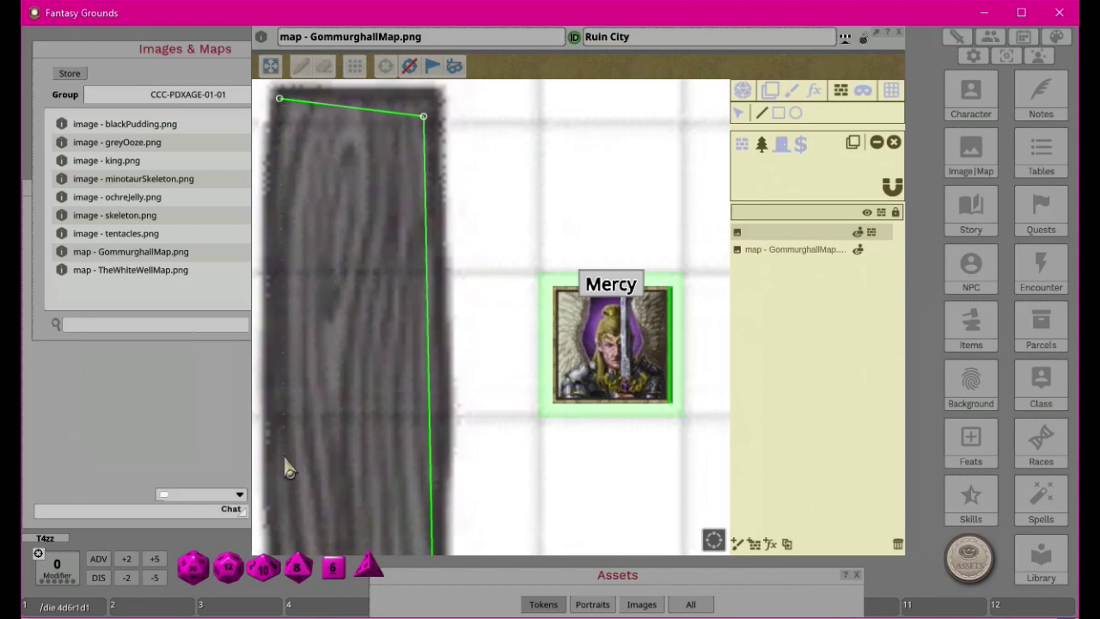
scroll(331, 430, down, 3)
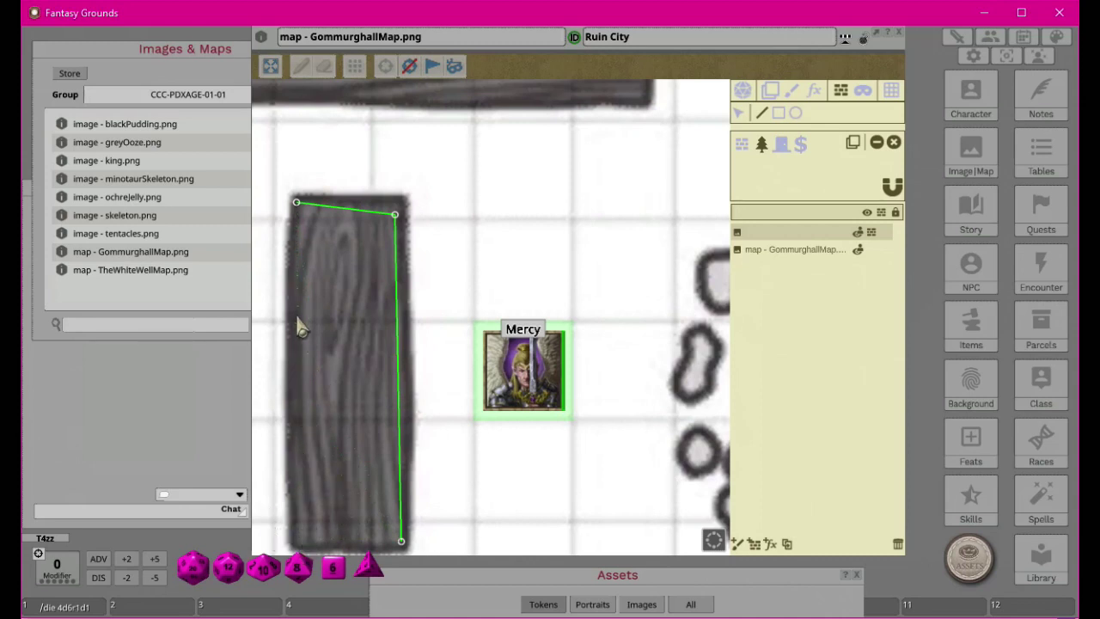
click(302, 539)
right_click(329, 351)
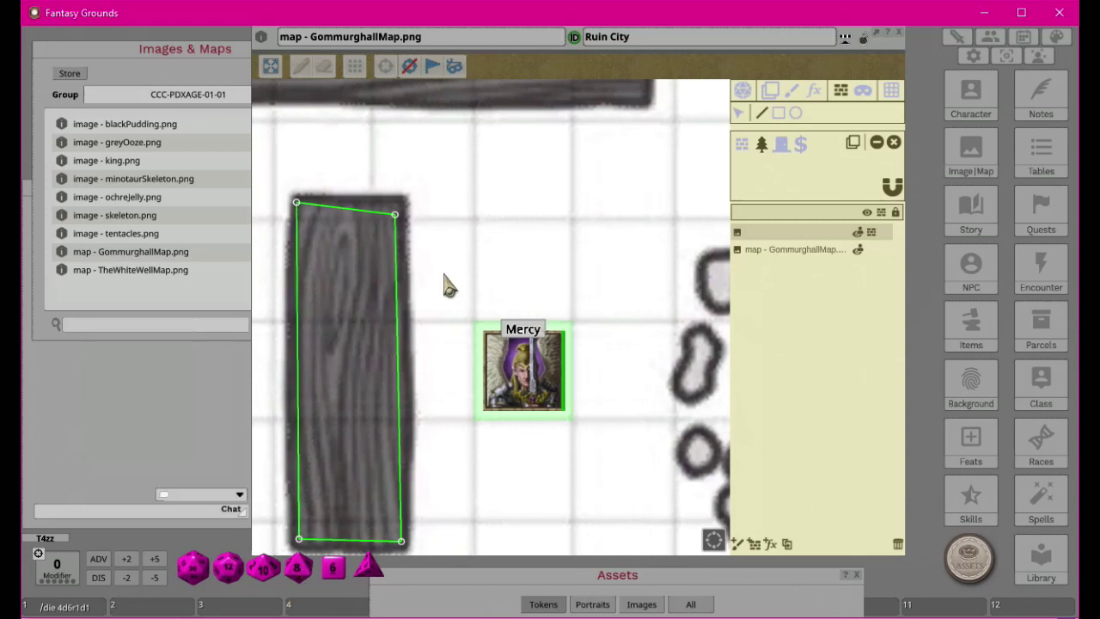
Step: Enable line of sight for the map and, in the player window, try moving the Mercy token onto the vertical beam
click(746, 91)
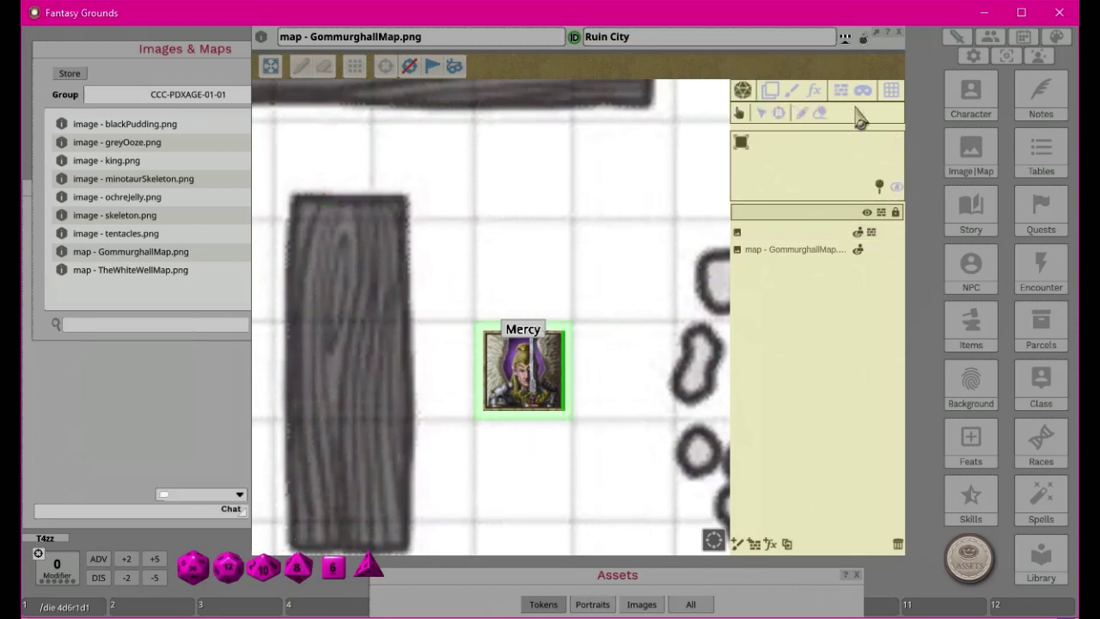
click(896, 185)
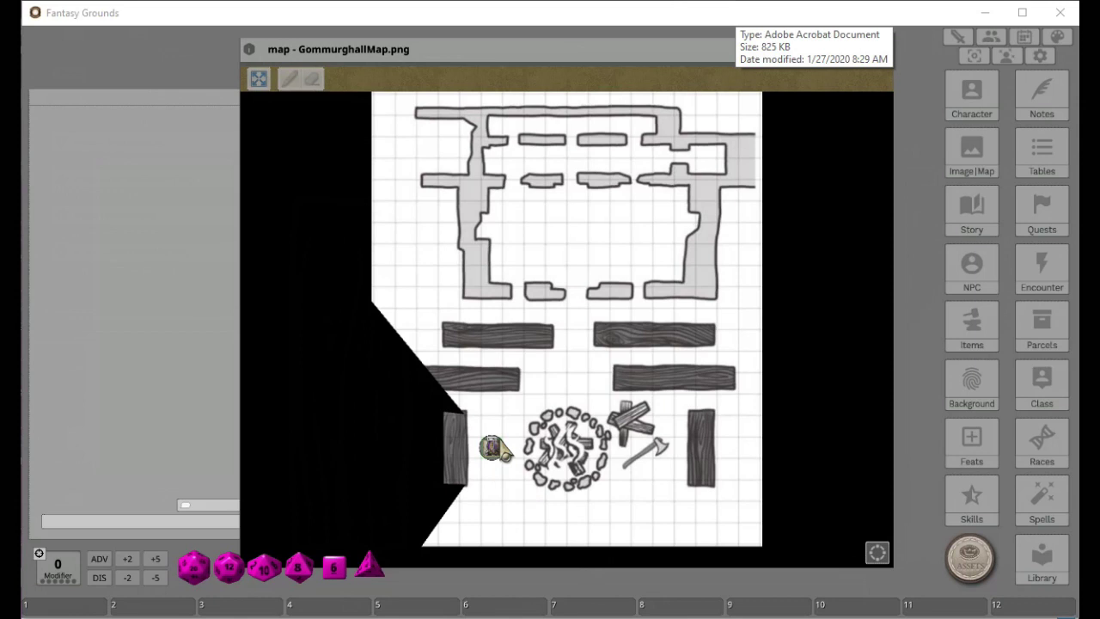
click(495, 451)
drag(493, 449, 449, 447)
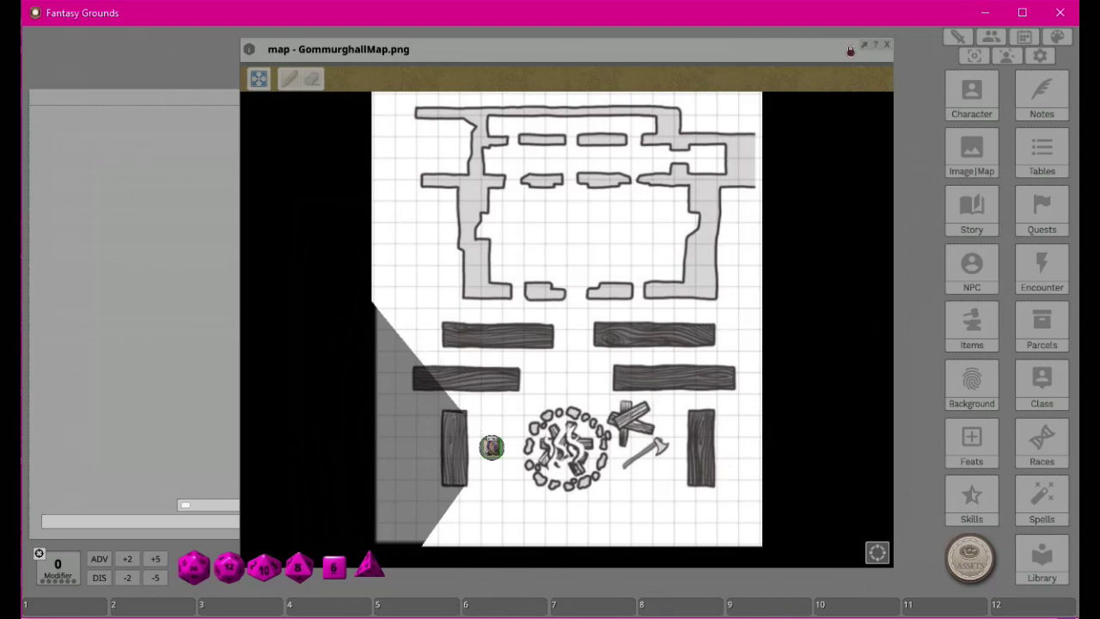
Step: Return to the GM window, place the Skeleton token left of the vertical beam, and shift Mercy slightly down and right
key(alt+Tab)
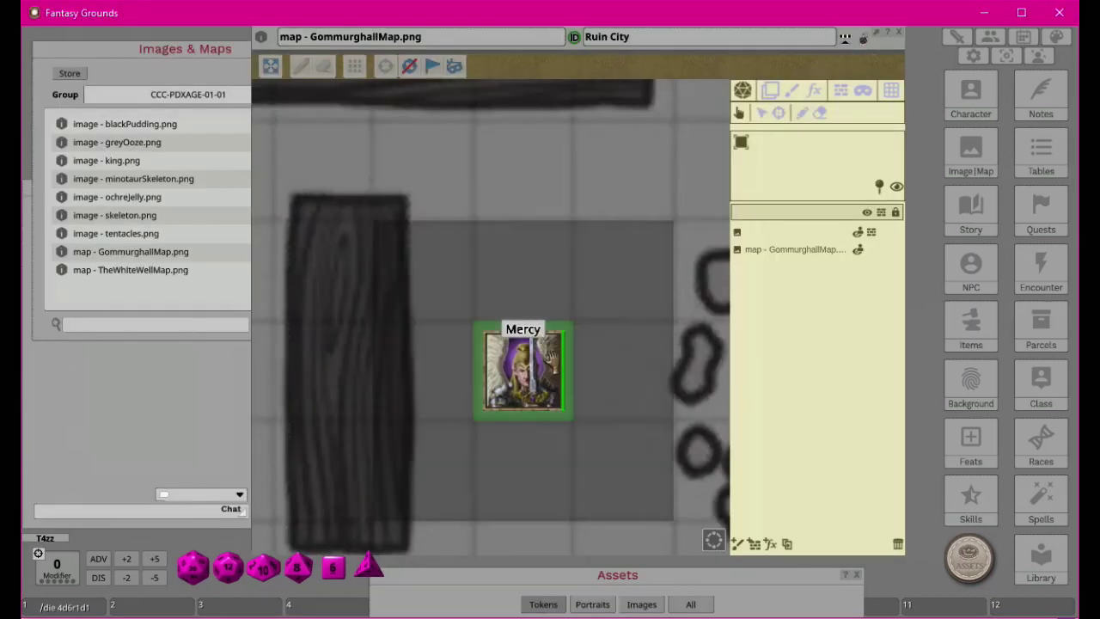
scroll(544, 427, down, 5)
drag(659, 182, 500, 348)
drag(651, 115, 276, 460)
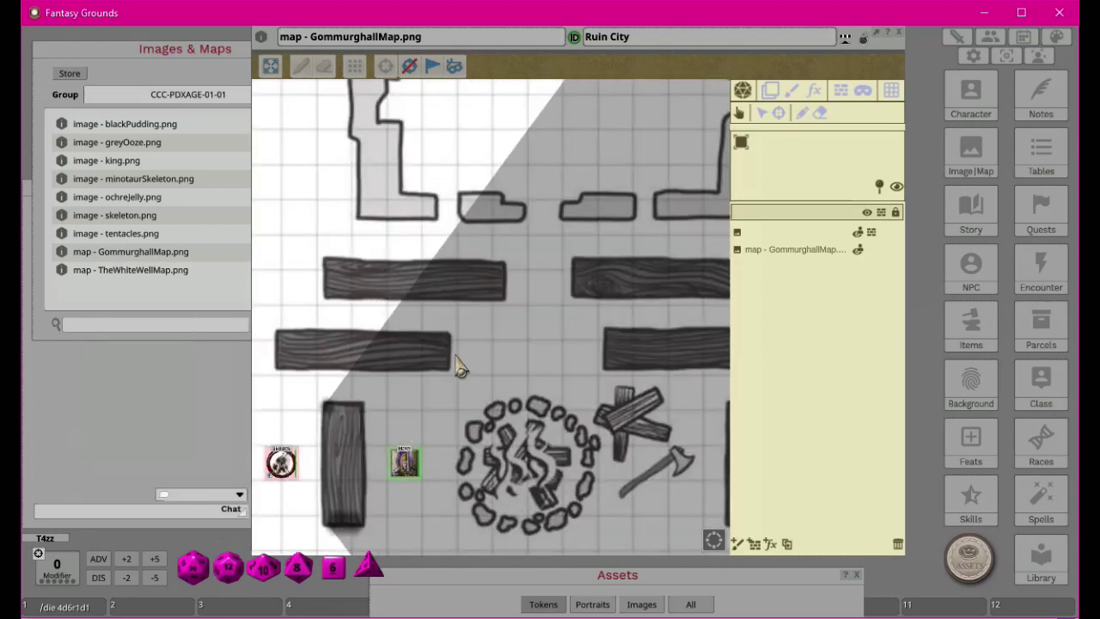
drag(460, 367, 651, 278)
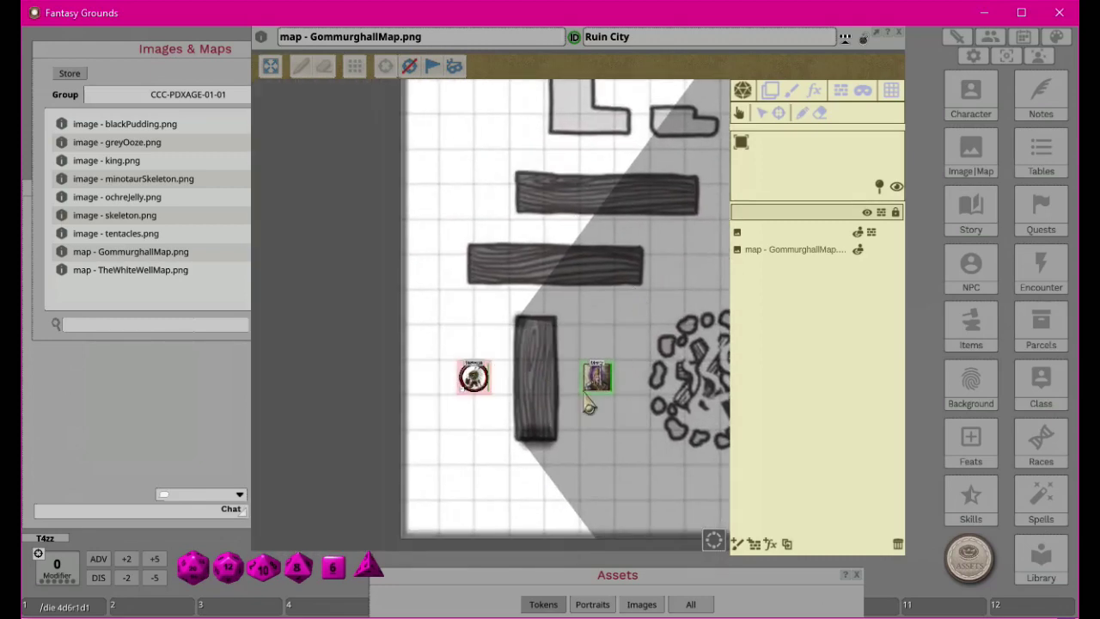
click(597, 379)
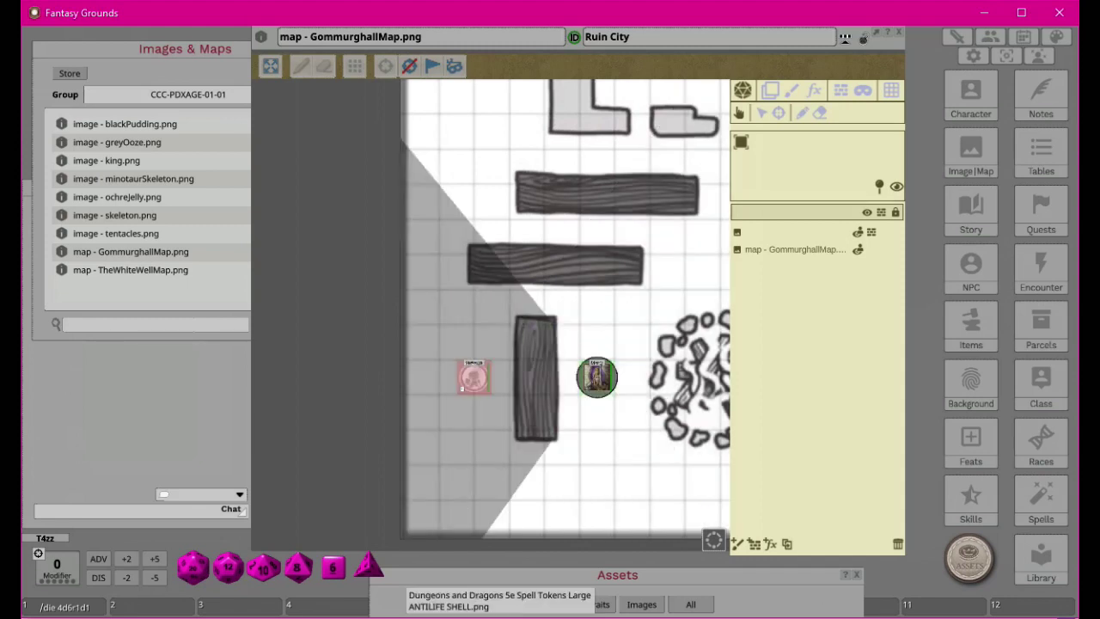
drag(597, 378, 614, 395)
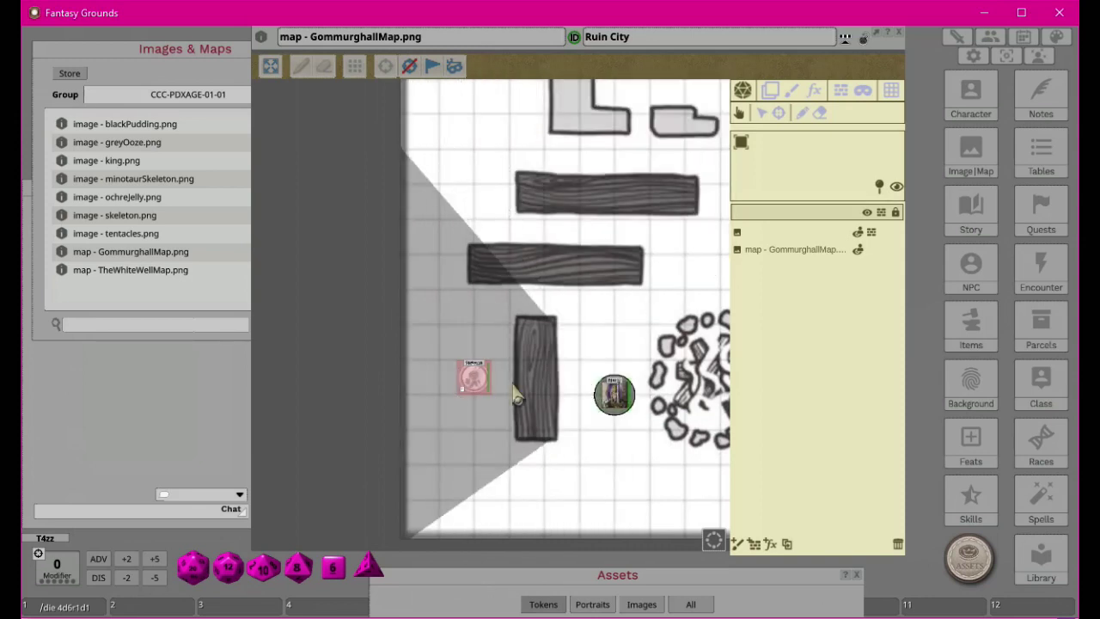
Step: Set the Skeleton token's visibility to Mask Sensitive Visibility
right_click(474, 379)
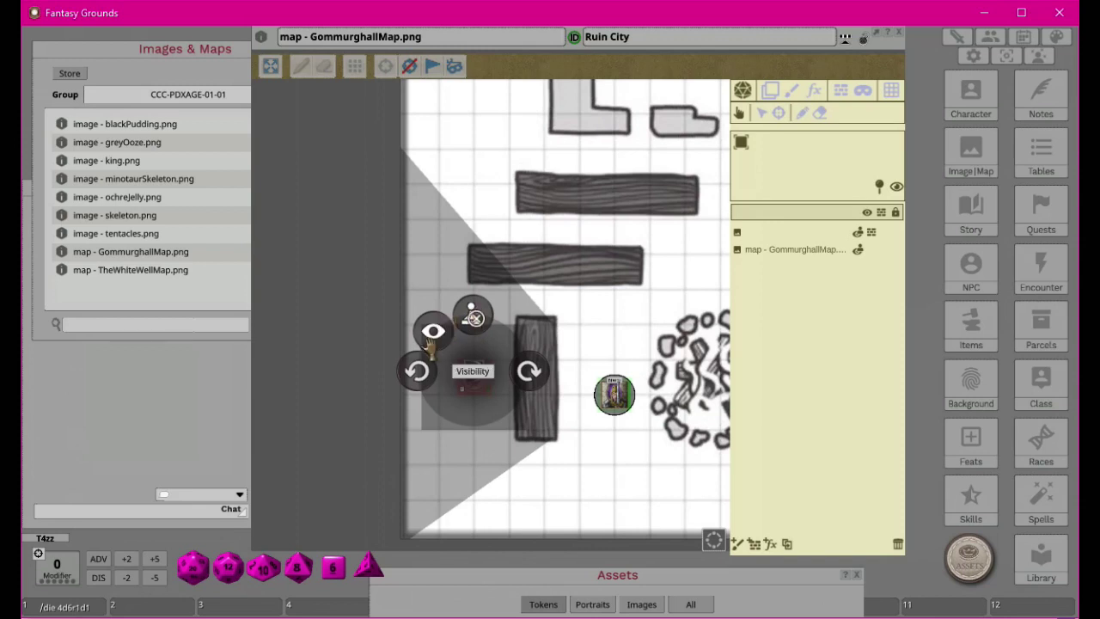
click(434, 336)
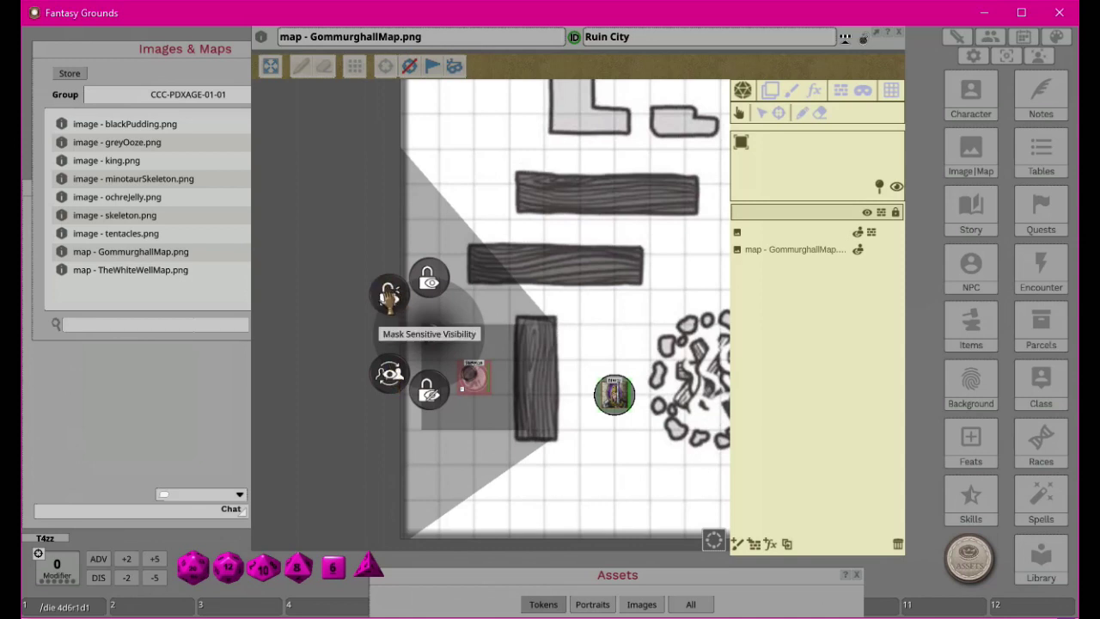
click(389, 295)
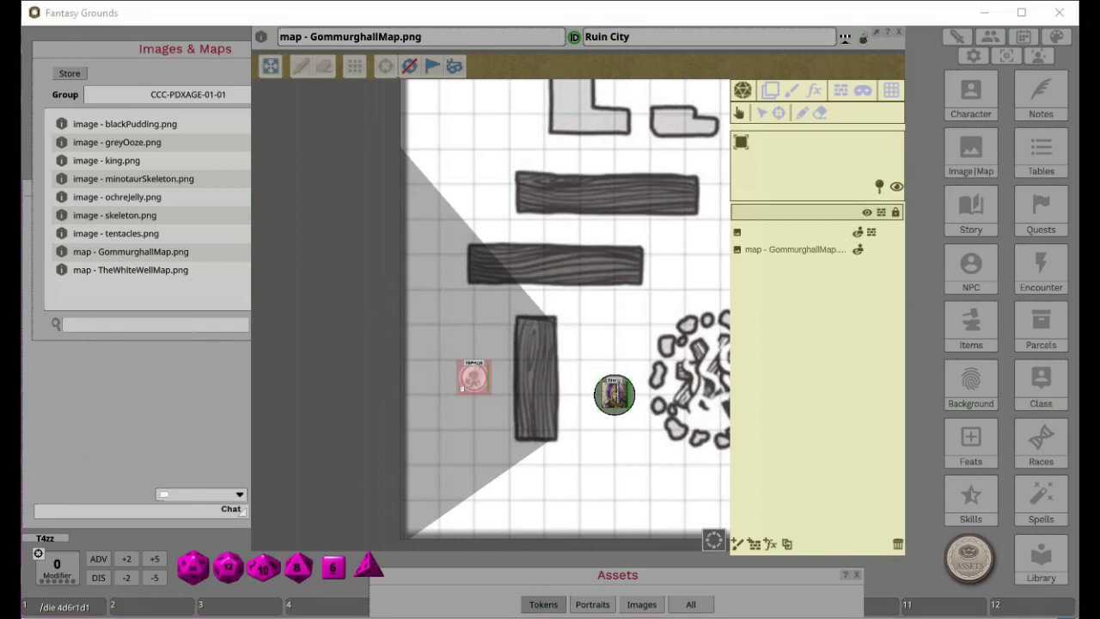
Step: Switch to the player window and walk the Mercy token down and left to just below the vertical beam's lower-left corner
key(alt+Tab)
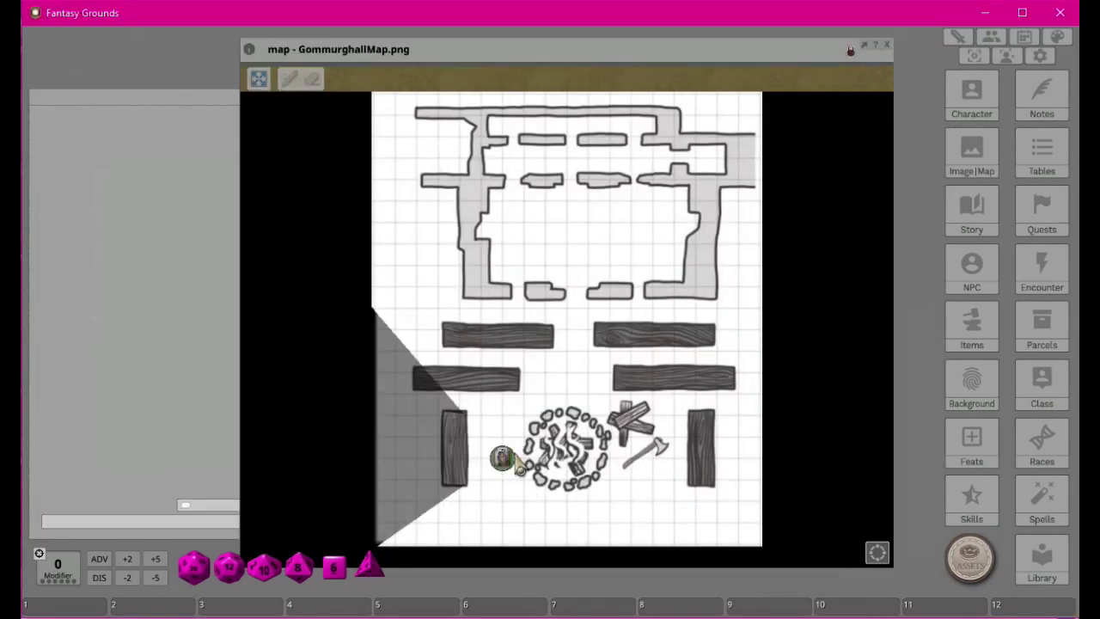
click(502, 457)
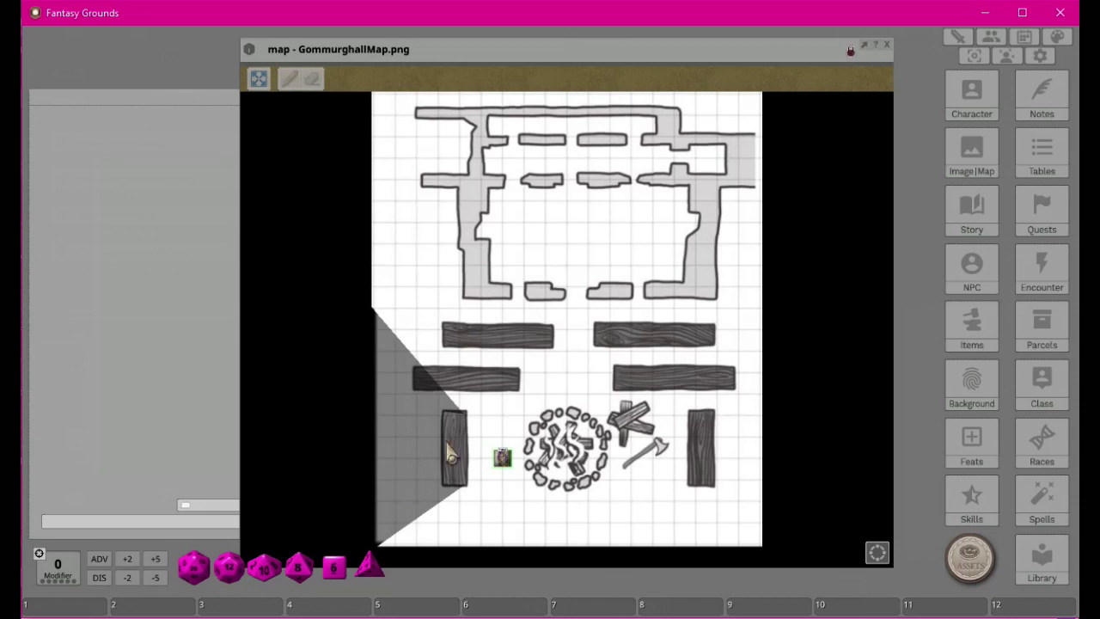
key(Down)
click(501, 432)
key(Down)
key(Down)
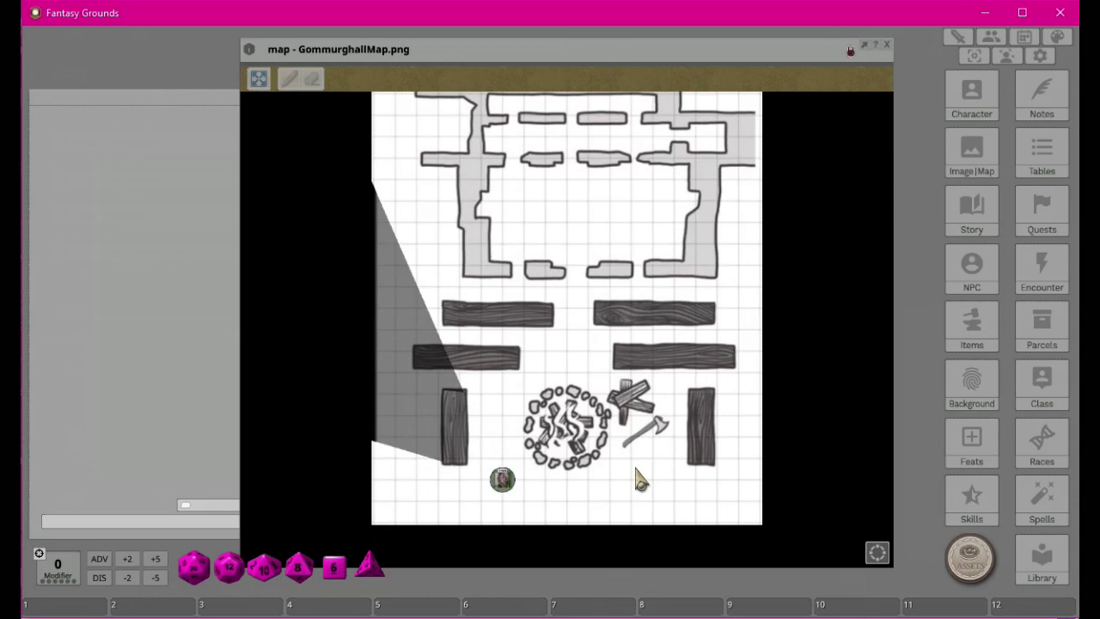
key(Left)
key(Left)
key(Left)
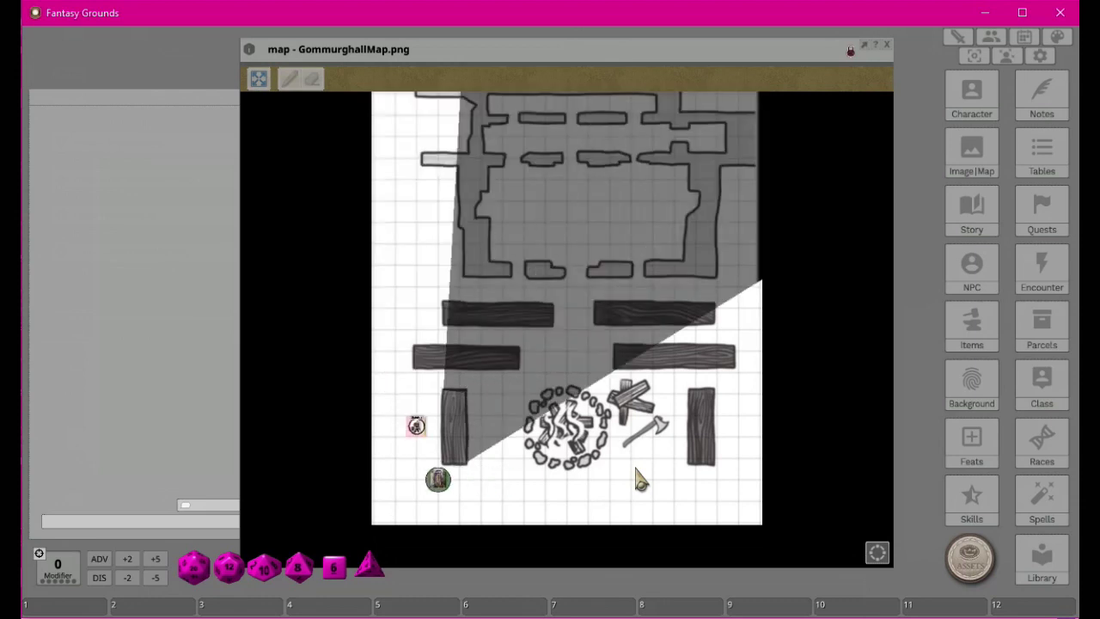
Step: Walk the Mercy token right beneath the vertical beam and up its right side to the upper end
key(Right)
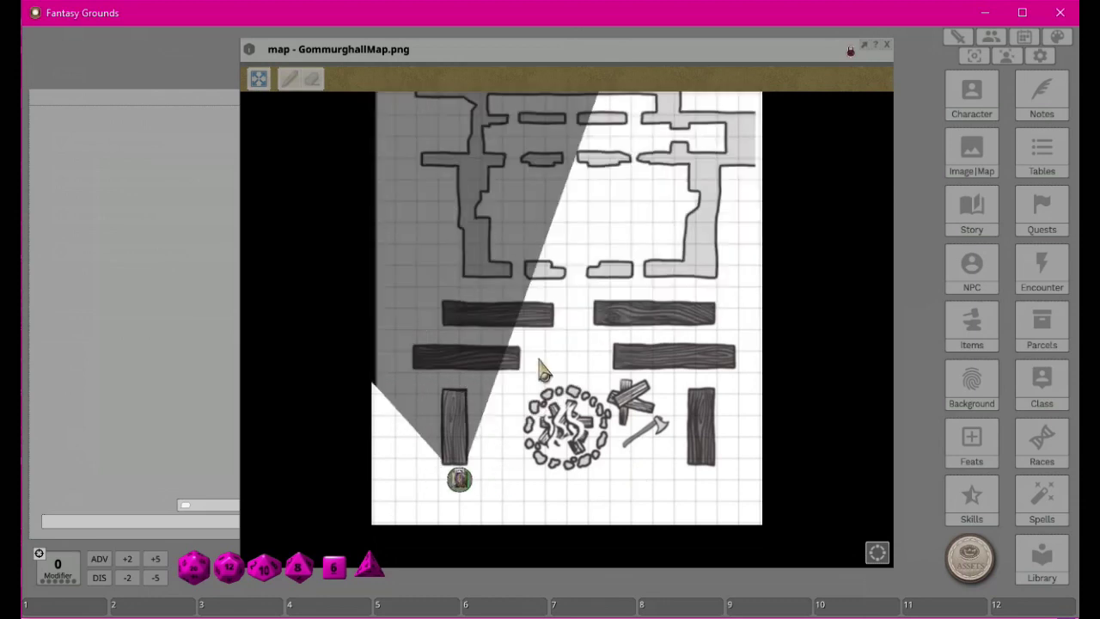
key(Right)
key(Up)
key(Up)
key(Up)
key(Up)
key(Up)
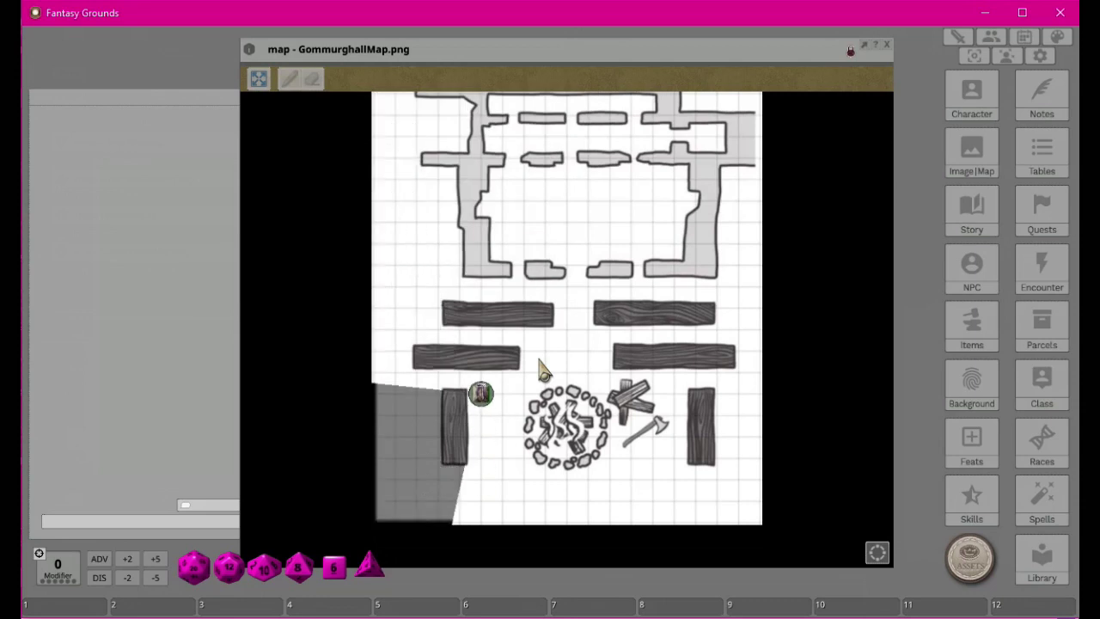
Step: Walk the Mercy token left past the vertical beam's upper end and back, down its right side, and under its lower-left corner
key(Left)
key(Left)
key(Left)
key(Right)
key(Right)
key(Right)
key(Right)
key(Down)
key(Down)
key(Down)
key(Down)
key(Down)
key(Left)
key(Left)
key(Left)
key(Left)
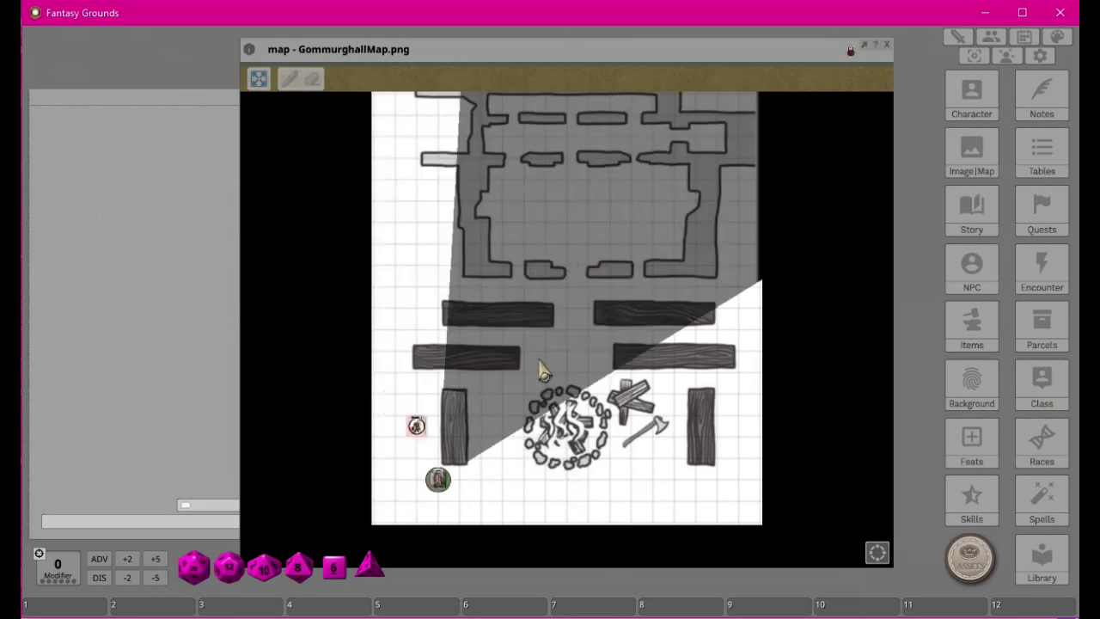
Step: Walk the Mercy token back right and up to its spot between the vertical beam and the fire pit
key(Right)
key(Right)
key(Right)
key(Right)
key(Up)
key(Up)
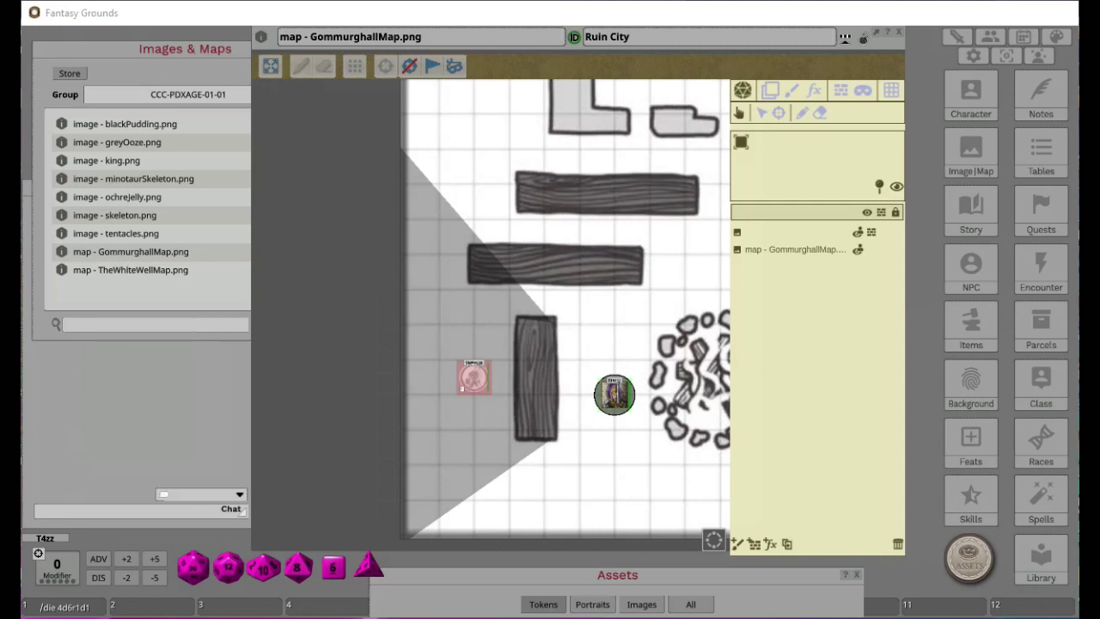
Step: In the GM window, disable line of sight to inspect the beam's terrain outline, and re-enable it in play mode
click(467, 364)
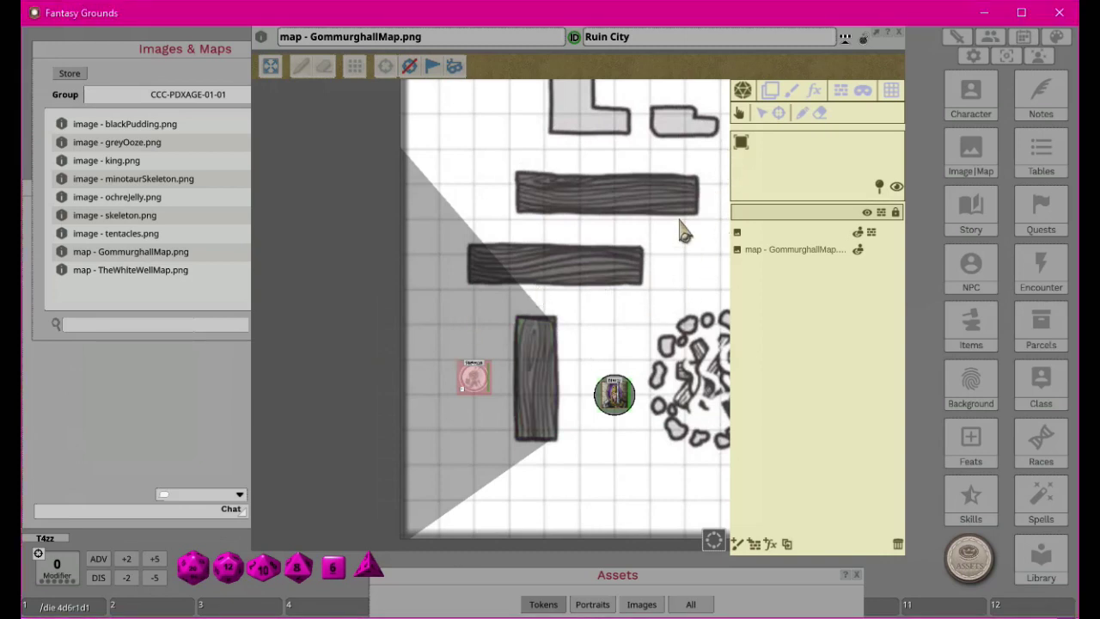
scroll(636, 254, down, 1)
drag(696, 241, 511, 290)
scroll(511, 289, down, 1)
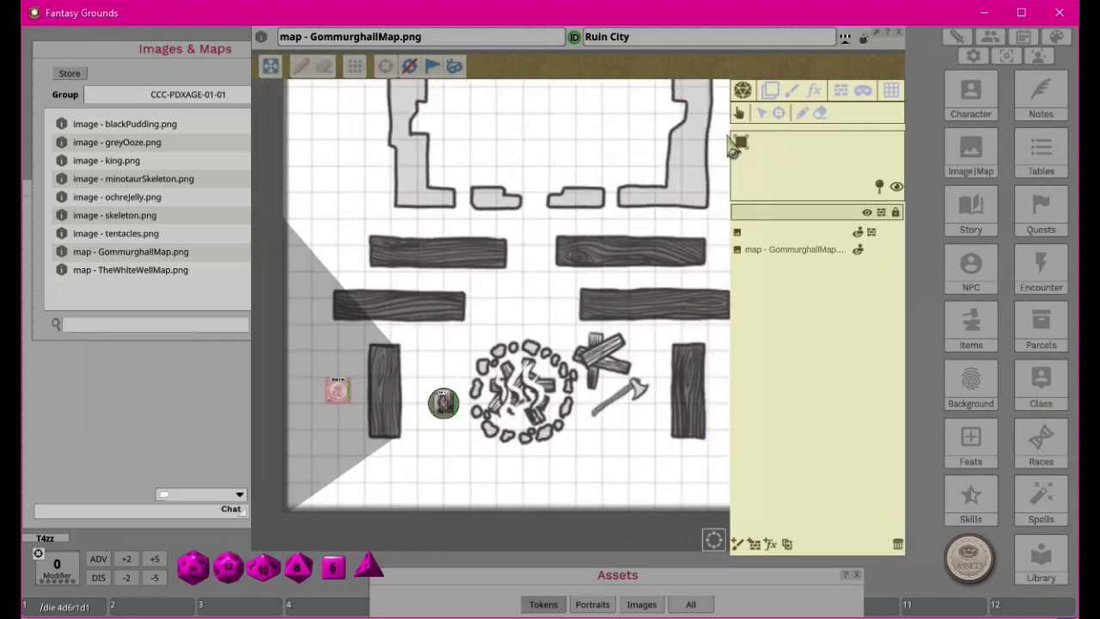
click(896, 188)
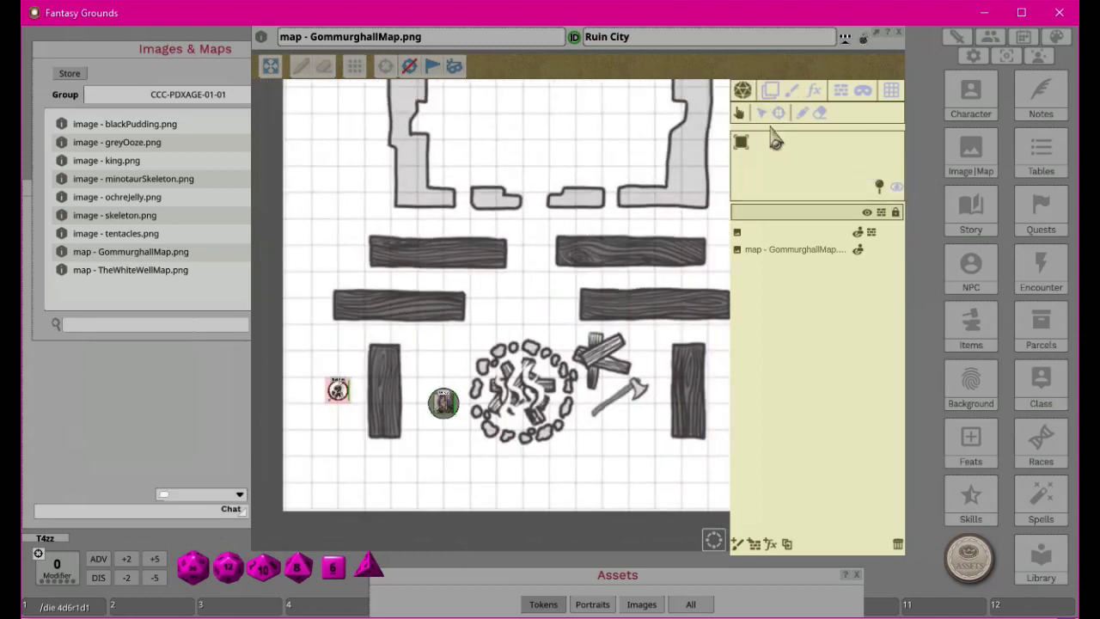
click(843, 91)
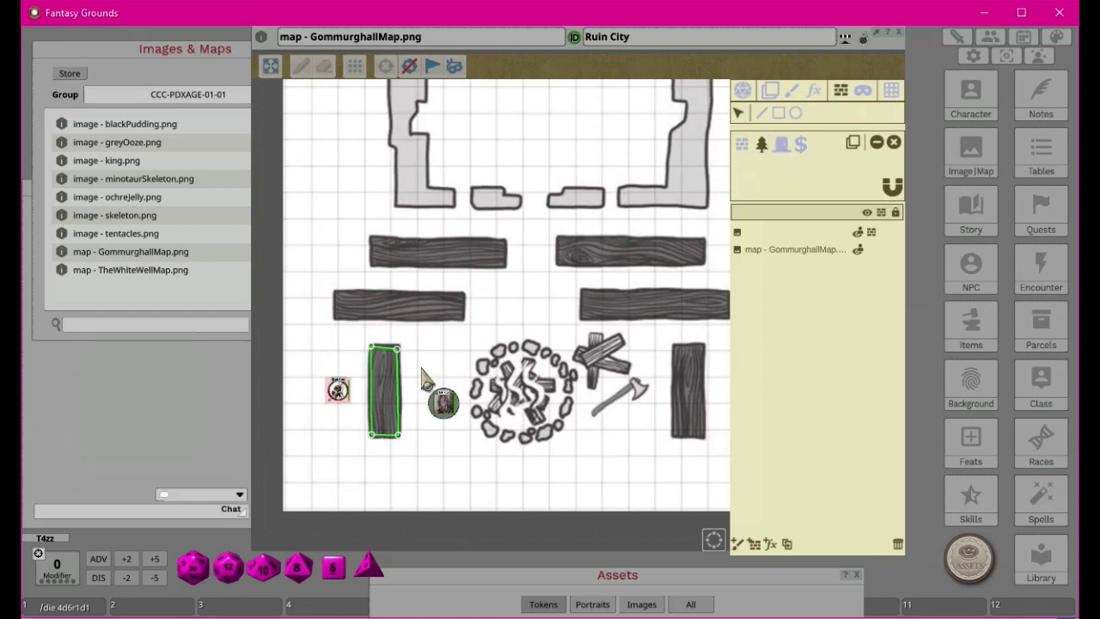
click(742, 90)
click(897, 187)
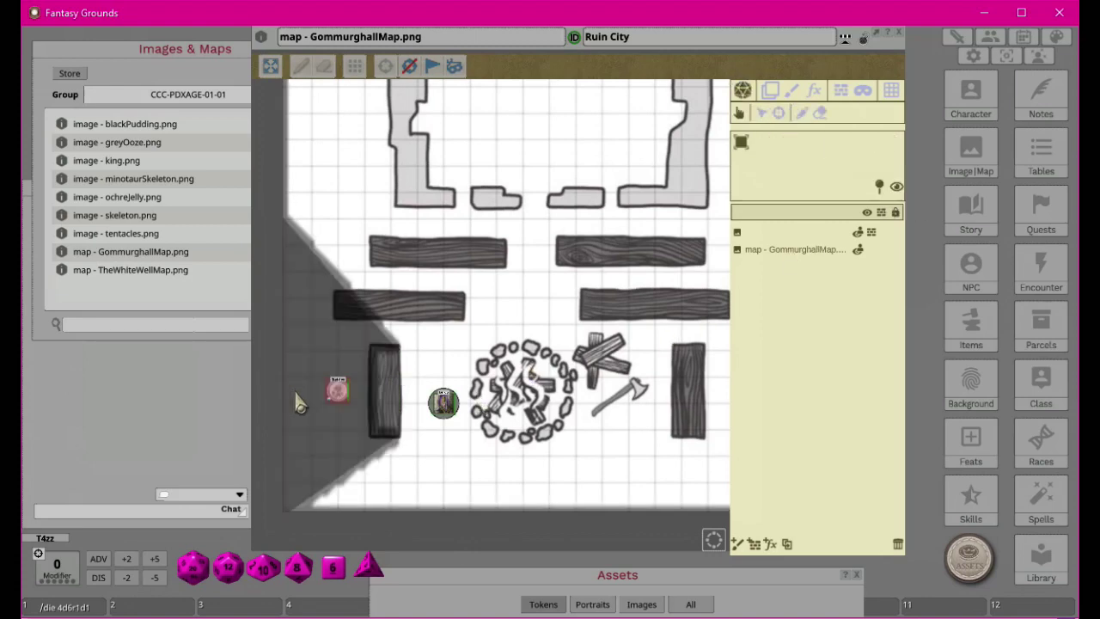
Step: Move the Mercy token up against the vertical beam's right side and toggle the beam's terrain shape off
scroll(416, 389, up, 2)
scroll(416, 389, up, 3)
drag(422, 422, 575, 415)
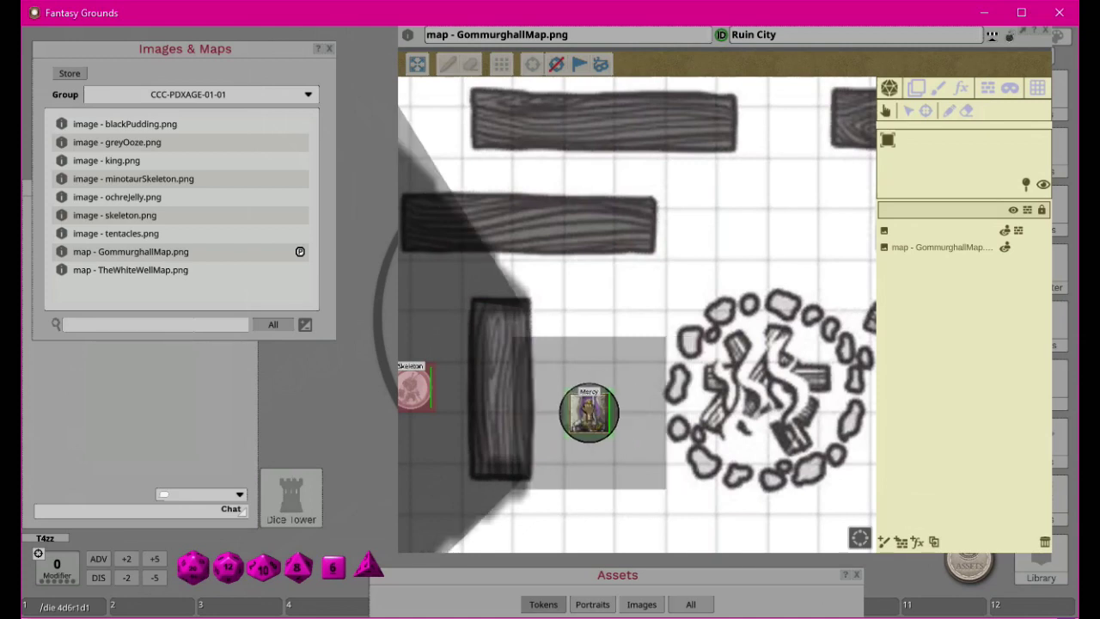
drag(615, 413, 563, 387)
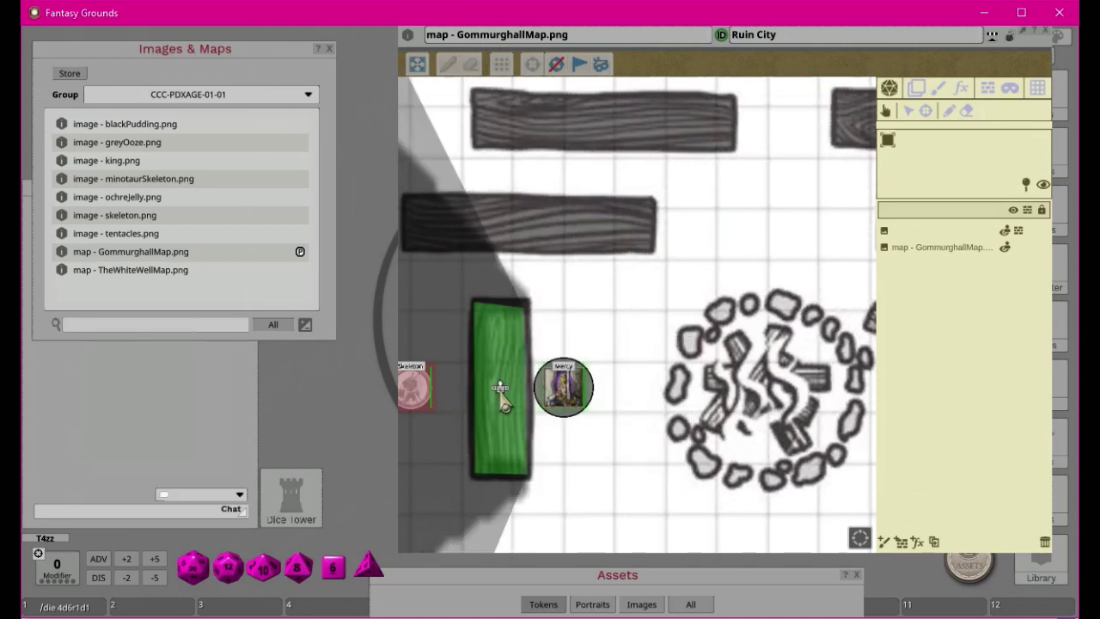
scroll(503, 395, up, 5)
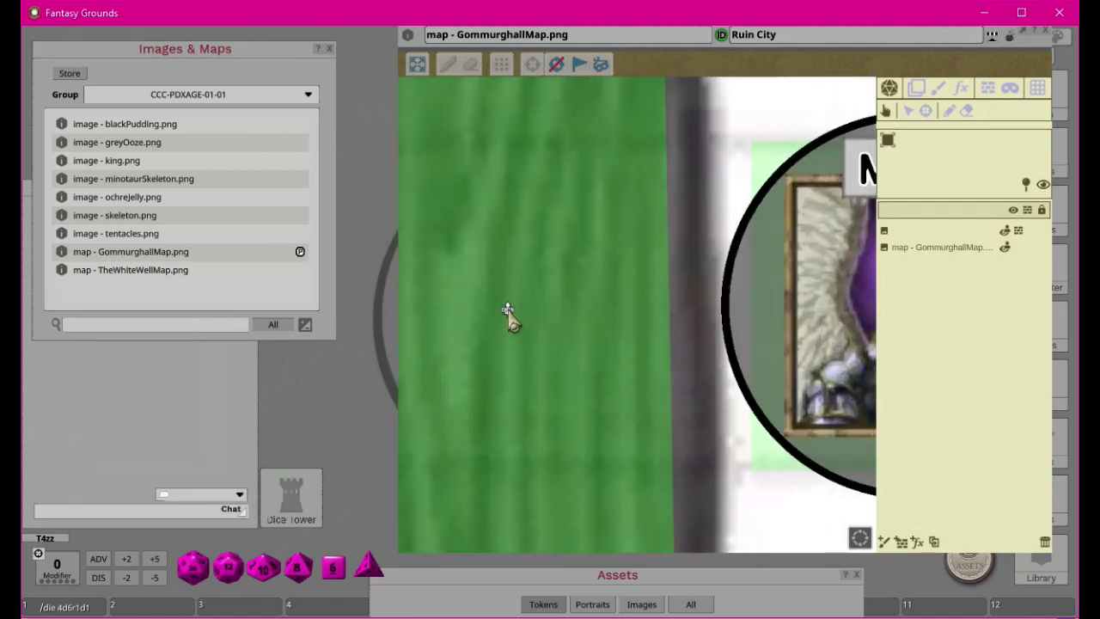
scroll(505, 325, down, 5)
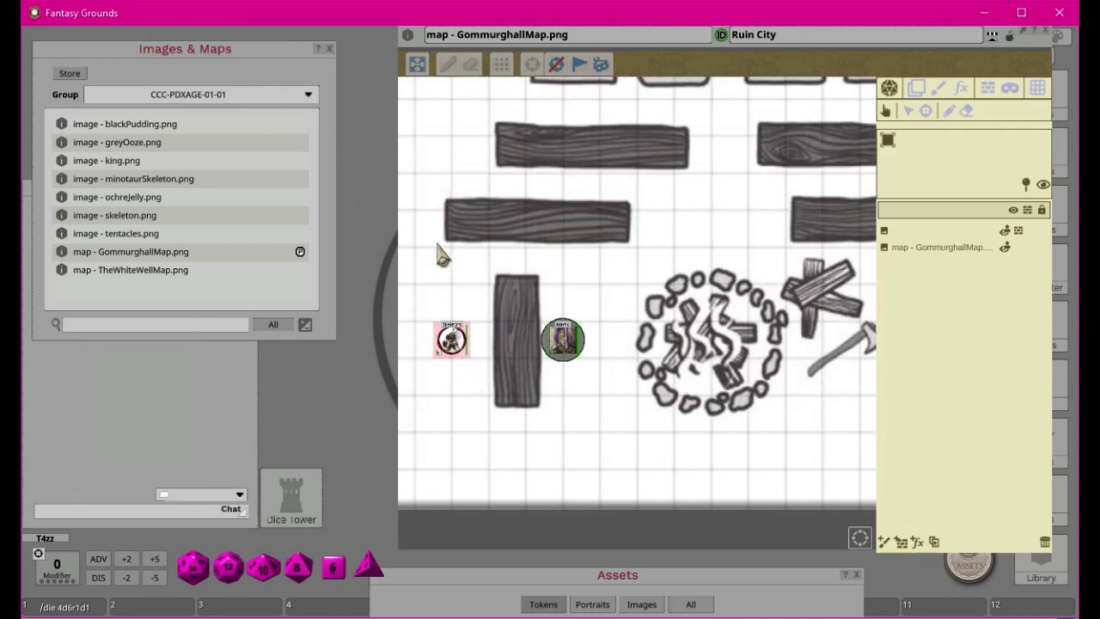
Step: Toggle the vertical beam's terrain shape back on, move the Mercy token onto the beam, and return it to the open floor beside it
double_click(521, 344)
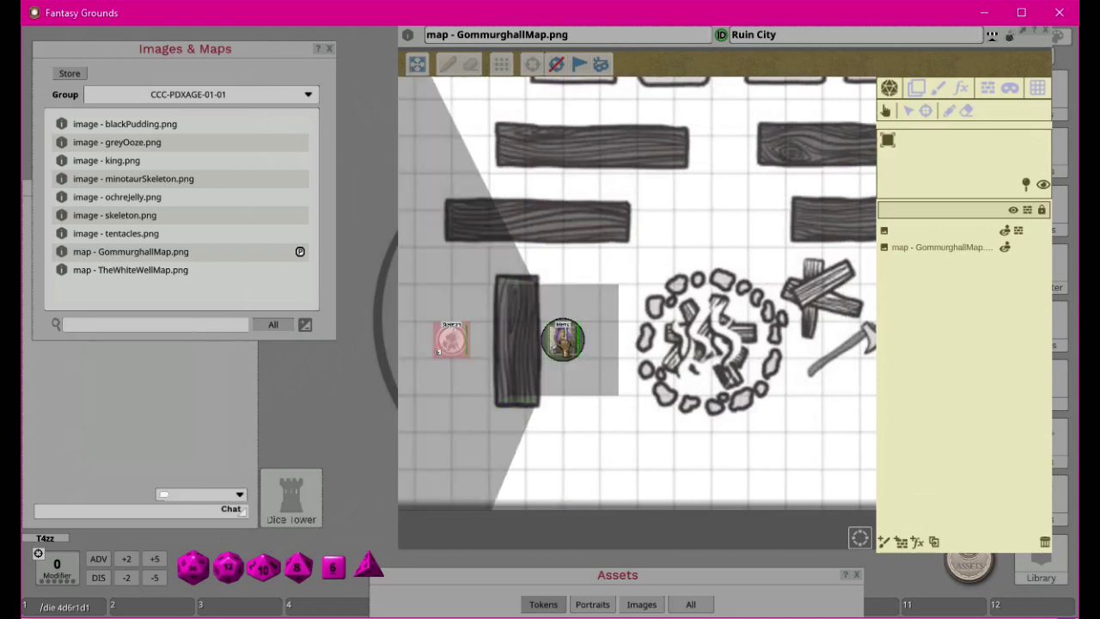
drag(565, 346, 526, 345)
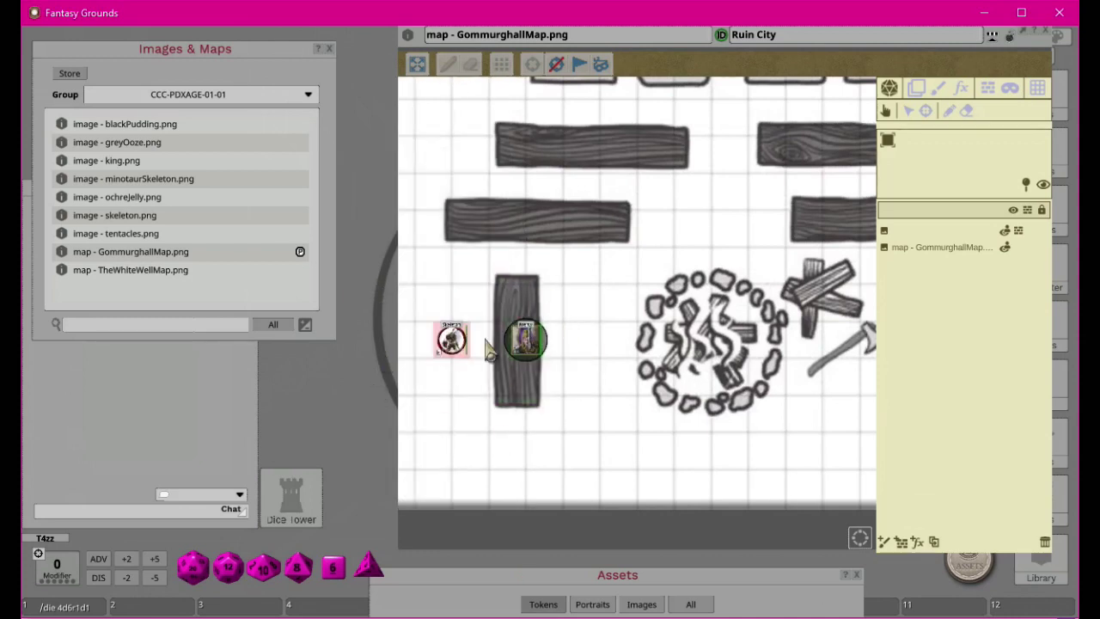
drag(526, 346, 582, 341)
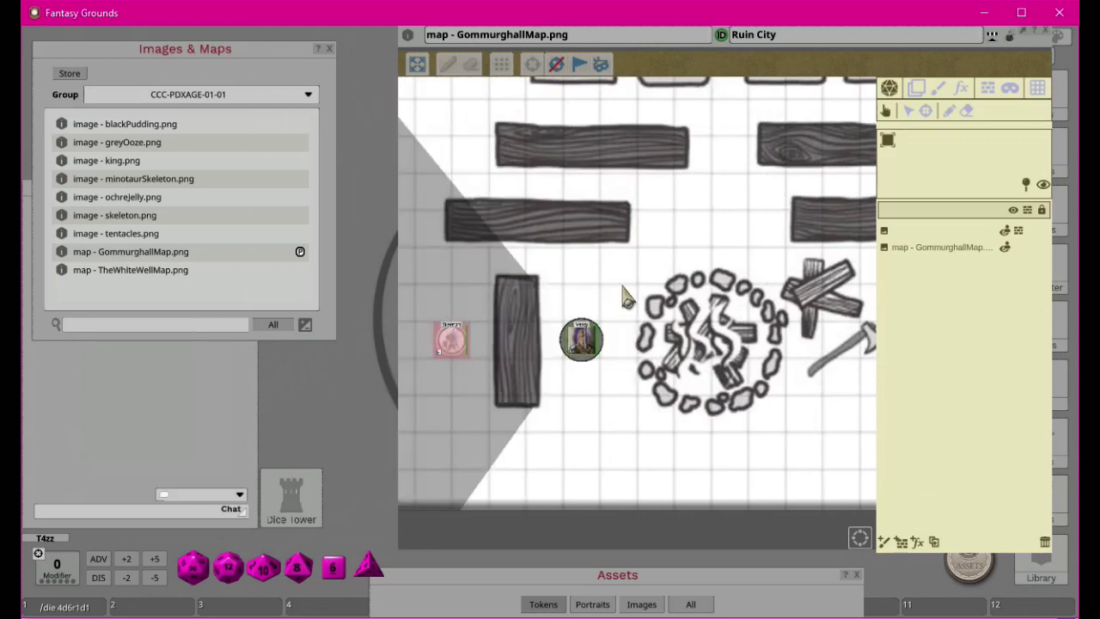
Step: Turn off line of sight and draw a rectangular door across the central gap in the building's lower wall
scroll(676, 200, up, 3)
scroll(678, 210, down, 5)
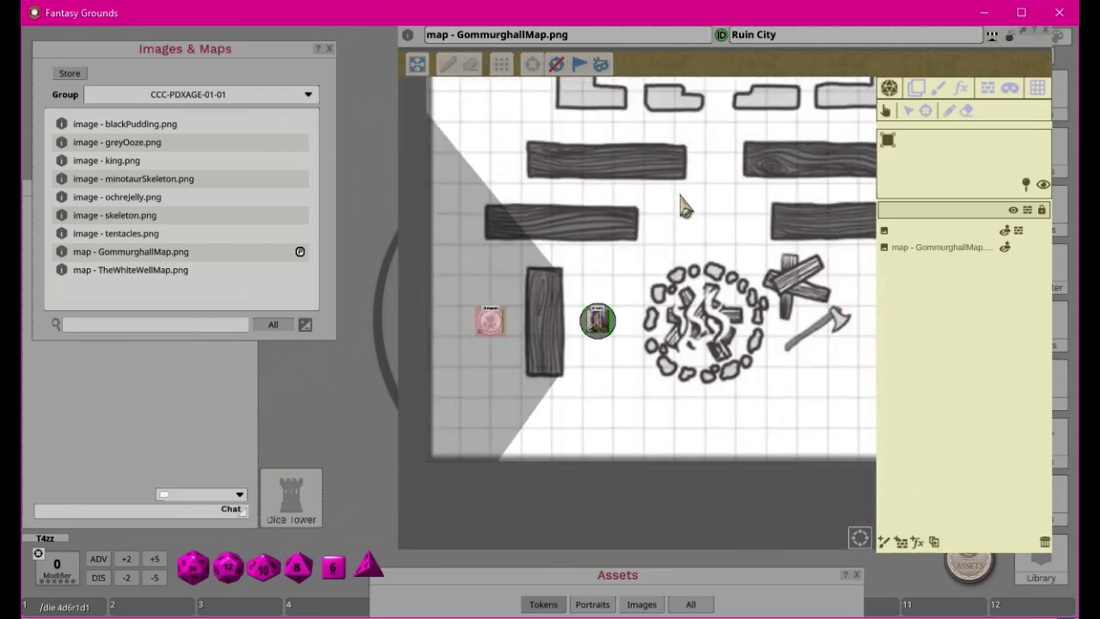
drag(703, 140, 604, 304)
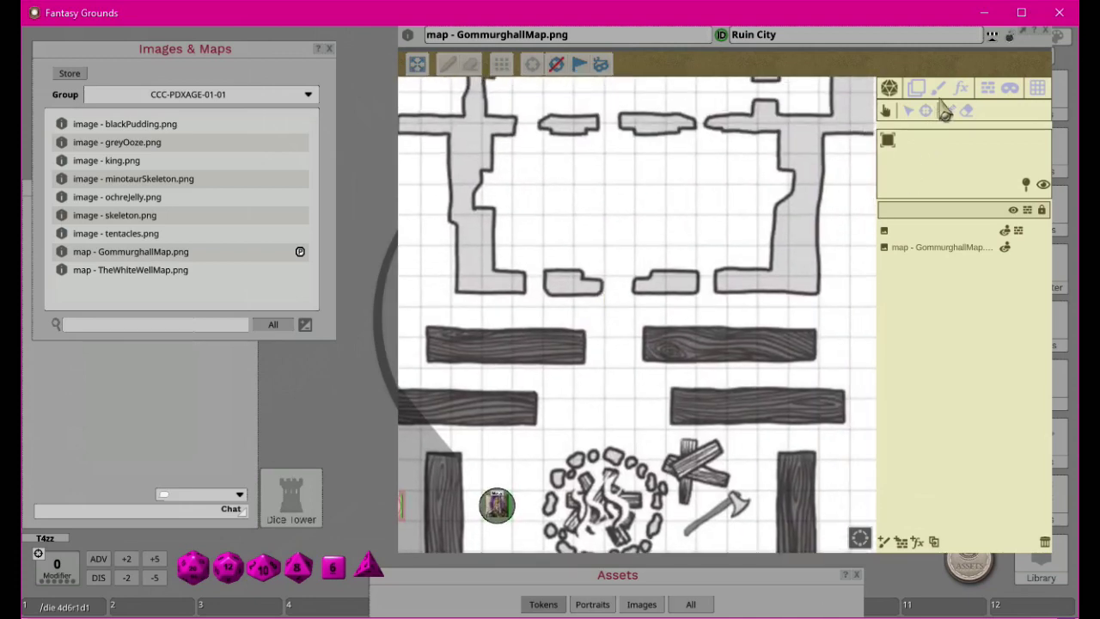
click(1043, 184)
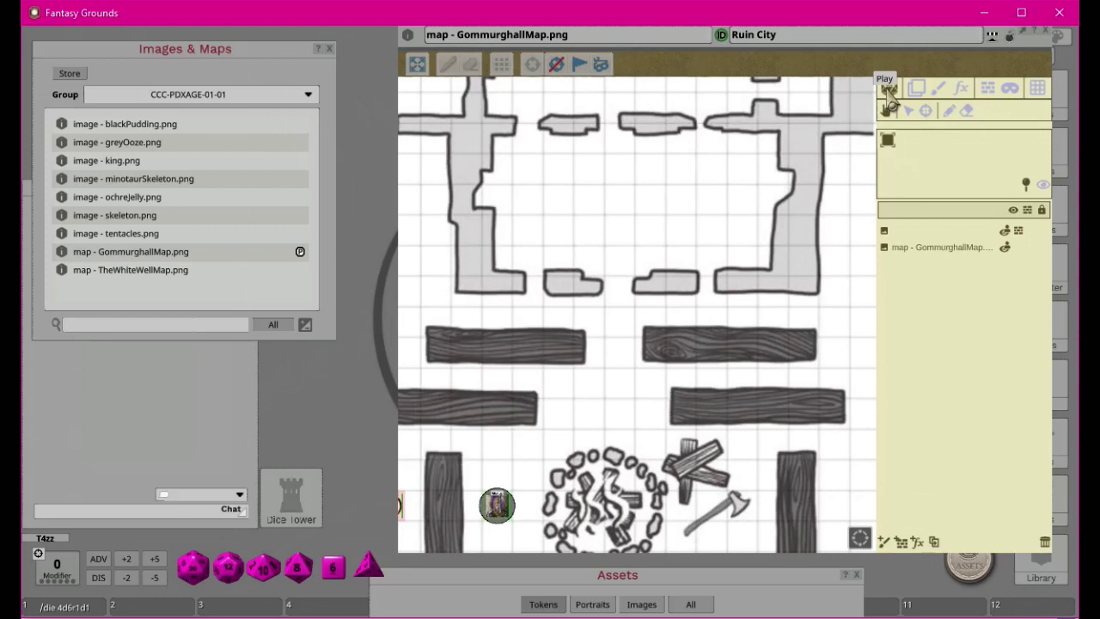
click(989, 93)
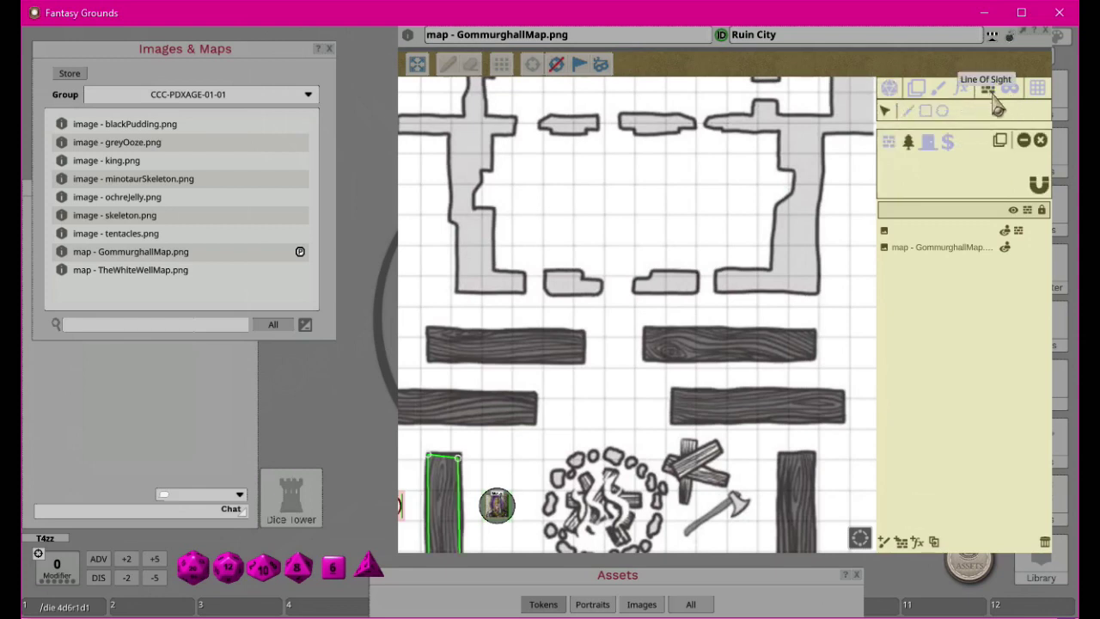
click(928, 142)
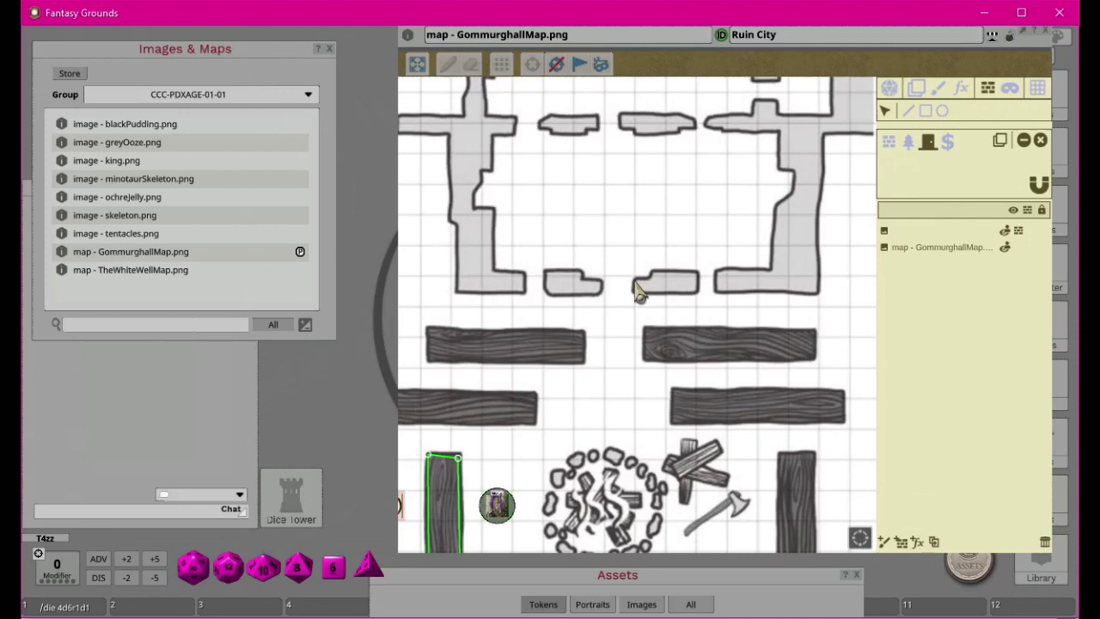
click(909, 111)
click(926, 111)
drag(599, 286, 640, 299)
scroll(632, 292, up, 10)
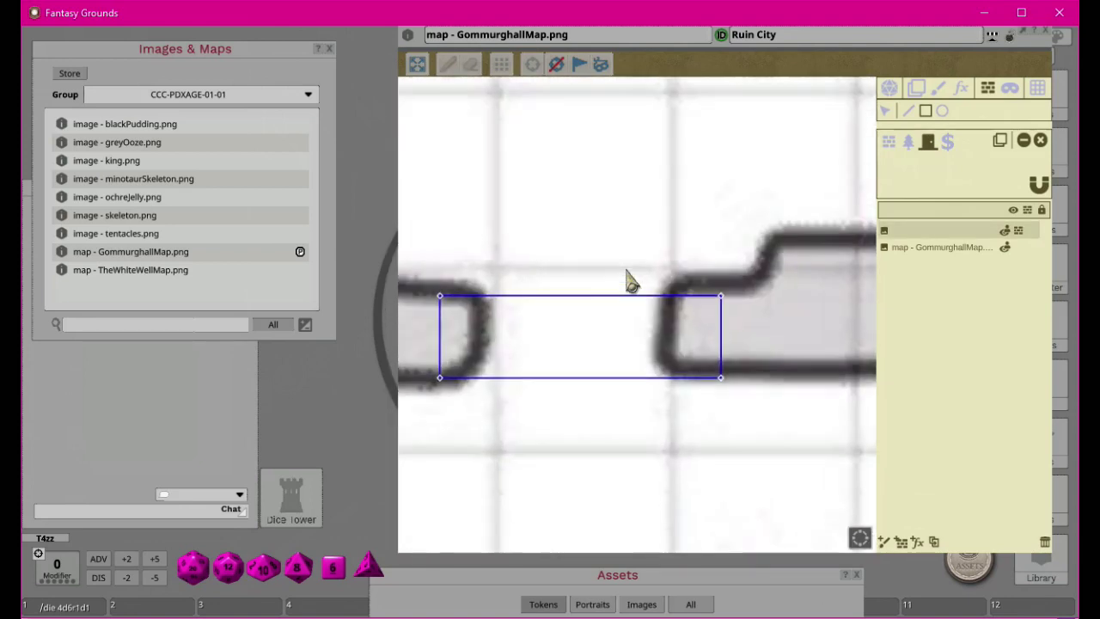
scroll(628, 275, down, 1)
drag(553, 438, 633, 355)
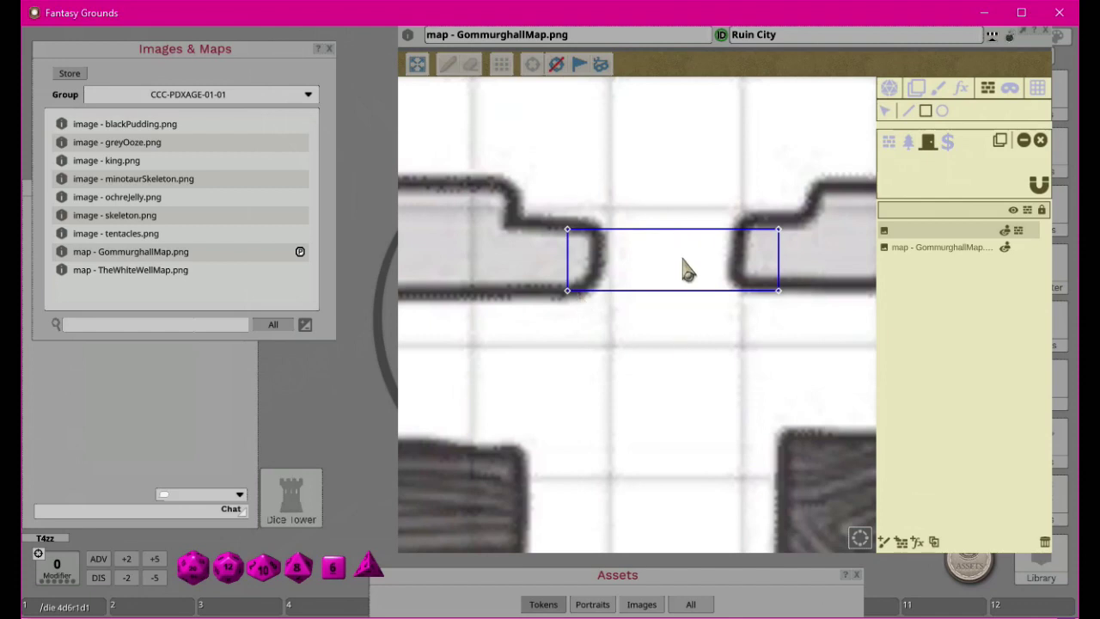
scroll(700, 358, down, 5)
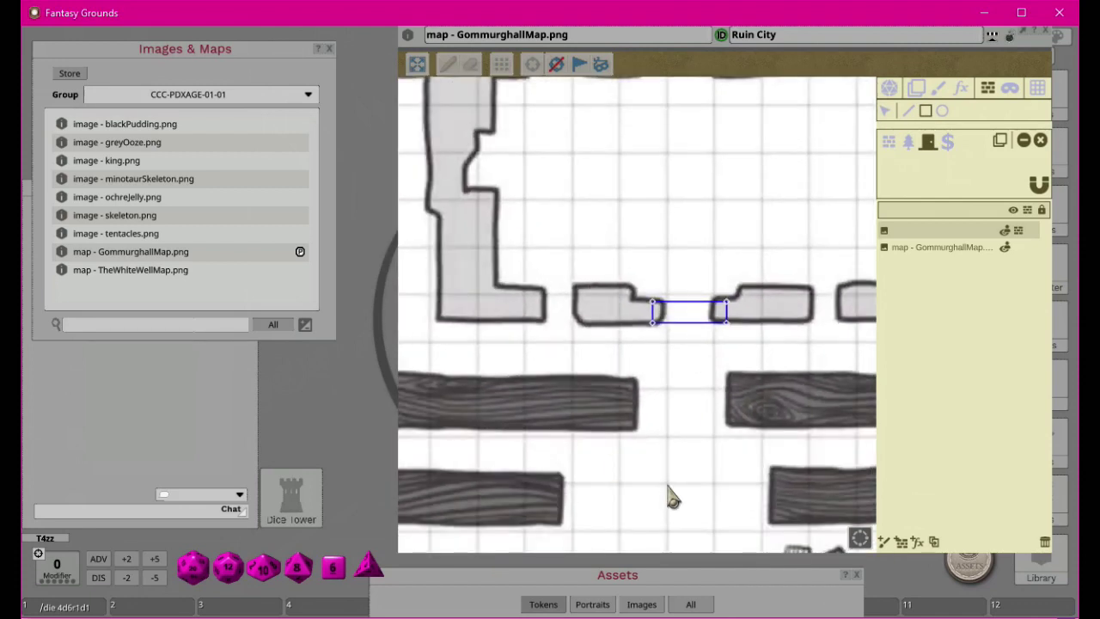
Step: Discard the stray rectangle over the fire pit, return to play mode, and re-enable line of sight
drag(680, 413, 646, 321)
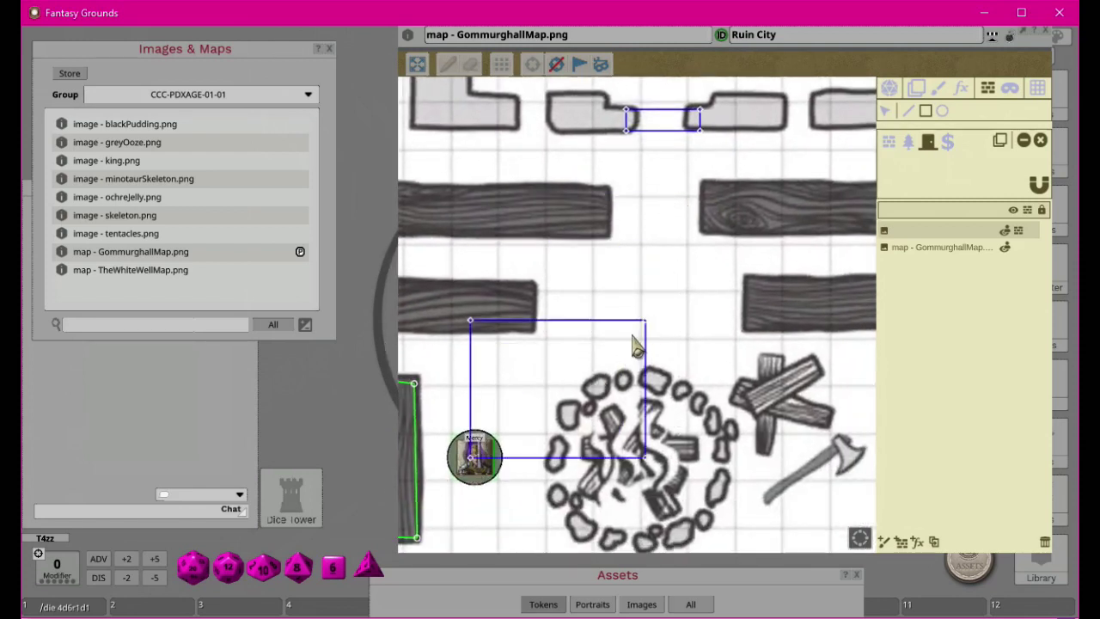
click(676, 333)
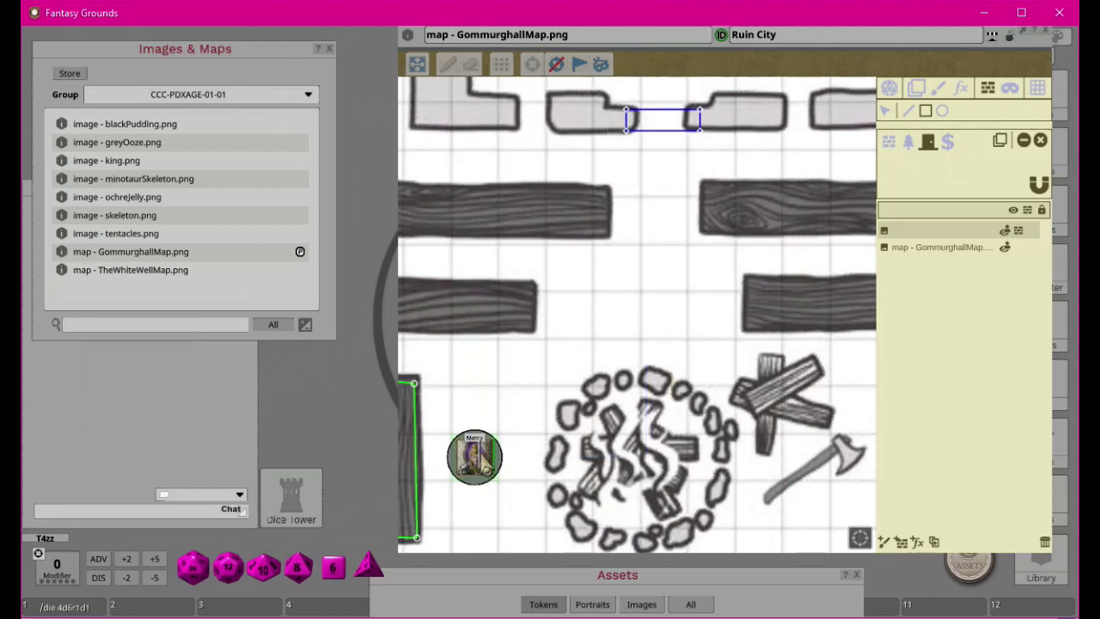
click(885, 112)
mouse_move(465, 462)
mouse_down()
mouse_move(587, 308)
mouse_move(522, 430)
mouse_up()
click(889, 88)
click(1043, 188)
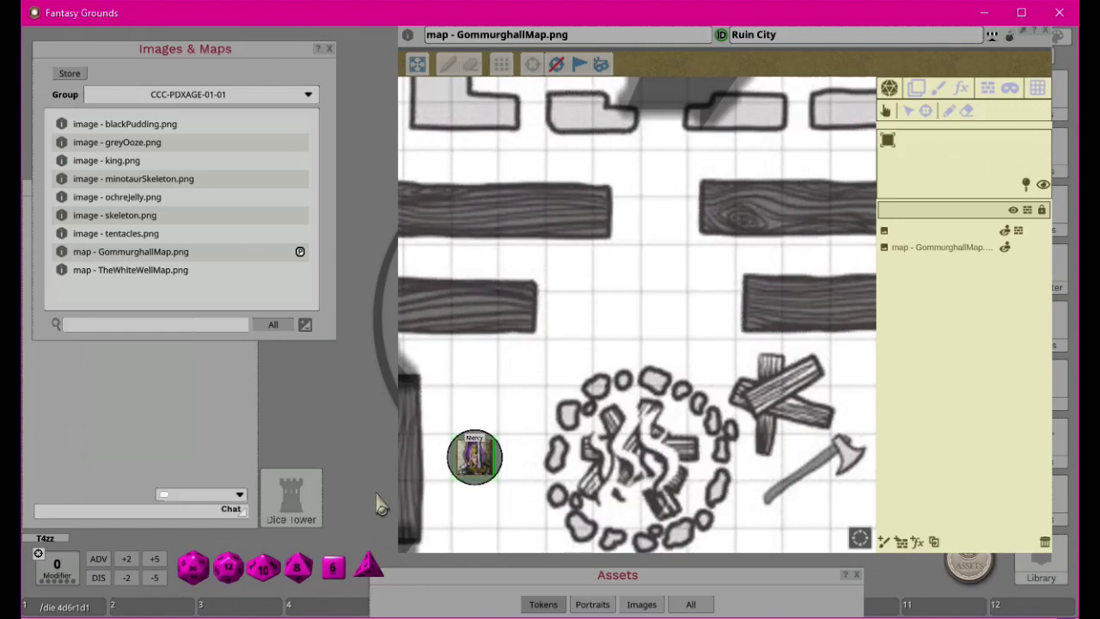
Step: Move the Mercy token up between the horizontal beams below the new door and open the door
drag(474, 458, 636, 264)
scroll(778, 181, down, 3)
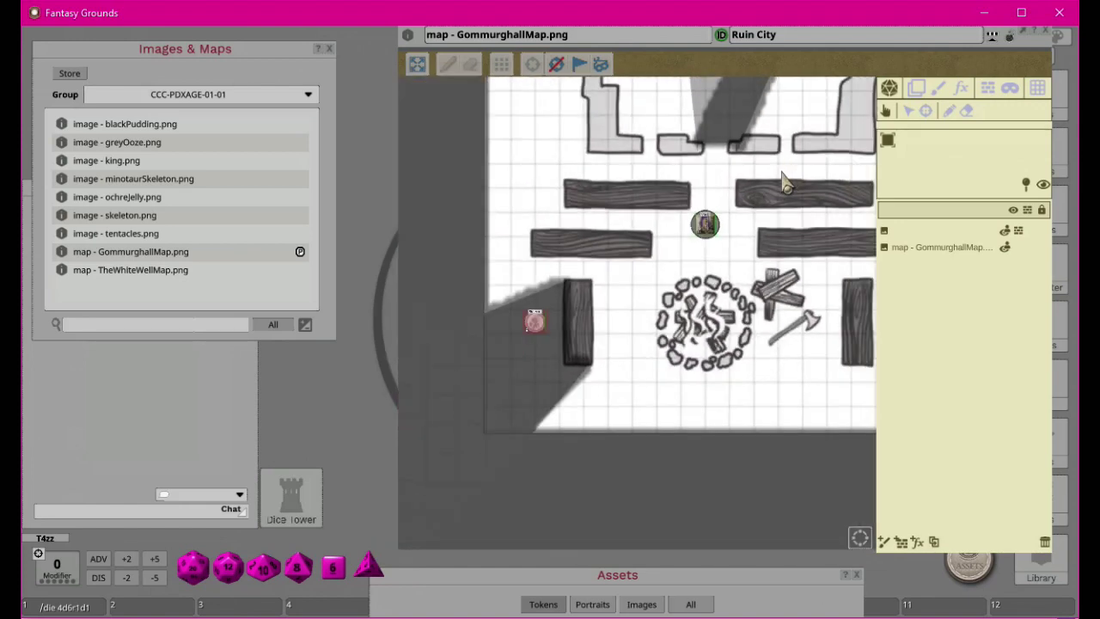
drag(780, 164, 670, 294)
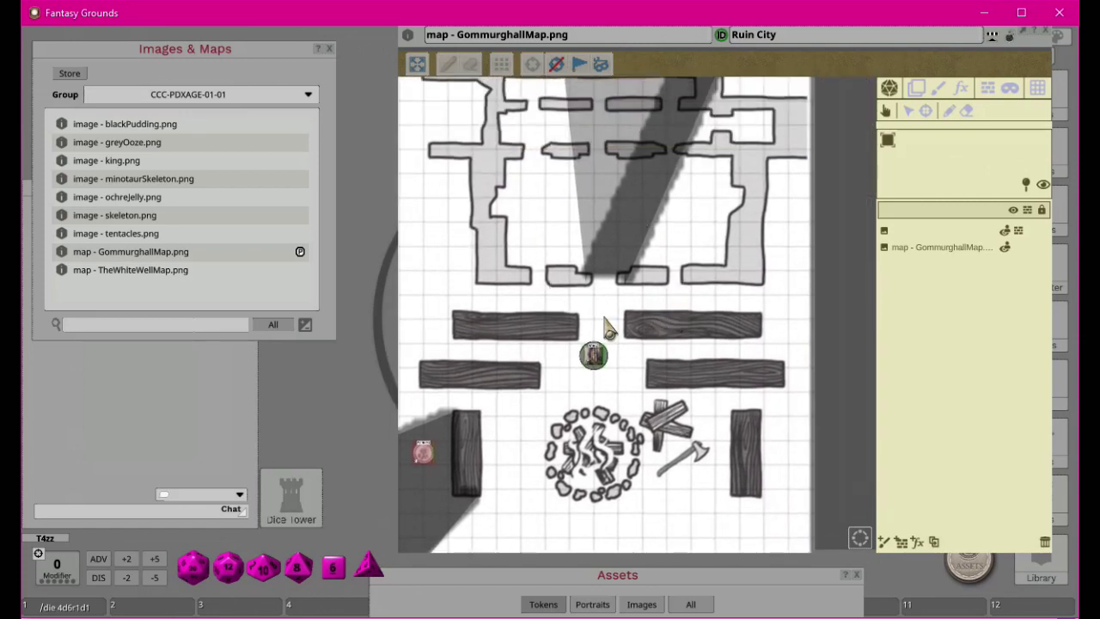
drag(599, 385, 619, 344)
click(606, 282)
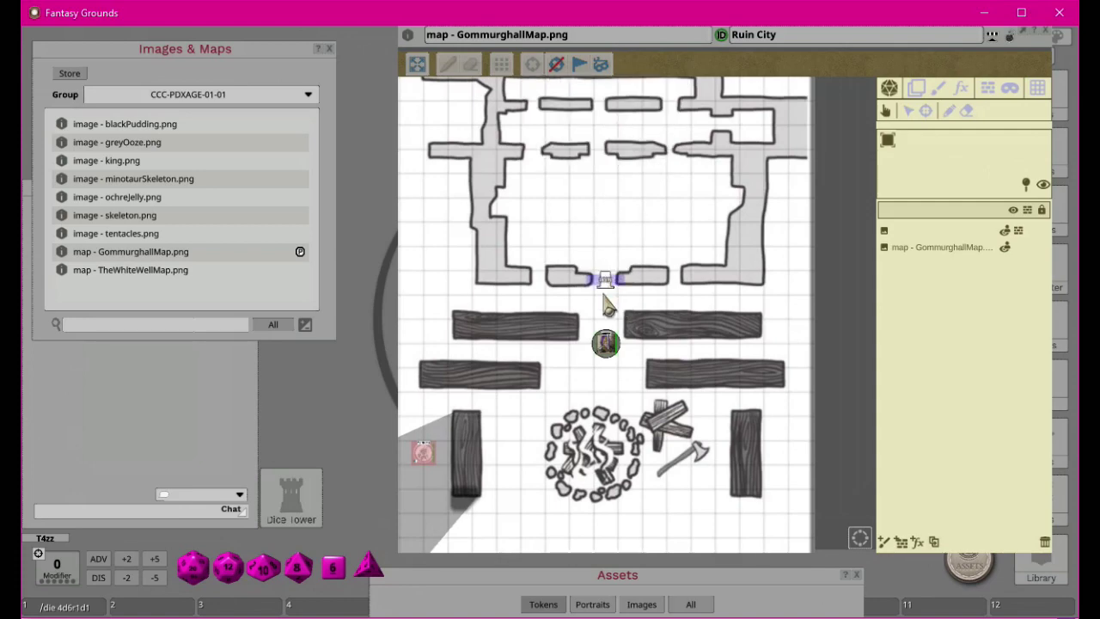
Step: Shift the map window left, move the Mercy token one square down to the right, and close the door
drag(596, 459, 558, 455)
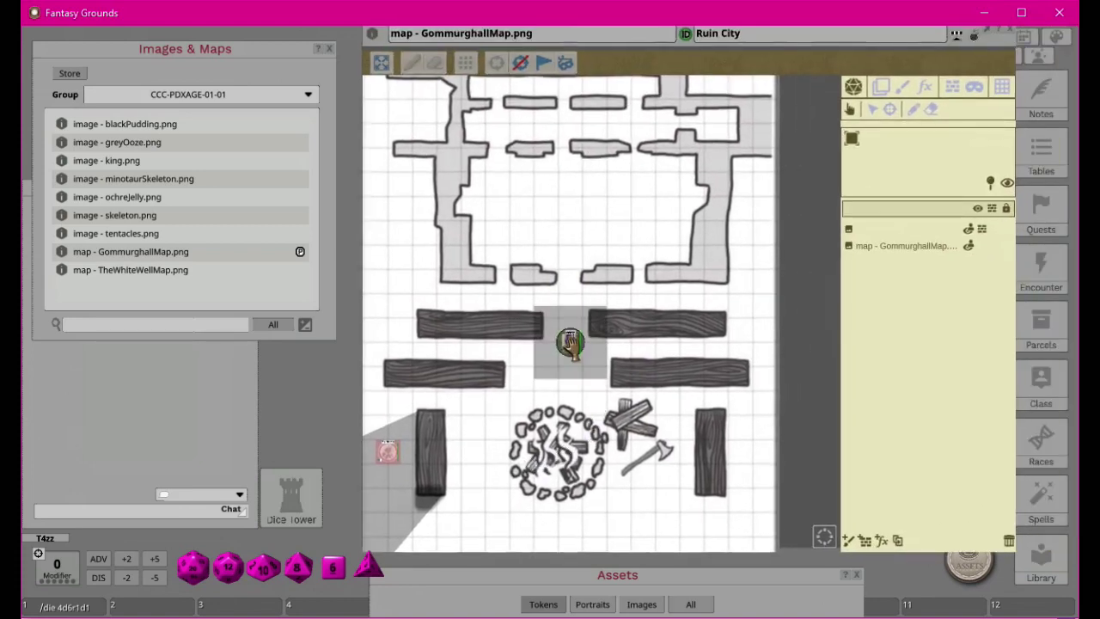
mouse_move(575, 349)
mouse_down()
mouse_move(655, 329)
mouse_move(500, 358)
mouse_move(584, 356)
mouse_up()
click(571, 280)
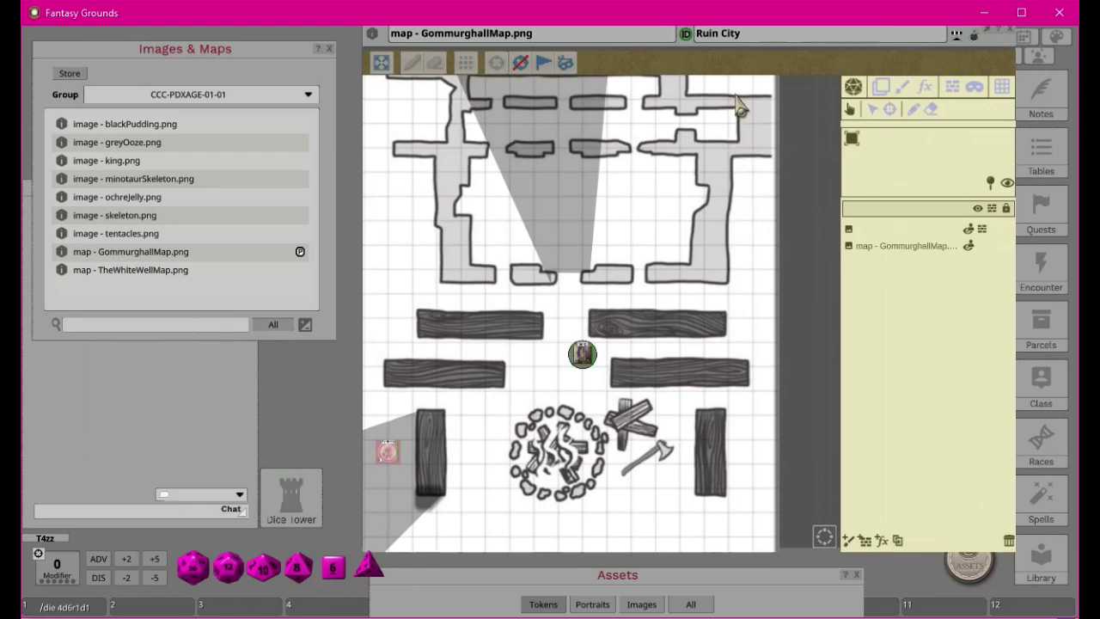
Step: Turn off line of sight and draw a rectangular secret door over the end wall of the building's right-hand corridor
click(1006, 184)
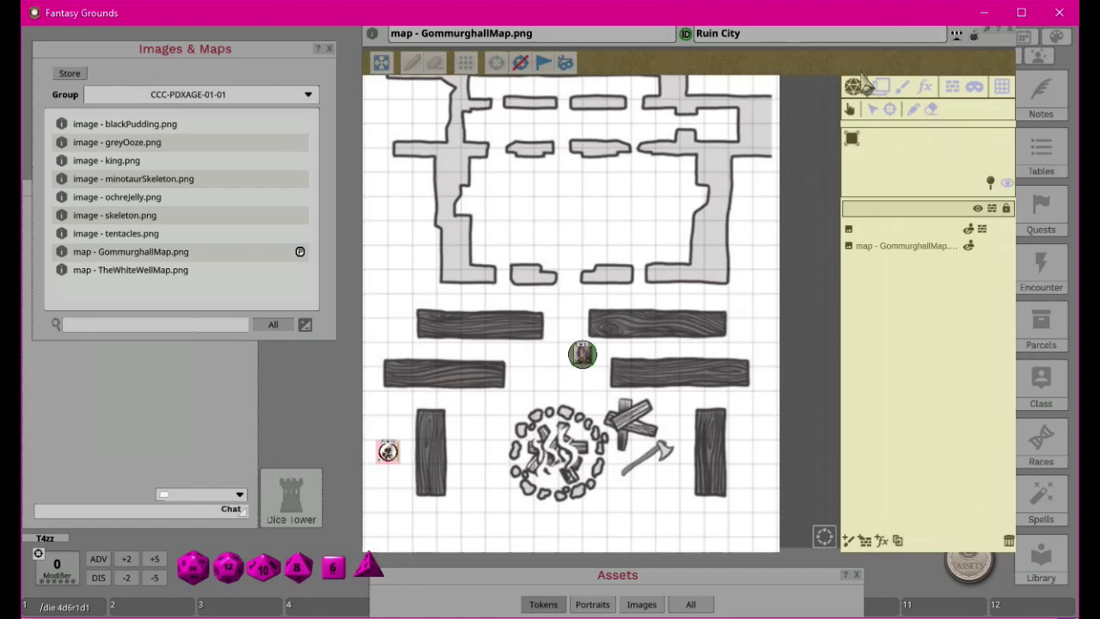
click(952, 87)
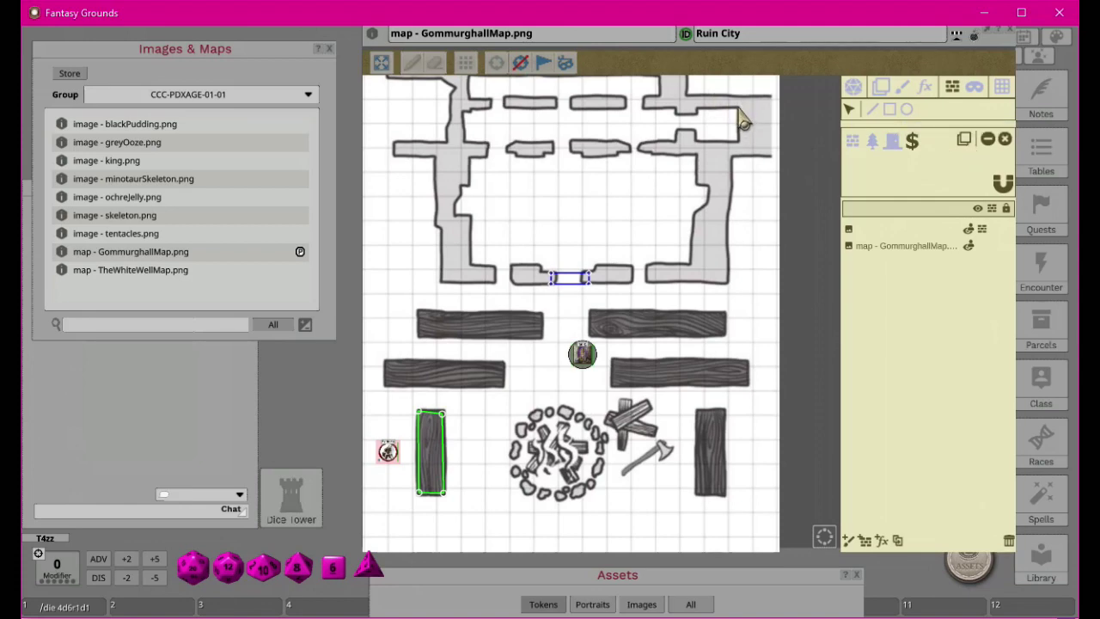
click(890, 110)
scroll(718, 144, up, 3)
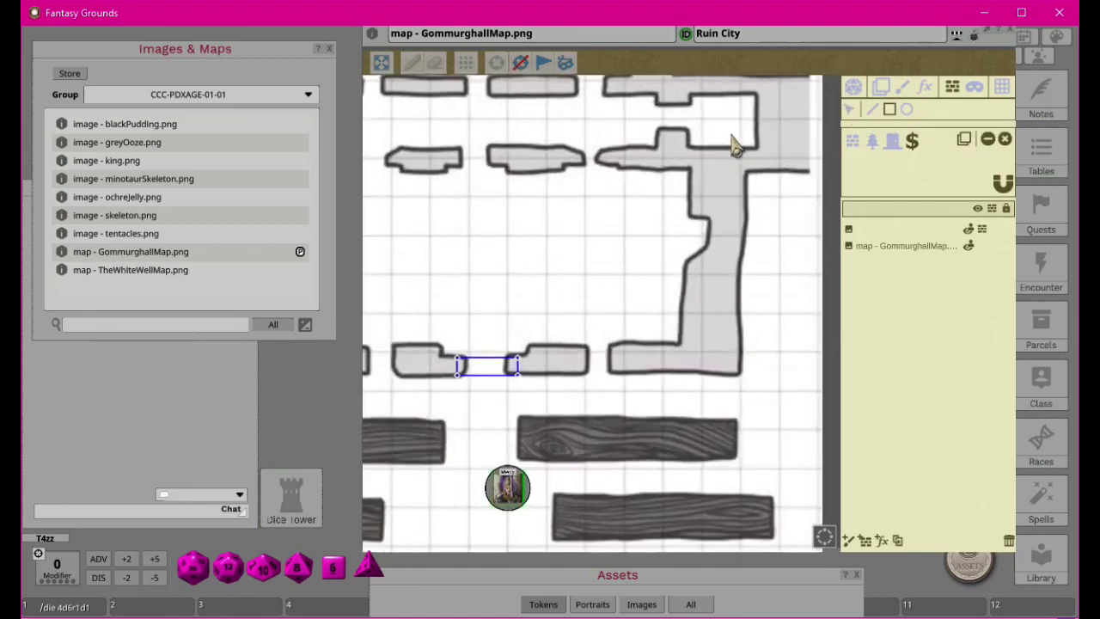
scroll(720, 145, up, 8)
scroll(628, 295, up, 1)
scroll(566, 284, down, 1)
scroll(533, 241, down, 1)
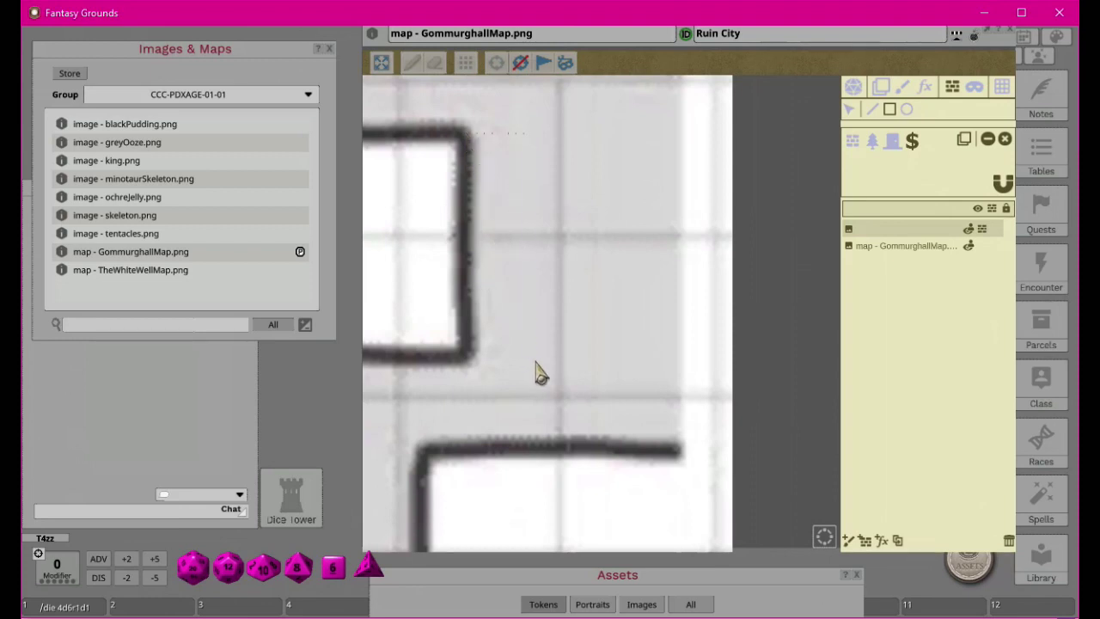
drag(536, 362, 534, 361)
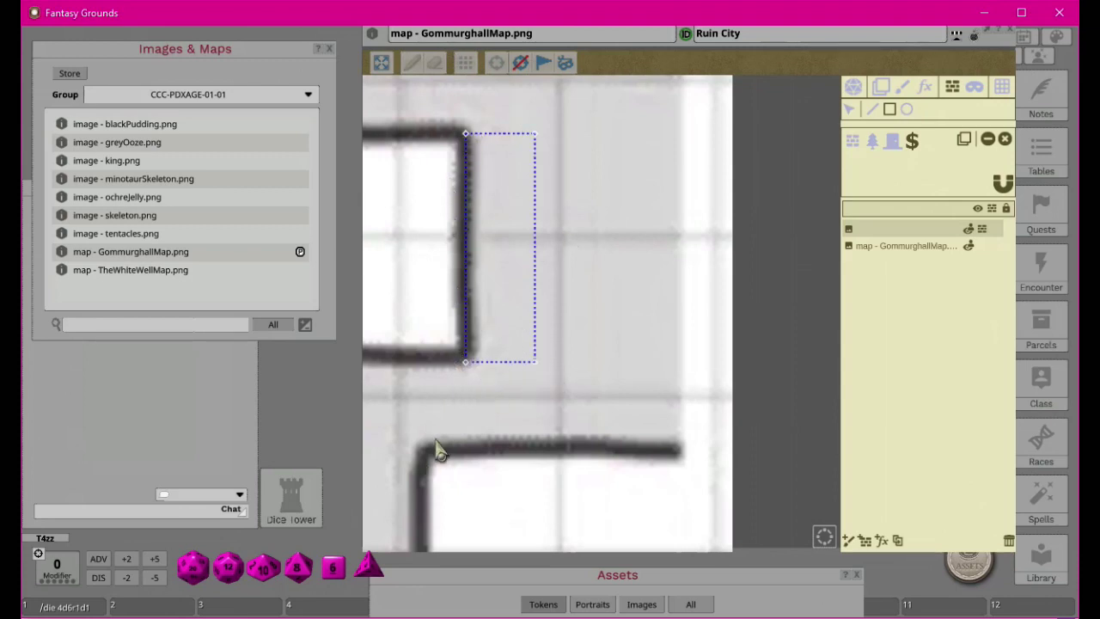
Step: Examine the door outline in the building's lower wall against the secret door outline at the corridor's right end
scroll(472, 462, down, 5)
drag(474, 459, 753, 263)
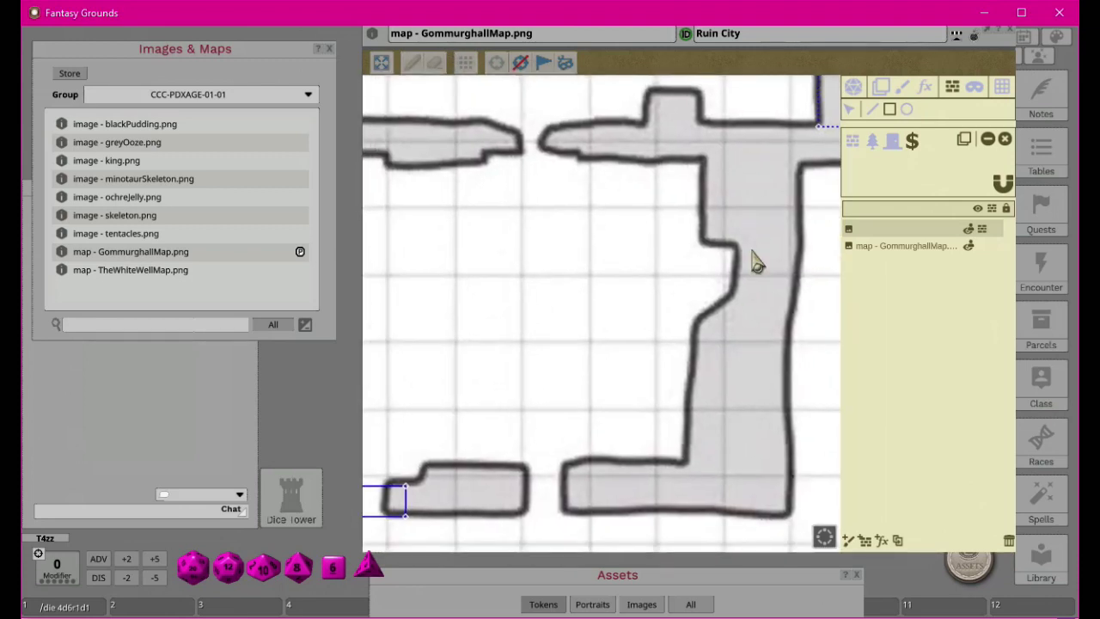
drag(530, 474, 671, 386)
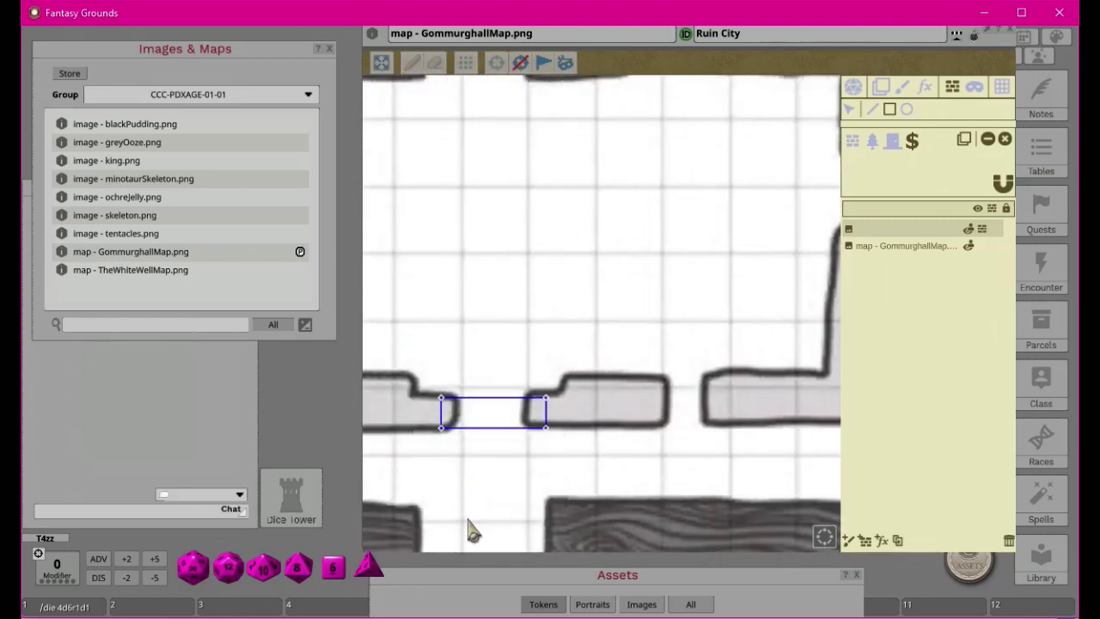
drag(472, 528, 675, 266)
drag(535, 478, 574, 311)
drag(666, 151, 621, 535)
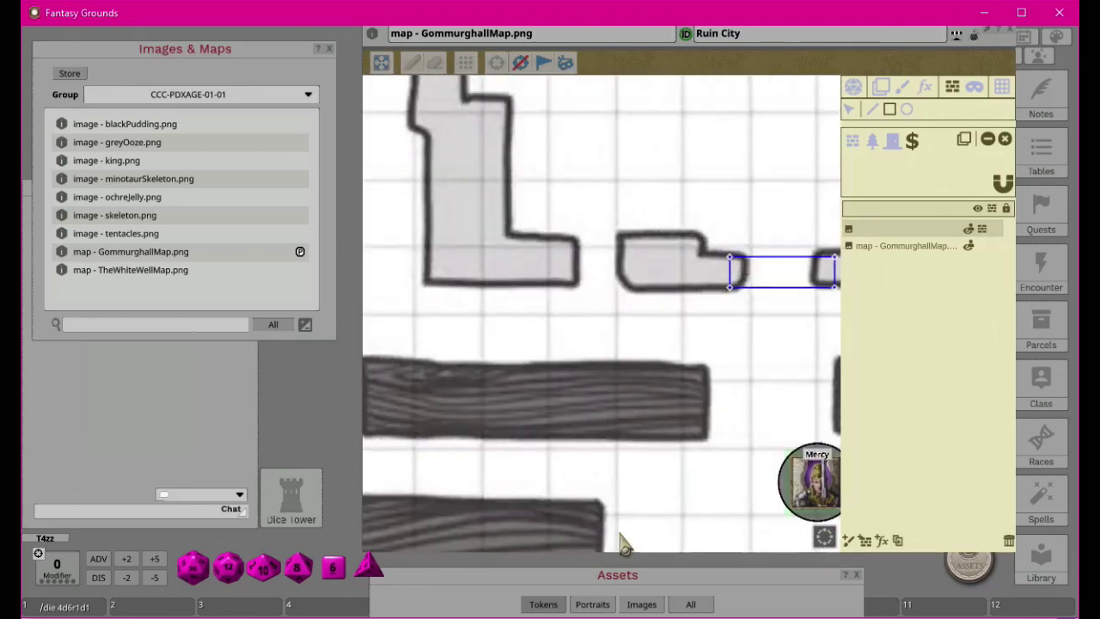
drag(754, 379, 462, 524)
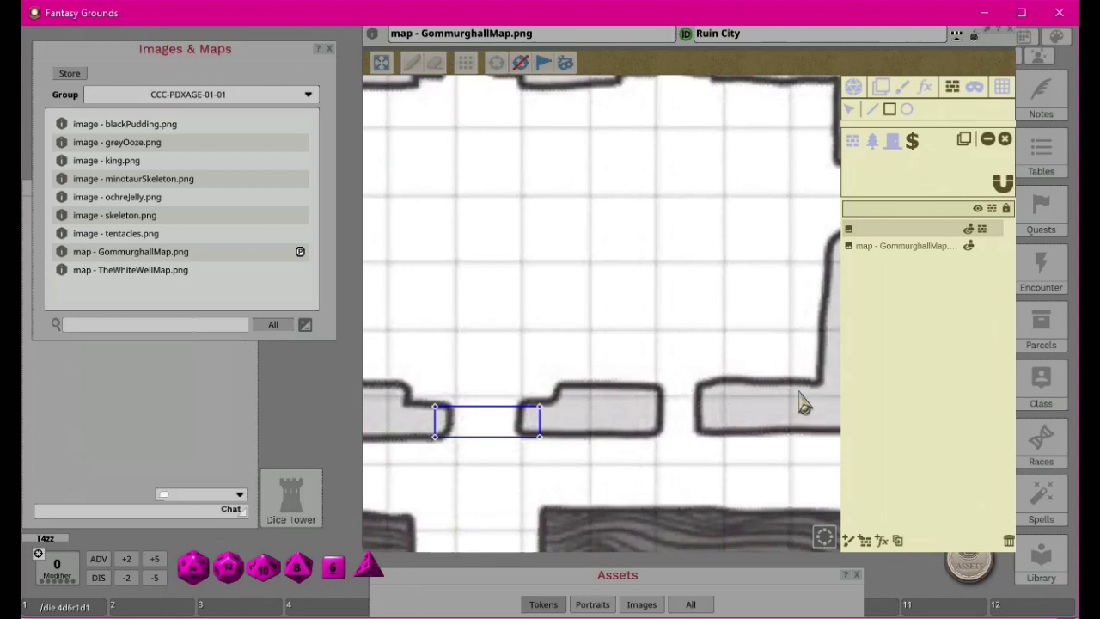
drag(797, 401, 455, 614)
drag(573, 402, 541, 550)
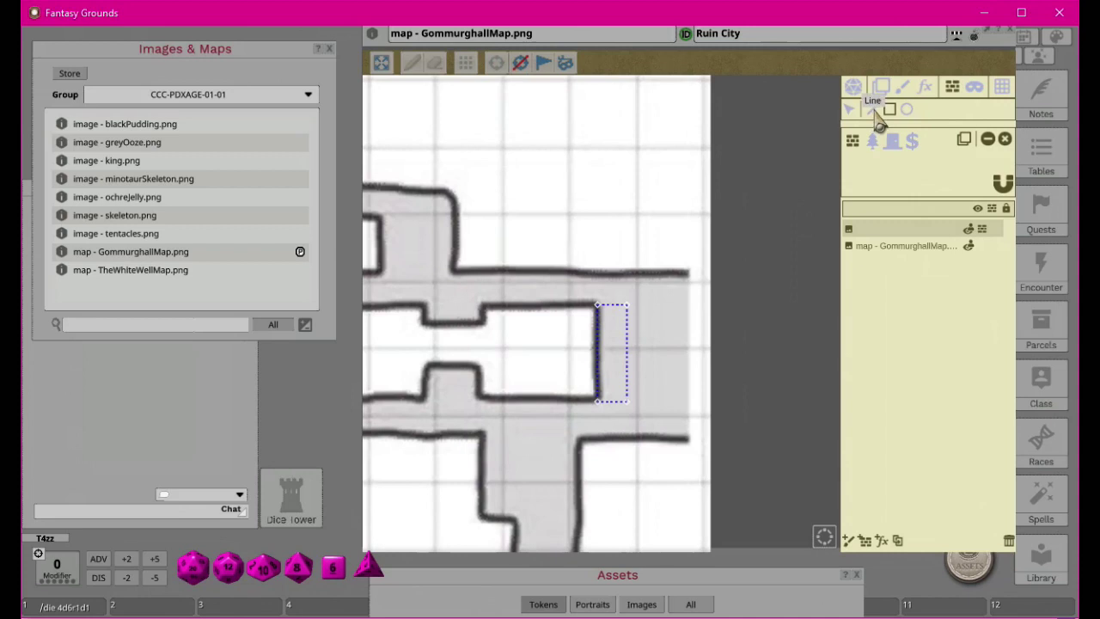
Step: Outline the wall section above the secret door with a closed four-point line-of-sight wall reaching the building's right edge
click(874, 110)
click(594, 275)
click(688, 276)
click(688, 304)
click(599, 306)
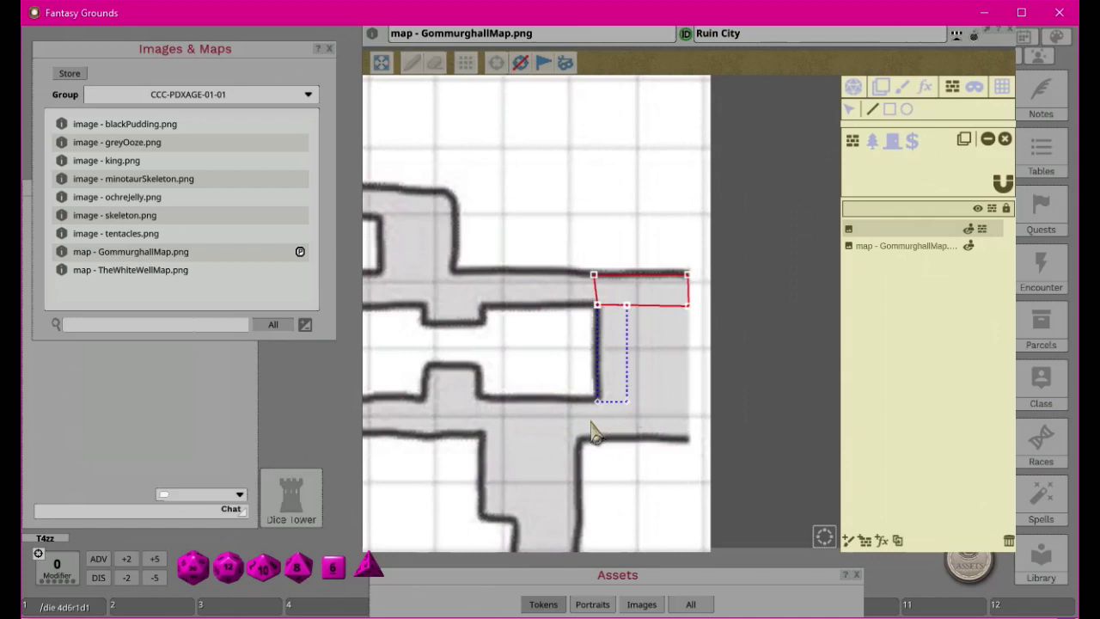
Step: Outline the wall section below the secret door with a matching four-point line-of-sight wall shape
click(689, 404)
click(686, 442)
click(599, 440)
click(597, 401)
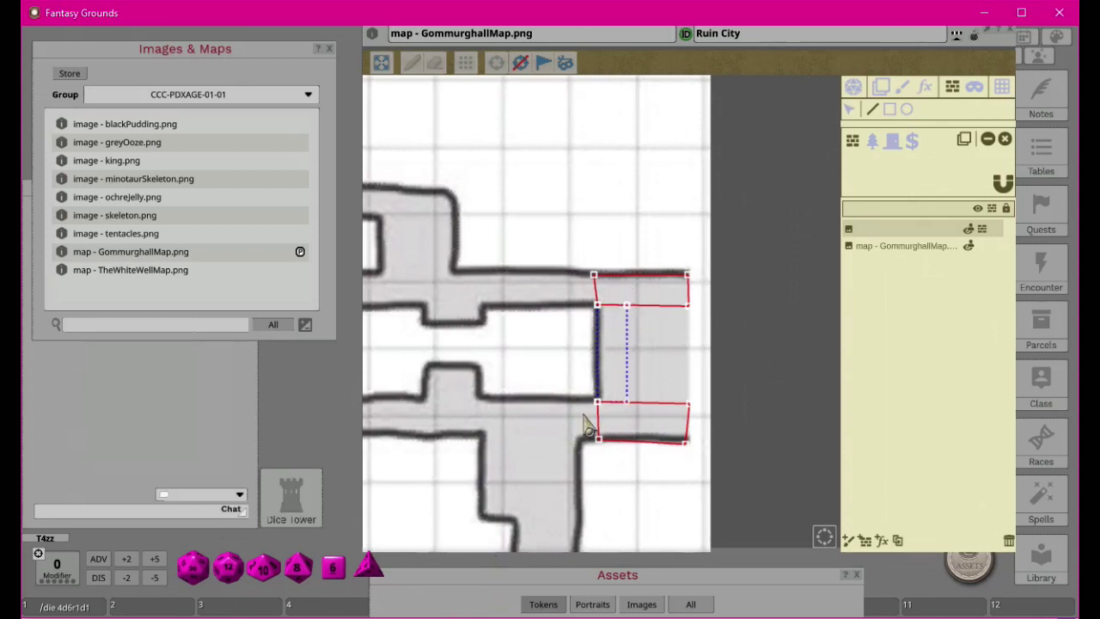
Step: Discard the stray wall line, return to play mode, move the Mercy token beside the secret door, and re-enable line of sight
scroll(584, 423, down, 4)
drag(492, 497, 617, 361)
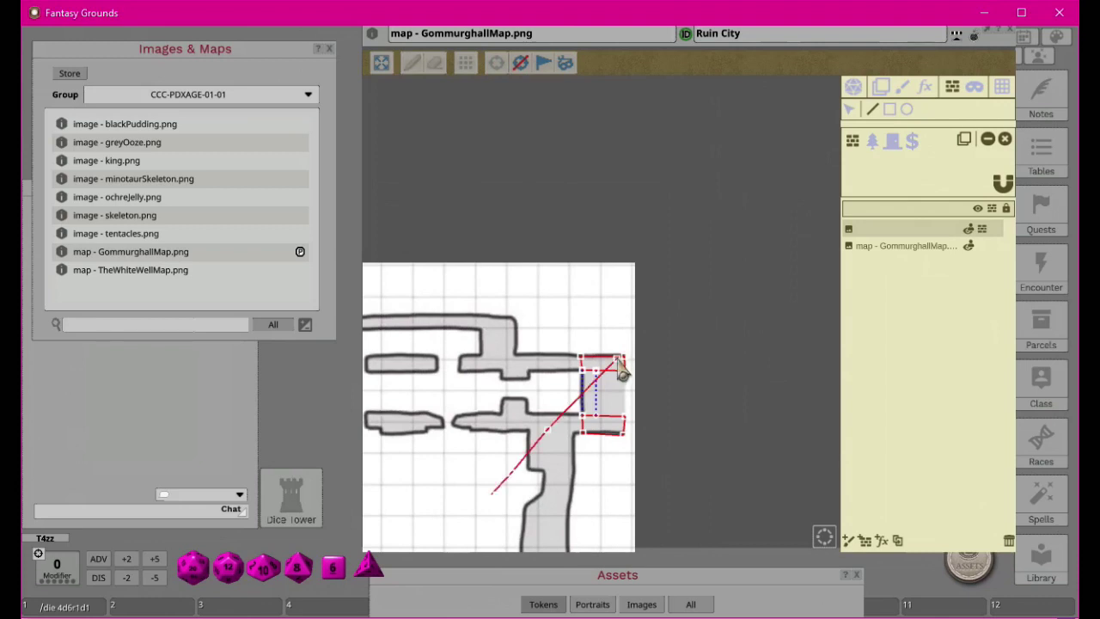
click(559, 483)
drag(687, 442, 839, 270)
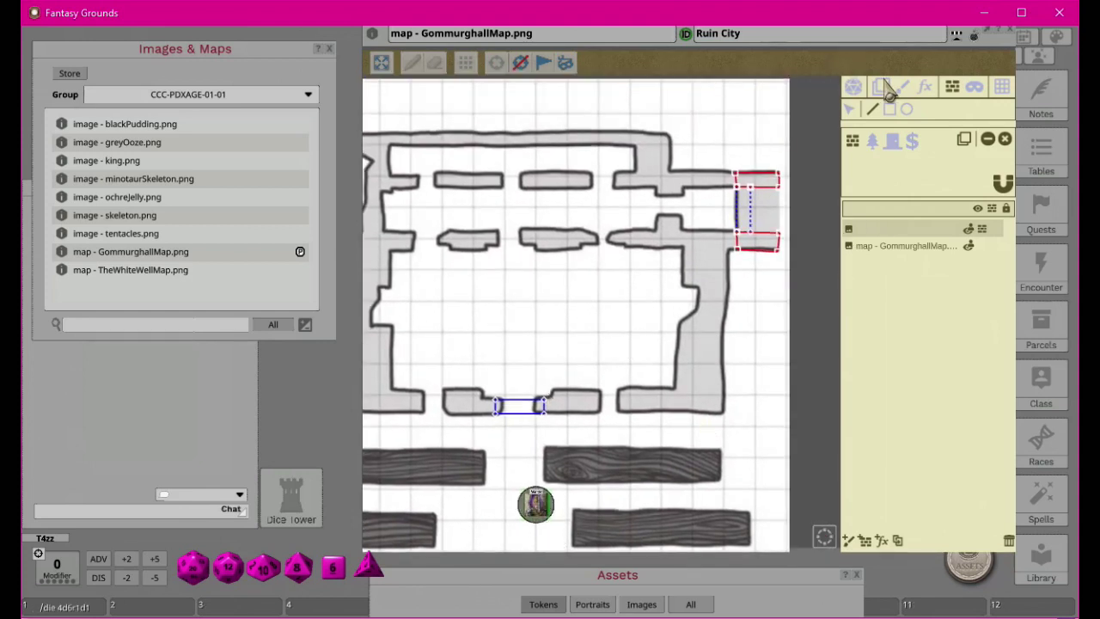
click(853, 87)
drag(558, 501, 713, 213)
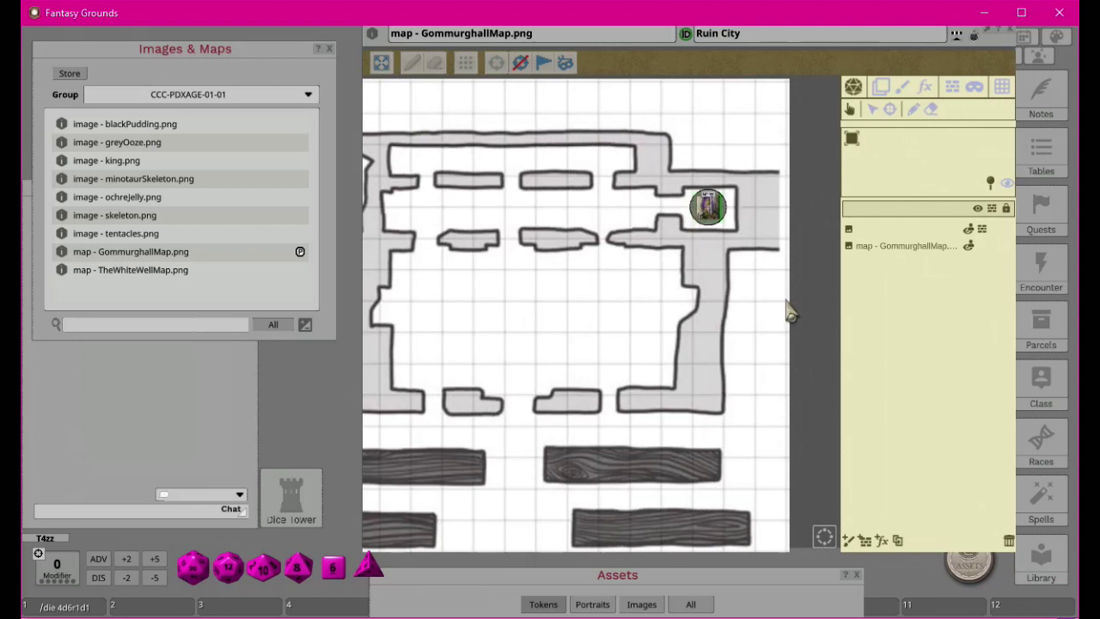
click(1007, 185)
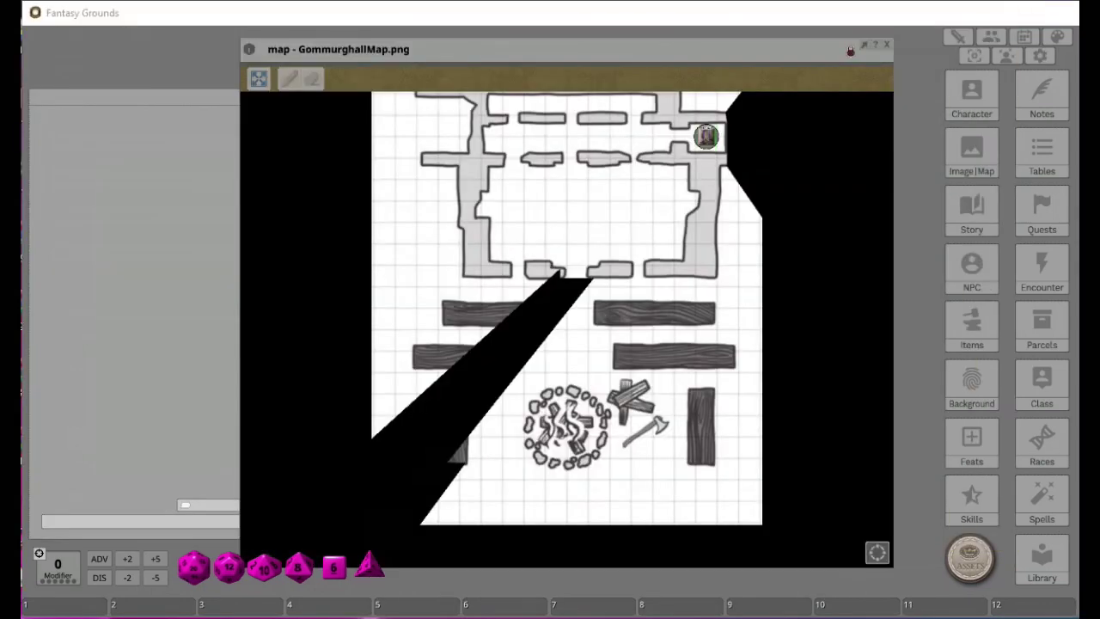
Step: Check Mercy's spot in the player view, then open the secret door at the corridor's end from the GM's map
key(alt+Tab)
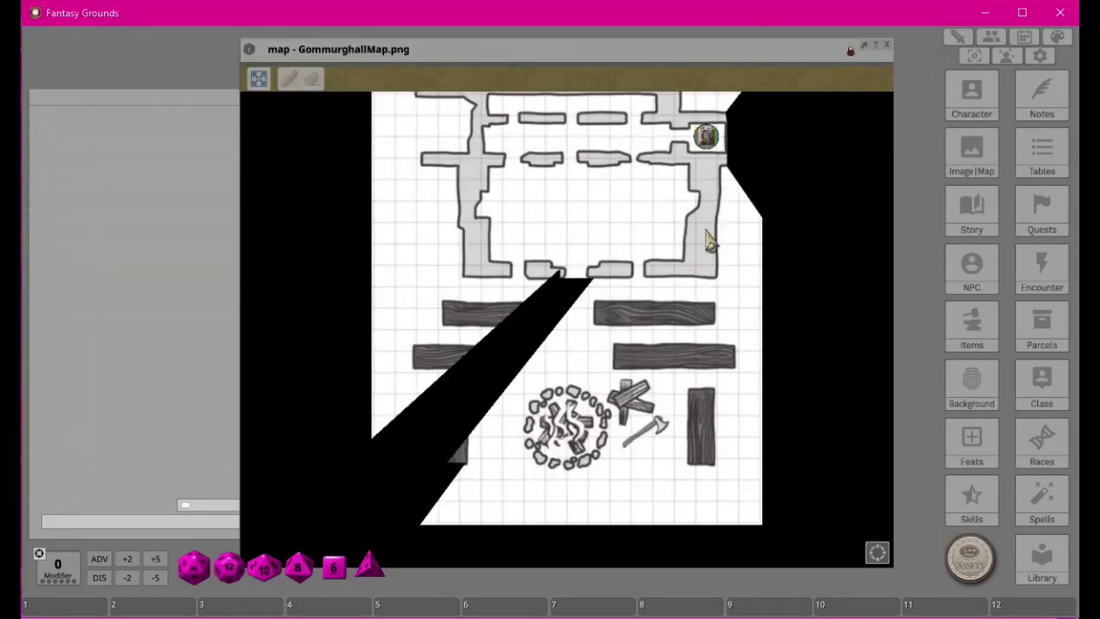
scroll(722, 216, down, 2)
scroll(726, 220, up, 1)
mouse_move(701, 148)
mouse_down()
mouse_move(737, 206)
mouse_move(725, 207)
mouse_move(682, 135)
mouse_move(733, 108)
mouse_move(682, 115)
mouse_move(702, 197)
mouse_move(685, 177)
mouse_move(704, 149)
mouse_up()
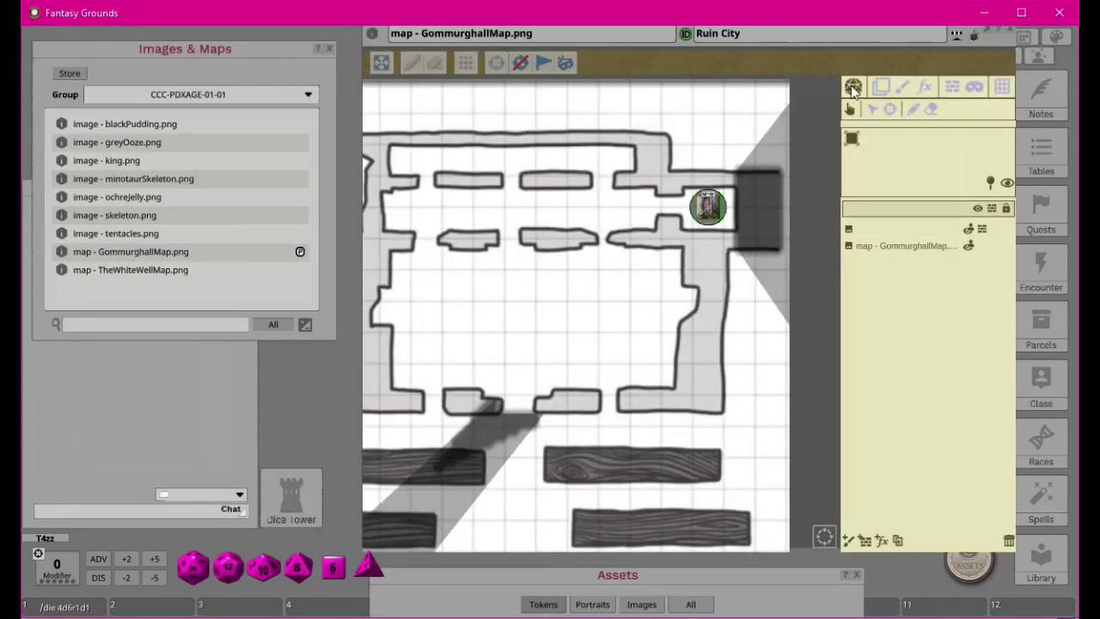
click(852, 87)
mouse_move(737, 189)
mouse_down()
mouse_move(749, 217)
mouse_move(781, 233)
mouse_up()
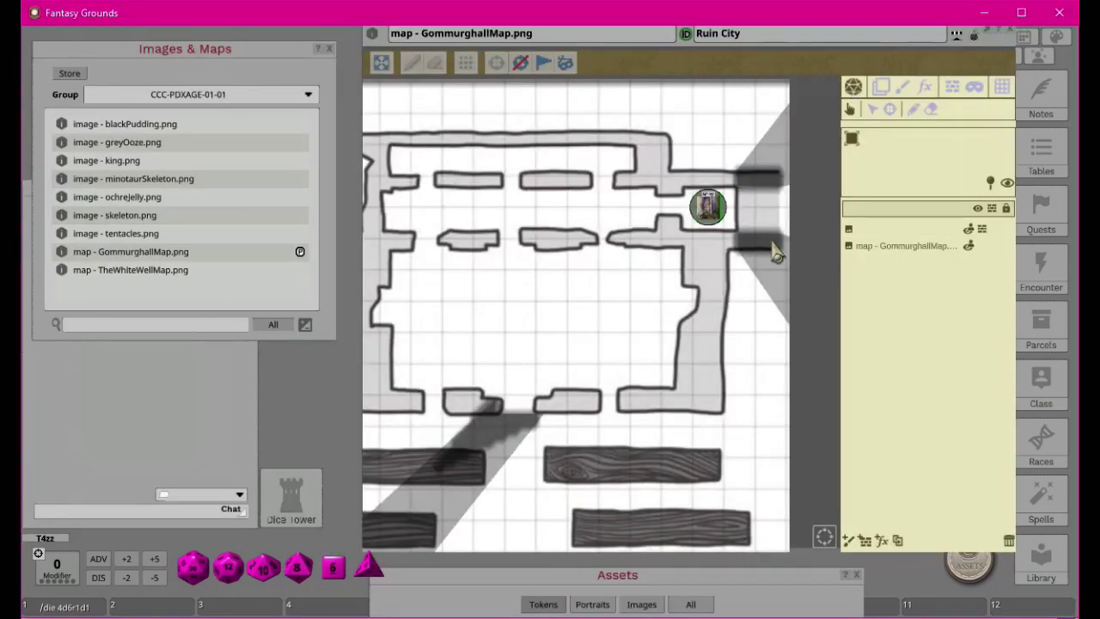
Step: In the player view, toggle the lower wall's door twice and move the Mercy token from the corridor into the main hall
key(alt+Tab)
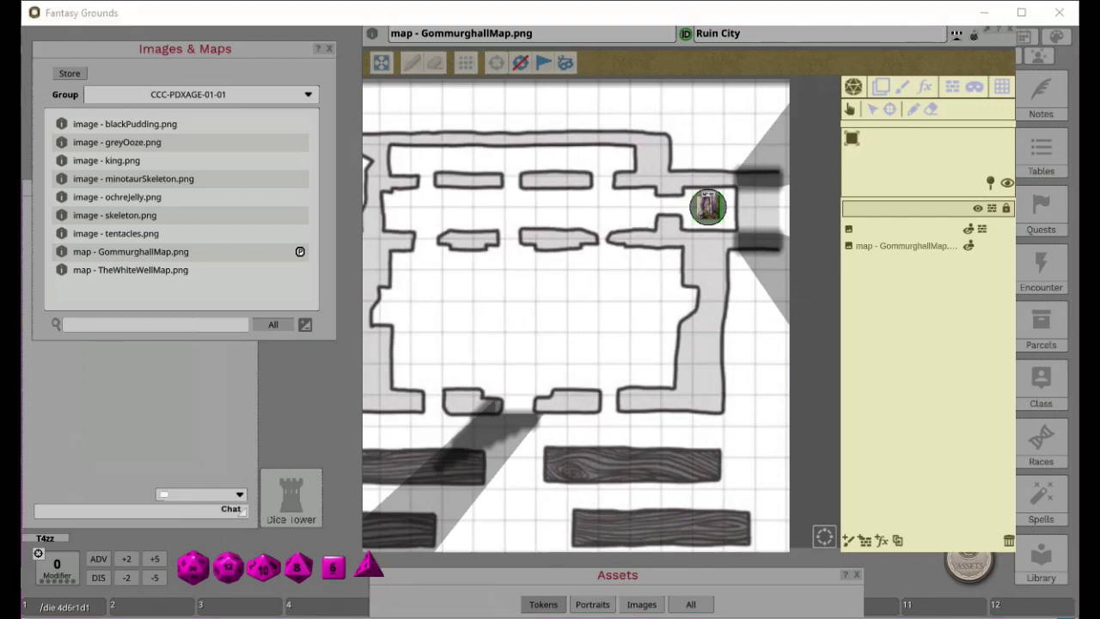
key(alt+Tab)
mouse_move(704, 148)
mouse_down()
mouse_move(750, 148)
mouse_move(684, 157)
mouse_up()
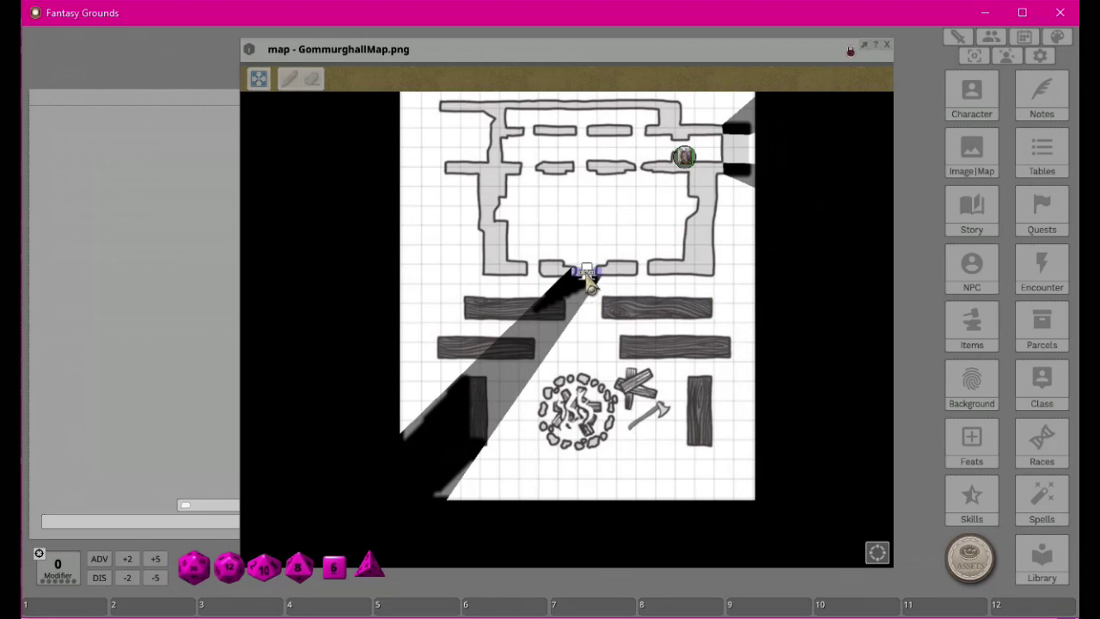
double_click(587, 273)
double_click(587, 273)
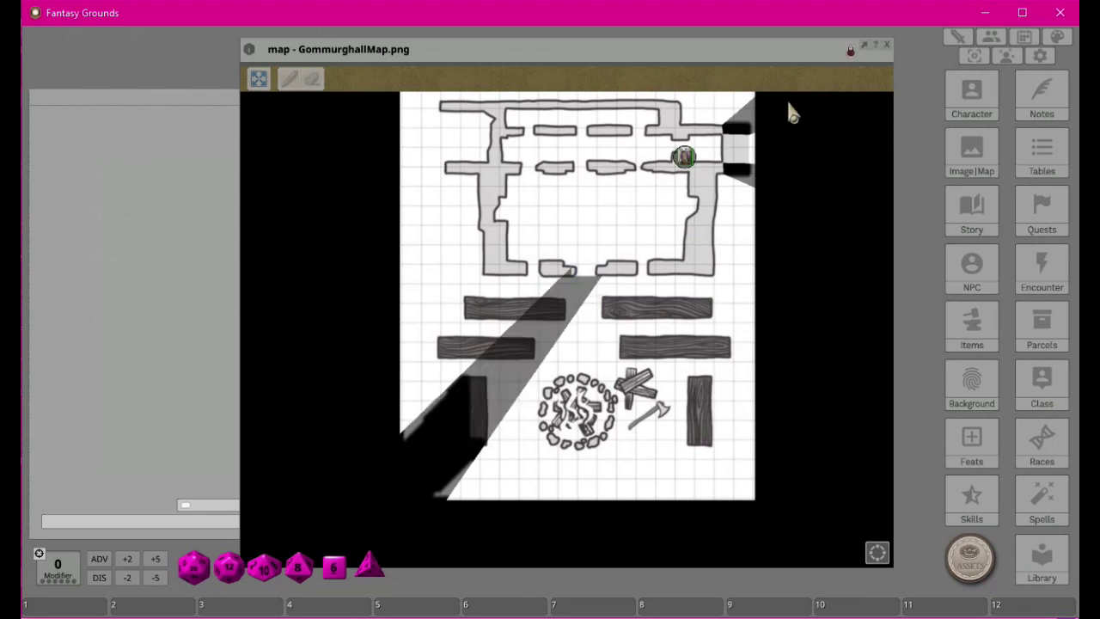
drag(690, 159, 593, 187)
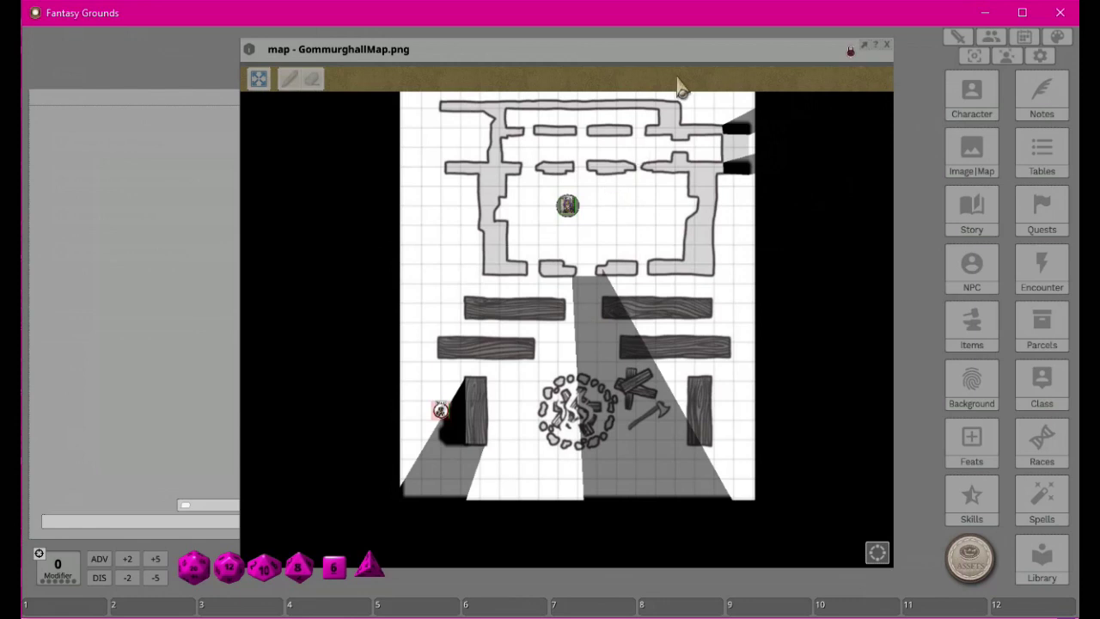
Step: Close the player's map and look through the images and group choices available to the player
click(888, 45)
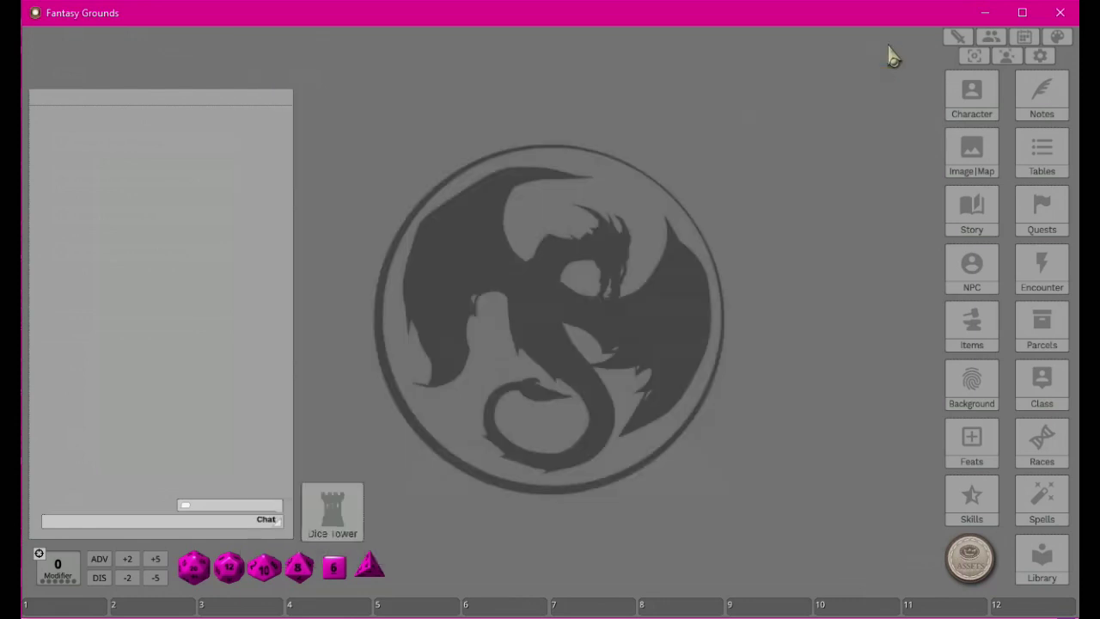
click(969, 157)
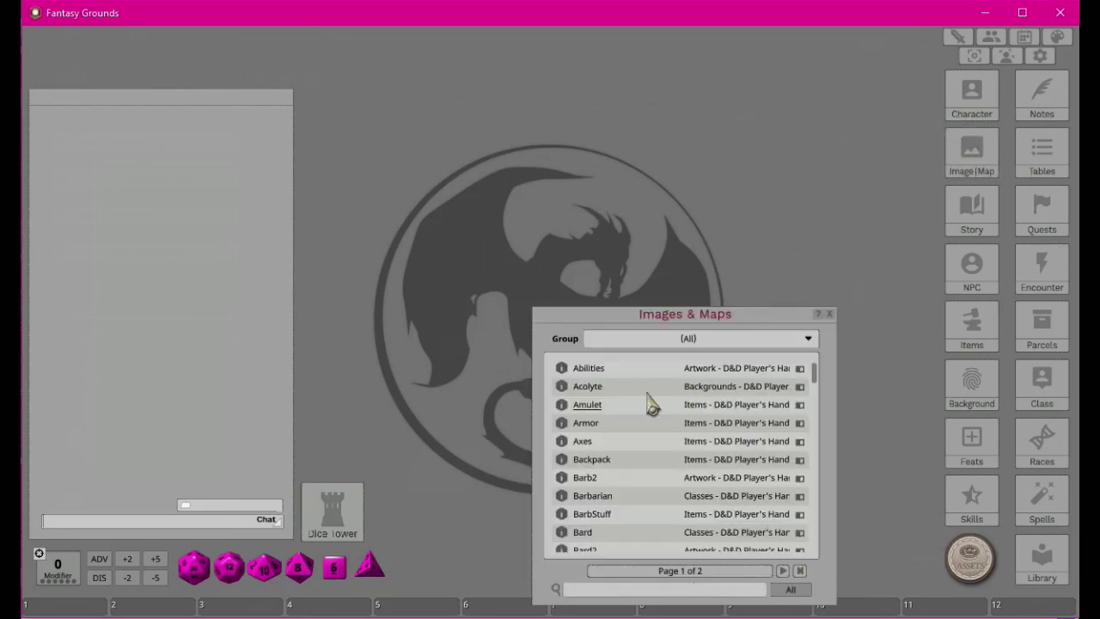
drag(675, 320, 227, 52)
scroll(245, 180, down, 3)
scroll(250, 181, down, 15)
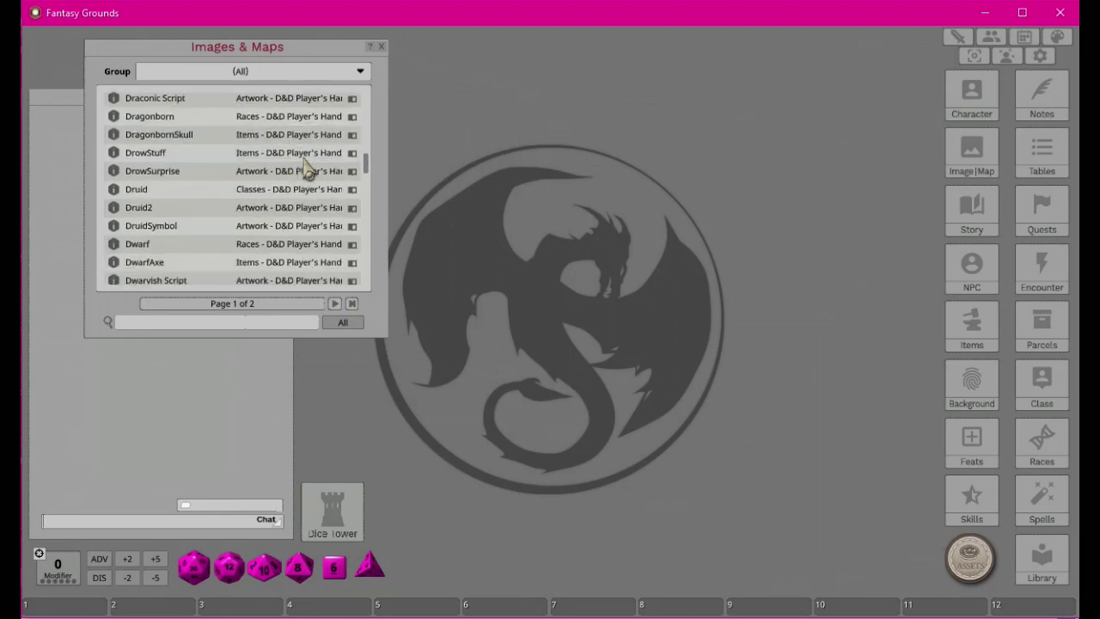
click(291, 75)
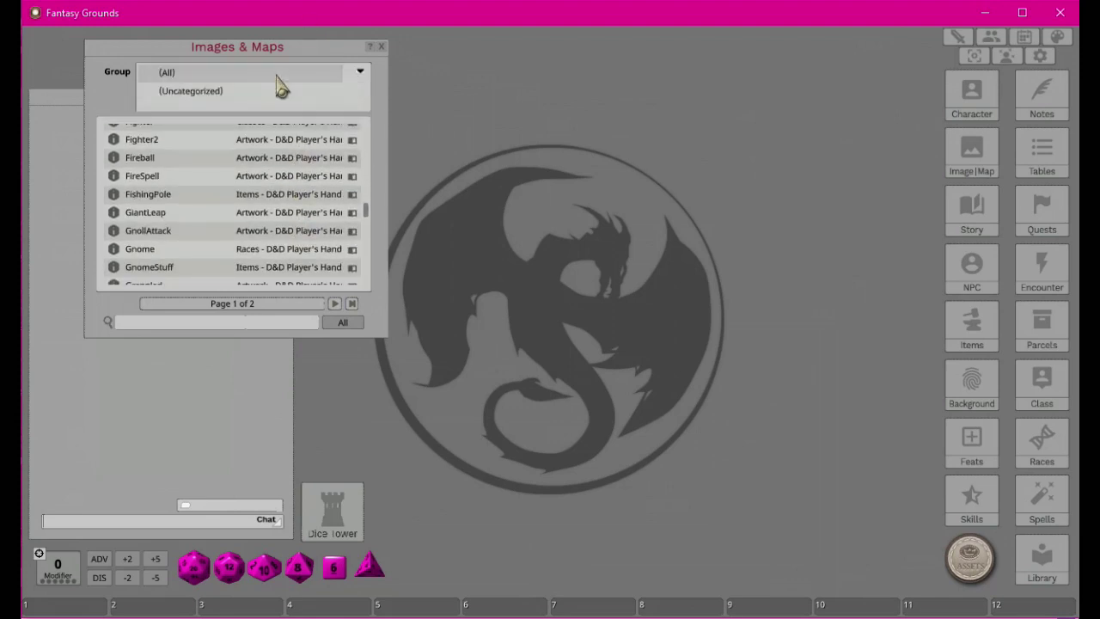
scroll(221, 165, down, 3)
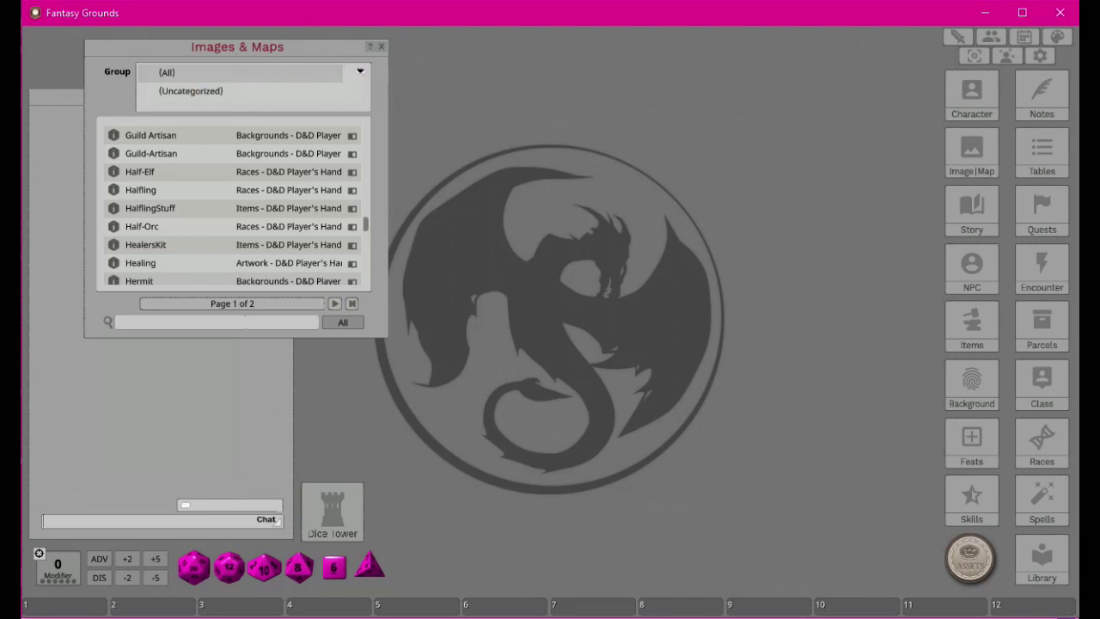
click(381, 48)
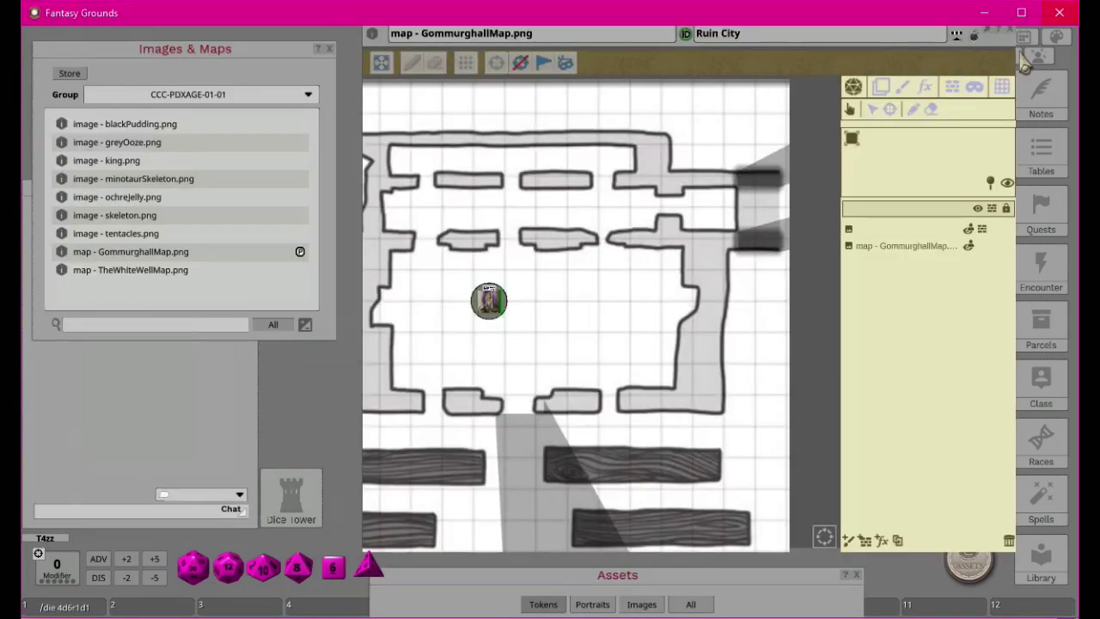
Step: Close the GM's Ruin City map and open Gommurghall Map from the The White Well image group
click(1015, 38)
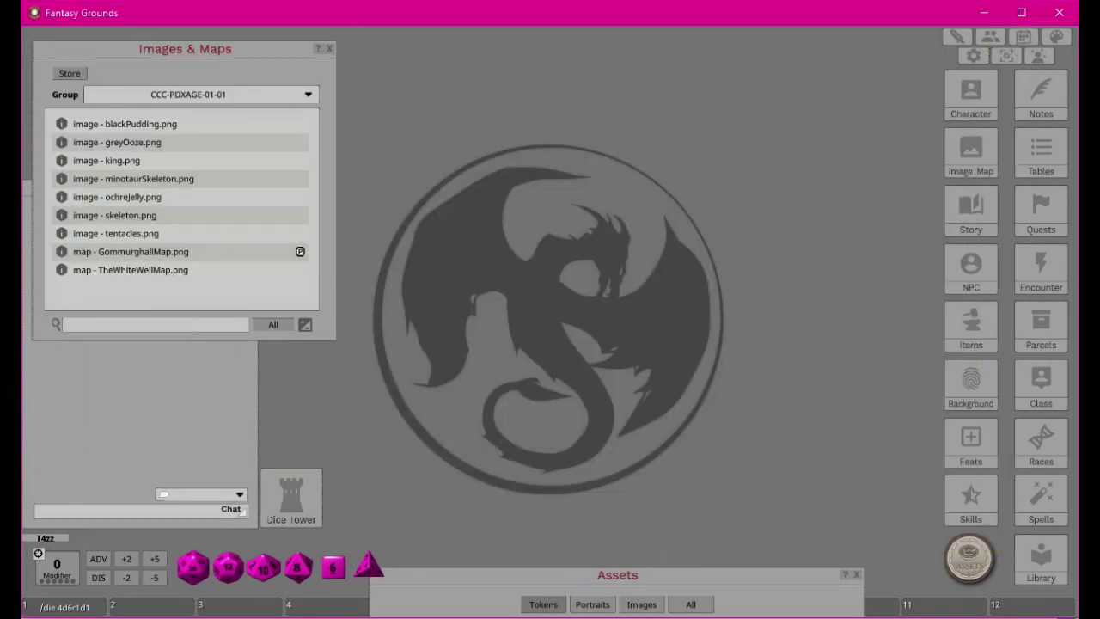
click(202, 96)
scroll(215, 134, down, 3)
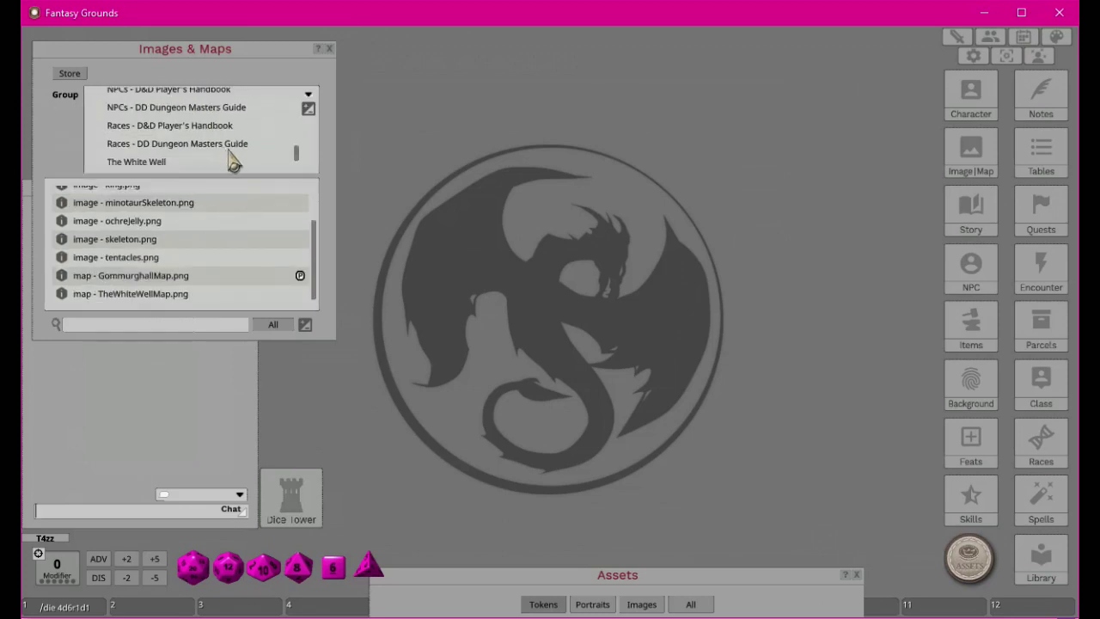
click(165, 161)
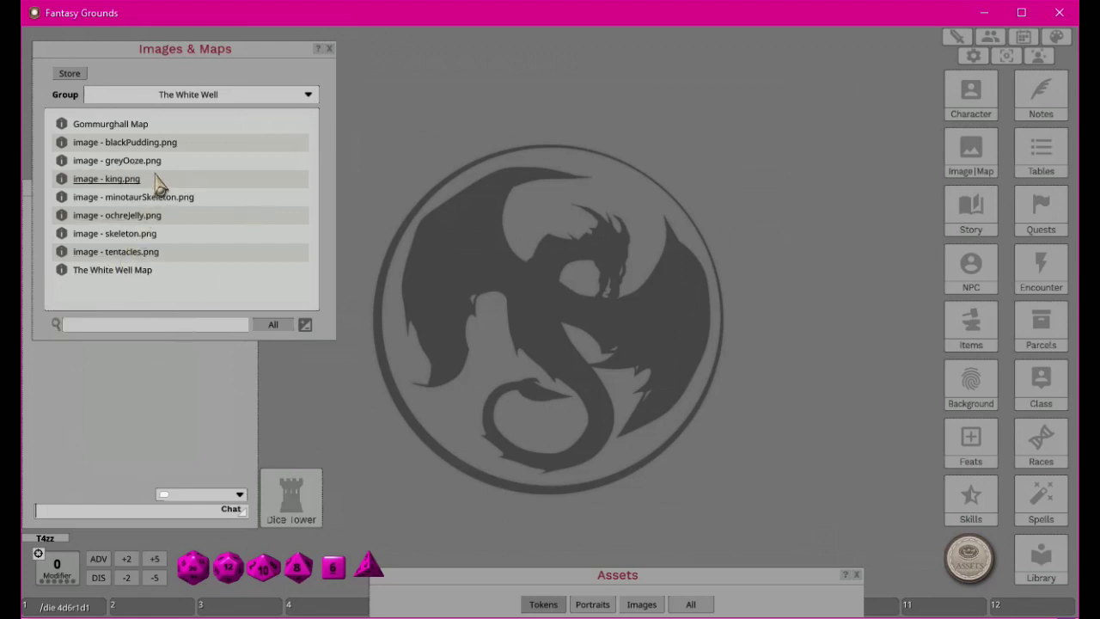
click(89, 126)
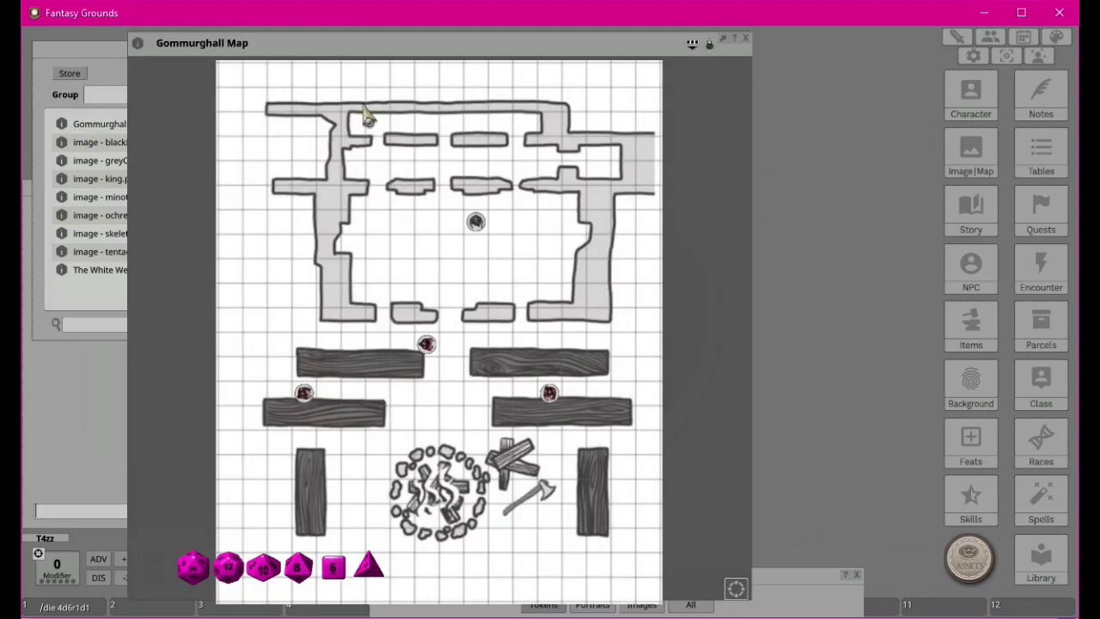
drag(438, 73, 599, 49)
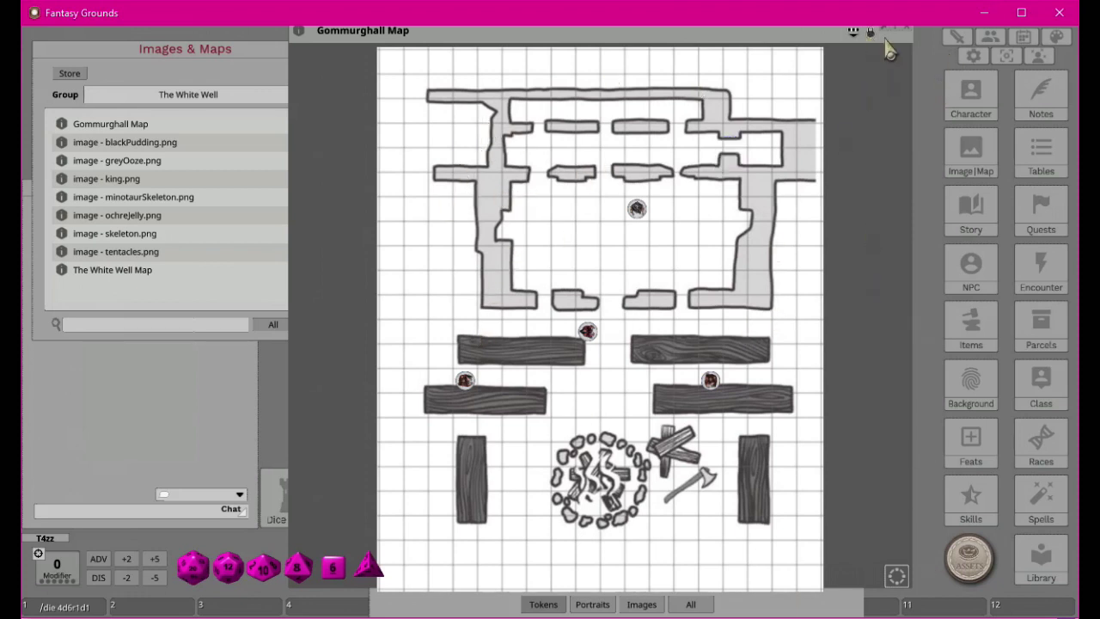
Step: Unlock the Gommurghall Map and display its prepared line-of-sight walls, doors and terrain outlines
click(854, 34)
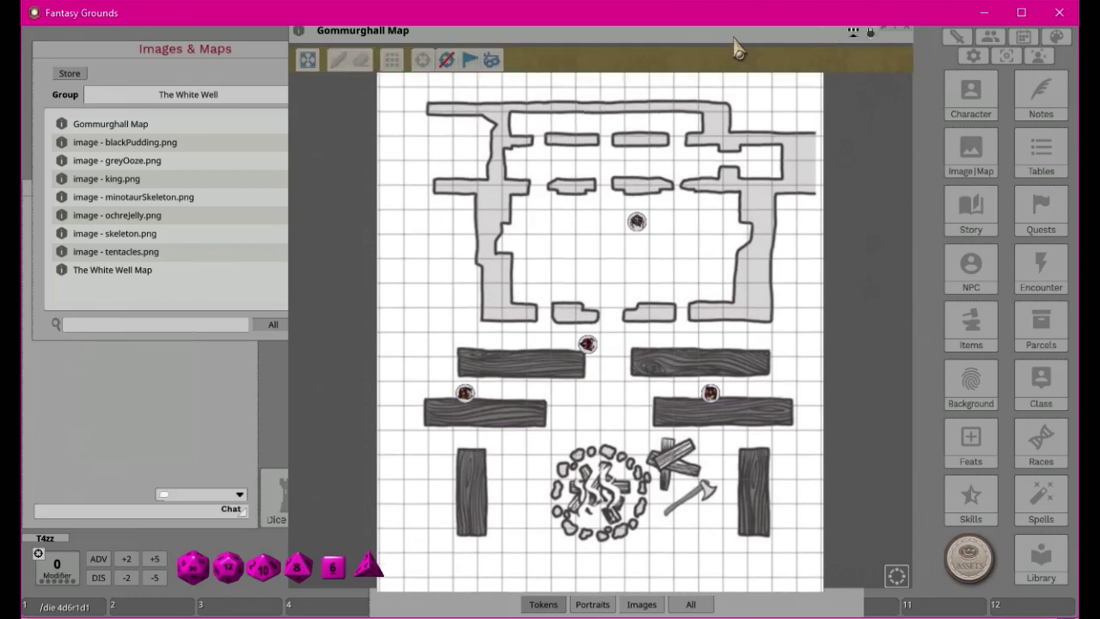
click(854, 32)
click(871, 32)
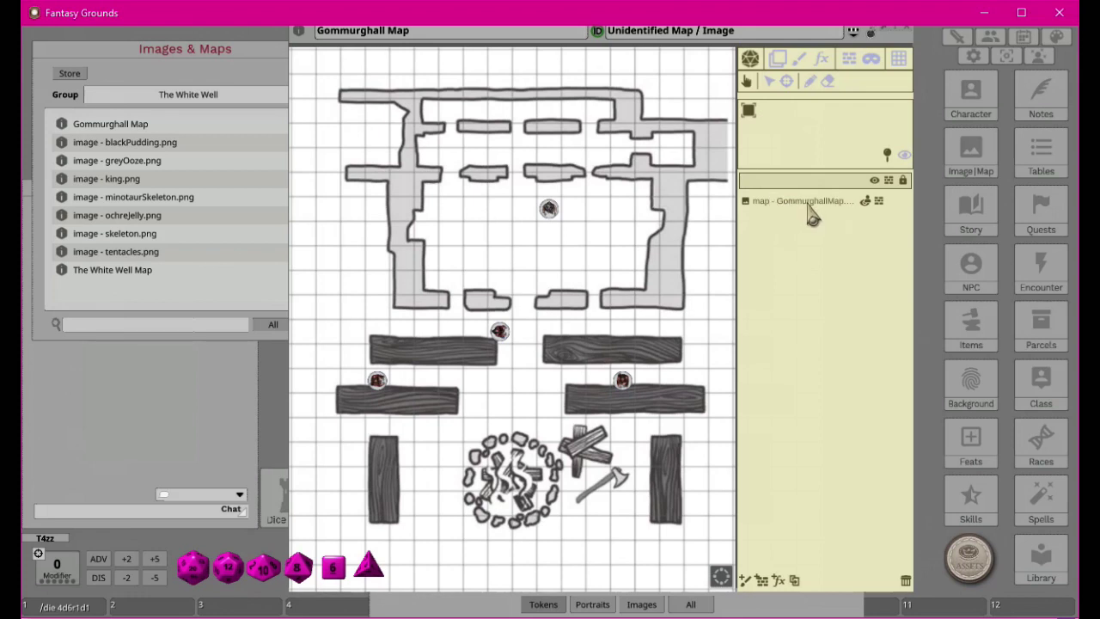
click(849, 57)
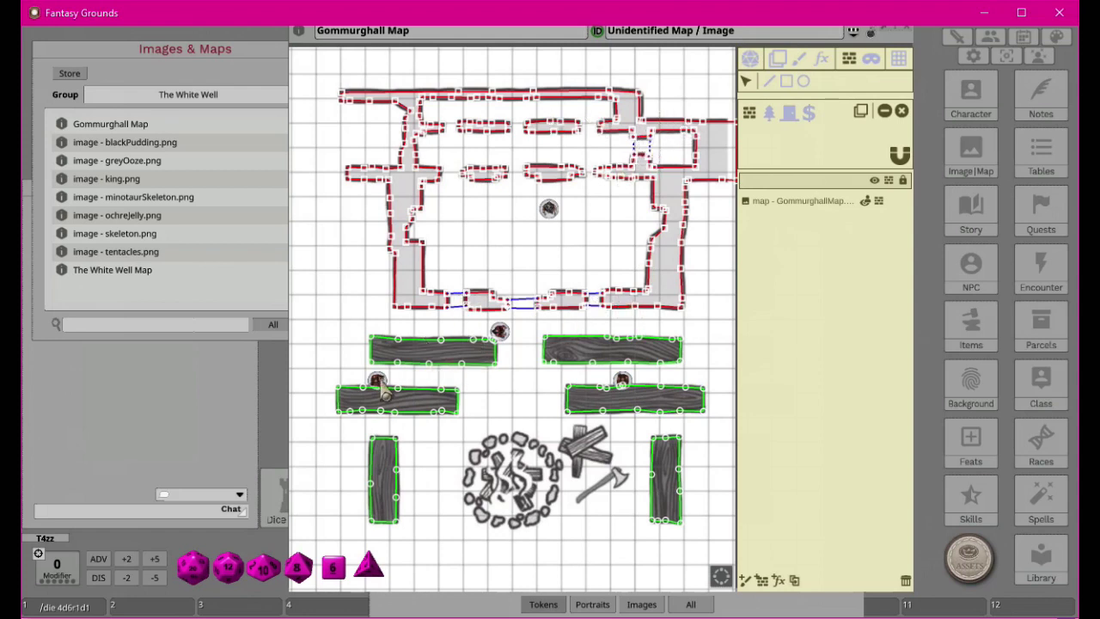
Step: Delete the Mercy (Copy) character from the character selection
click(979, 96)
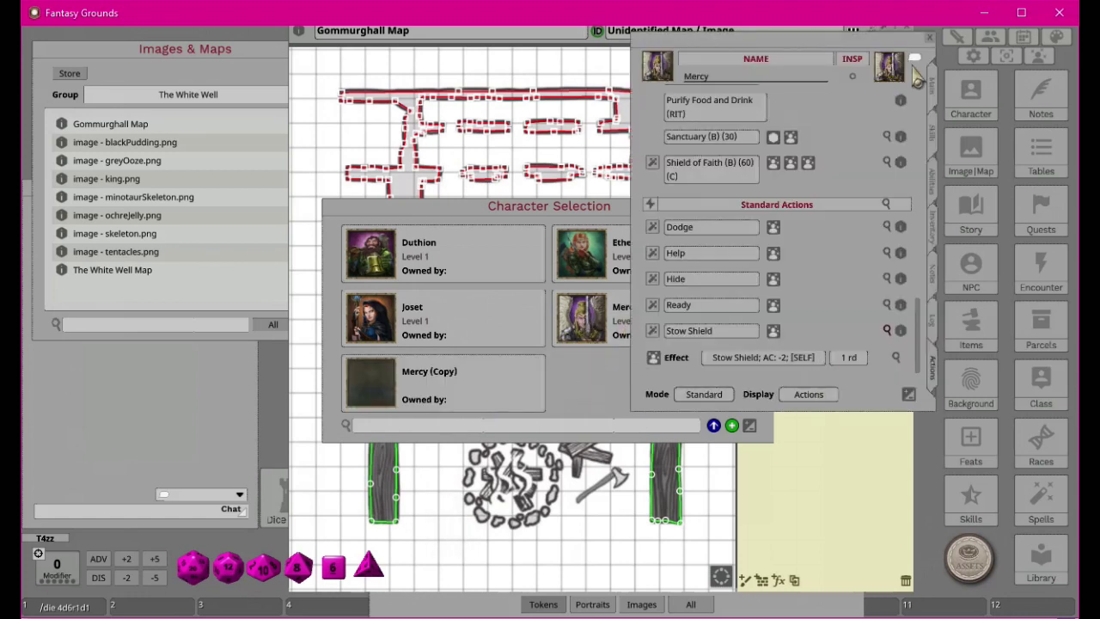
click(931, 37)
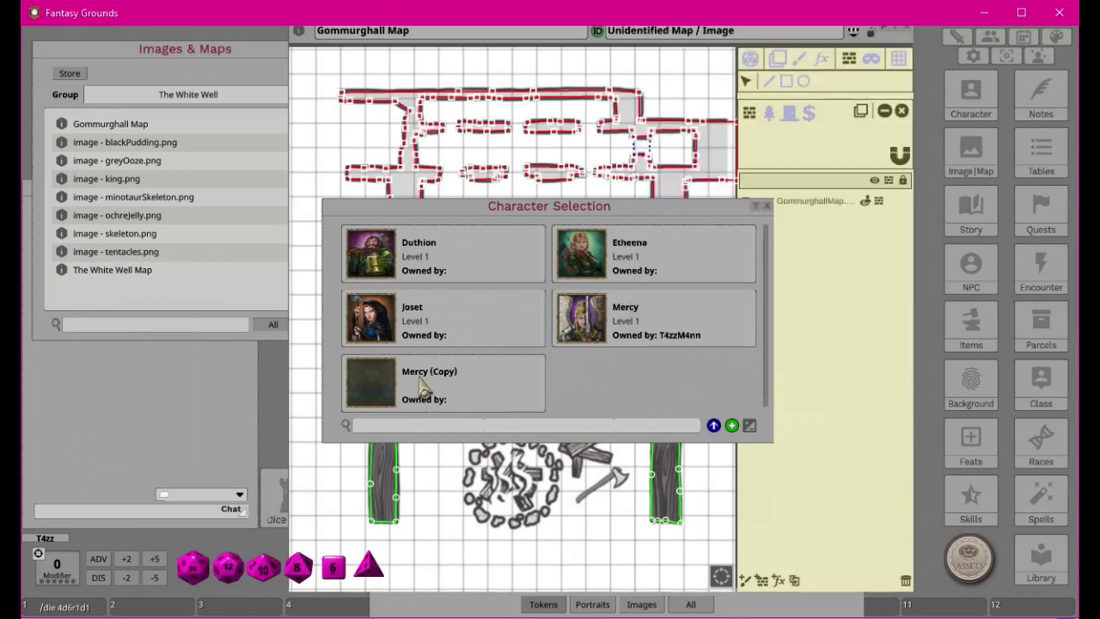
click(749, 427)
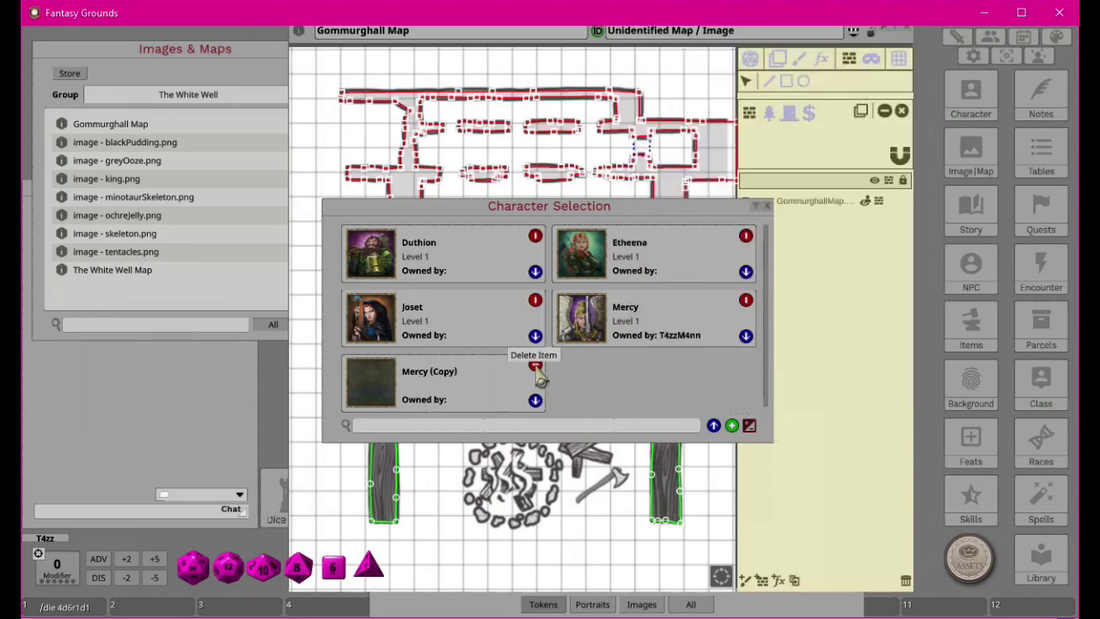
click(535, 365)
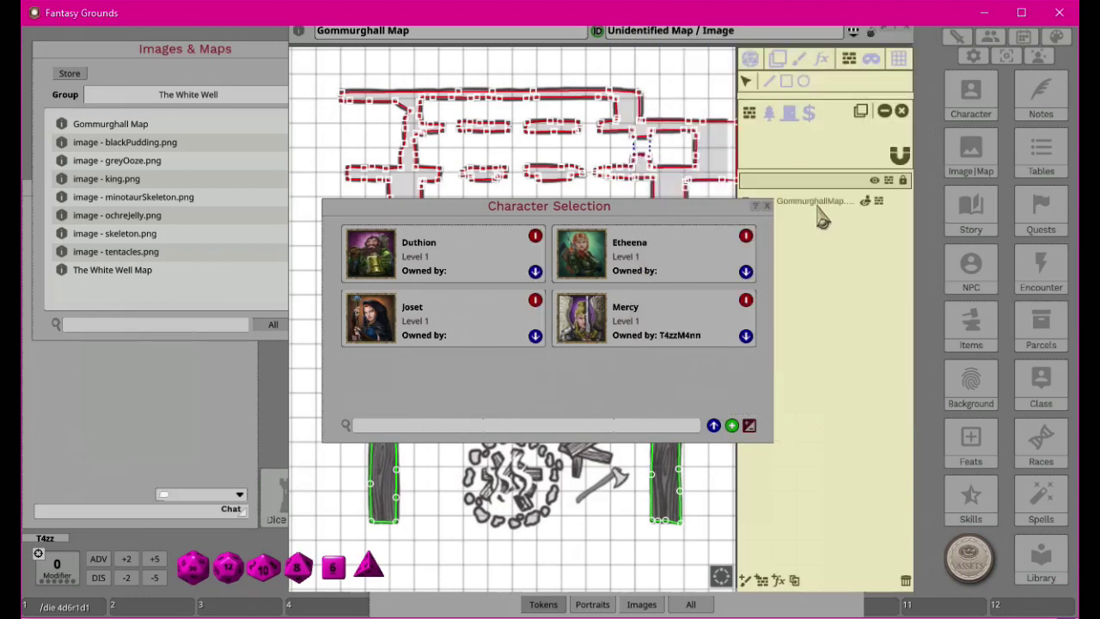
click(767, 206)
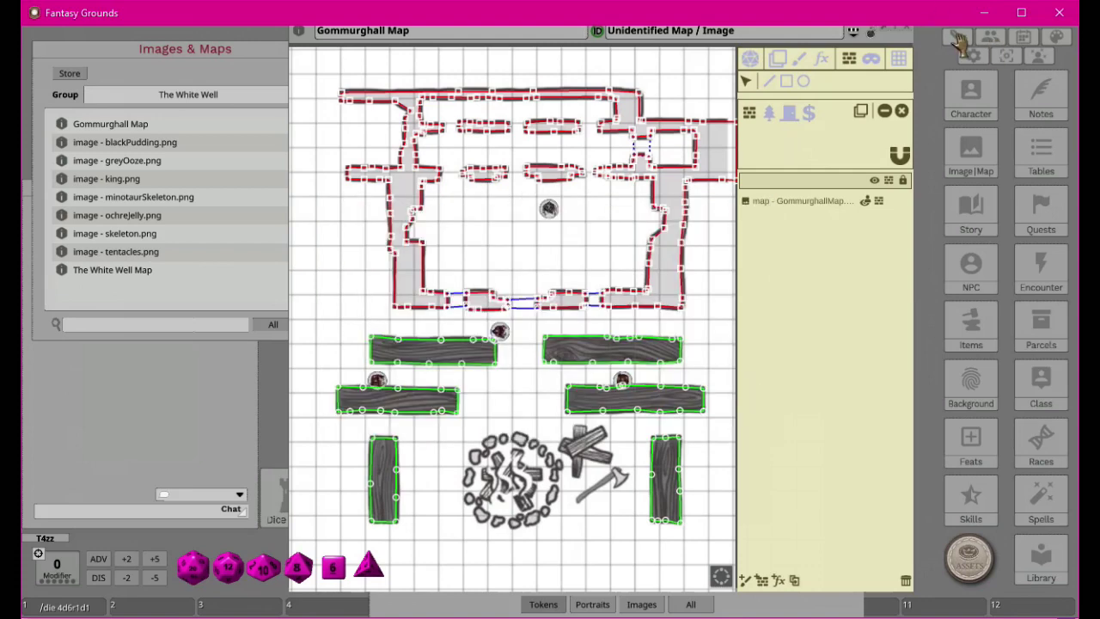
Step: Place Mercy's token from the Combat Tracker on the Gommurghall Map, below and slightly left of the fire pit
click(990, 38)
drag(486, 253, 514, 243)
drag(504, 302, 450, 579)
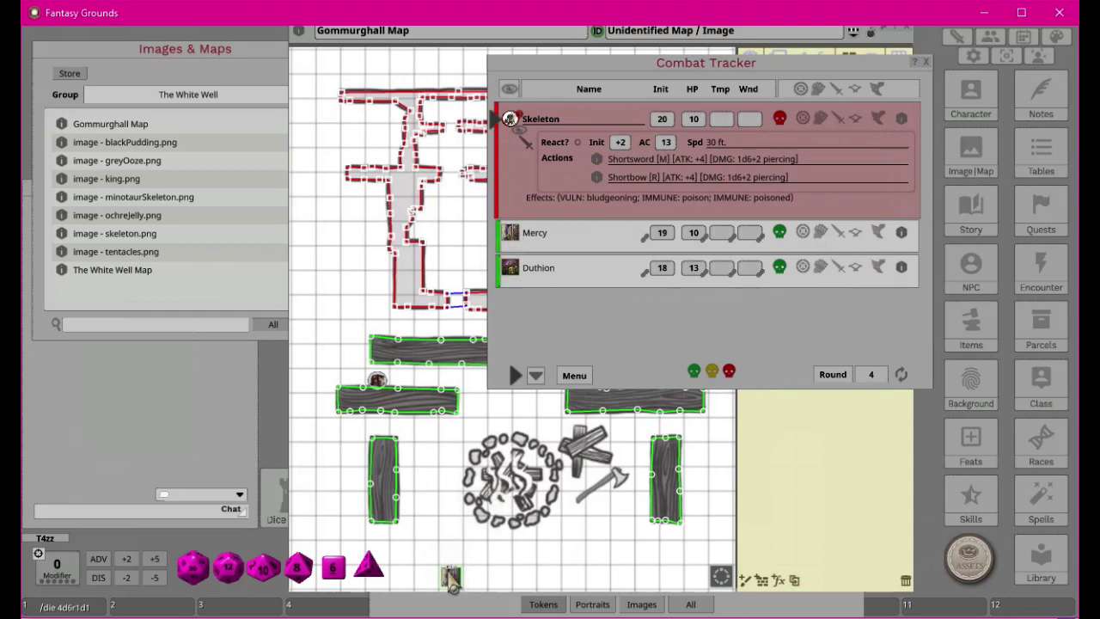
click(924, 63)
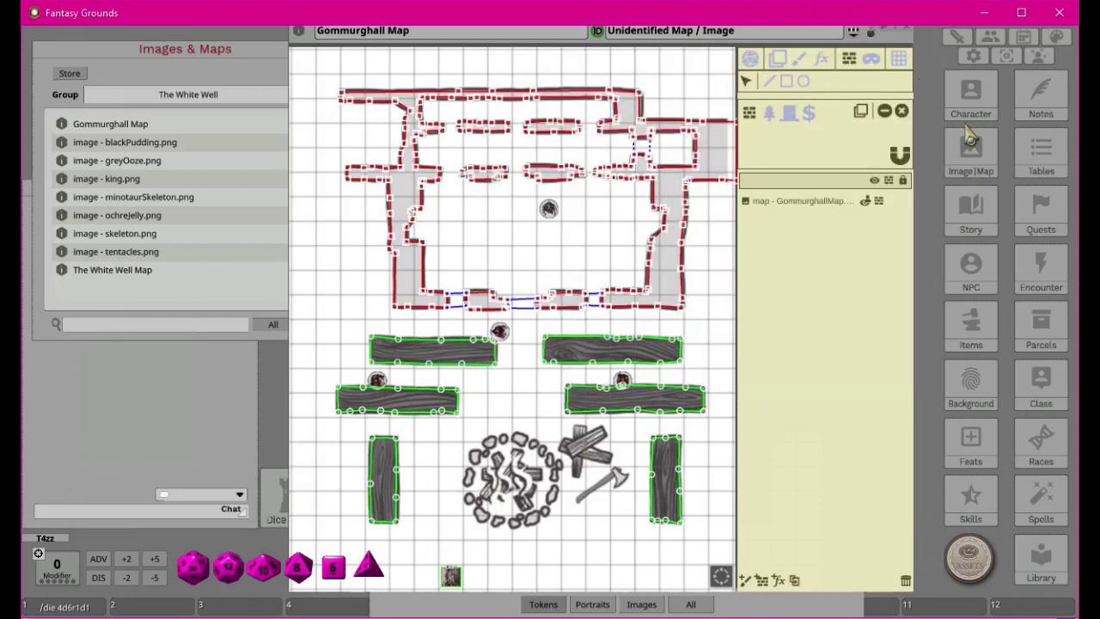
Step: Return the Gommurghall Map to play mode, enable line of sight and share the map with the players
click(750, 58)
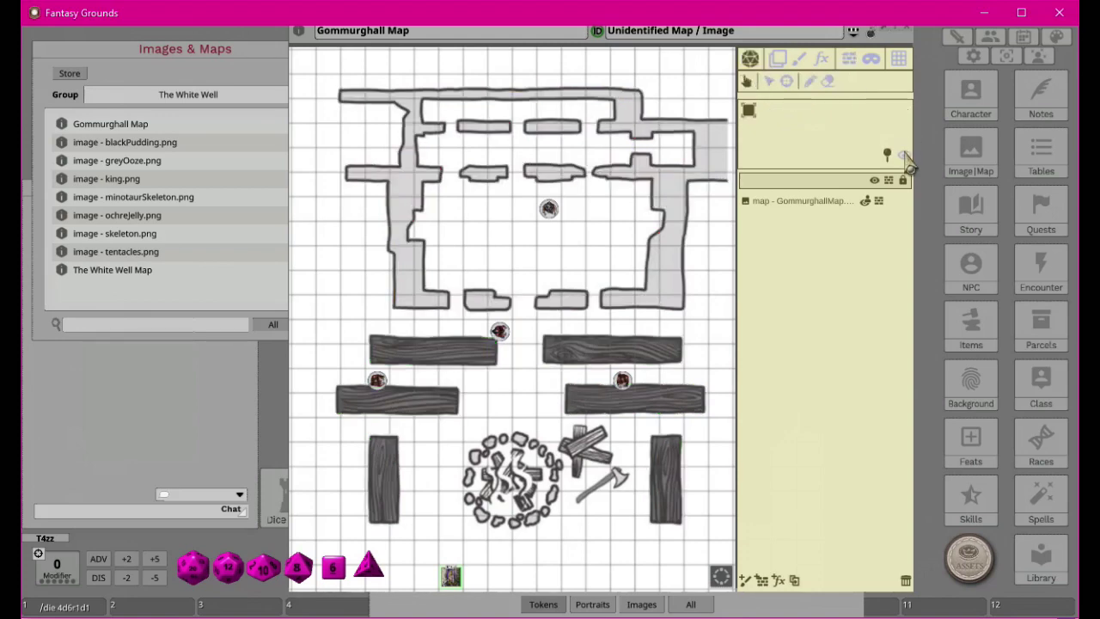
click(904, 158)
right_click(460, 225)
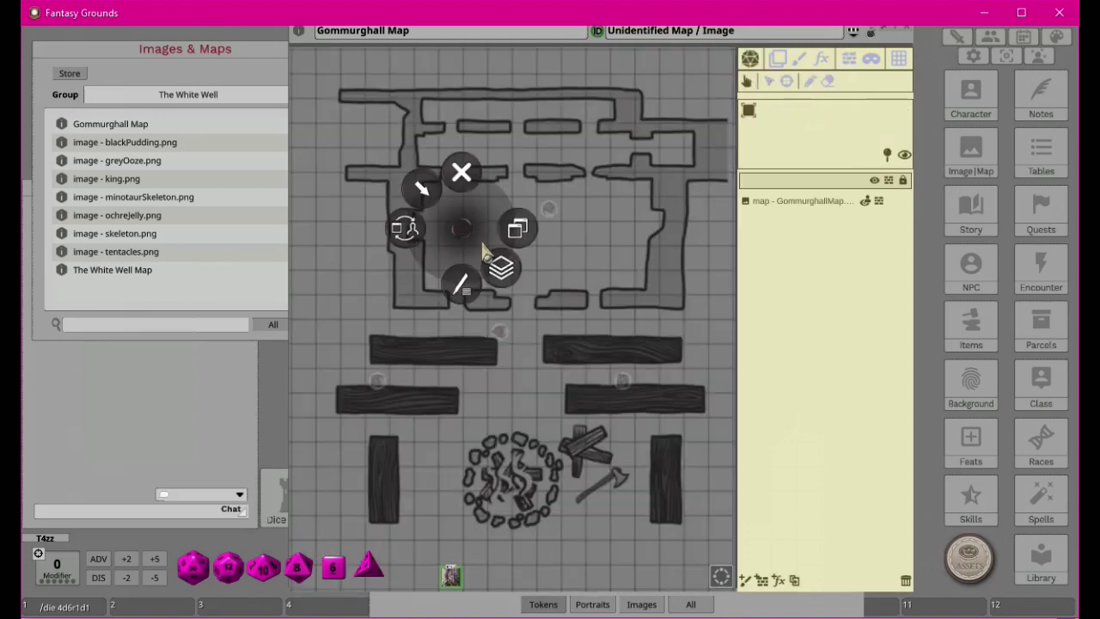
click(405, 229)
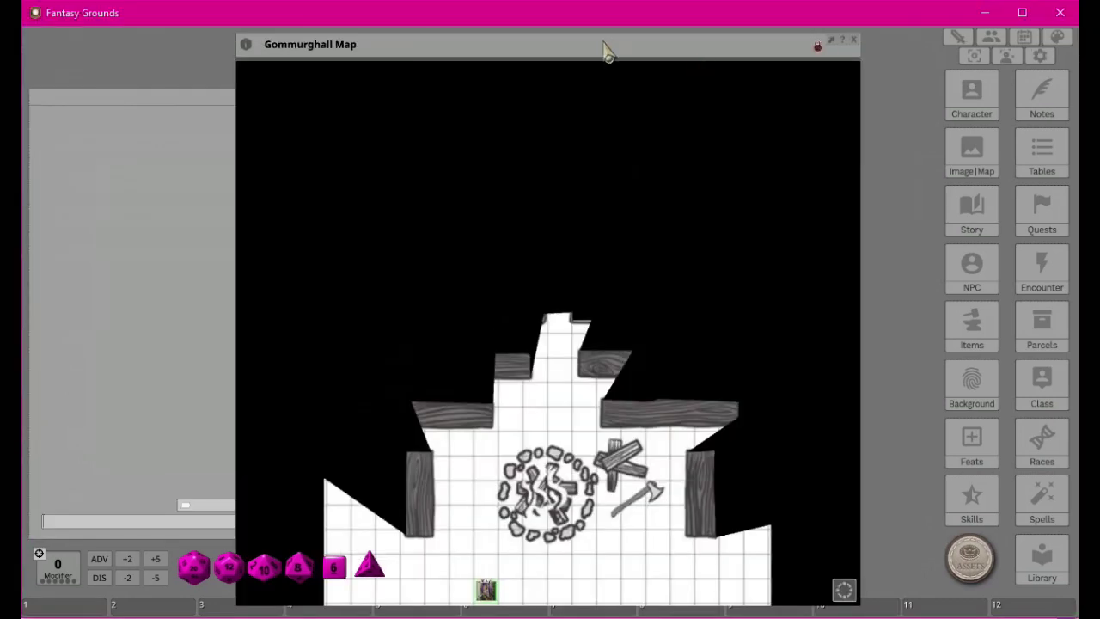
Step: In the player view, move the Mercy token six squares up to the wooden beam above and left of the fire pit
drag(607, 51, 613, 15)
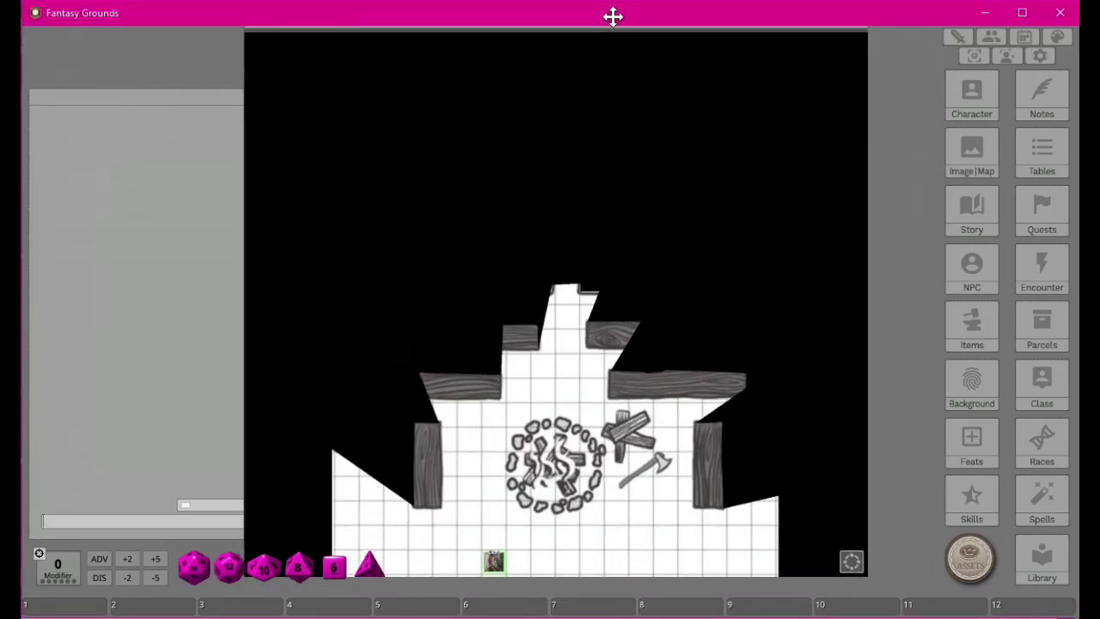
scroll(632, 305, down, 3)
drag(614, 442, 594, 443)
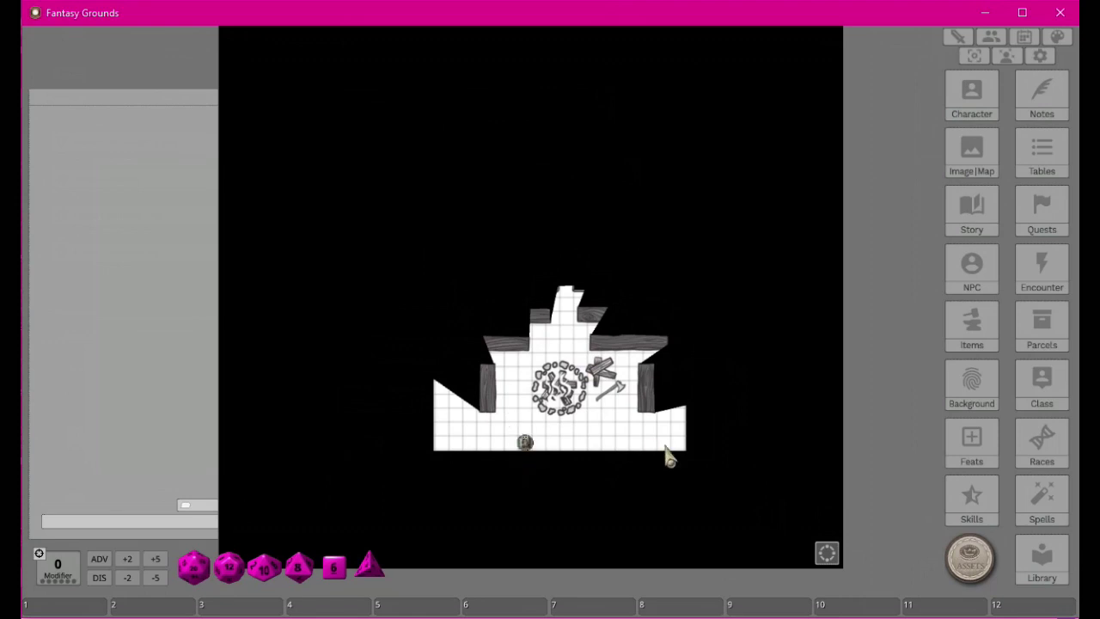
key(Up)
key(Up)
key(Up)
key(Up)
key(Up)
key(Up)
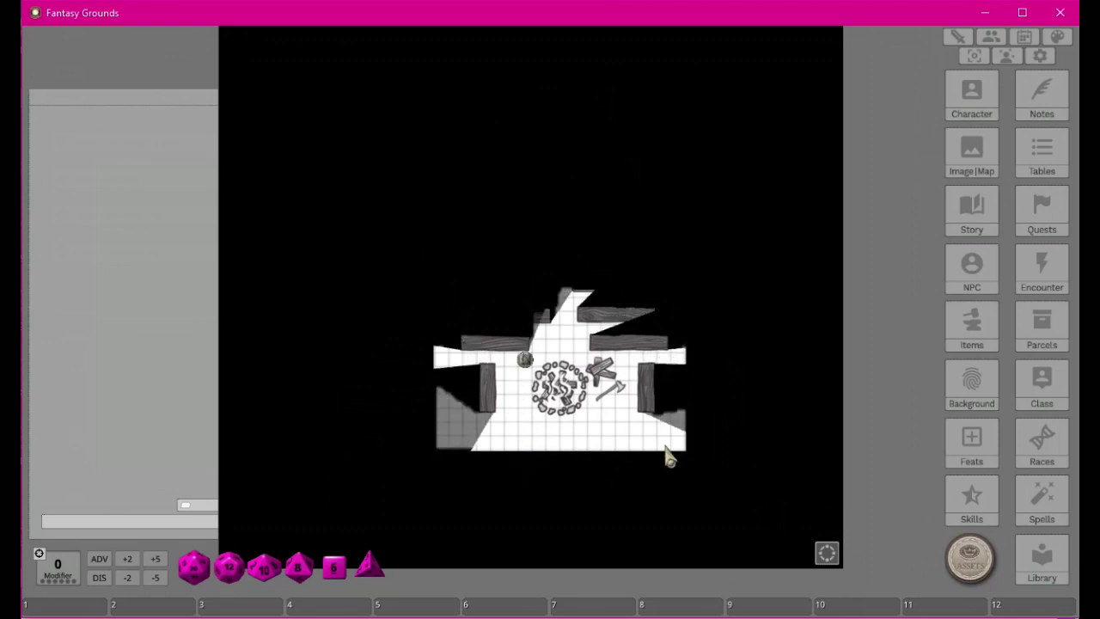
Step: Move the Mercy token six squares back down toward the map's lower edge
key(Down)
key(Down)
key(Down)
key(Down)
key(Down)
key(Down)
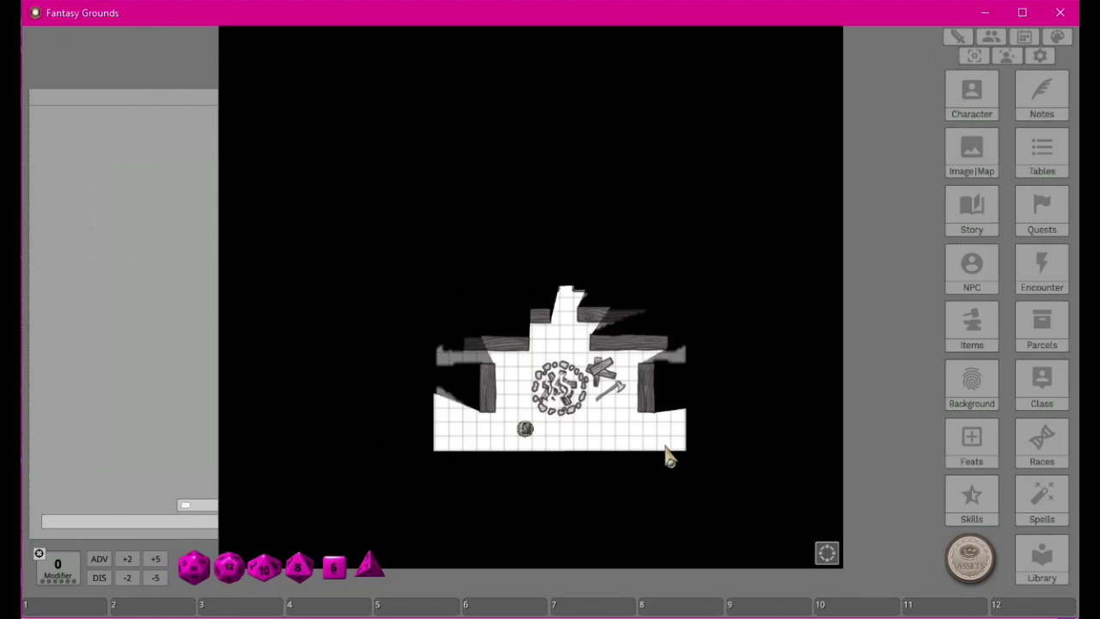
Step: Move the Mercy token five squares up and three squares right, to just above the fire pit
key(Up)
key(Up)
key(Up)
key(Up)
key(Up)
key(Right)
key(Right)
key(Right)
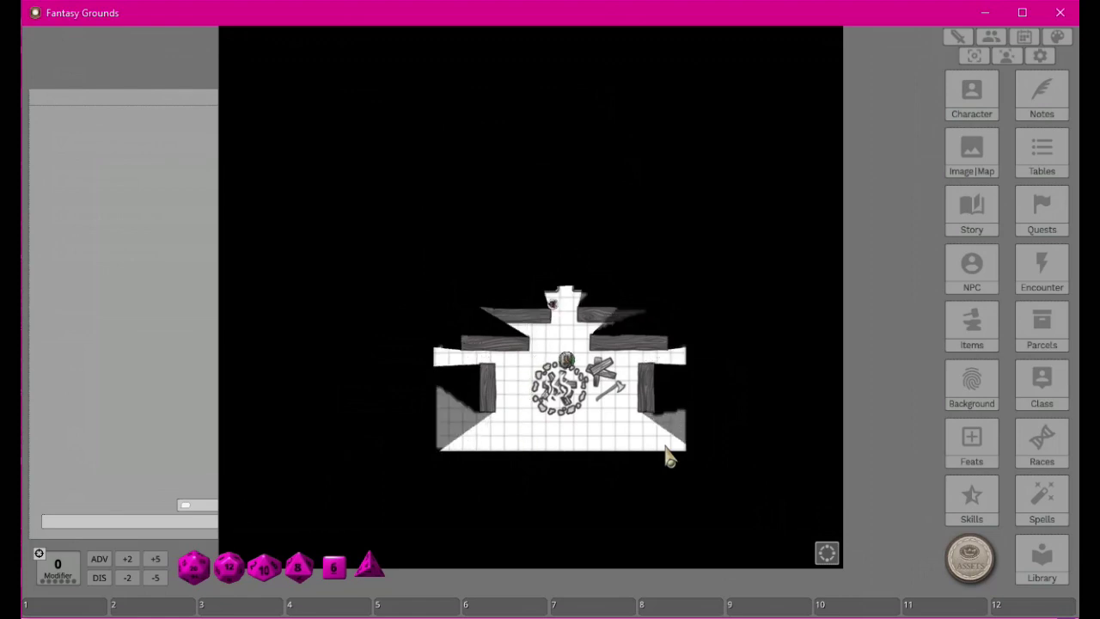
Step: Move the Mercy token up through the gap between the beam pairs to the building's central entrance
key(Up)
key(Up)
key(Up)
key(Down)
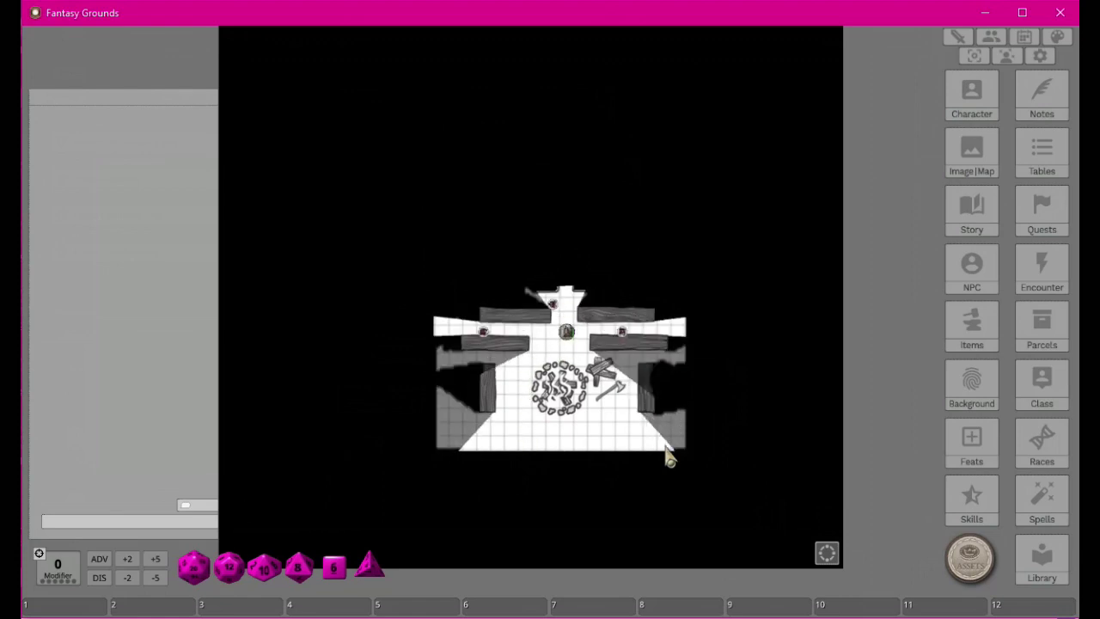
key(Up)
key(Up)
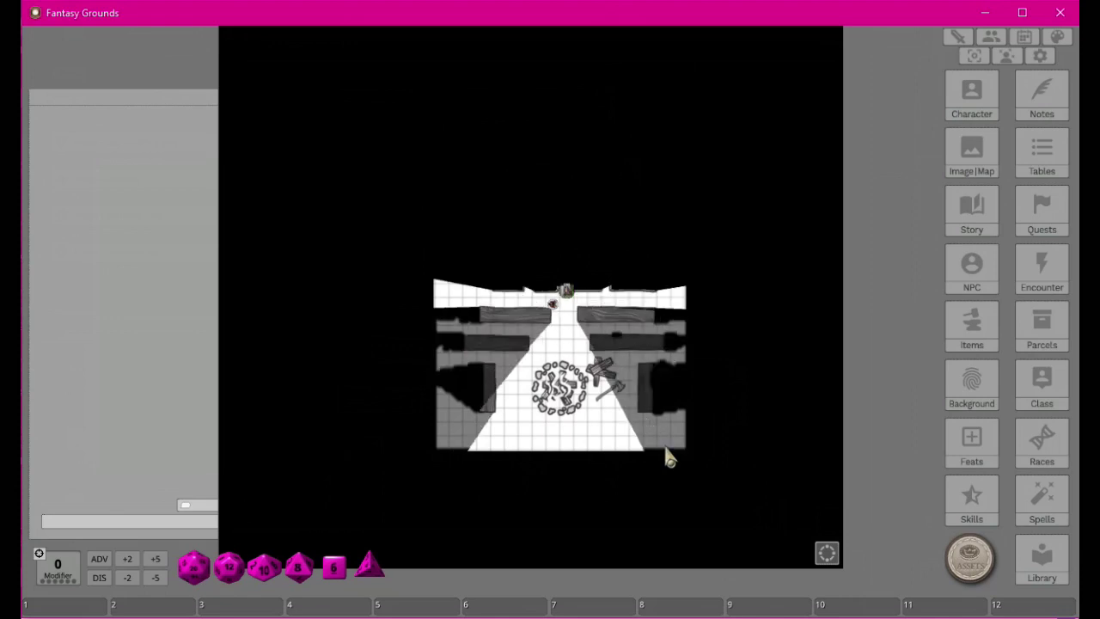
key(Up)
Step: Move the Mercy token three squares left along the building's front wall and up to the left entrance
scroll(745, 398, up, 5)
drag(645, 290, 685, 409)
key(Down)
key(Left)
key(Left)
key(Left)
key(Up)
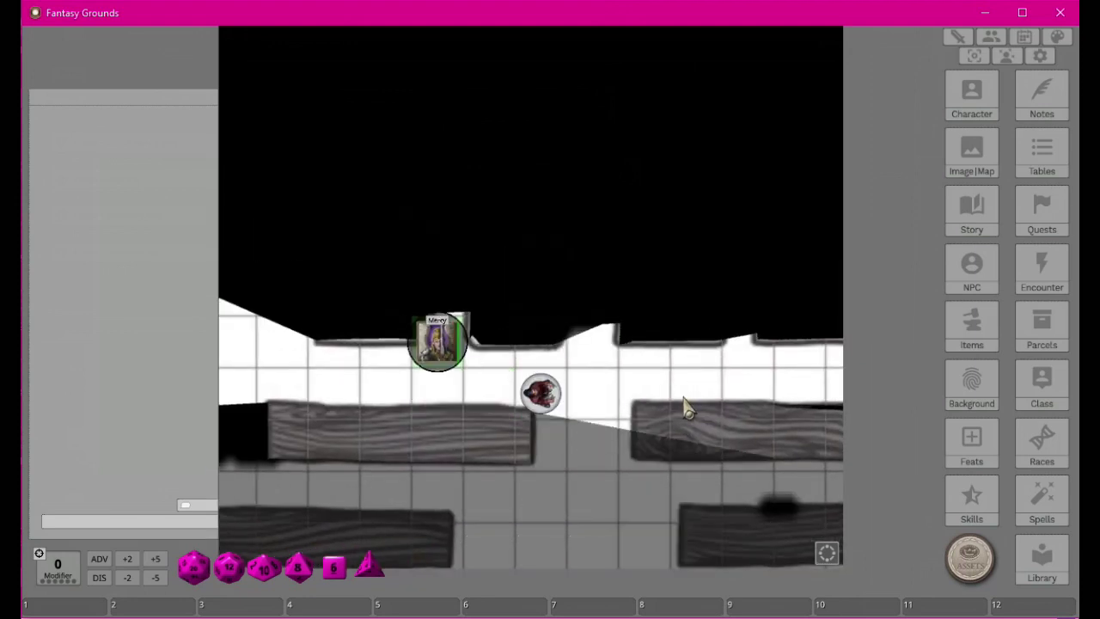
Step: Move the Mercy token along the front wall to the right entrance, testing one square up and back down
key(Down)
key(Right)
key(Right)
key(Right)
key(Right)
key(Right)
key(Right)
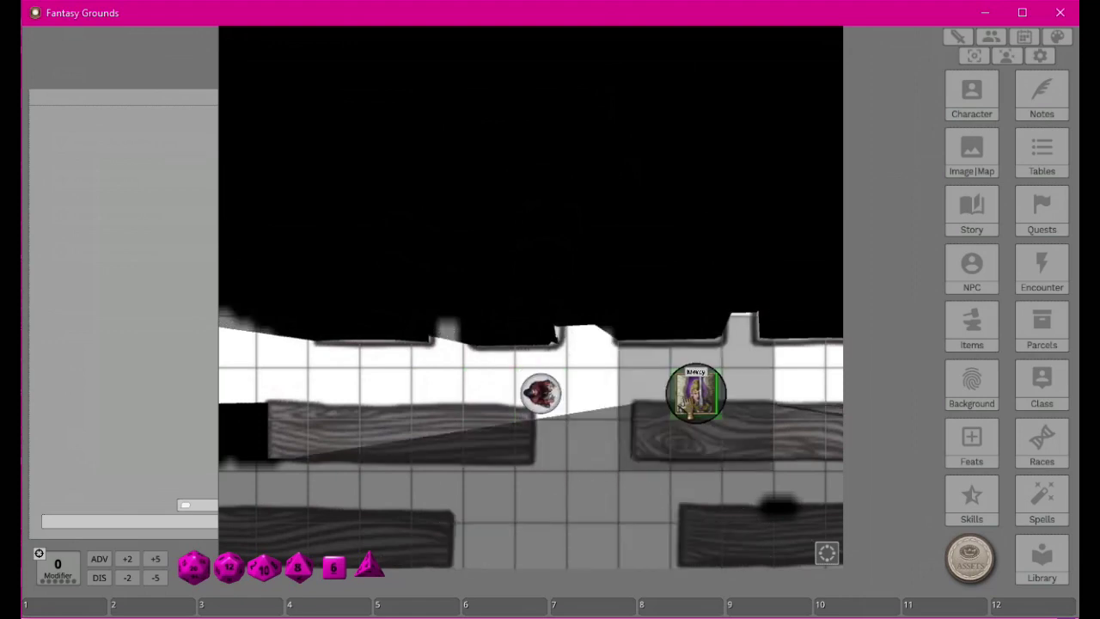
key(Up)
key(Down)
Step: Move the Mercy token down across the upper right beam to the open space beside the lower right beam
key(Left)
key(Left)
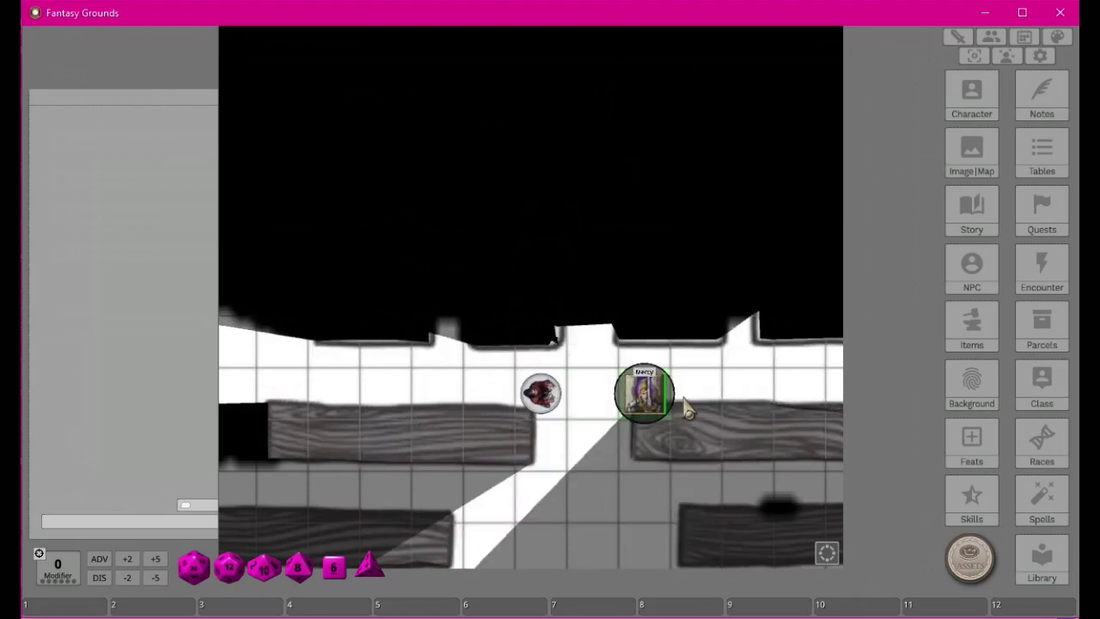
key(Down)
key(Right)
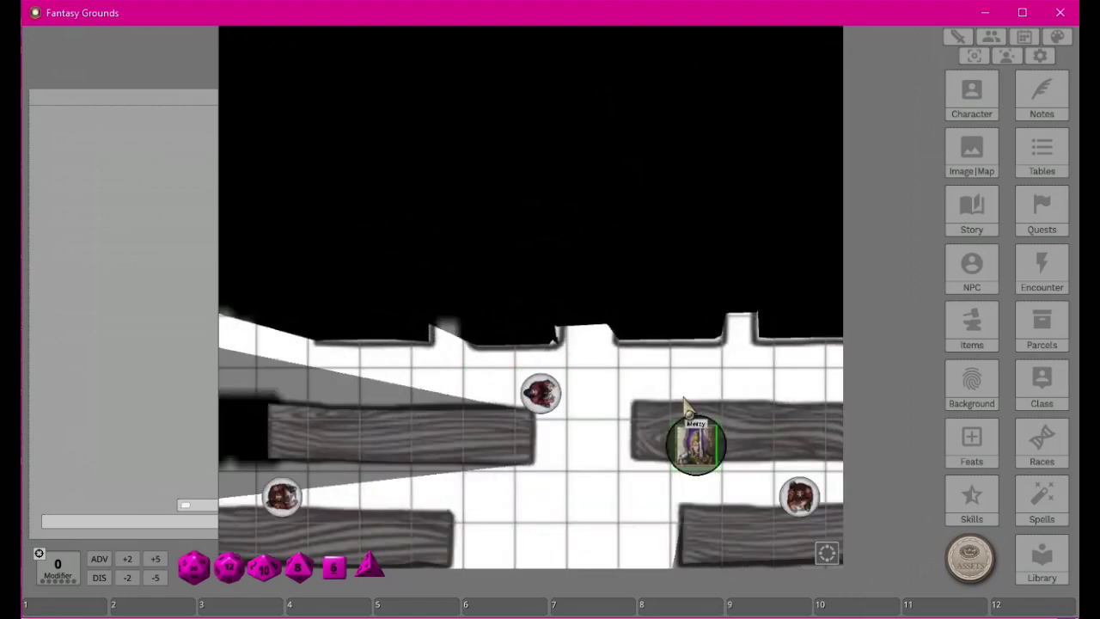
key(Down)
key(Down)
scroll(455, 478, down, 5)
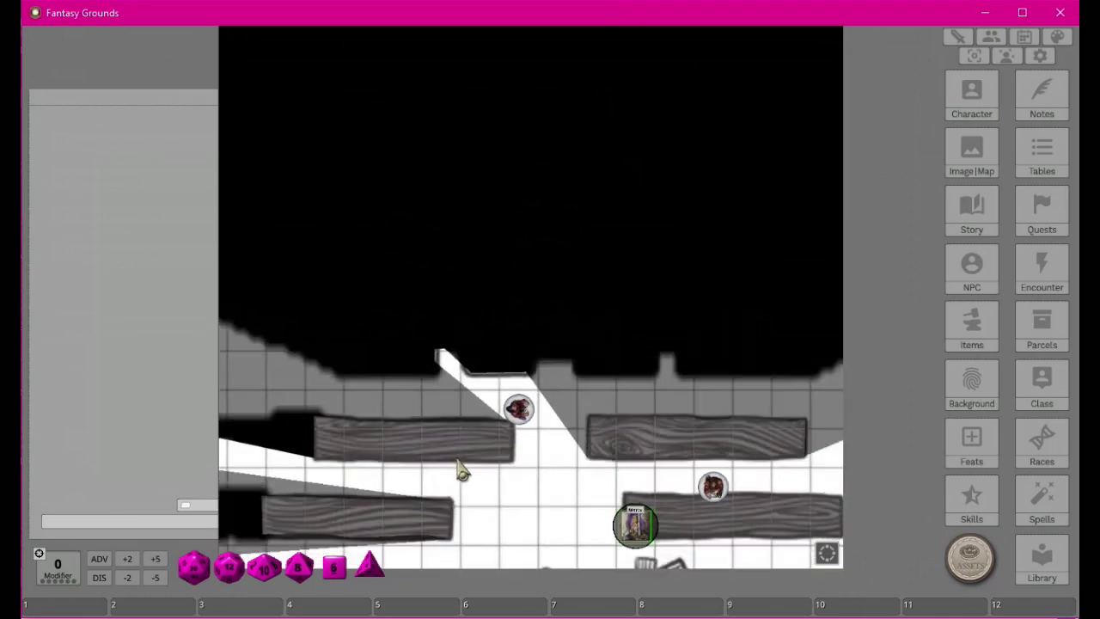
key(Left)
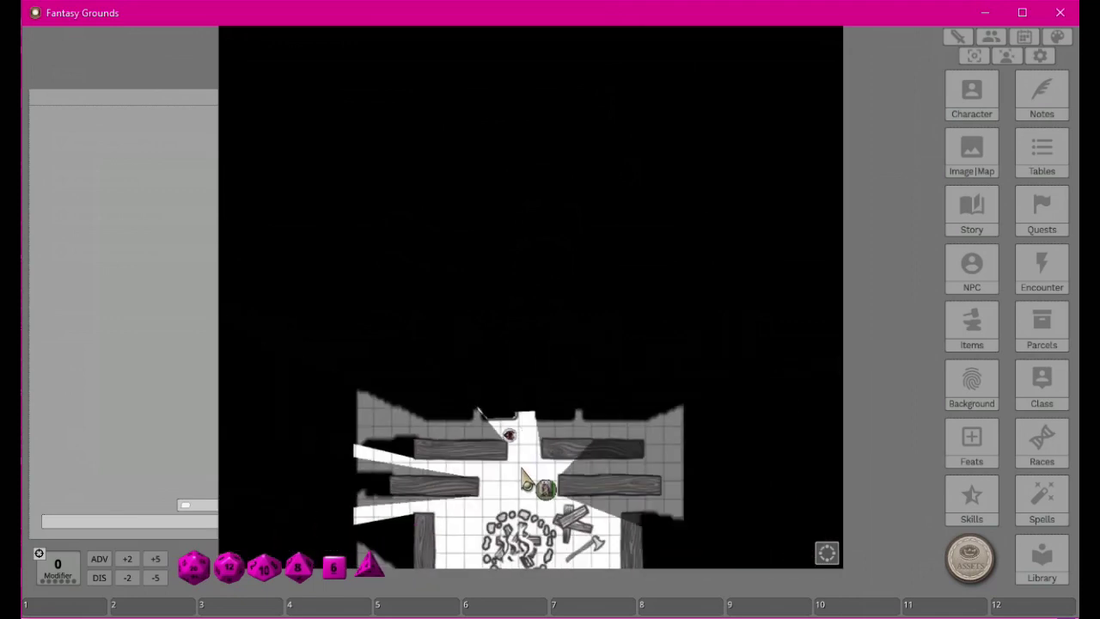
Step: Move the Mercy token two squares right and two squares up onto the upper right beam
key(Right)
key(Right)
key(Up)
key(Up)
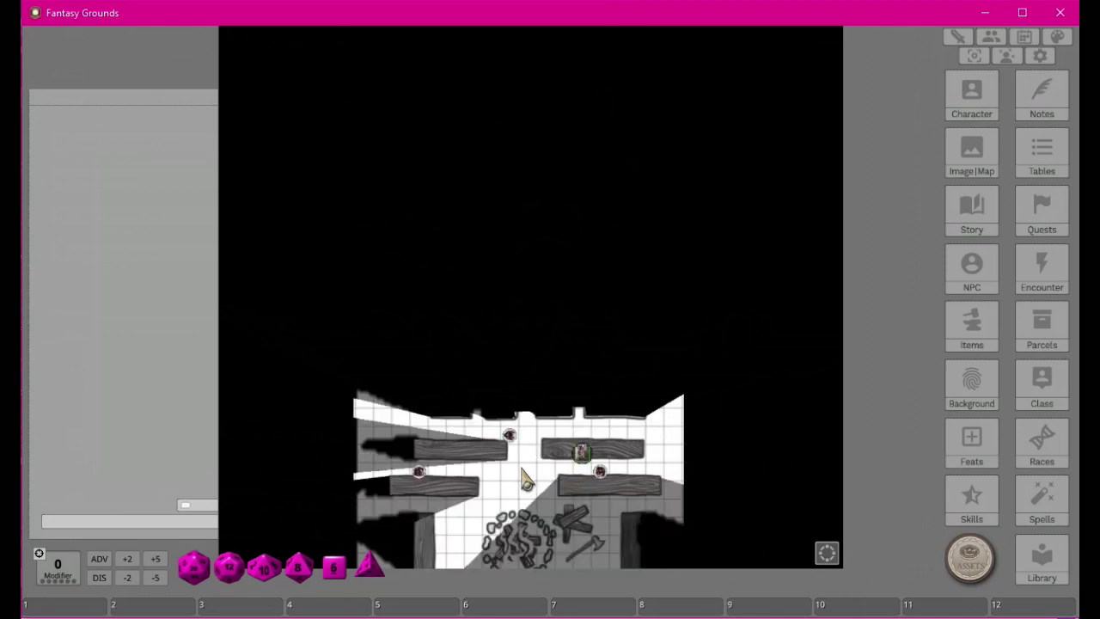
Step: Move the Mercy token four squares down and three squares right onto the vertical beam beside the axe
key(Down)
key(Down)
key(Down)
key(Down)
key(Right)
key(Right)
key(Right)
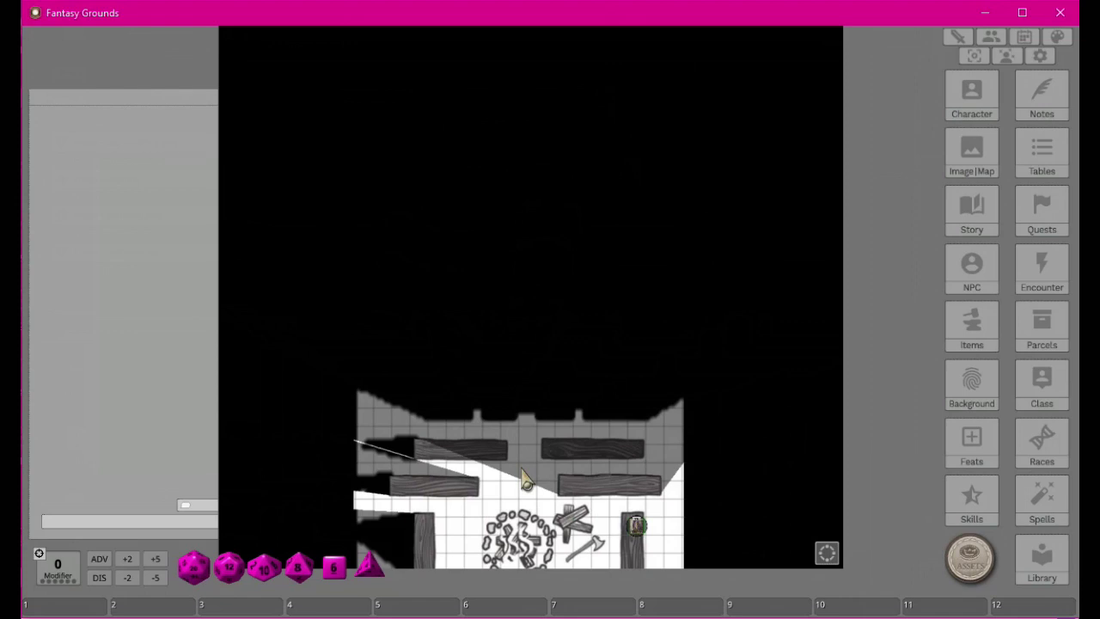
scroll(460, 470, down, 2)
scroll(526, 471, up, 1)
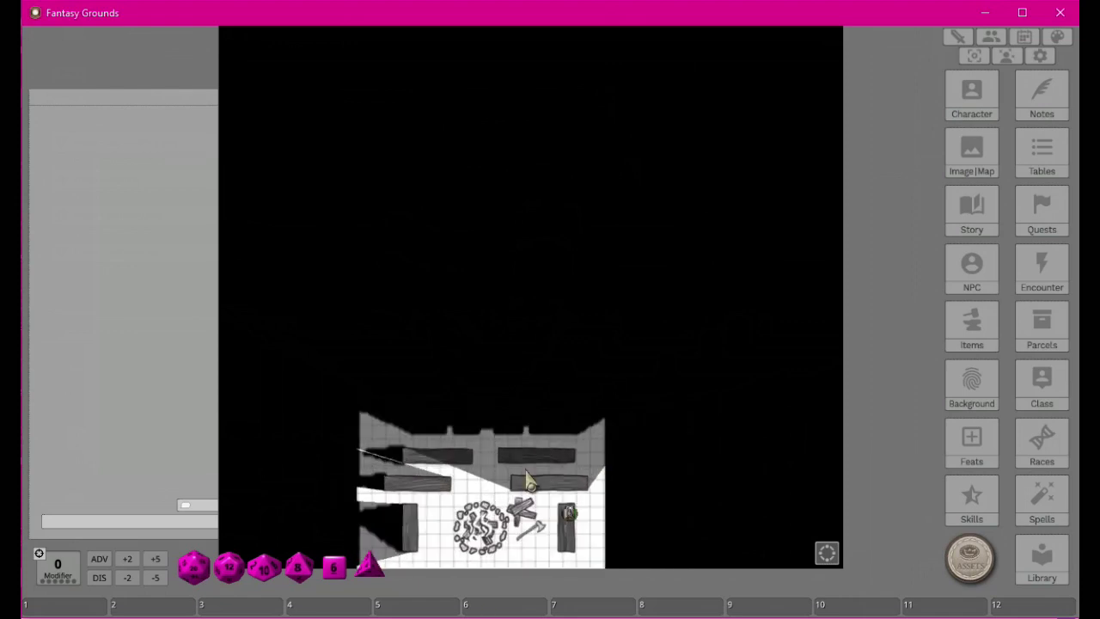
scroll(530, 479, up, 3)
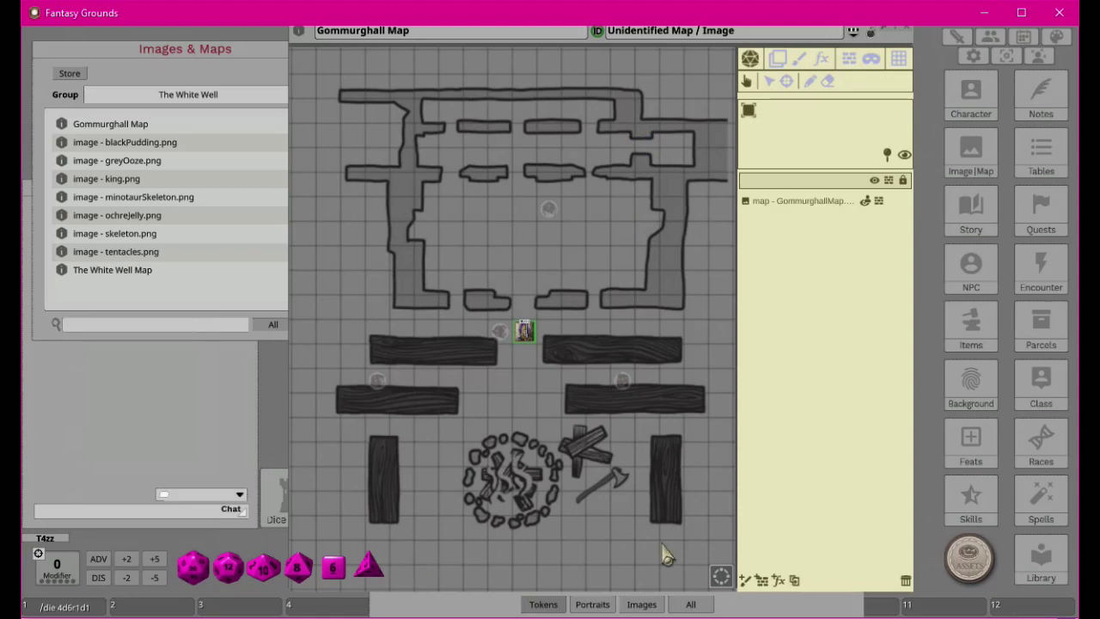
Step: Open the door beside the Mercy token from the GM view, and check its sight in the player view by stepping one square up and back
mouse_move(520, 306)
key(alt+Tab)
key(alt+Tab)
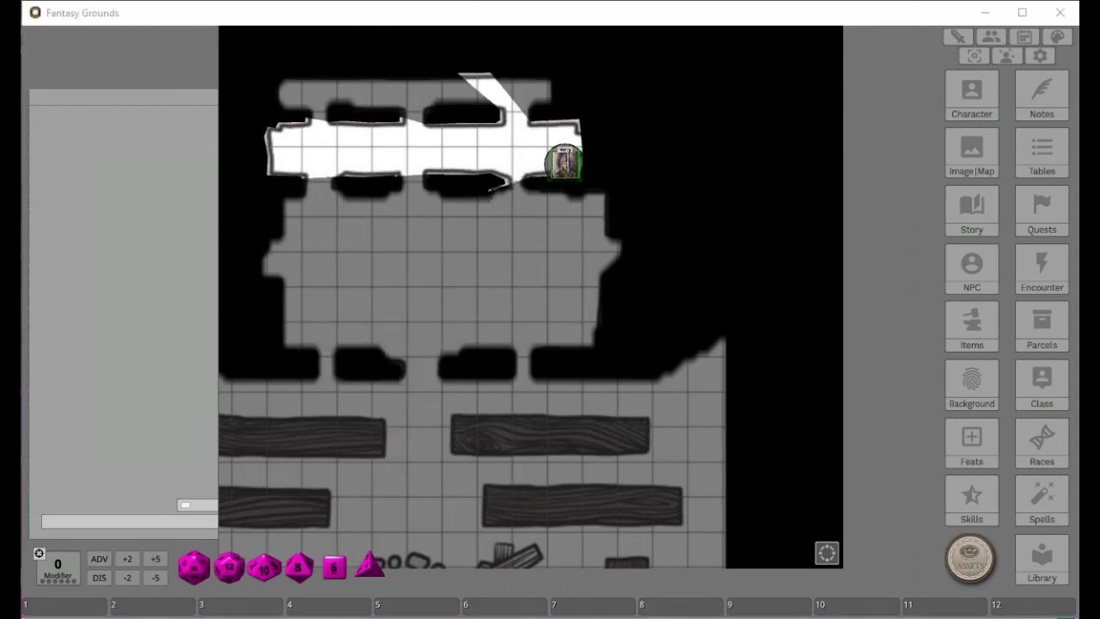
key(alt+Tab)
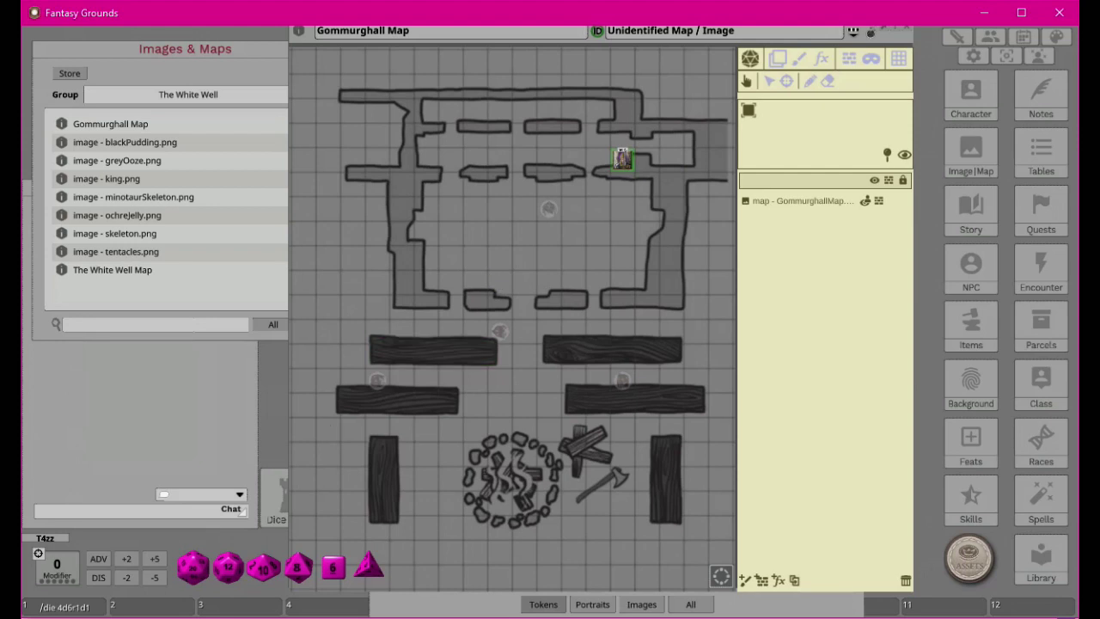
key(alt+Tab)
key(alt+Tab)
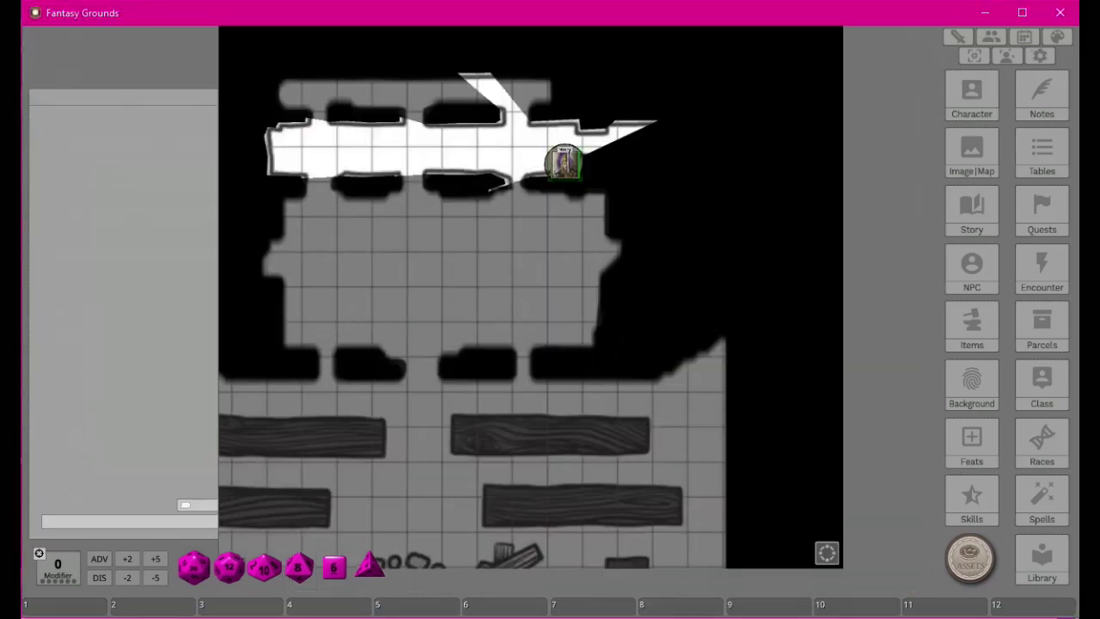
key(Up)
key(Down)
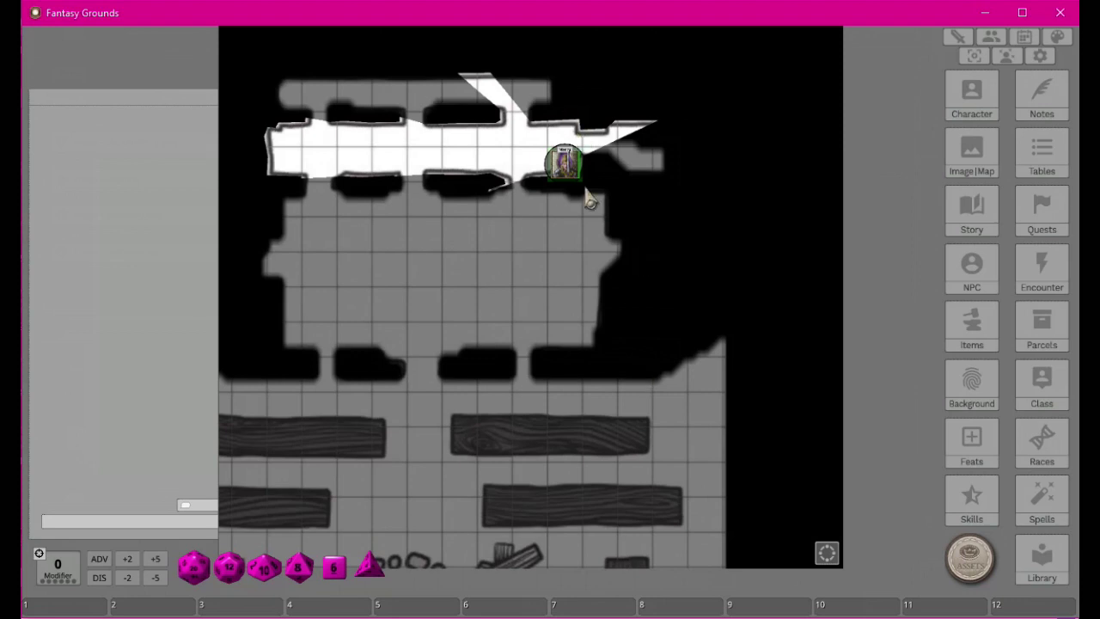
Step: Move the Mercy token out of the building to the central gap between the beams above the fire pit
drag(565, 165, 619, 170)
drag(703, 165, 427, 492)
scroll(555, 437, down, 3)
drag(528, 548, 554, 526)
drag(579, 465, 659, 319)
scroll(647, 341, down, 2)
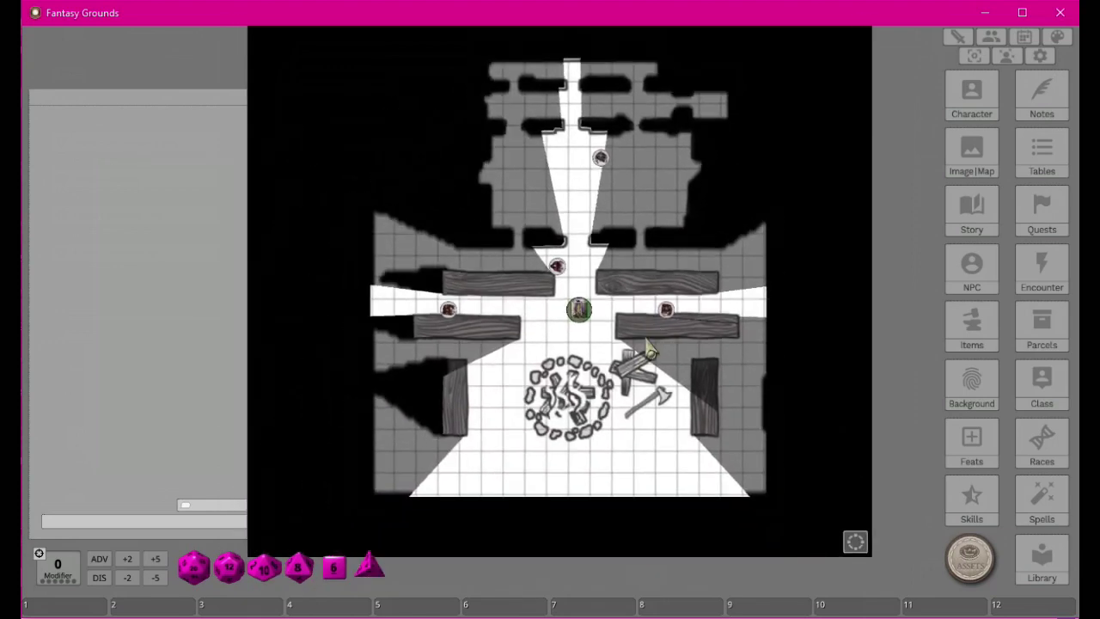
Step: Move the Mercy token up to the building's central entrance and back between the beams, and return to the GM view
mouse_move(560, 290)
mouse_down()
mouse_move(541, 304)
mouse_move(412, 281)
mouse_move(388, 412)
mouse_move(658, 432)
mouse_move(744, 258)
mouse_move(731, 386)
mouse_move(651, 314)
mouse_move(504, 398)
mouse_move(551, 271)
mouse_up()
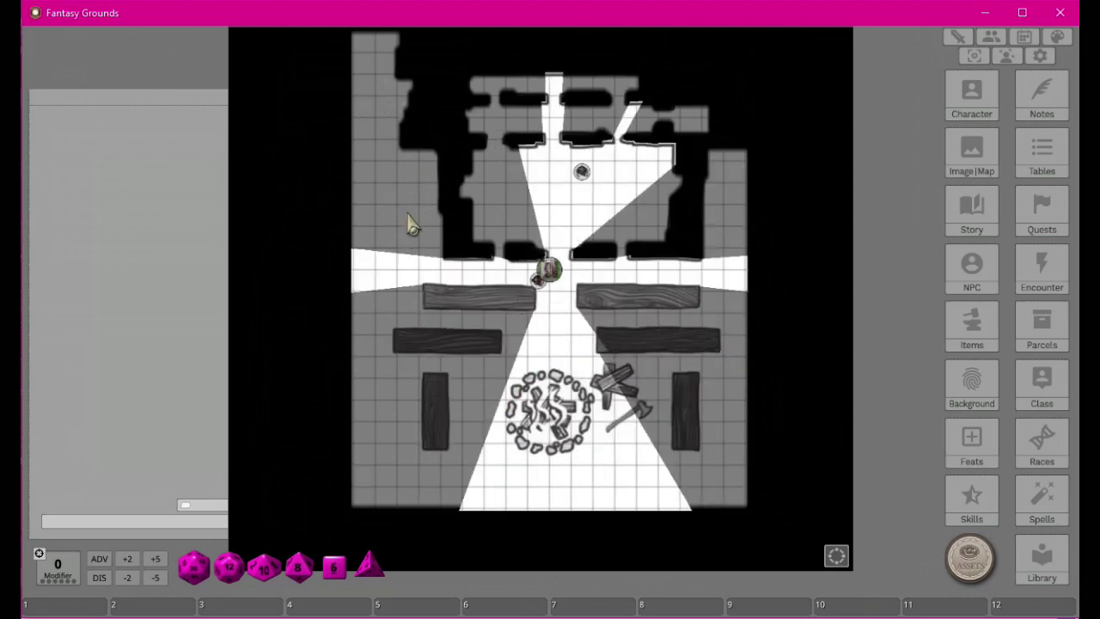
drag(550, 273, 550, 336)
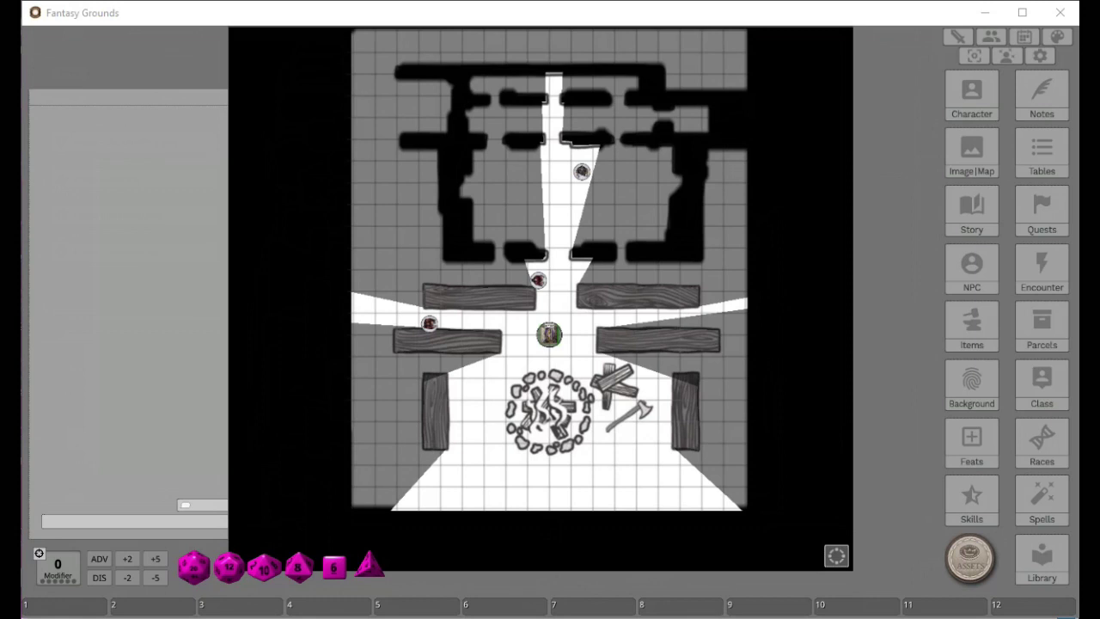
key(alt+Tab)
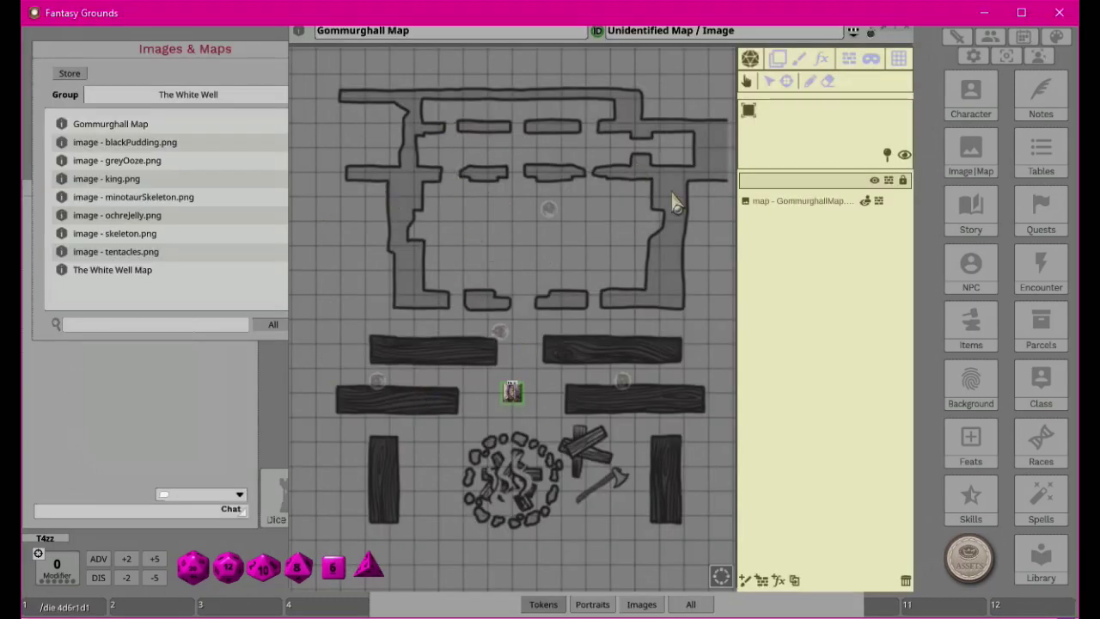
Step: Examine the map's layer, sharing and view options, including Snap to Grid and Synch Client View, and toggle the visibility control twice
right_click(551, 258)
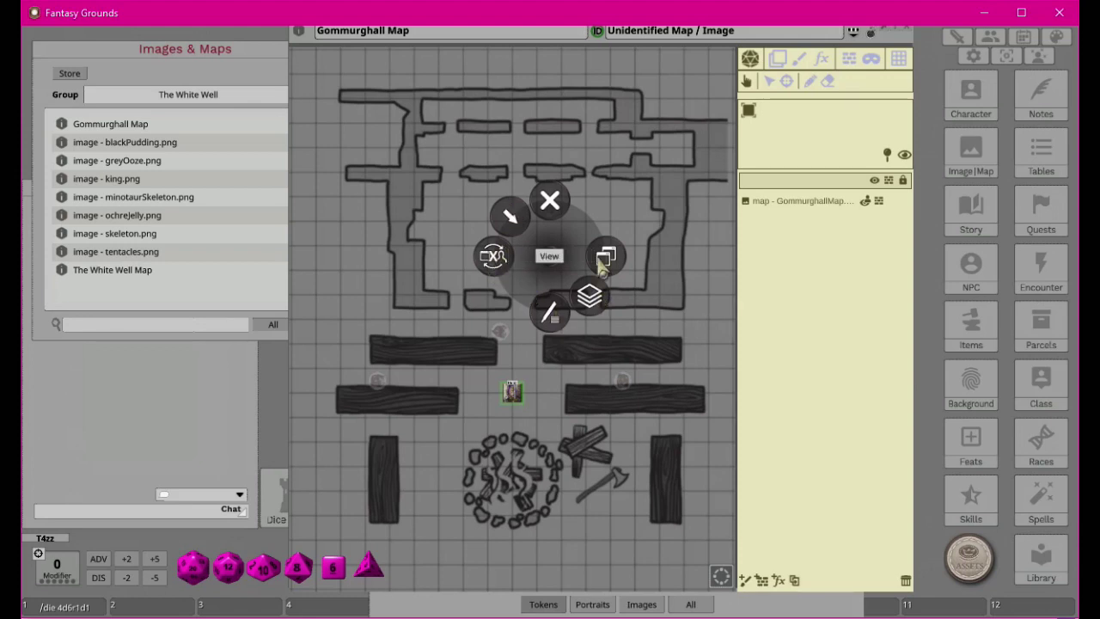
click(592, 301)
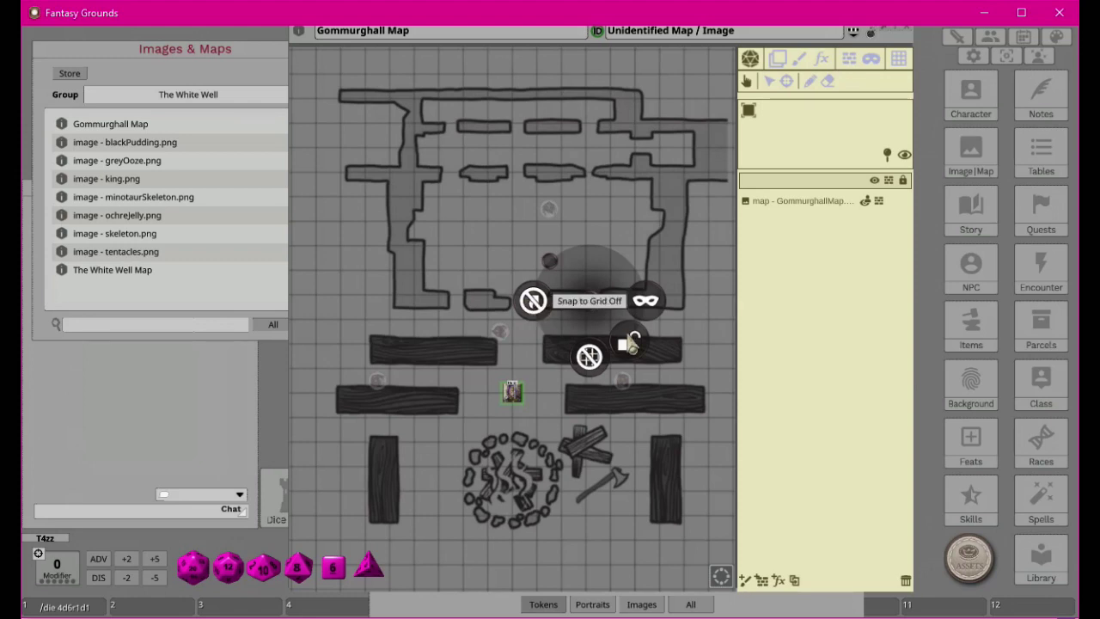
click(567, 231)
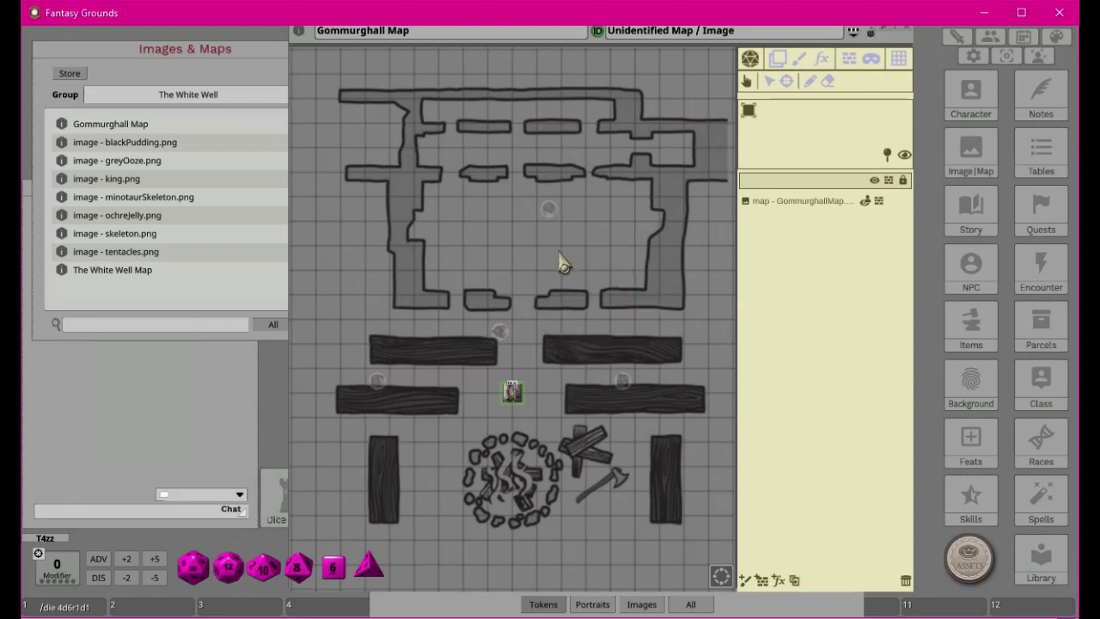
right_click(558, 251)
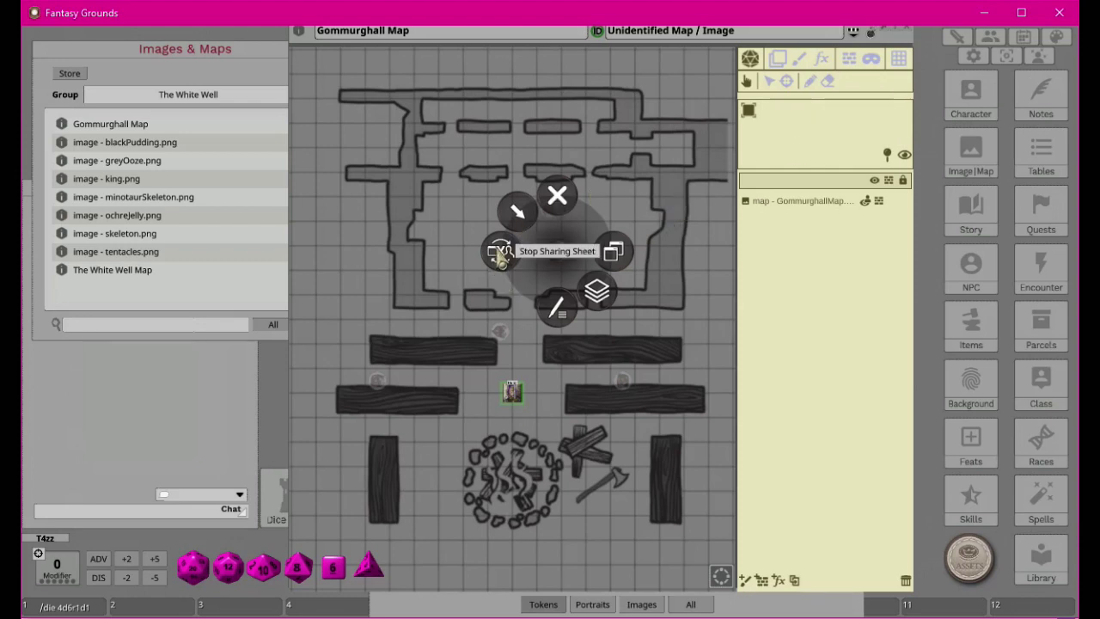
click(614, 257)
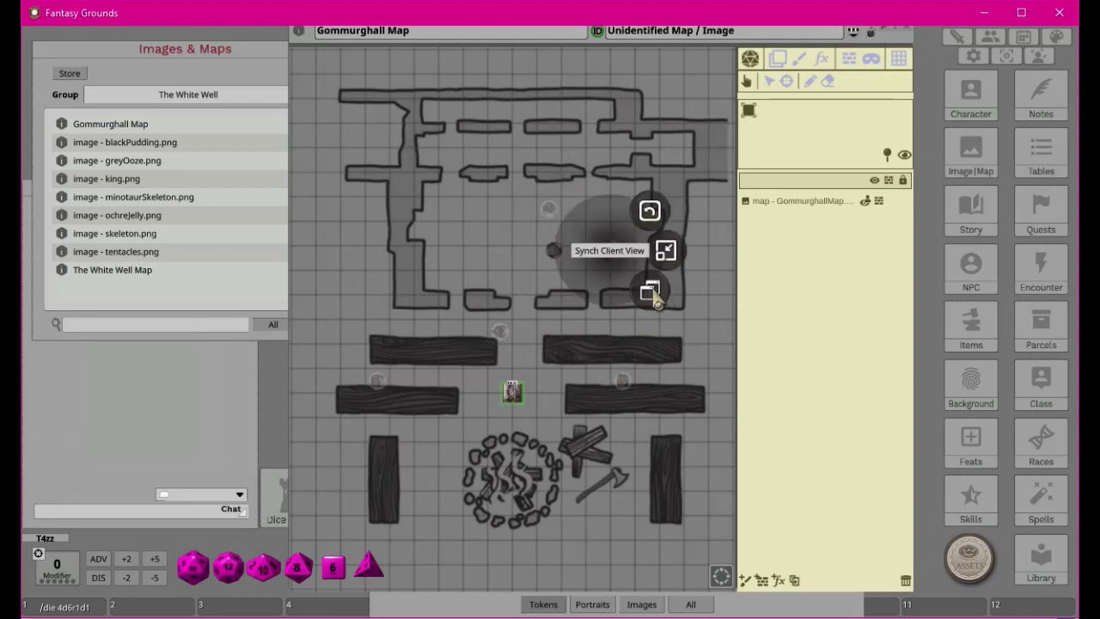
click(643, 340)
right_click(566, 234)
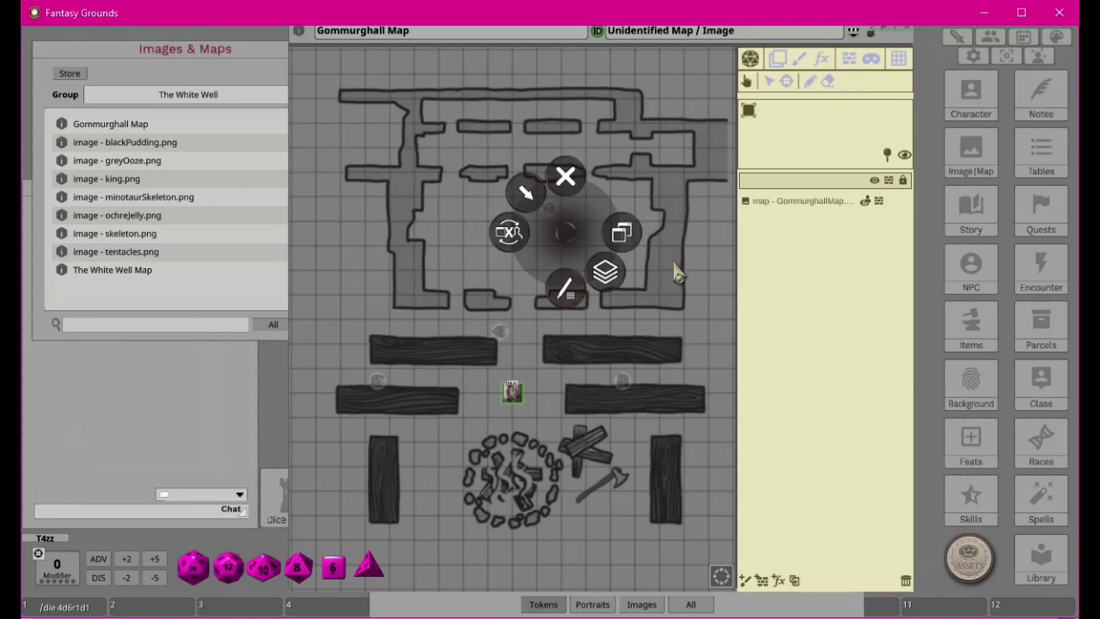
click(905, 157)
click(905, 158)
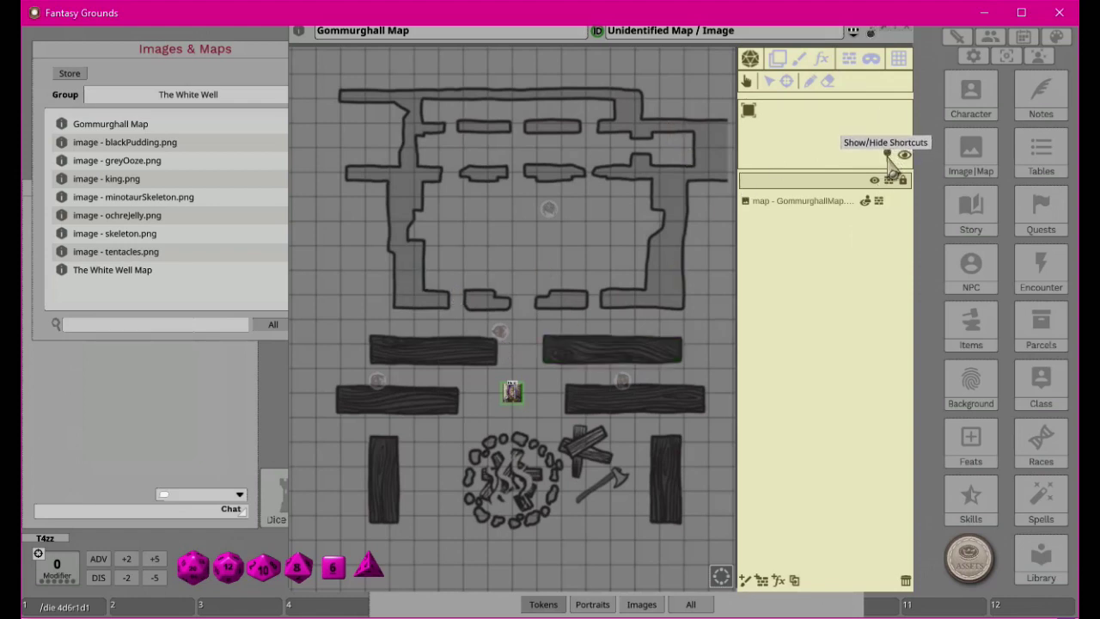
Step: List the encounters in The White Well group and pin one of them inside the building's large room on the map
click(961, 163)
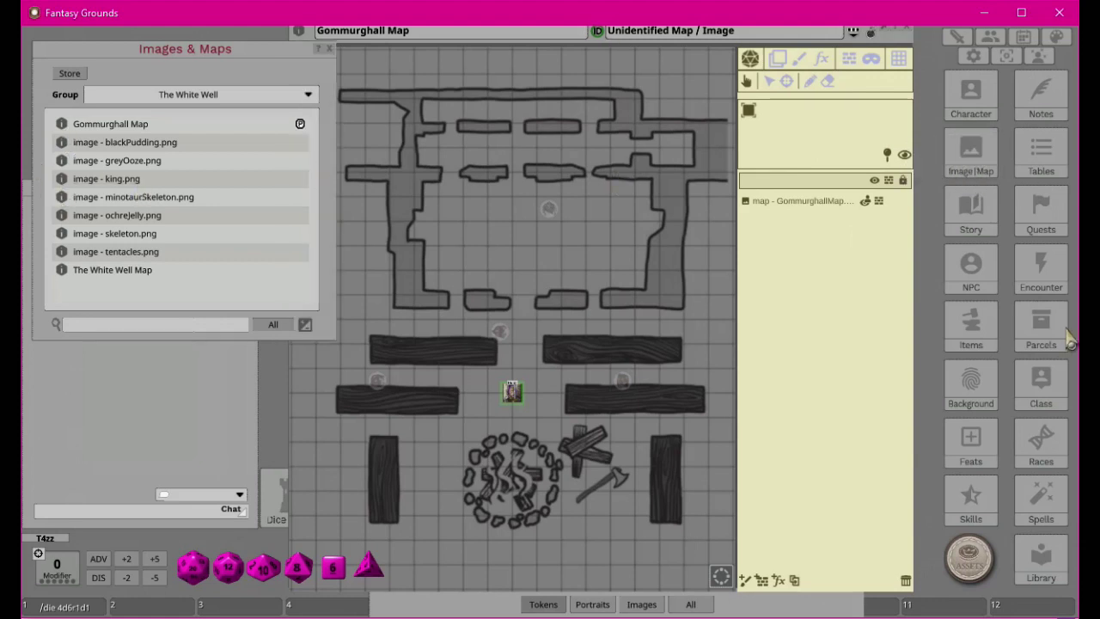
click(1041, 282)
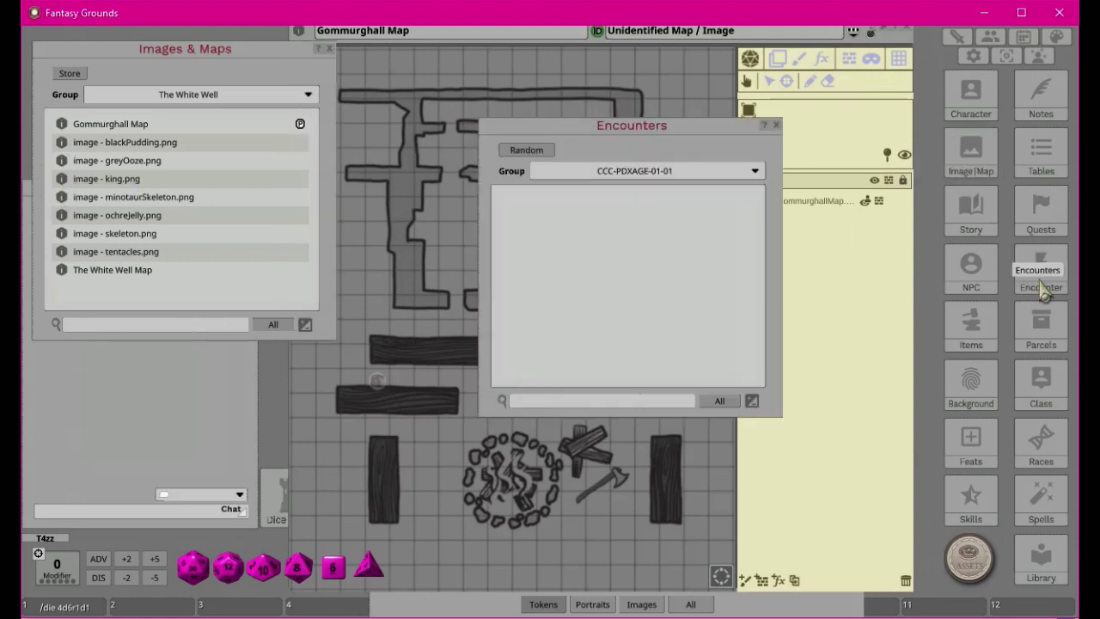
click(755, 170)
scroll(634, 232, down, 3)
click(583, 220)
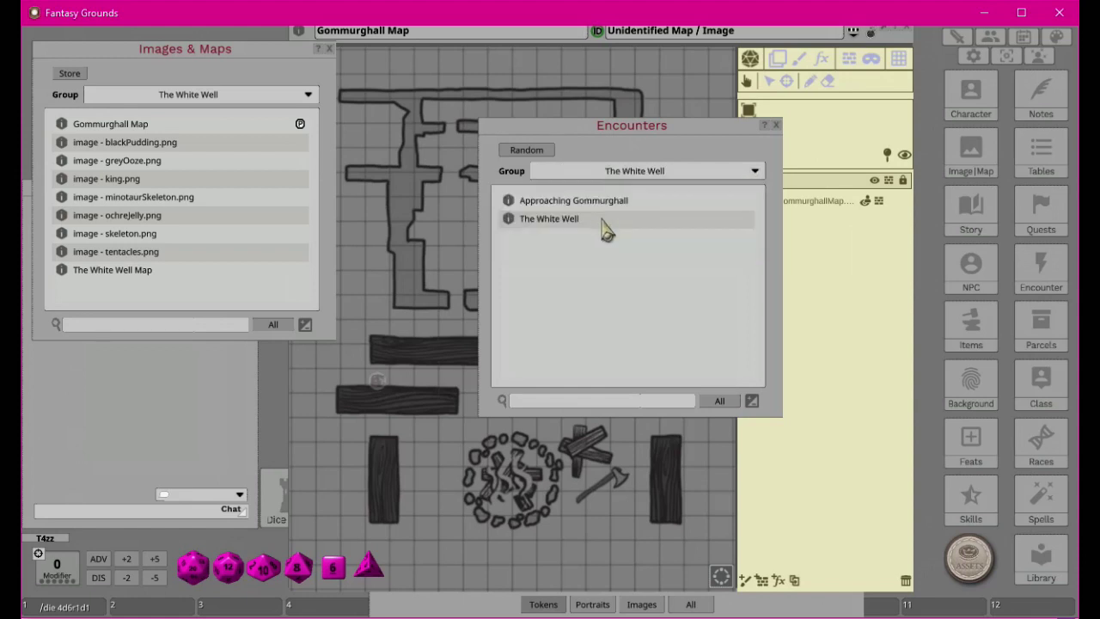
click(776, 125)
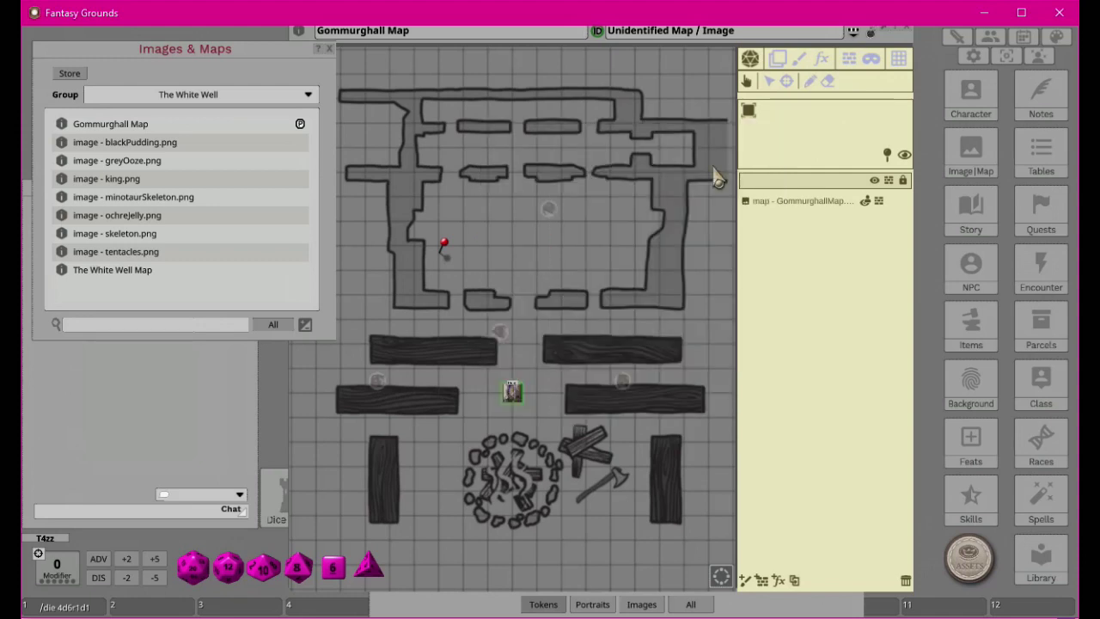
Step: Open the pinned encounter to examine its contents, close it, and move its pin just left of the Mercy token
click(445, 247)
click(444, 247)
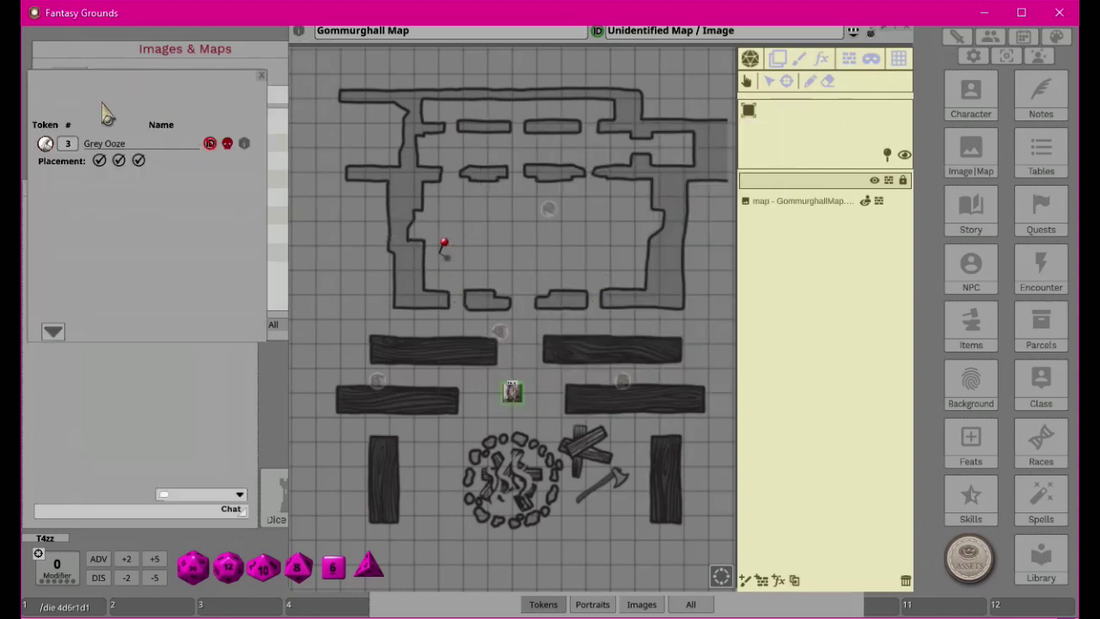
click(262, 76)
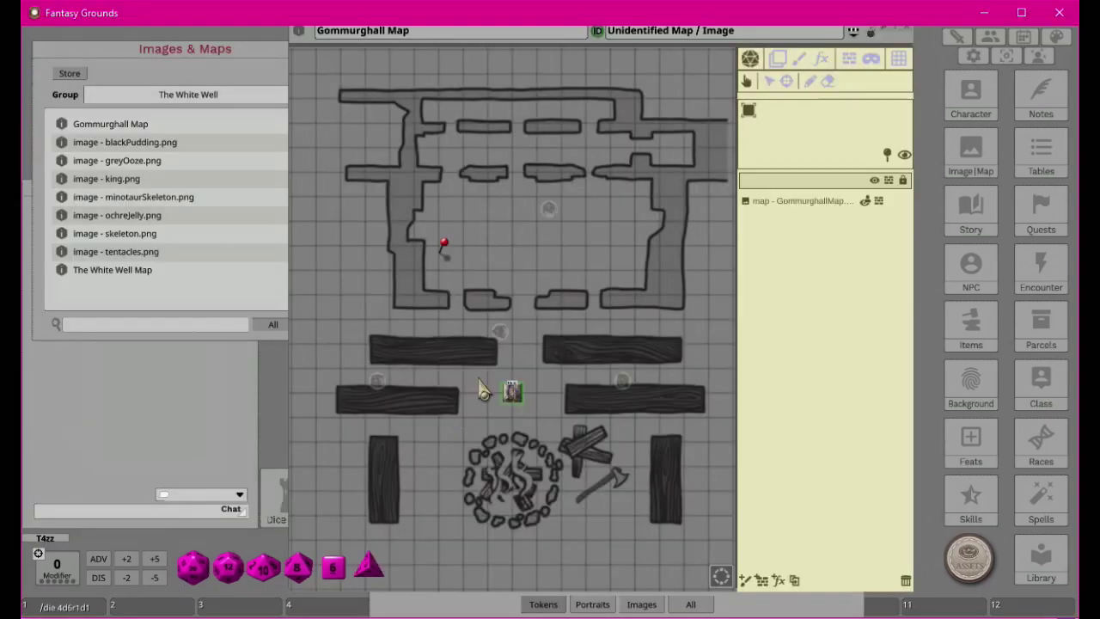
drag(447, 245, 488, 388)
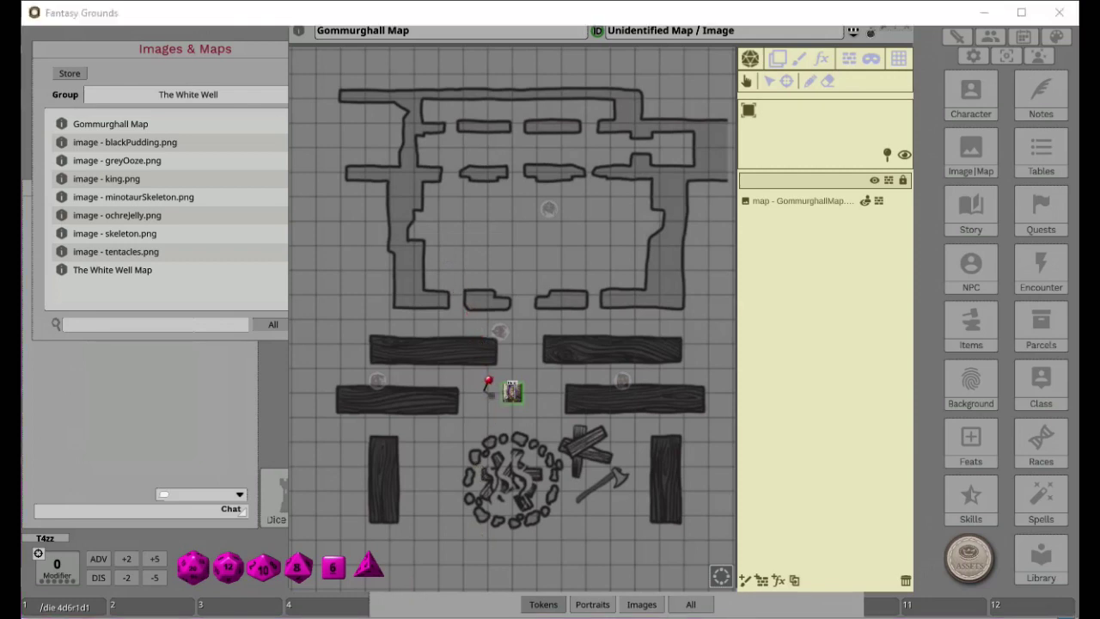
Step: Check the player view, make the Approaching Gommurghall pin shareable and private again, and move it just left of the fire pit
key(alt+Tab)
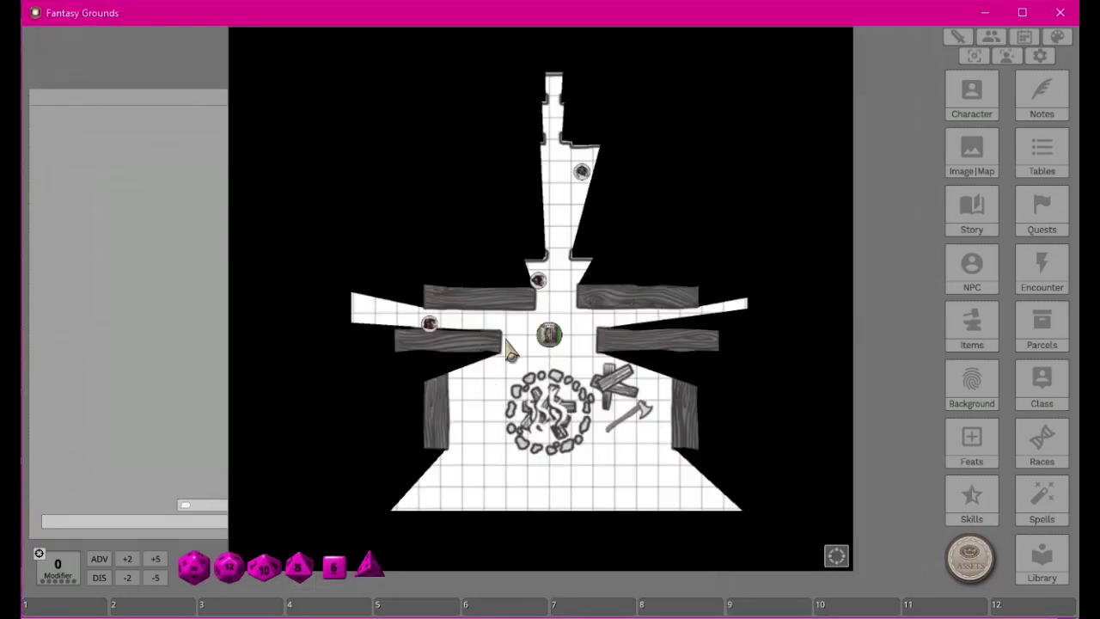
key(alt+Tab)
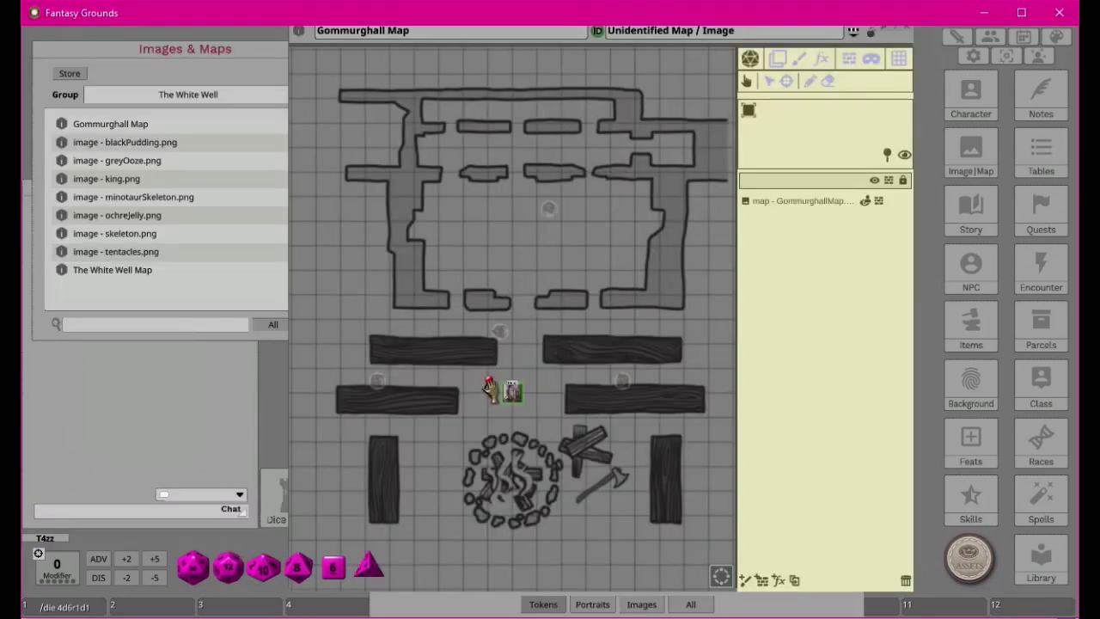
right_click(489, 388)
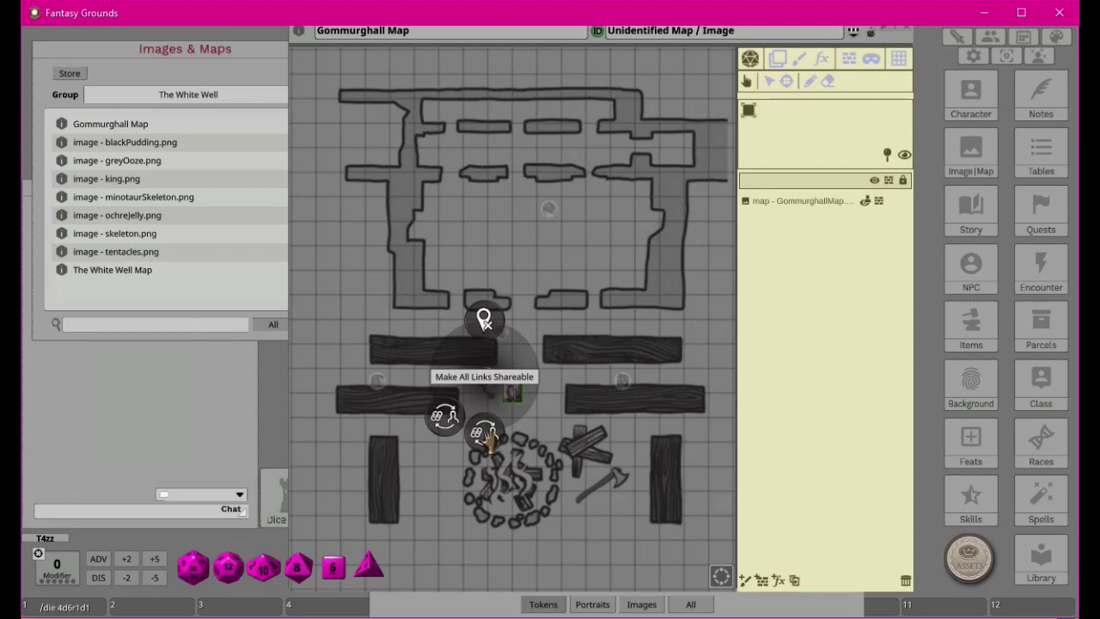
click(445, 417)
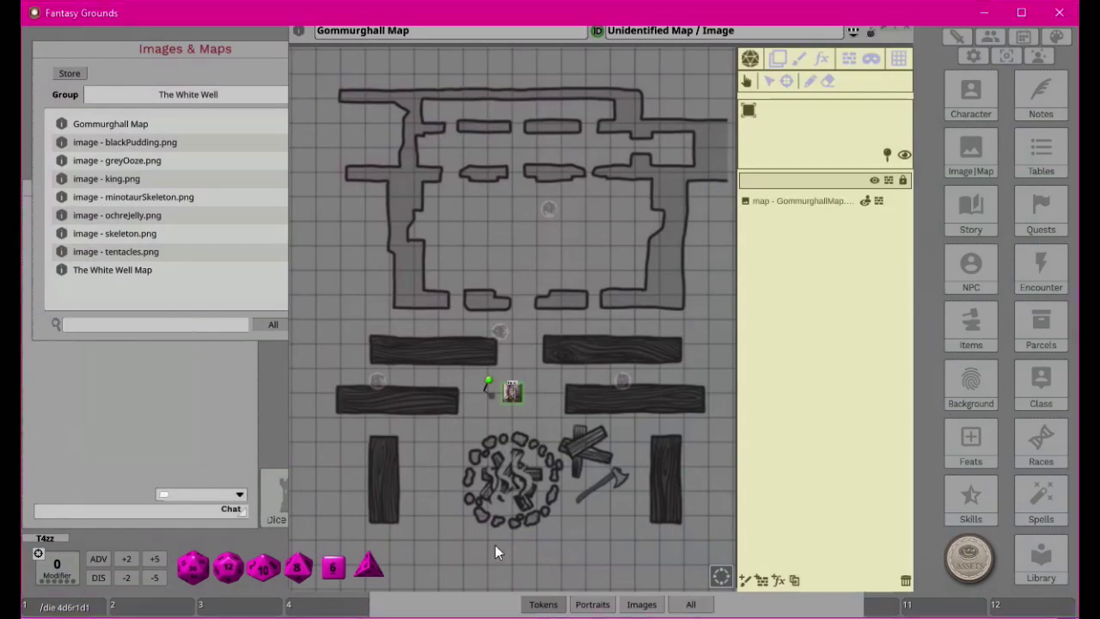
right_click(486, 387)
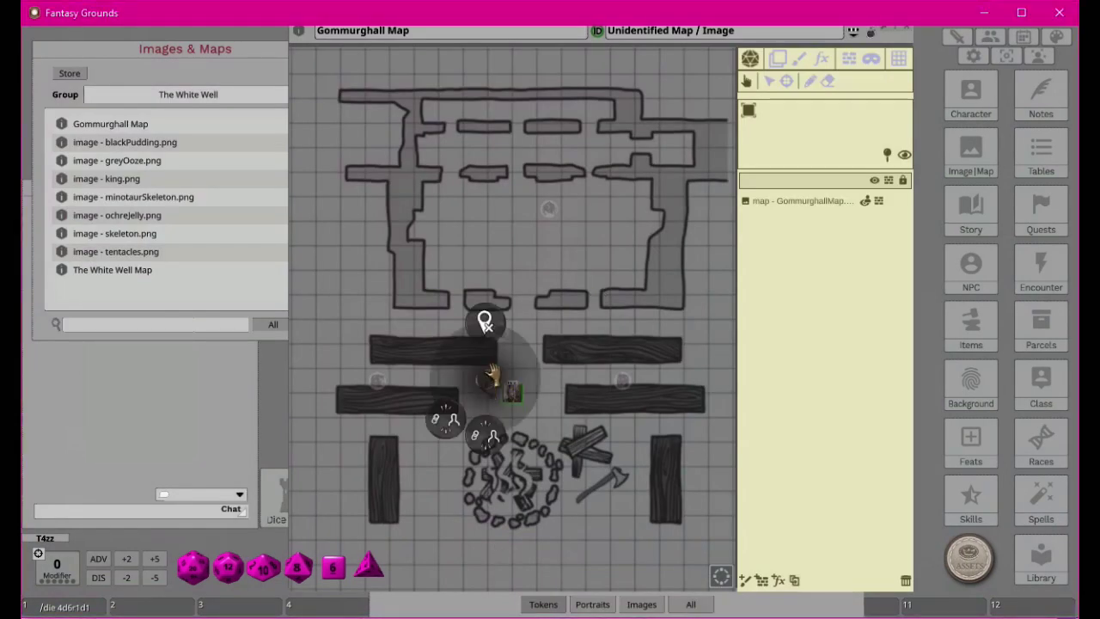
click(445, 424)
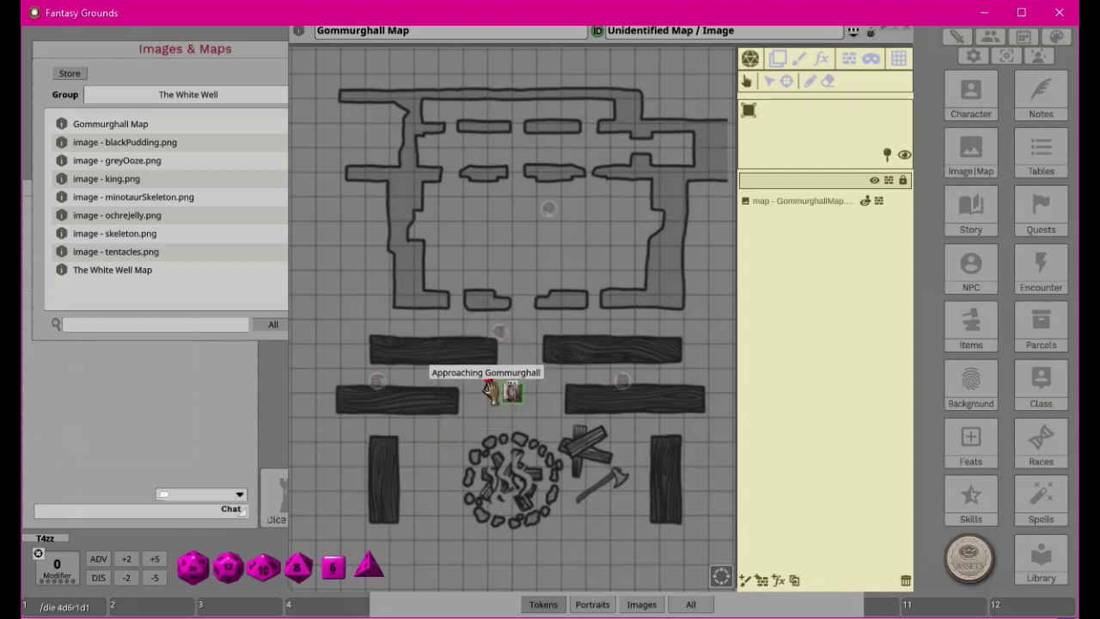
drag(486, 386, 451, 474)
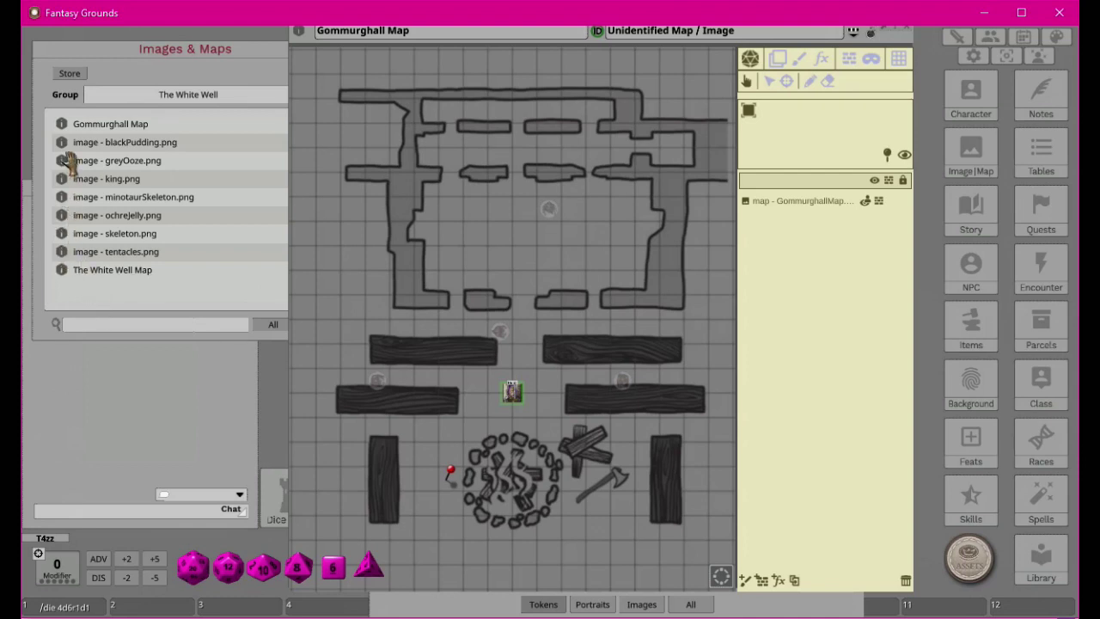
Step: Pin image - tentacles.png on the upper-left beam in front of the building and make its link shareable
drag(60, 255, 437, 368)
right_click(435, 364)
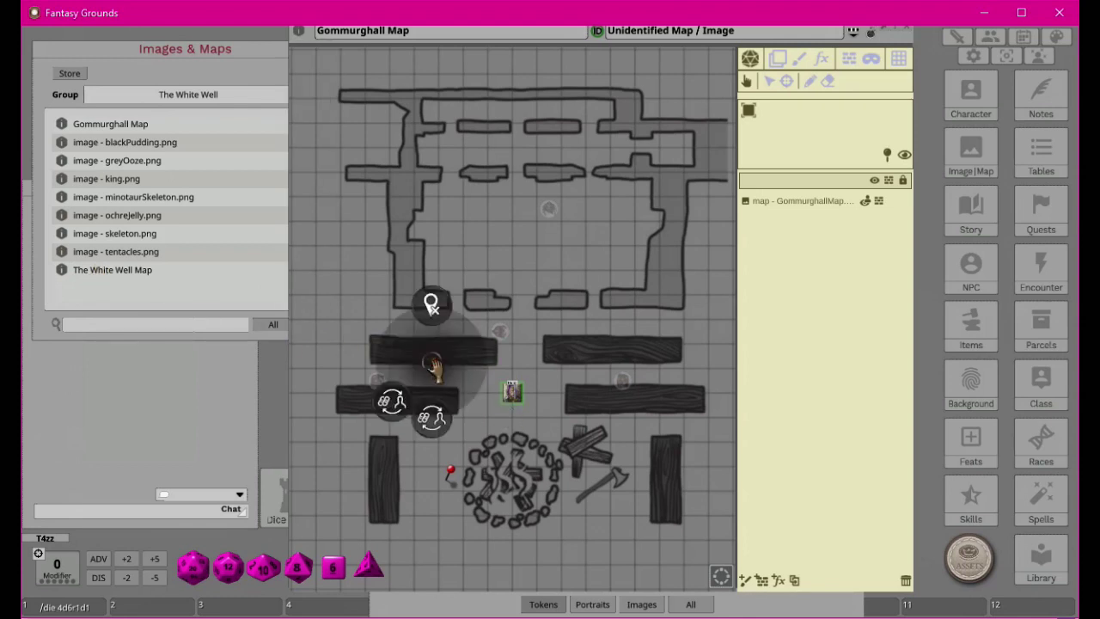
click(390, 405)
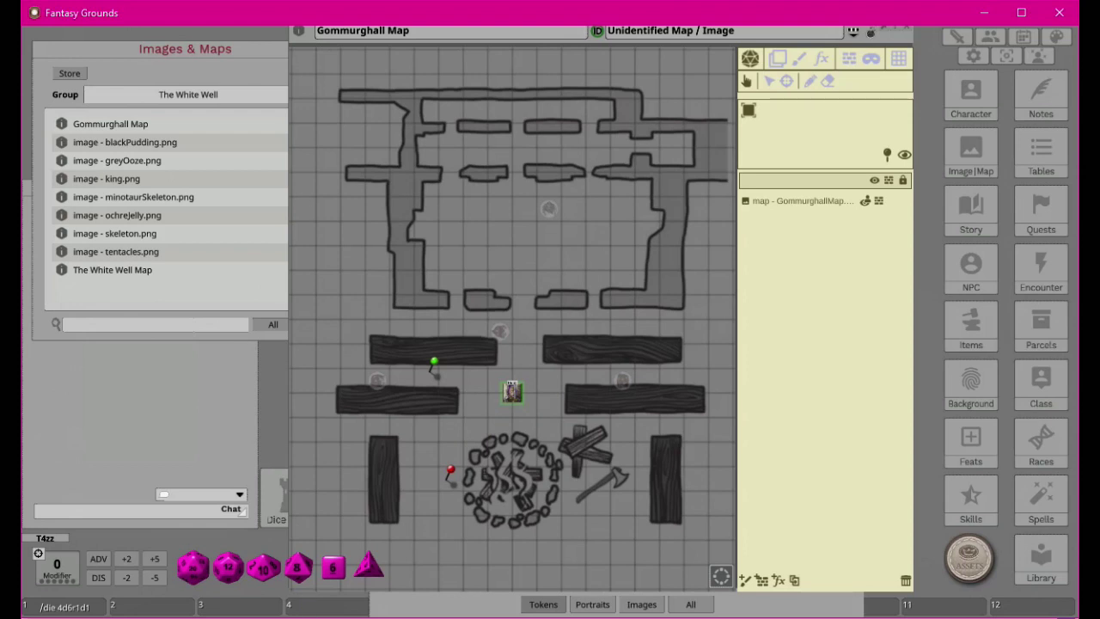
Step: Move the Mercy token below the fire pit and toggle the map's line of sight twice
drag(511, 390, 521, 564)
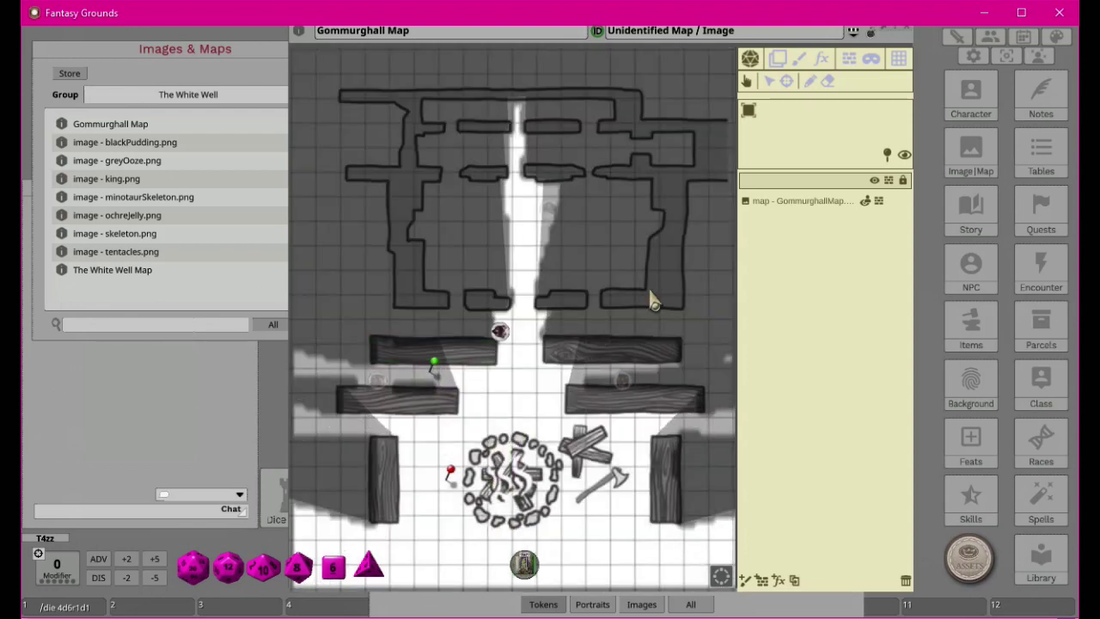
click(904, 155)
click(905, 155)
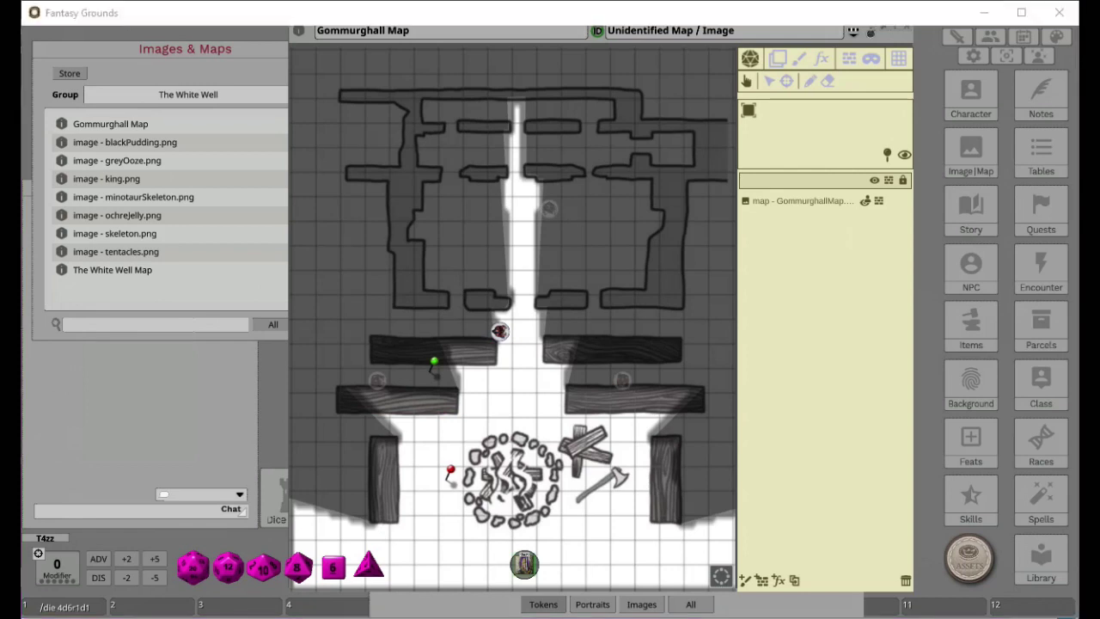
Step: In the player view, move the Mercy token to the inner end of the lower-left beam and examine the green pin's link options
key(alt+Tab)
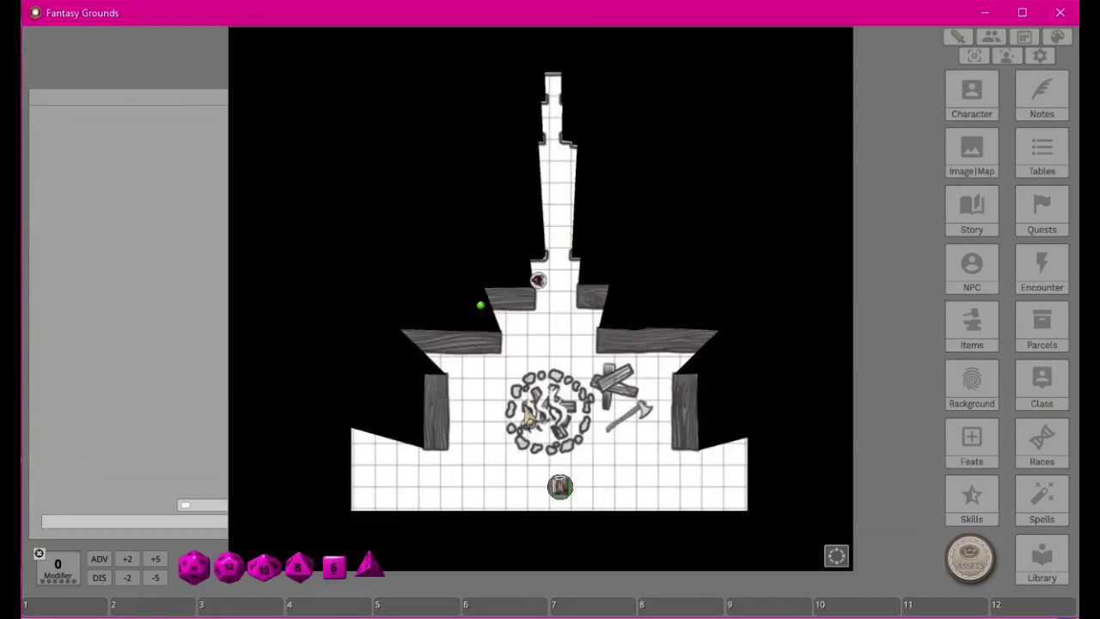
drag(563, 485, 524, 359)
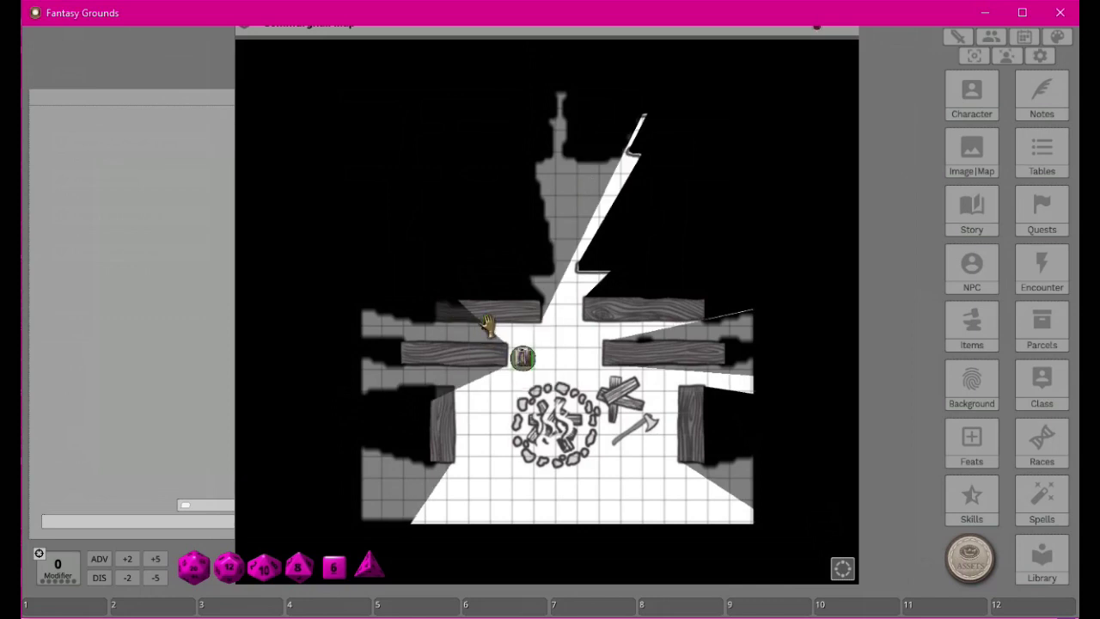
drag(487, 319, 491, 347)
right_click(486, 324)
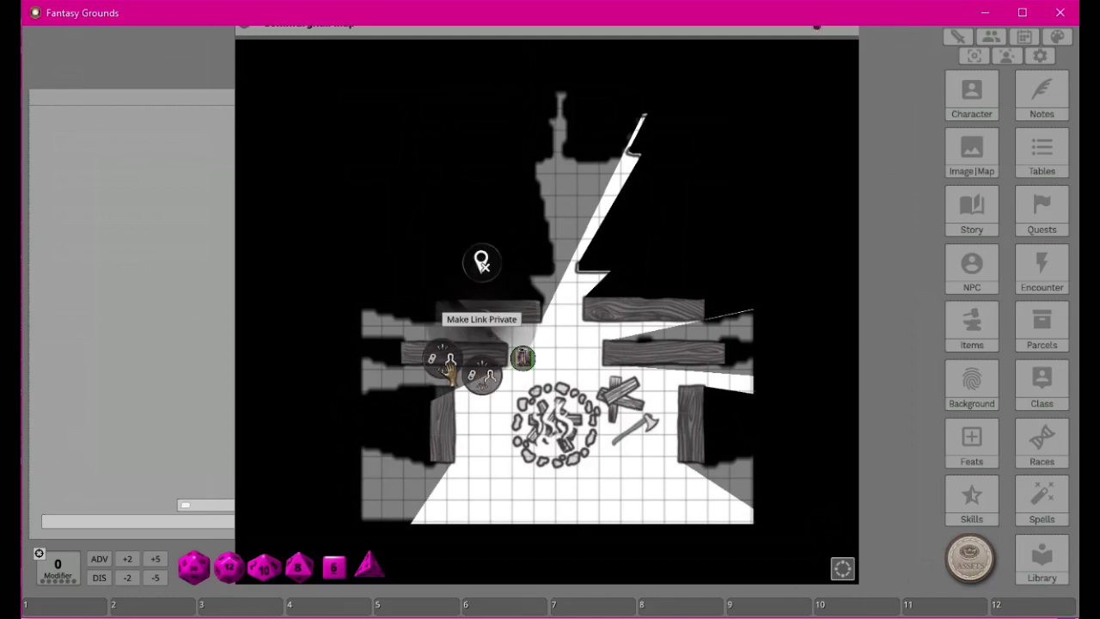
click(481, 265)
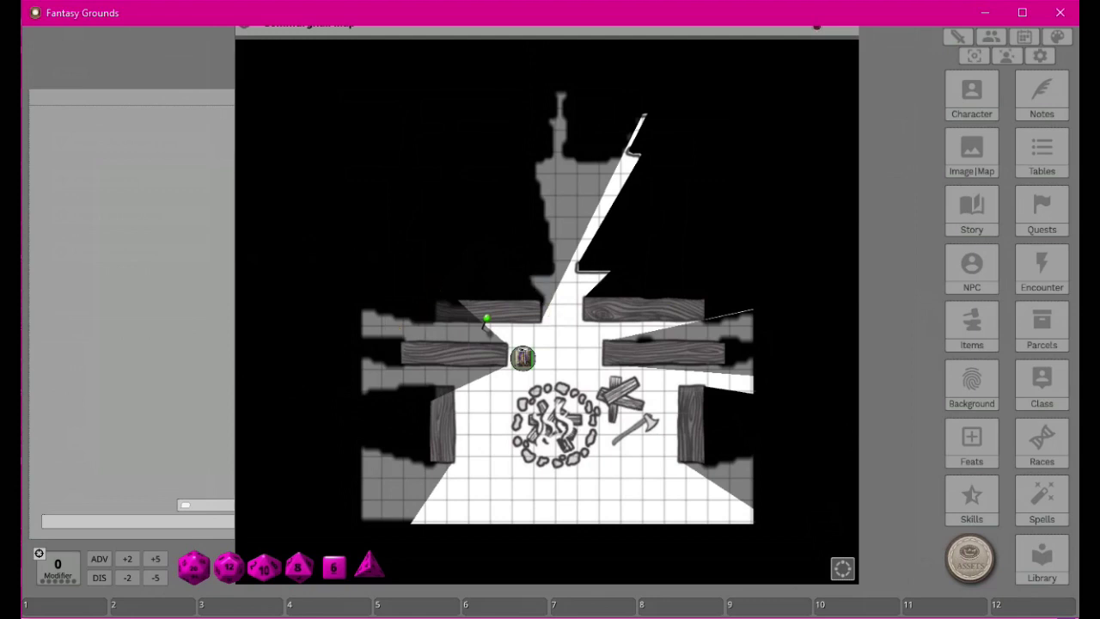
drag(534, 37, 592, 34)
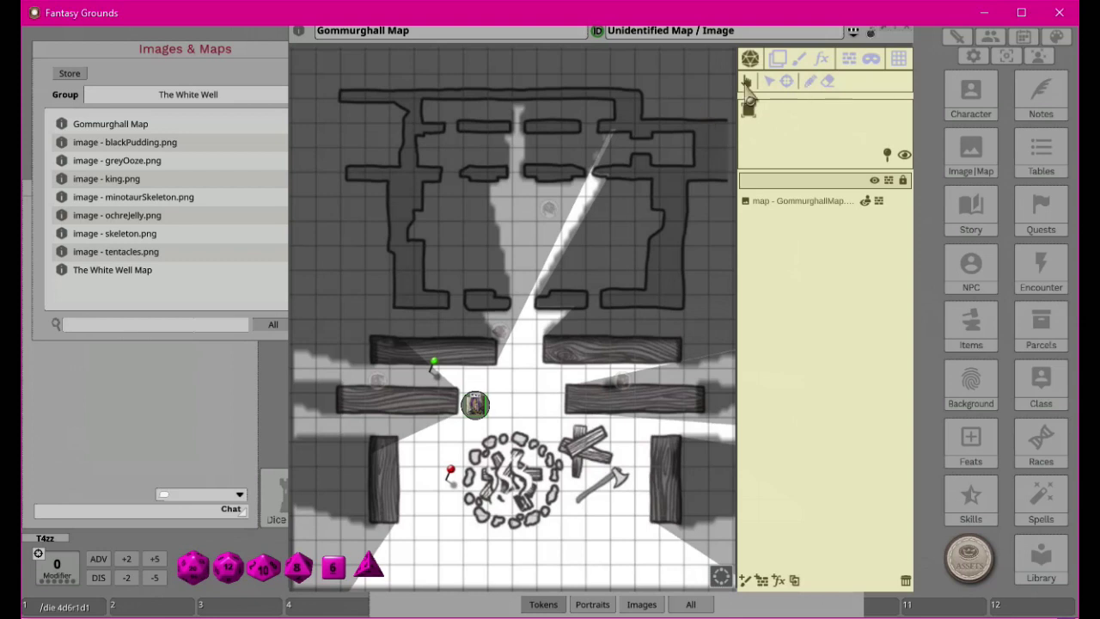
Step: Deselect the Mercy token in the GM view and select it again using Token Selection
click(475, 407)
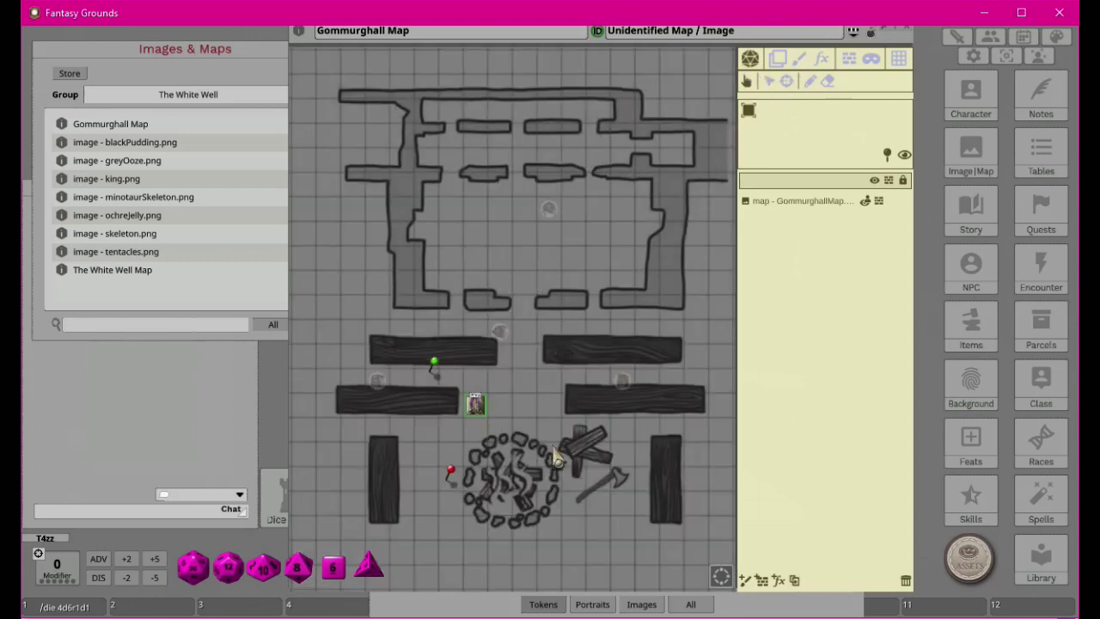
click(769, 81)
click(475, 405)
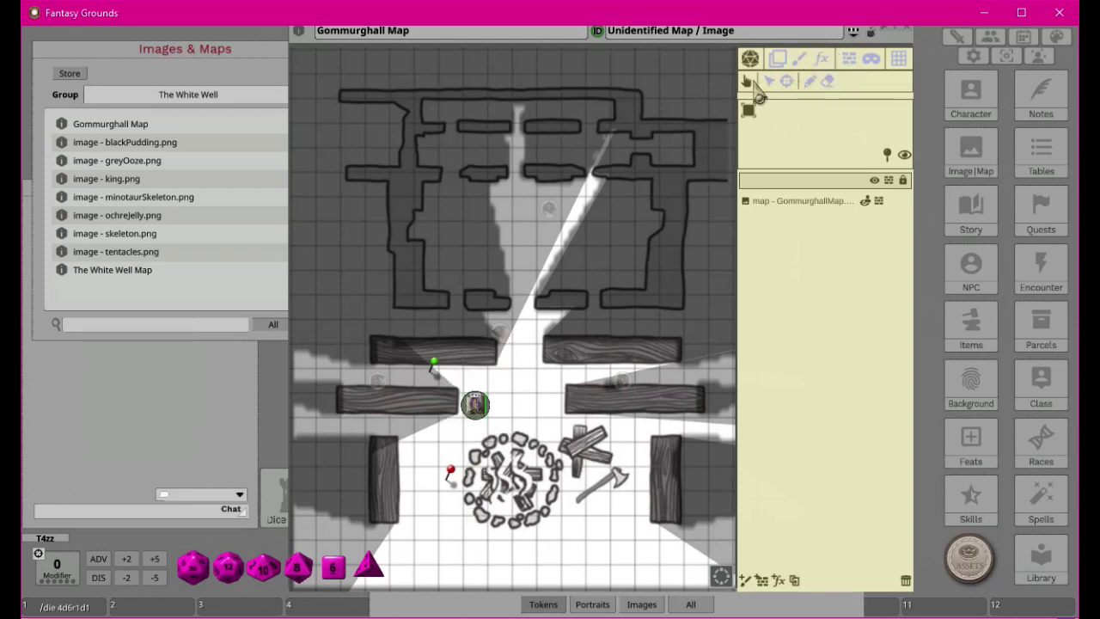
Step: Draw a freehand arrow pointing into the fire pit and erase it
click(810, 81)
mouse_move(588, 552)
mouse_down()
mouse_move(517, 467)
mouse_move(513, 490)
mouse_up()
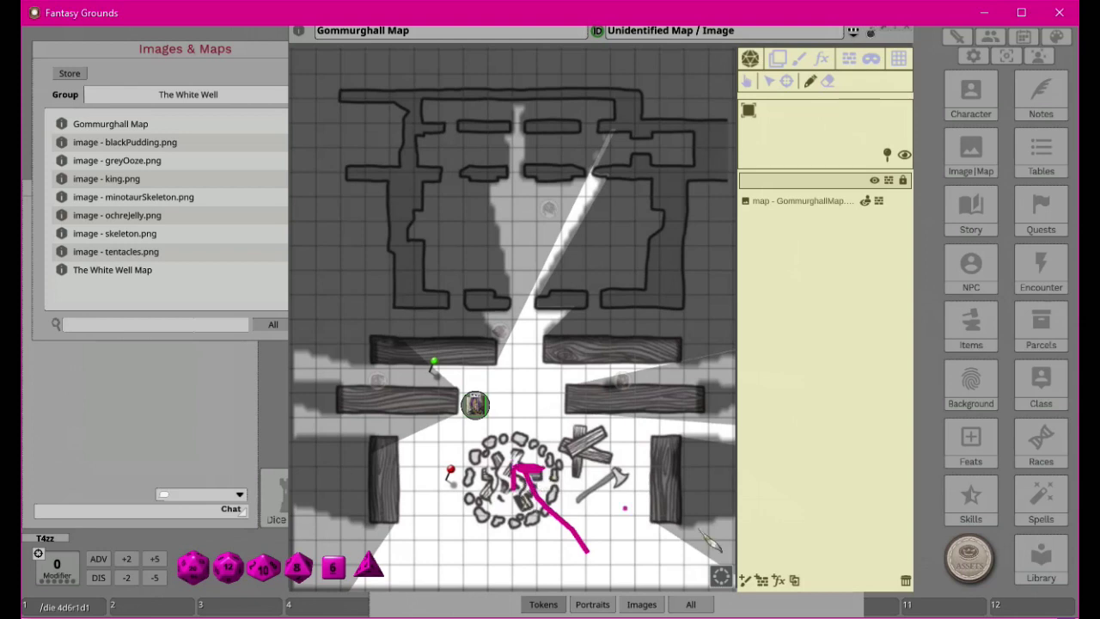
click(829, 82)
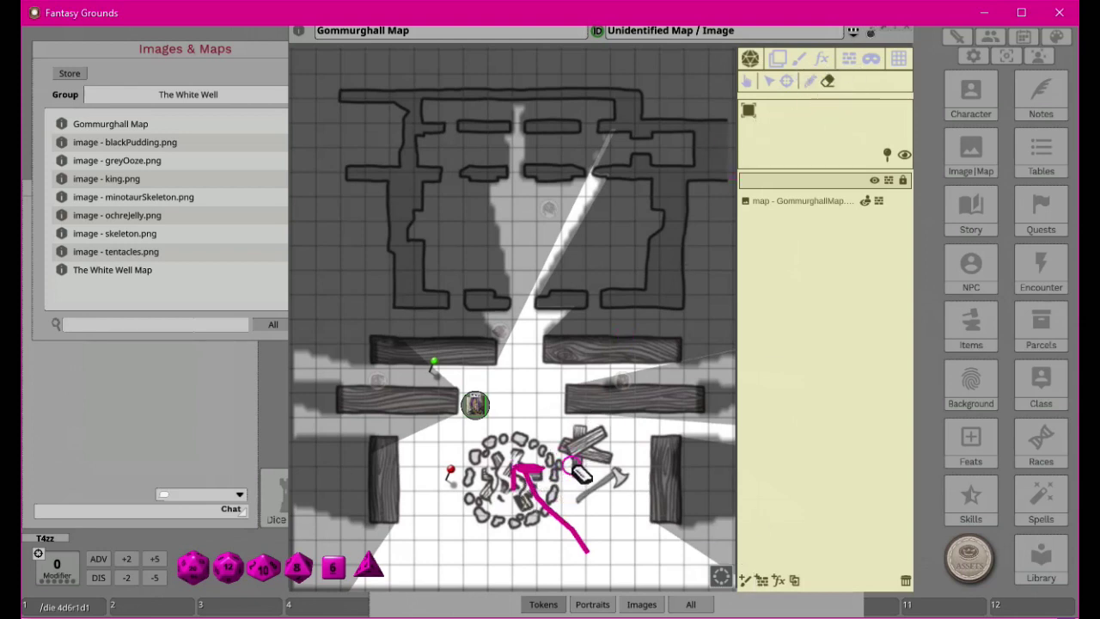
mouse_move(541, 513)
mouse_down()
mouse_move(526, 472)
mouse_move(583, 487)
mouse_move(568, 509)
mouse_move(592, 568)
mouse_move(601, 558)
mouse_move(531, 498)
mouse_move(563, 527)
mouse_move(548, 483)
mouse_up()
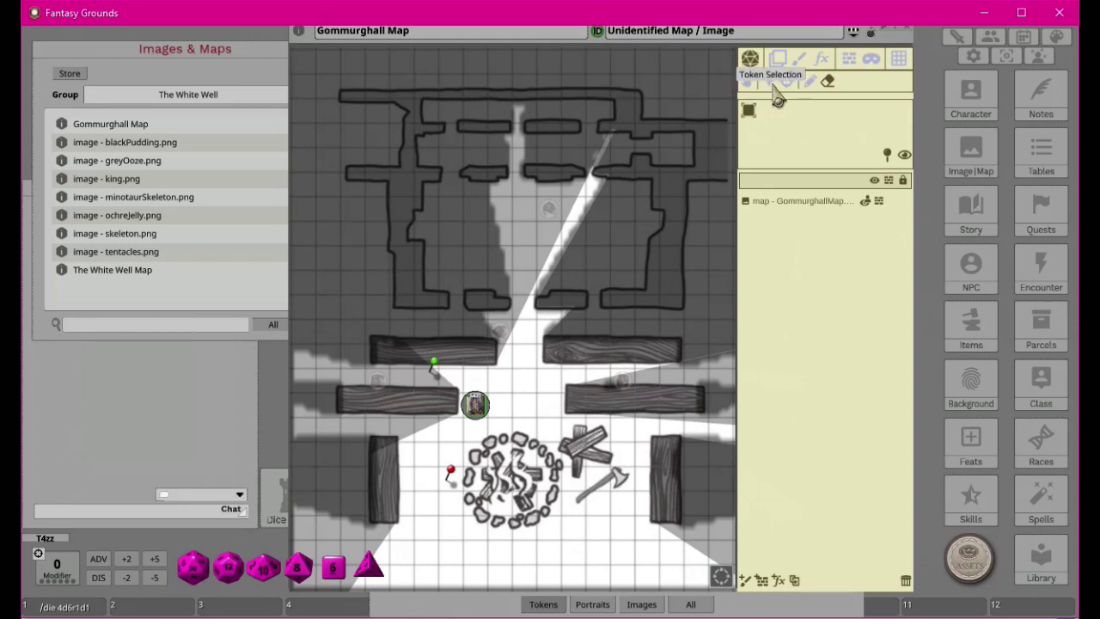
Step: Return to the default pointer mode and move the Mercy token below and left of the fire pit
click(746, 80)
click(478, 406)
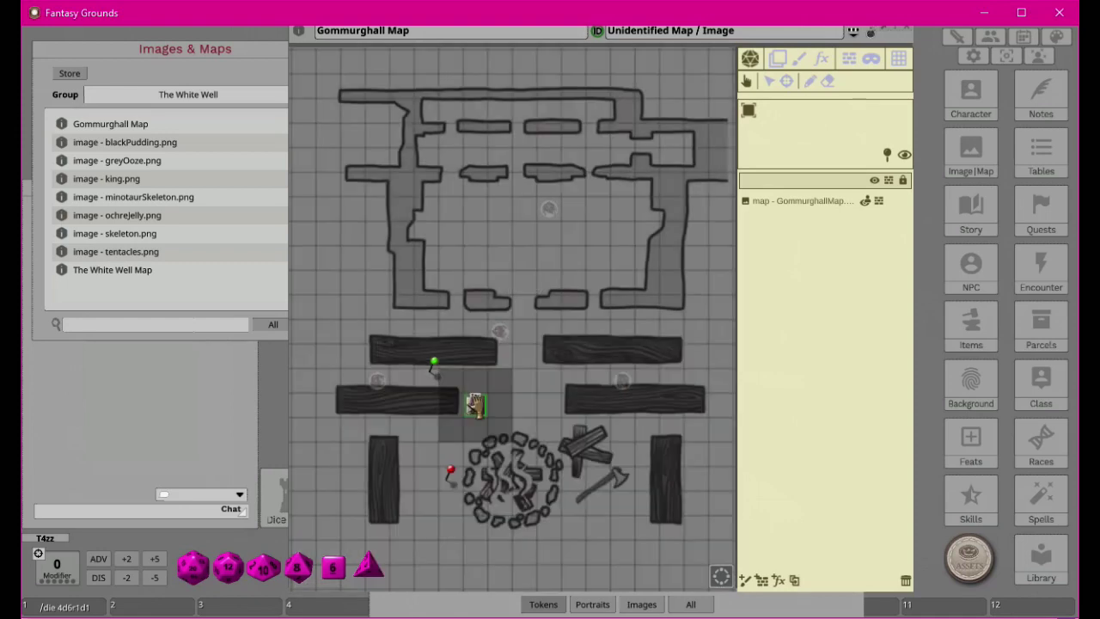
drag(475, 406, 450, 552)
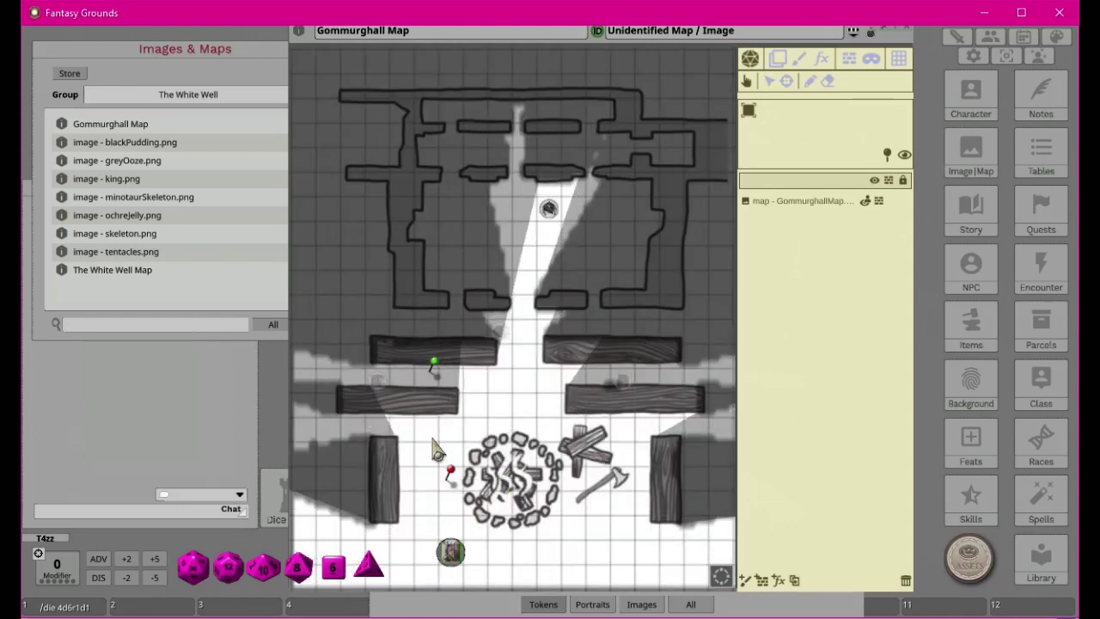
Step: Examine the line of sight of the enemy tokens between the left beams, between the right beams and outside the central entrance
click(378, 383)
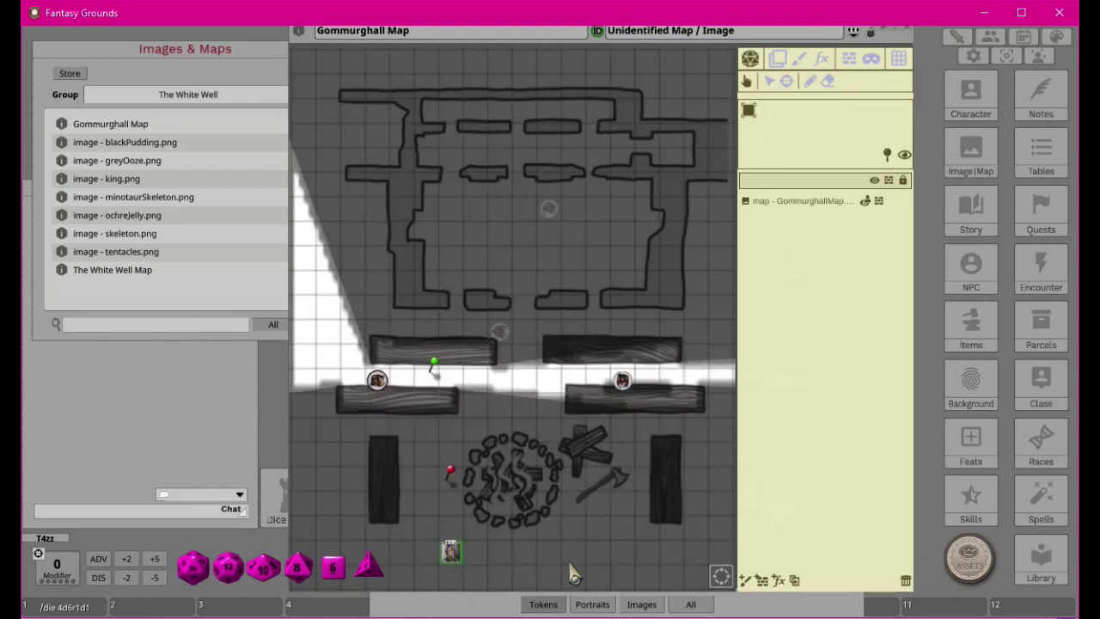
click(621, 384)
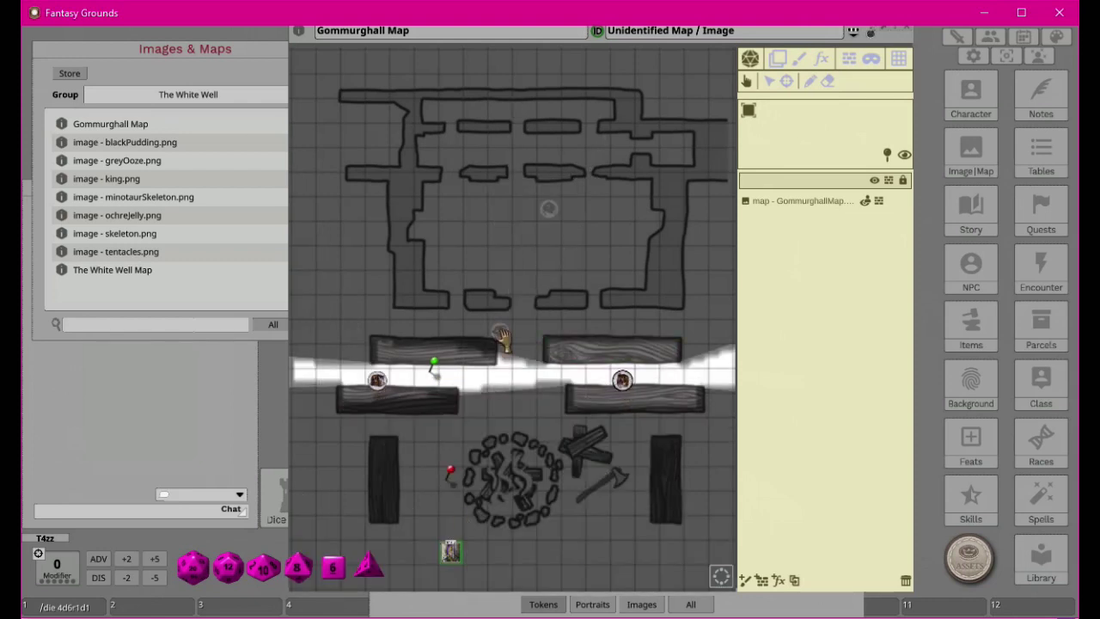
click(500, 335)
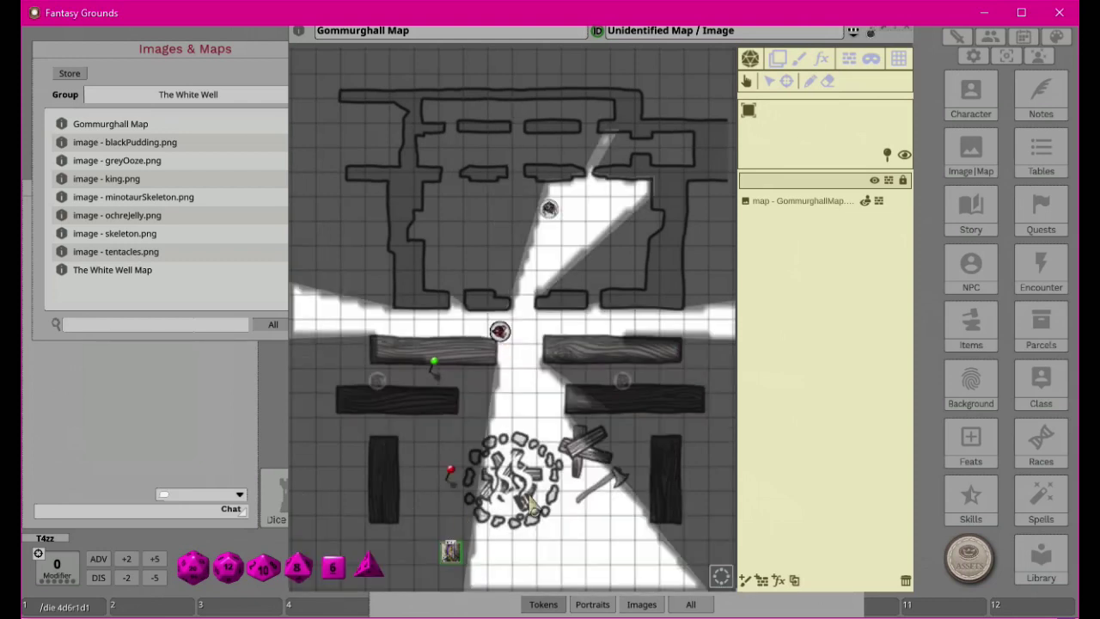
click(380, 385)
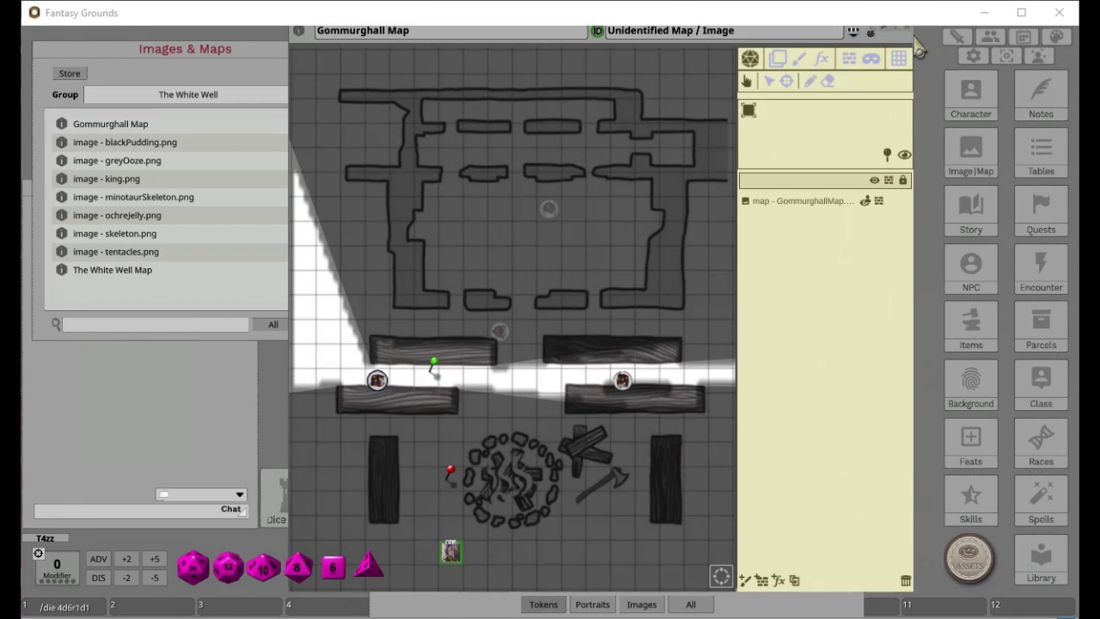
Step: Delete the Mercy token from the map and disable line of sight
right_click(451, 557)
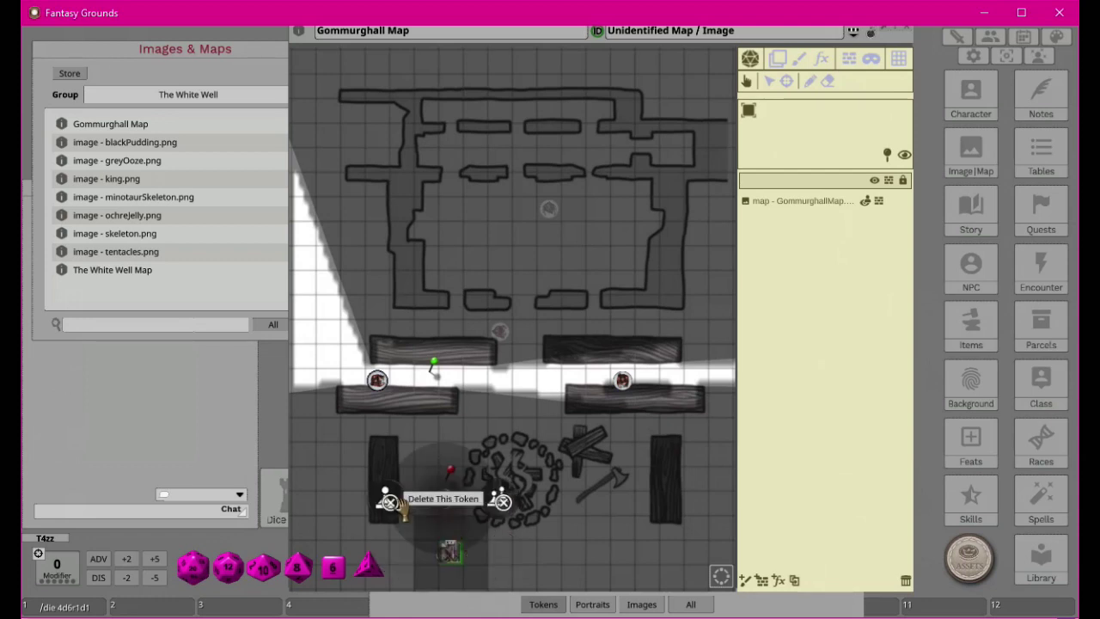
click(387, 500)
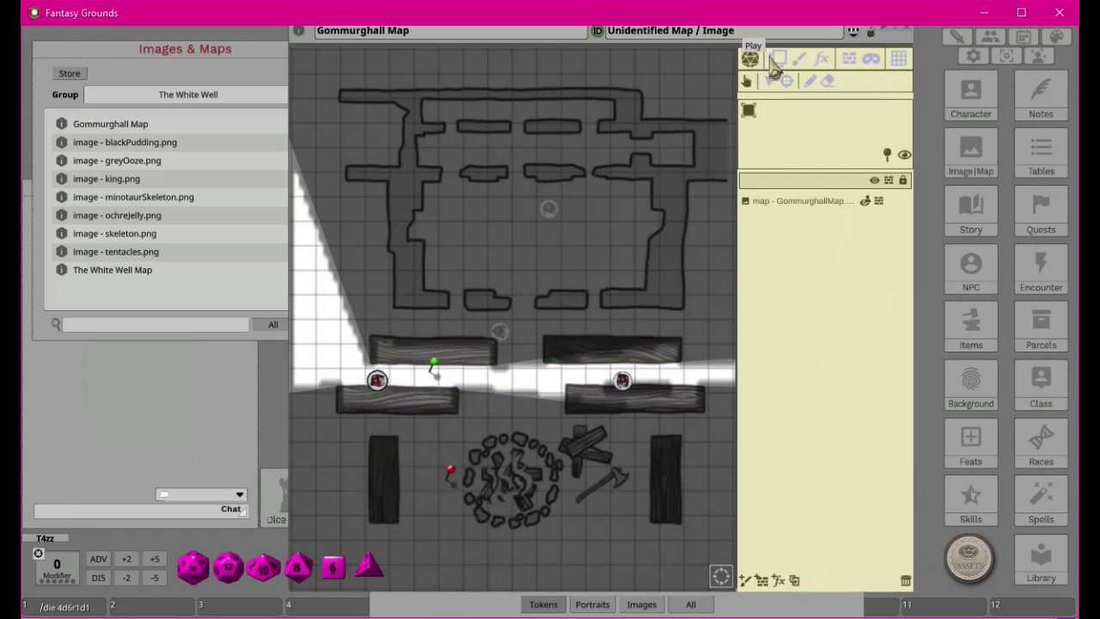
click(905, 155)
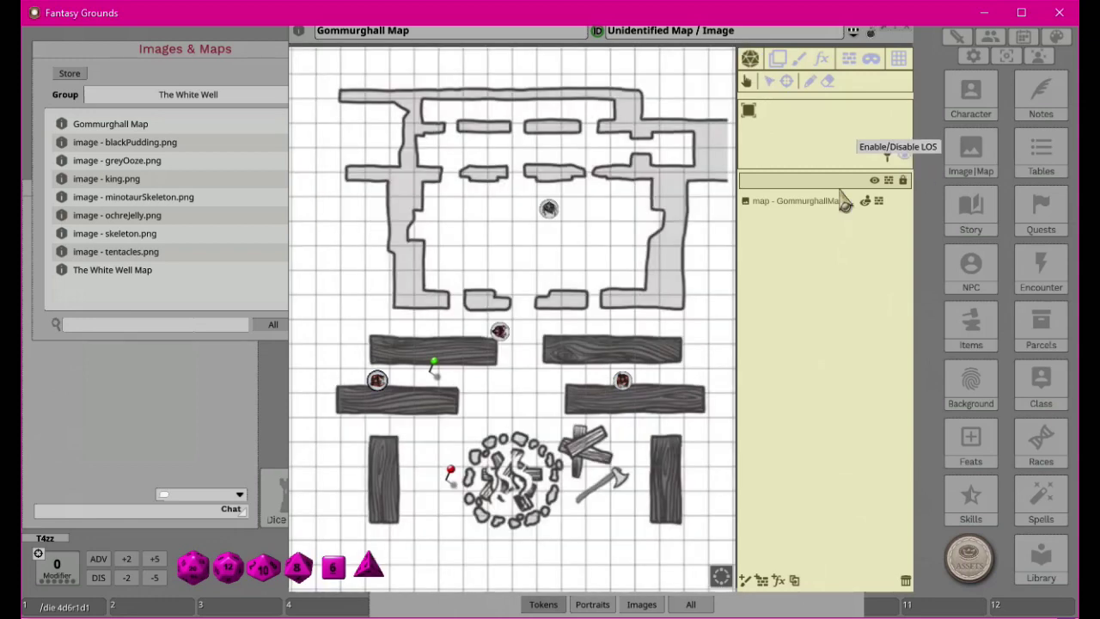
Step: Close the Gommurghall Map and stop sharing it with the players
click(908, 29)
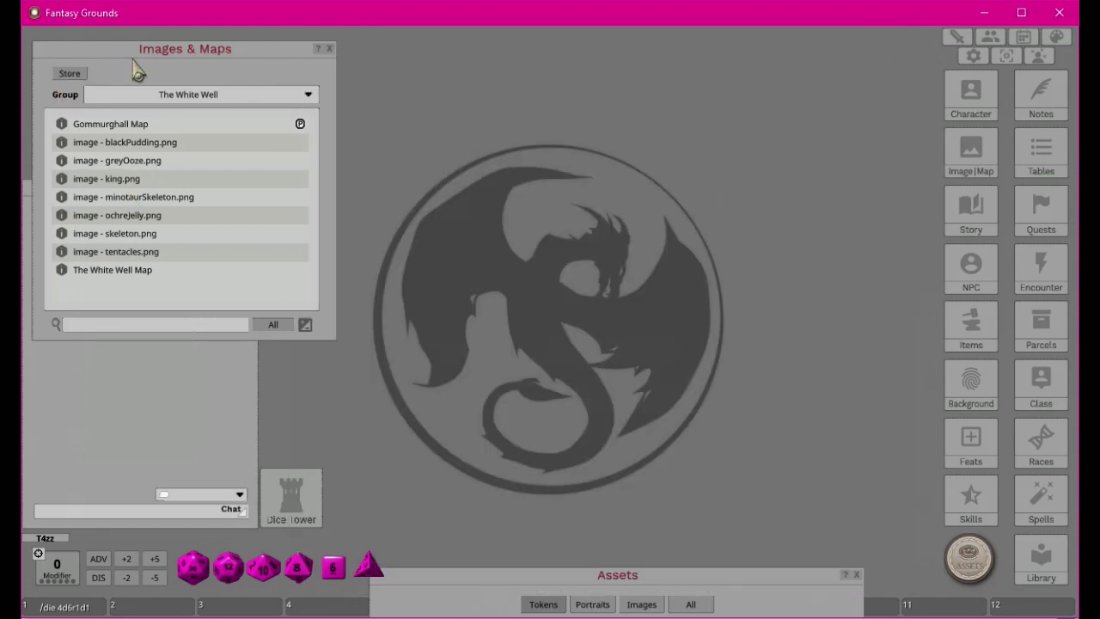
click(300, 125)
Step: Close the Images & Maps list and the Assets window to clear the desktop
drag(245, 60, 494, 97)
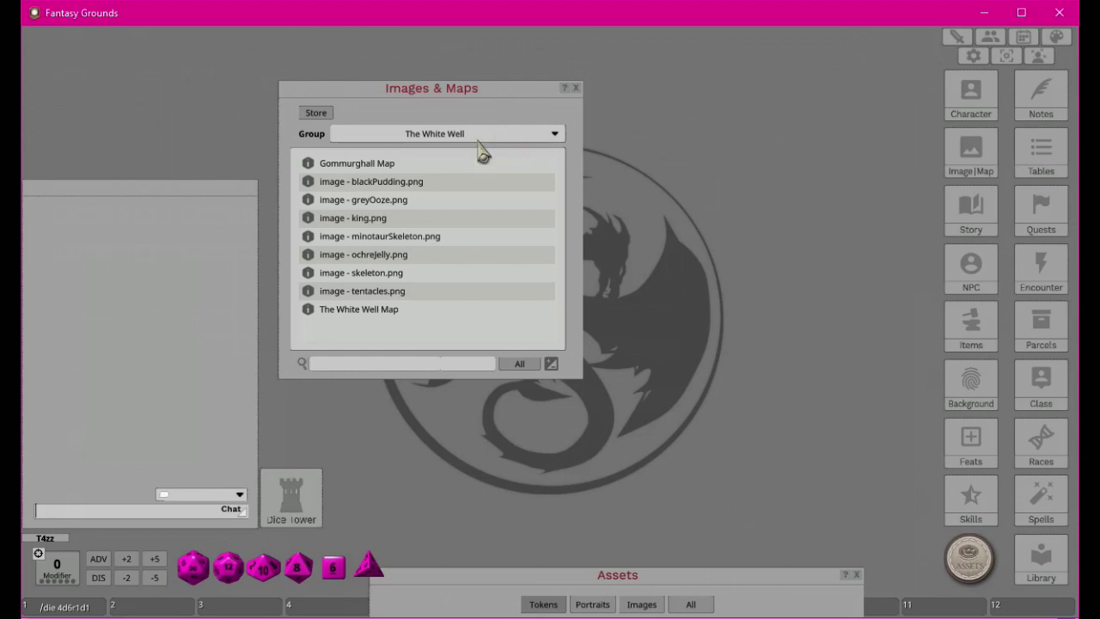
drag(440, 88, 308, 95)
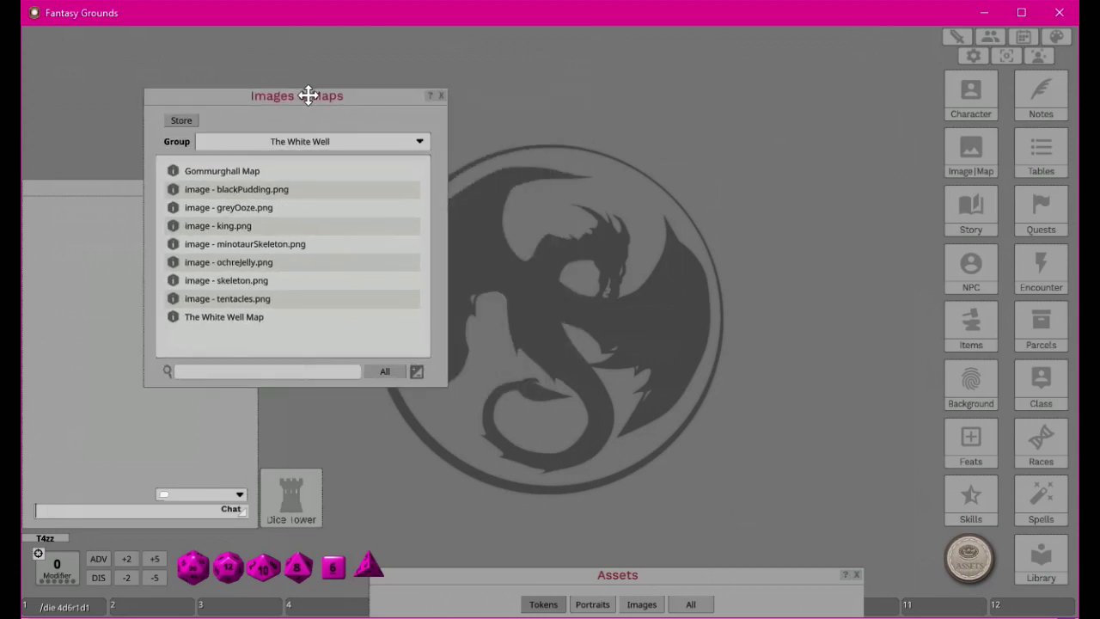
click(441, 96)
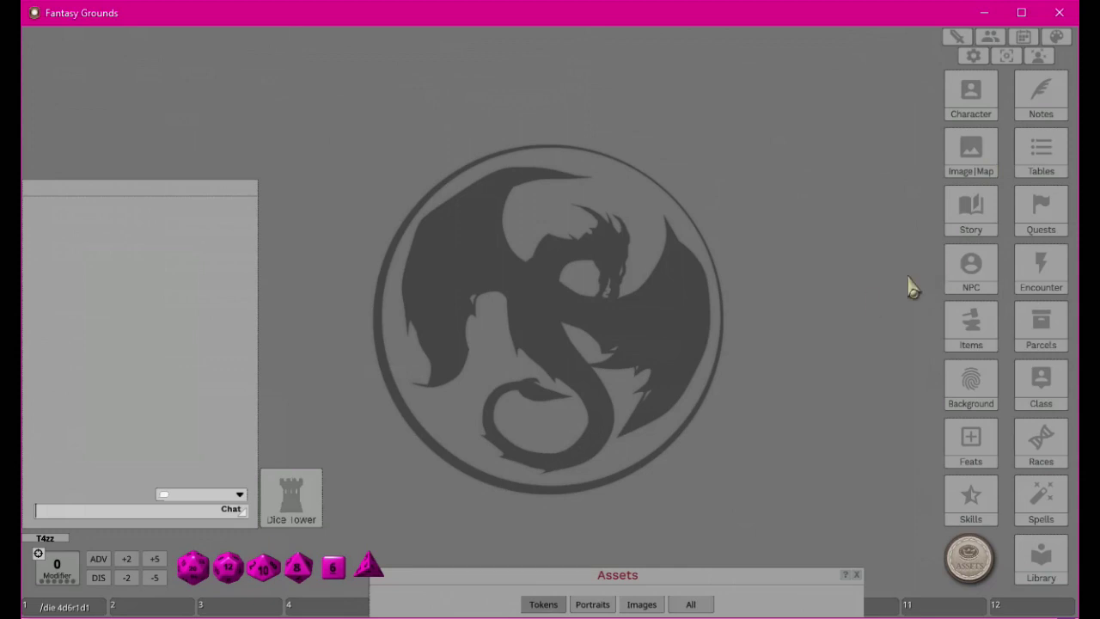
drag(676, 576, 690, 275)
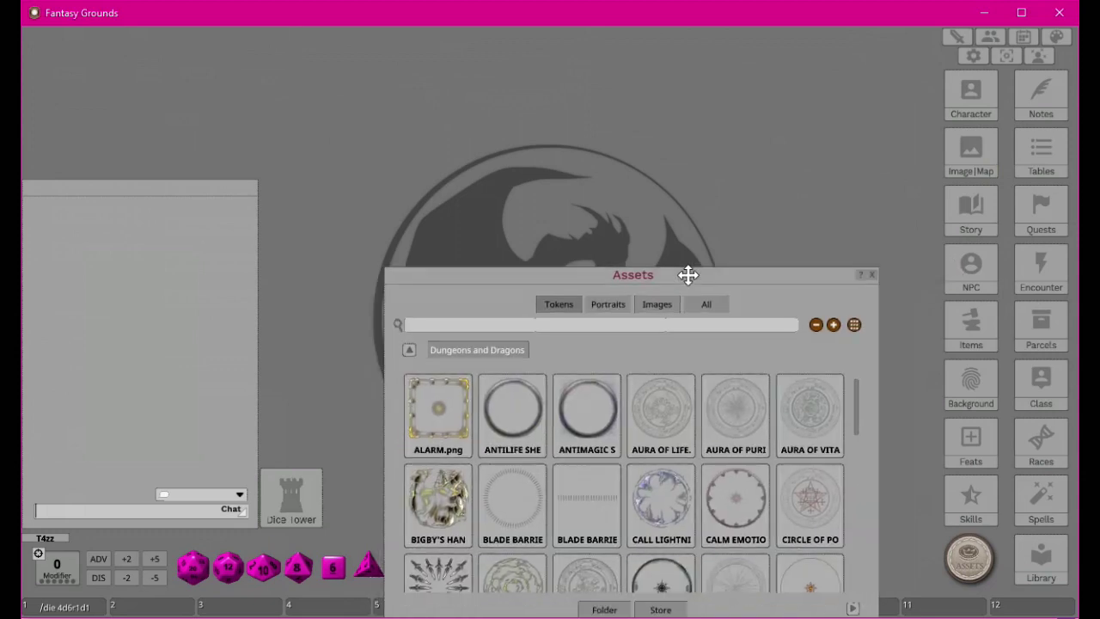
click(872, 273)
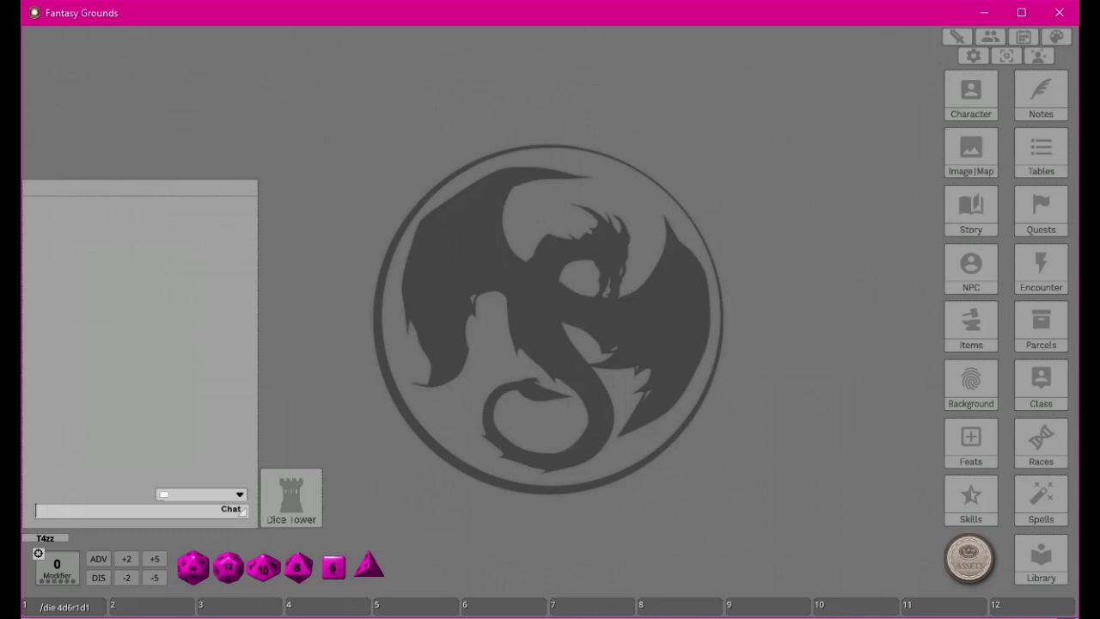